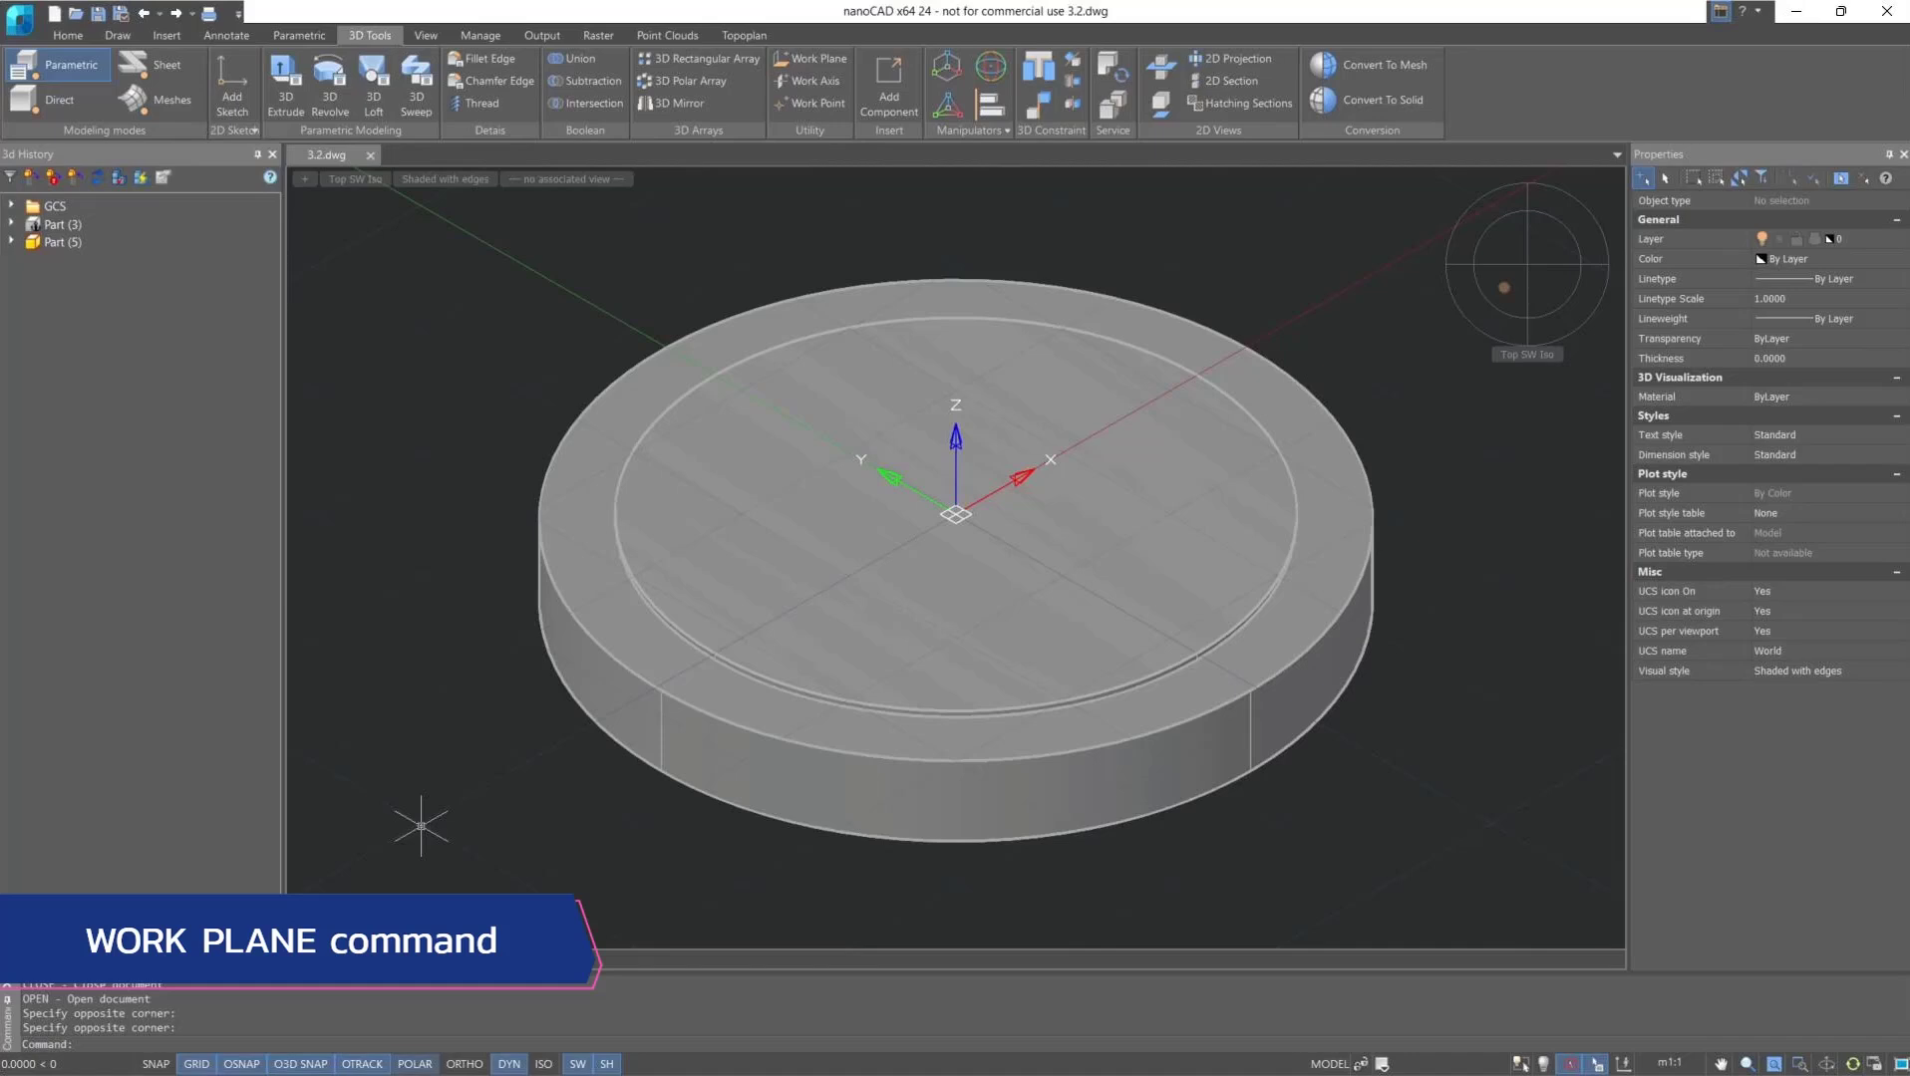
Create an associative work plane on the round part's inner circular top face.
{"action": "left_click", "coordinate": [808, 60]}
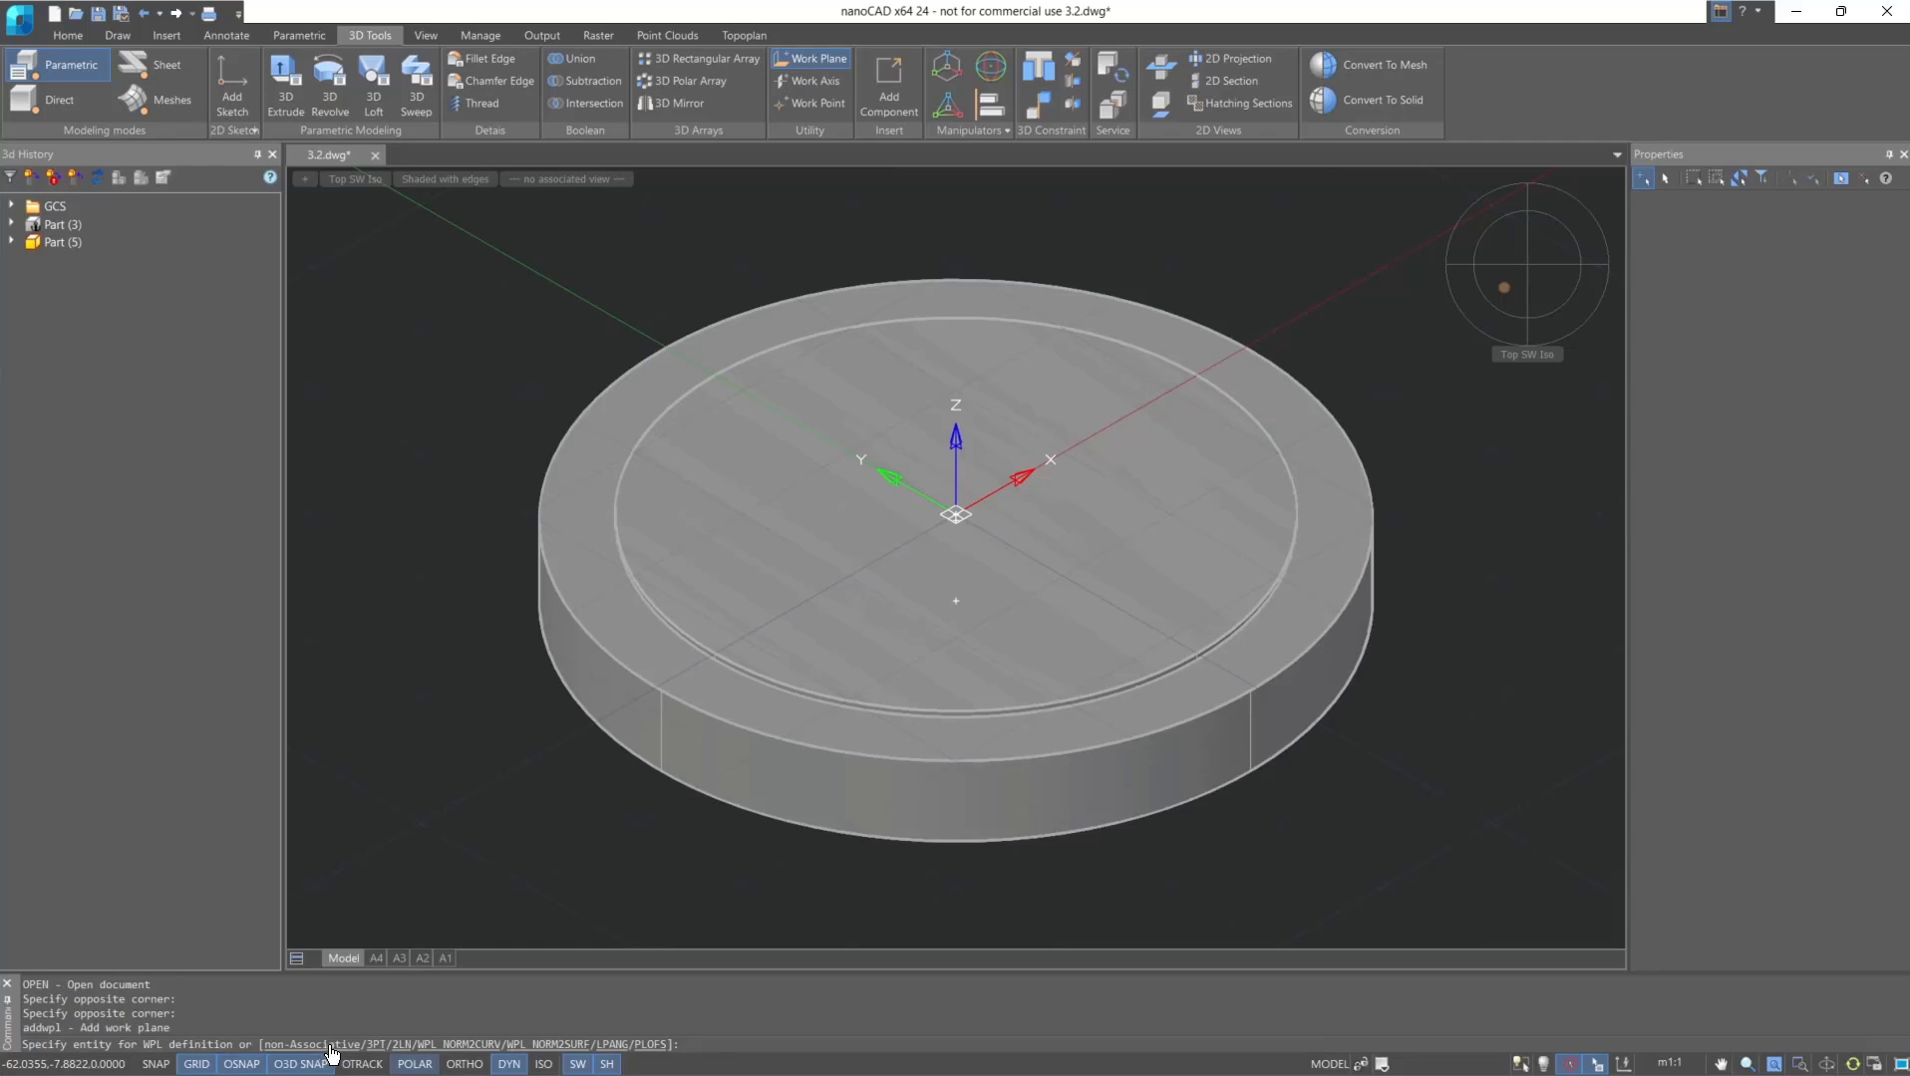
{"action": "left_click", "coordinate": [800, 613]}
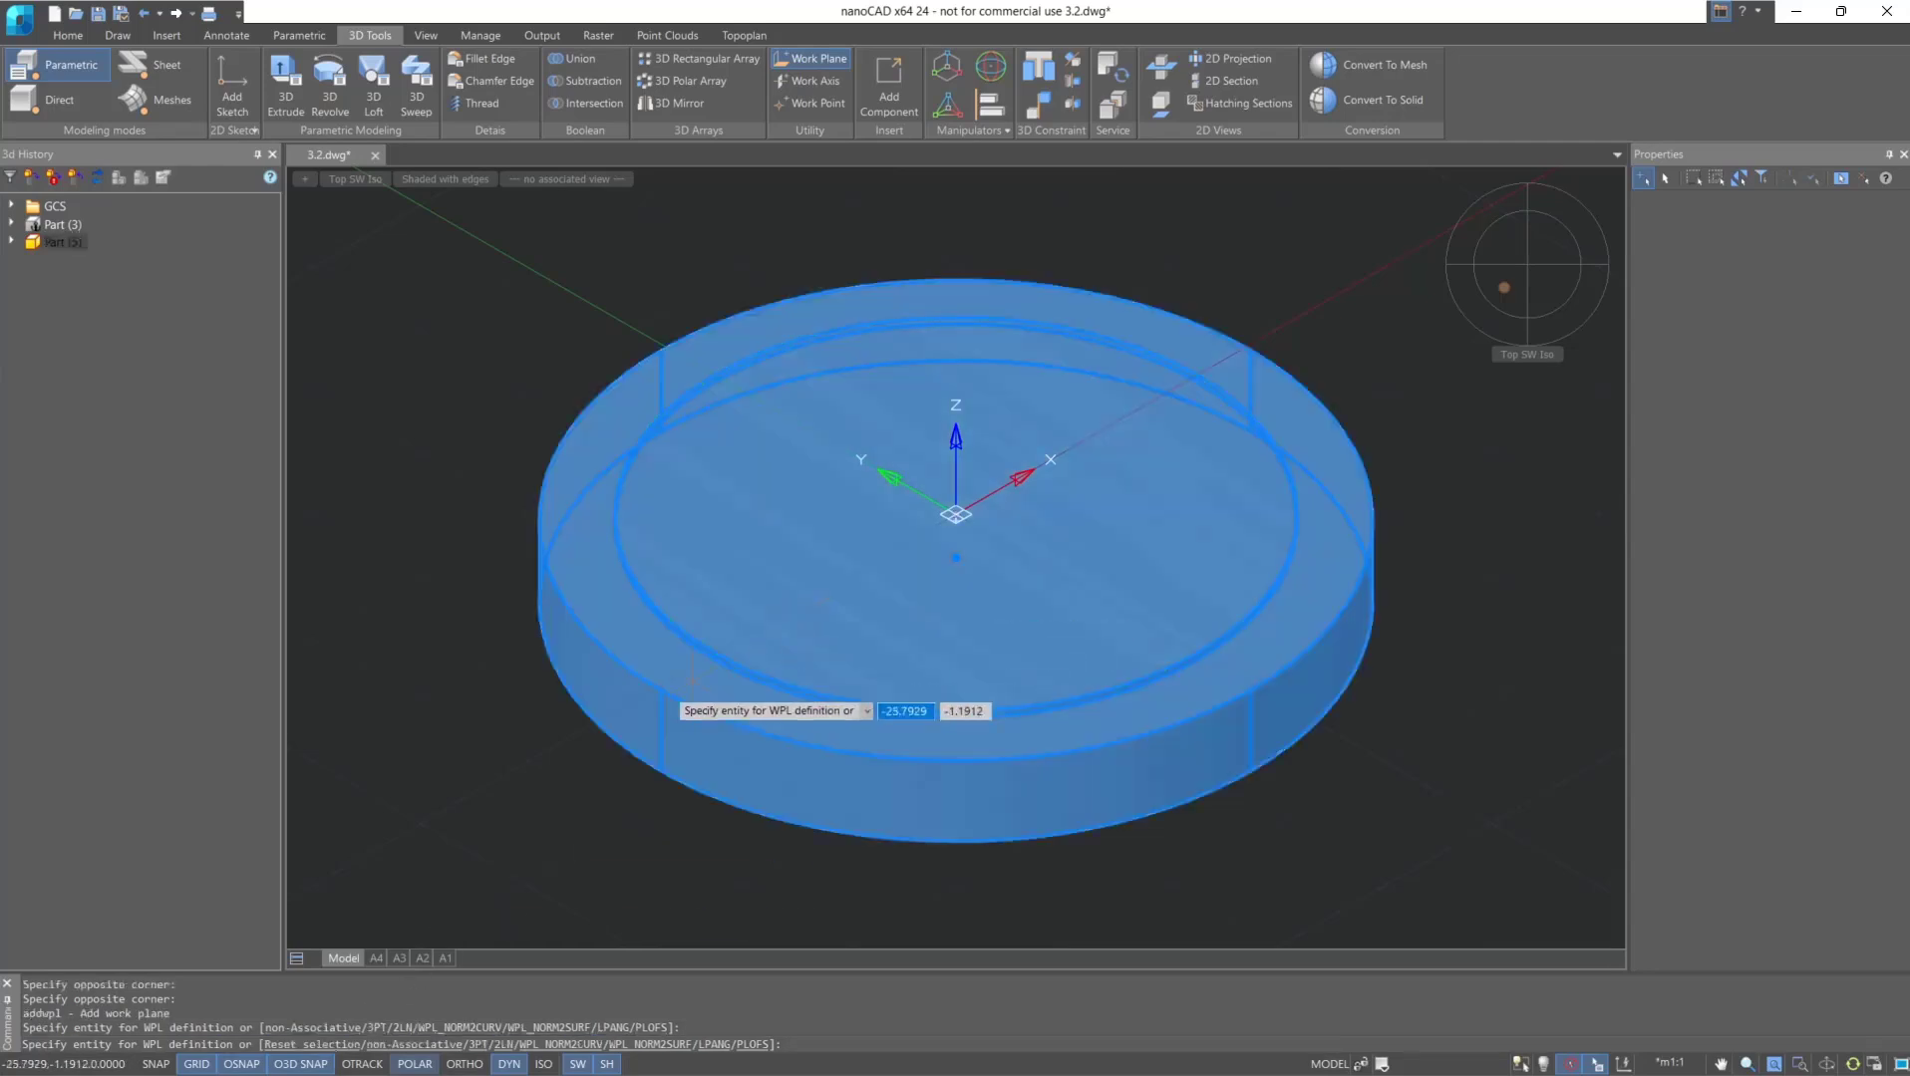
{"action": "key", "text": "Return"}
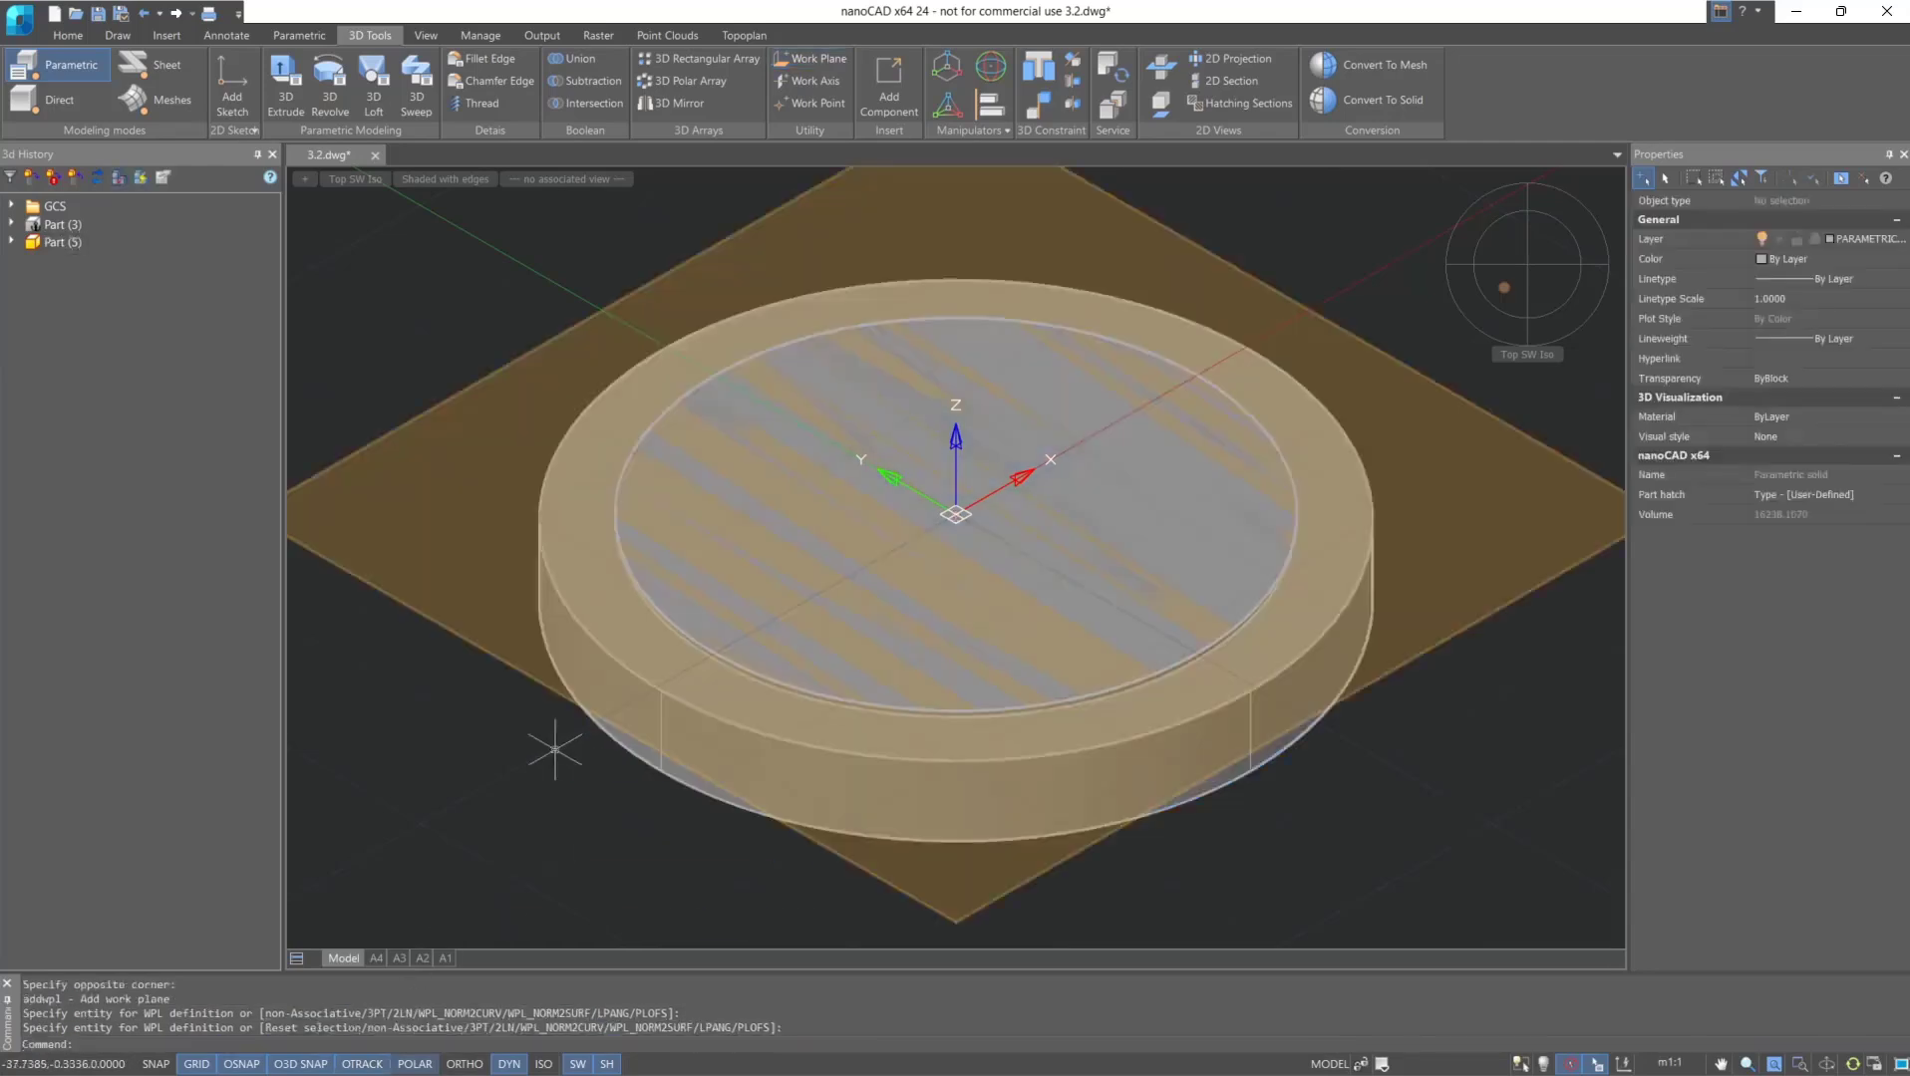
Delete Part (5) without keeping any linked objects, and undo both the deletion and the associative work plane.
{"action": "left_click", "coordinate": [13, 242]}
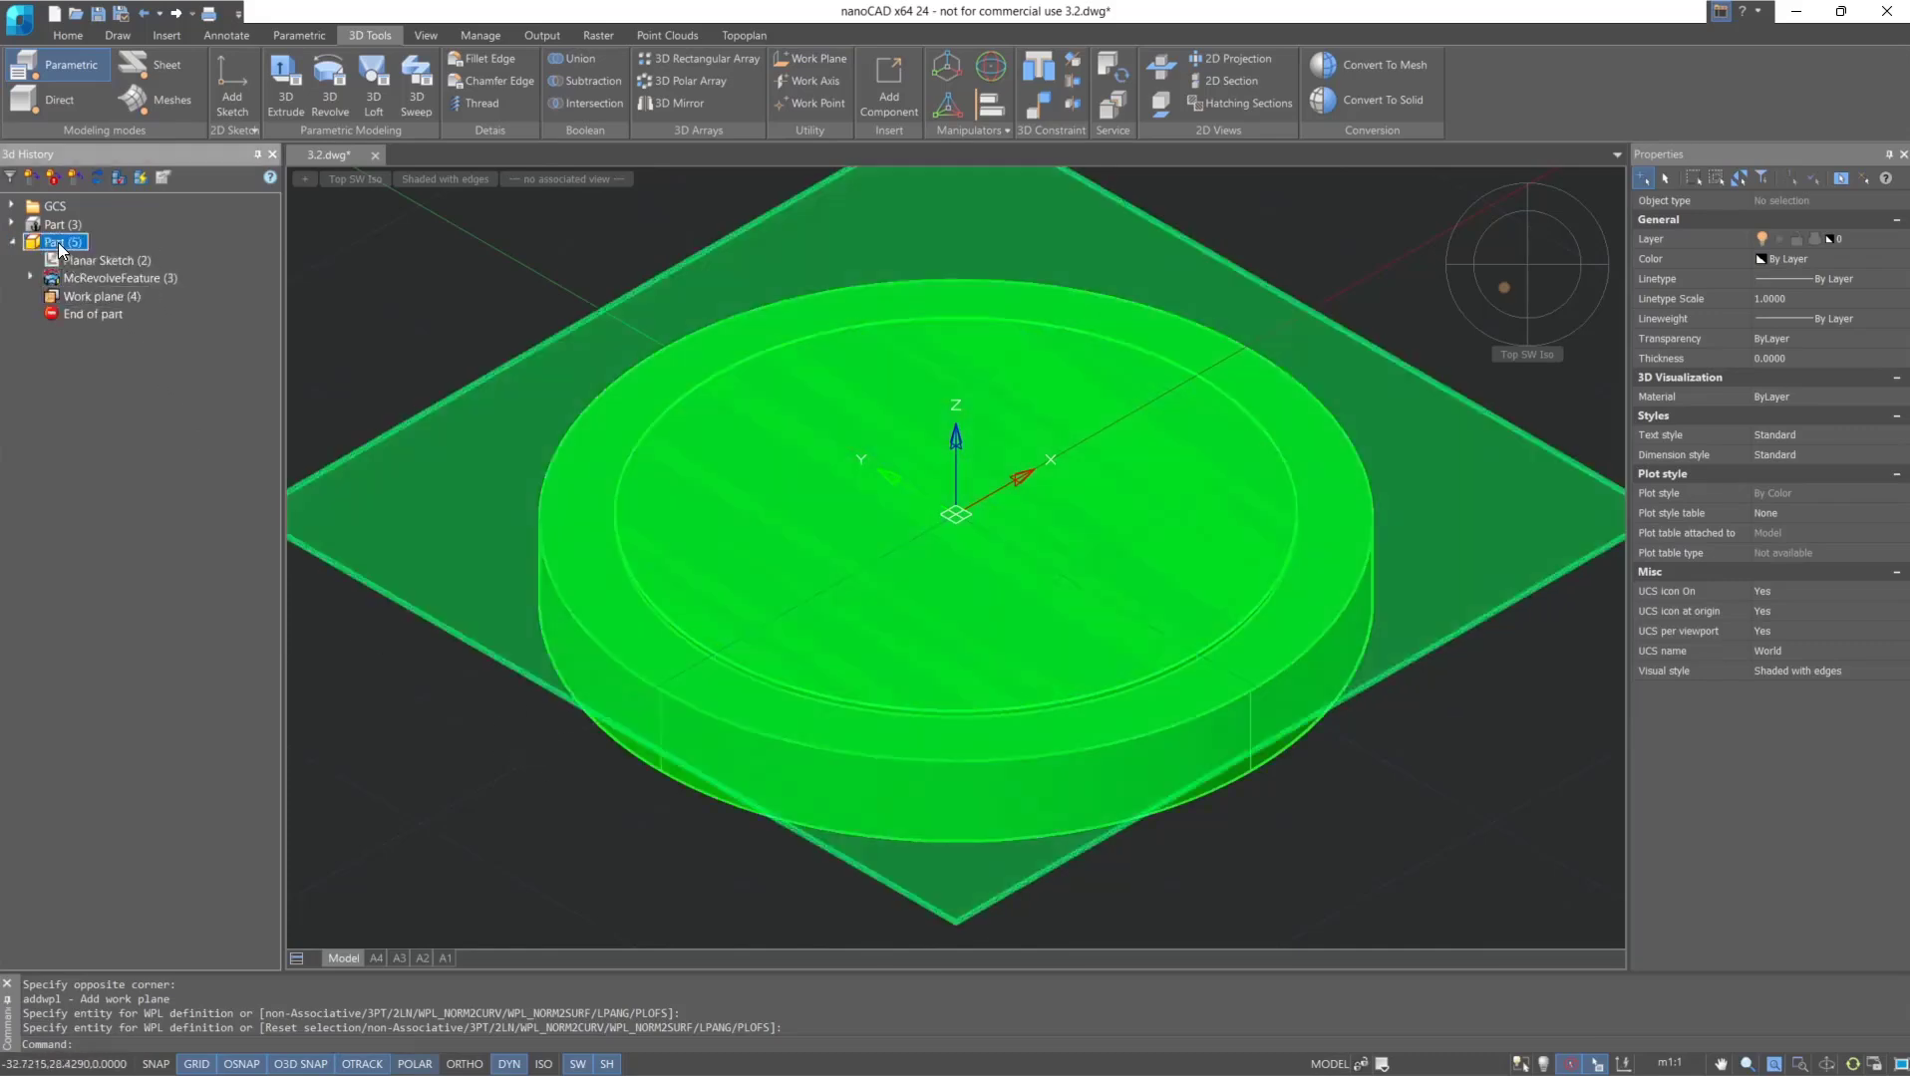
{"action": "right_click", "coordinate": [58, 243]}
{"action": "left_click", "coordinate": [92, 274]}
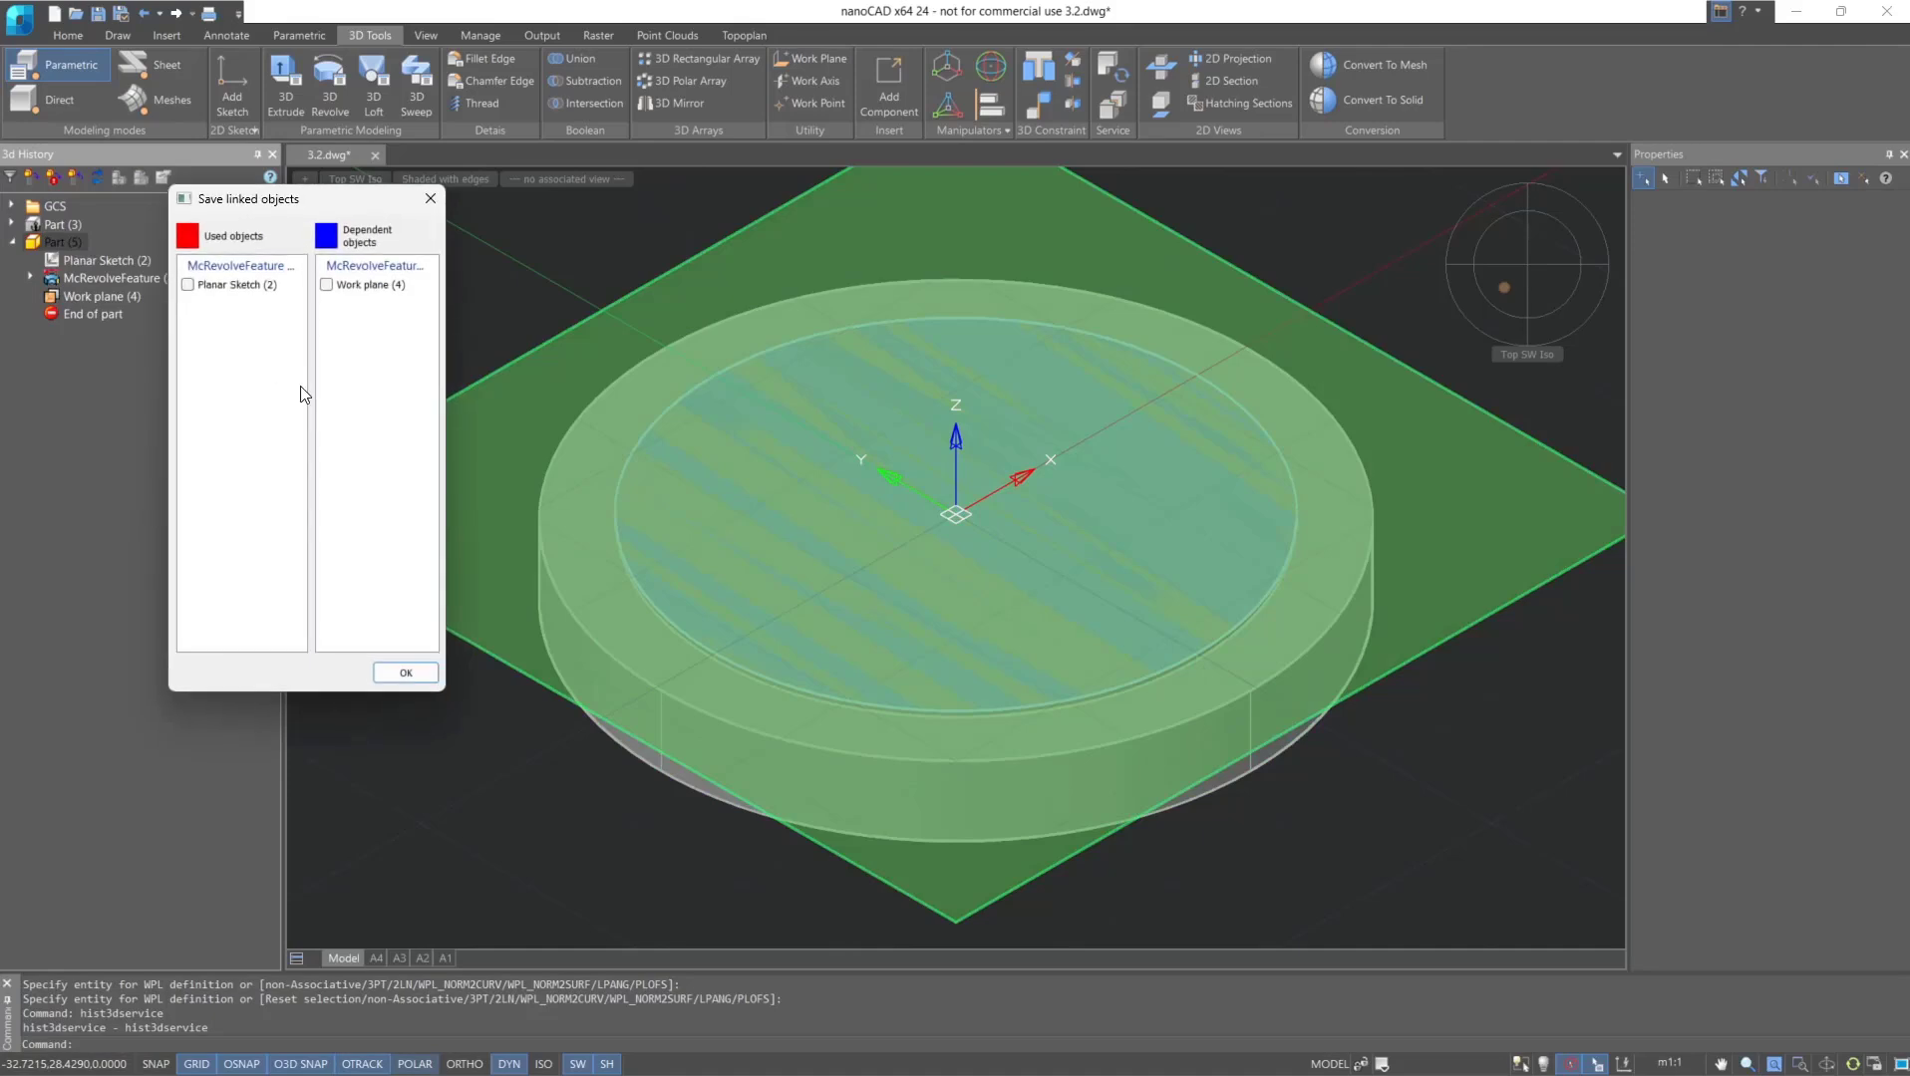
{"action": "left_click", "coordinate": [402, 670]}
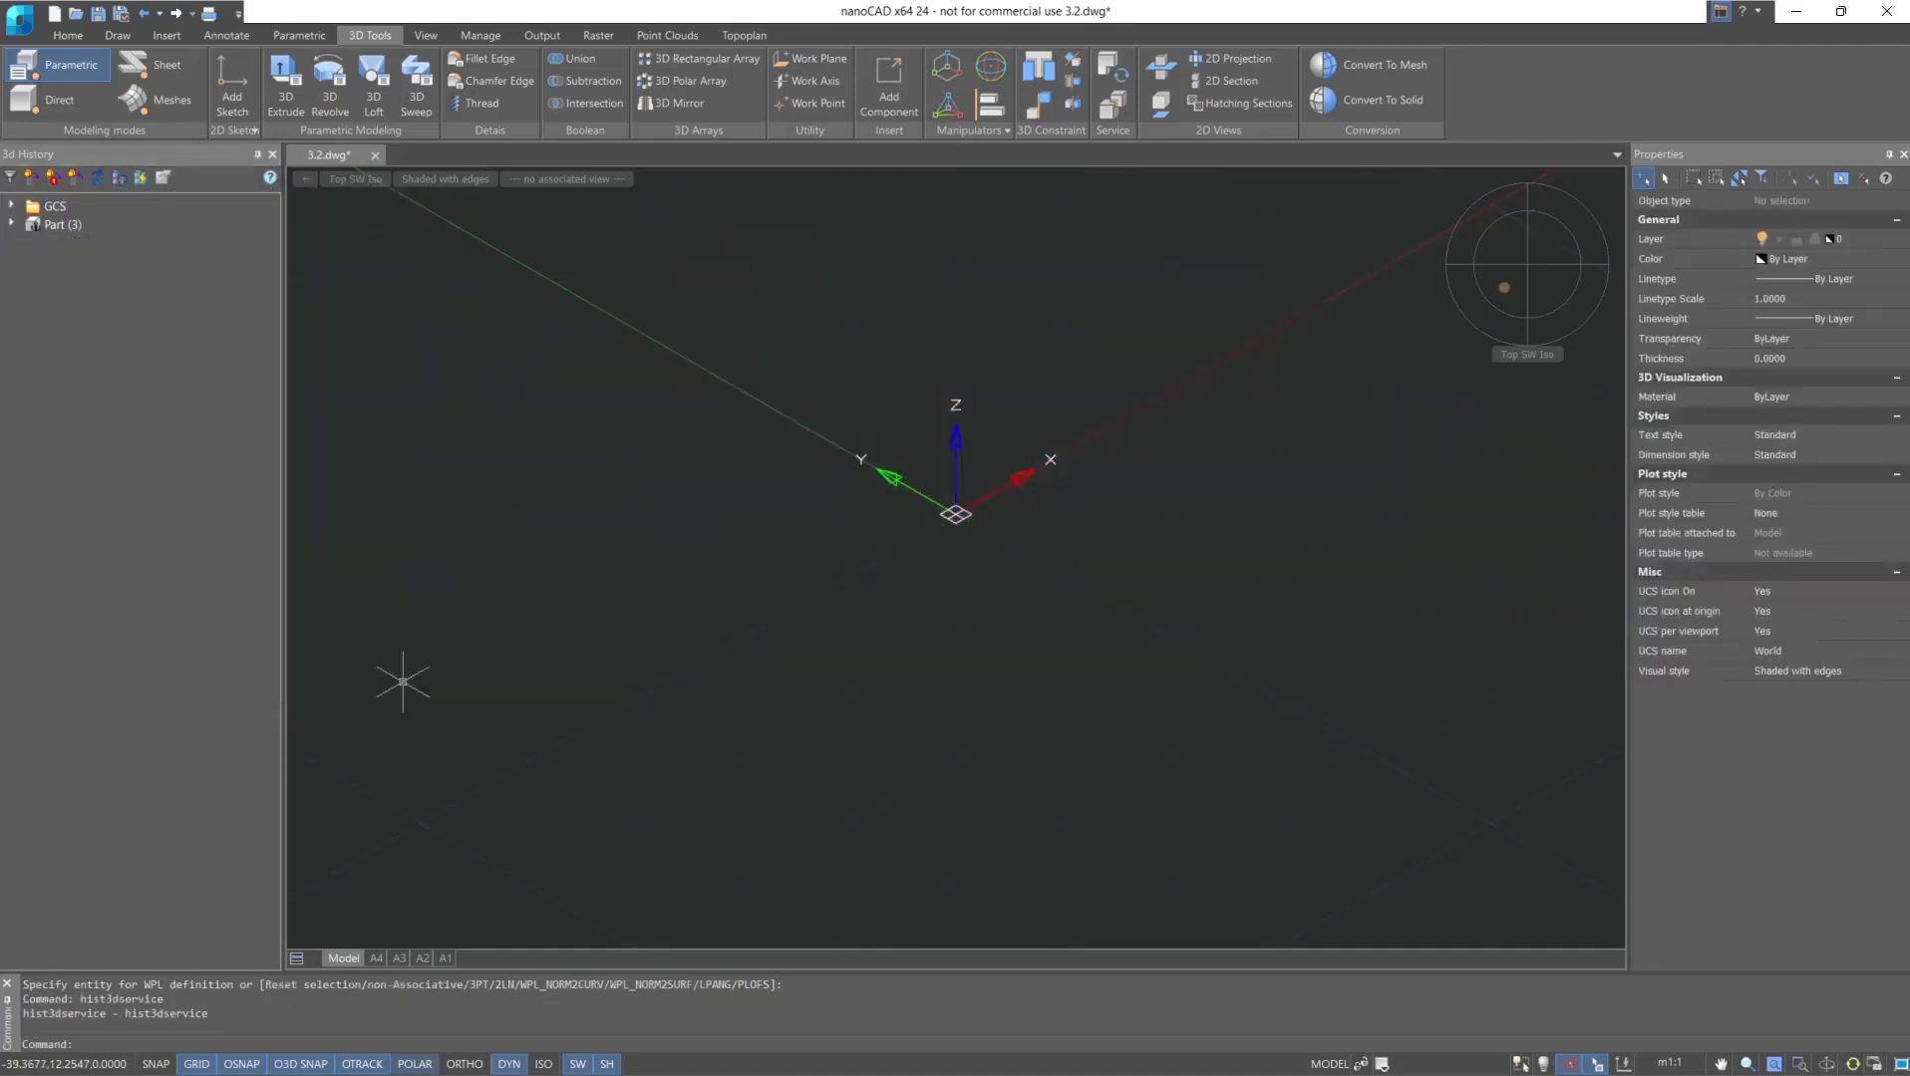
{"action": "key", "text": "ctrl+z"}
{"action": "key", "text": "ctrl+z"}
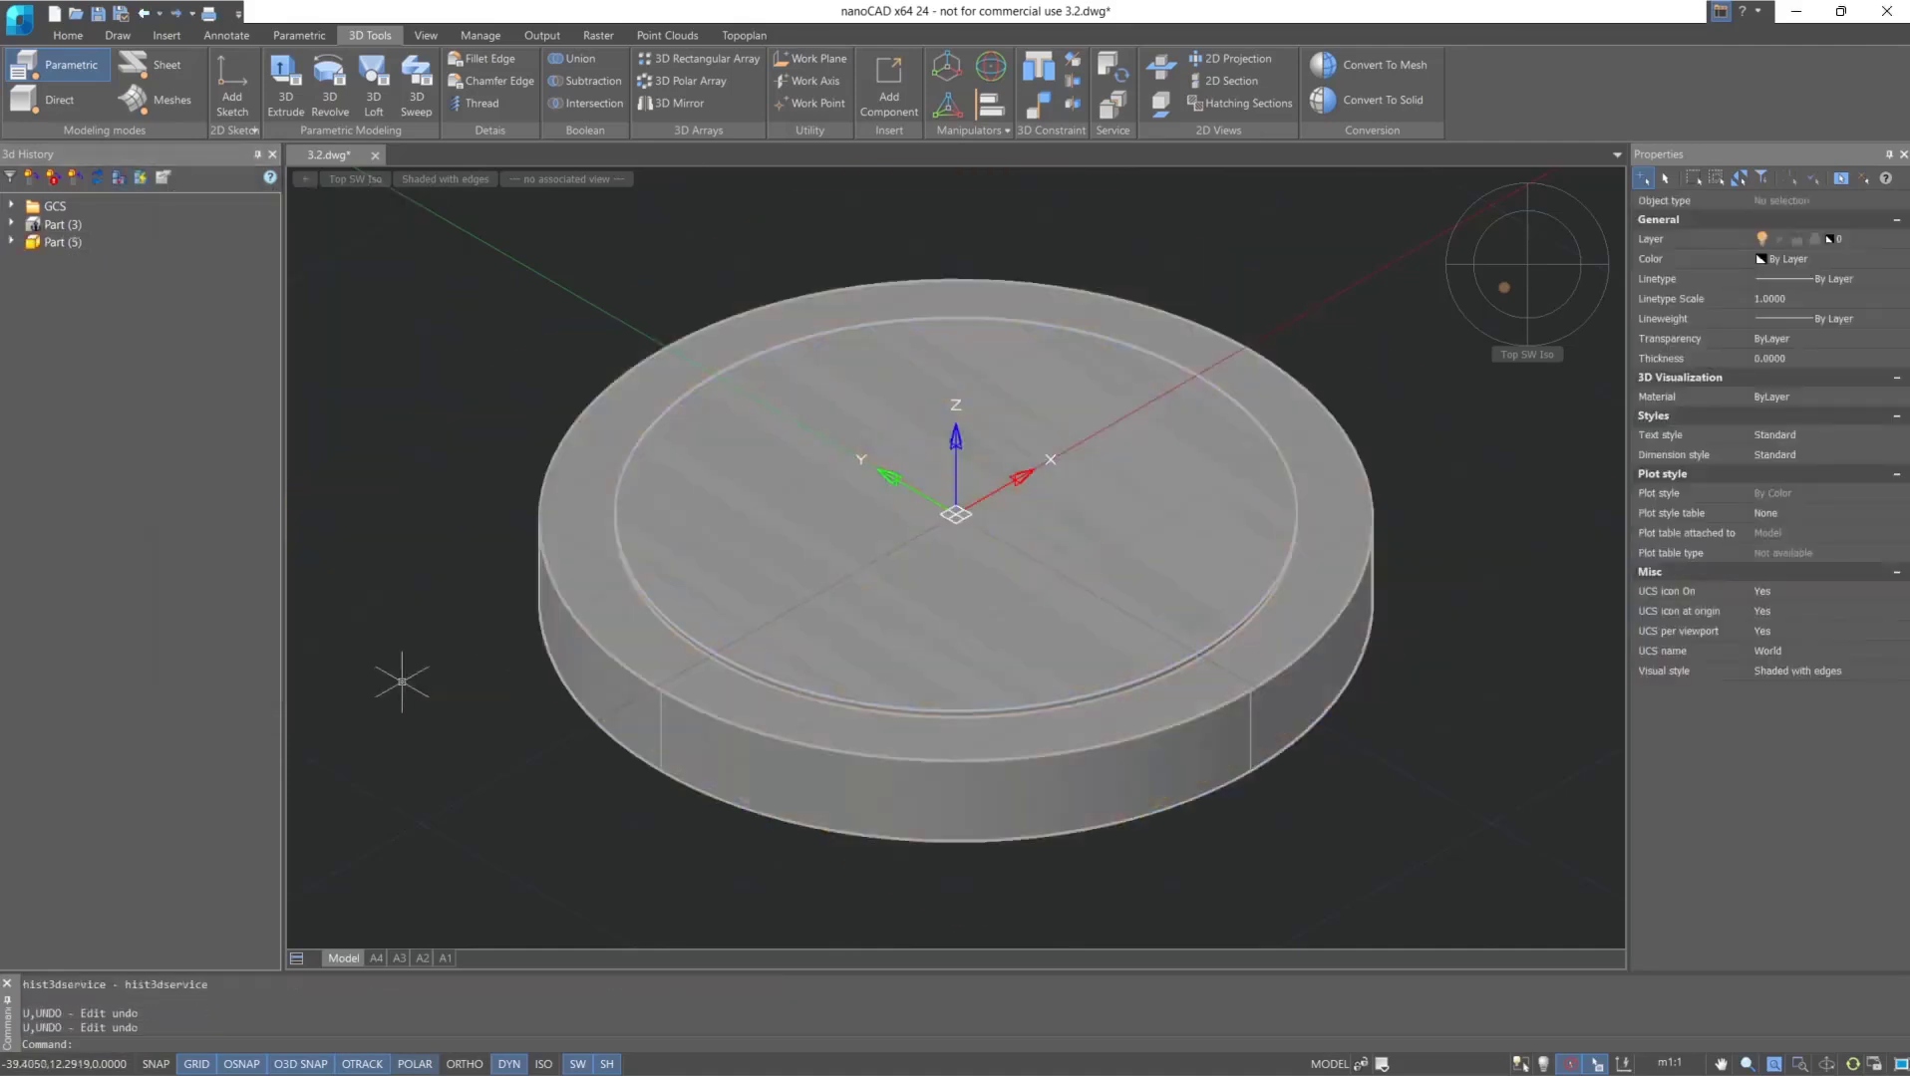
Create a non-associative work plane on the round part's inner circular top face.
{"action": "left_click", "coordinate": [811, 59]}
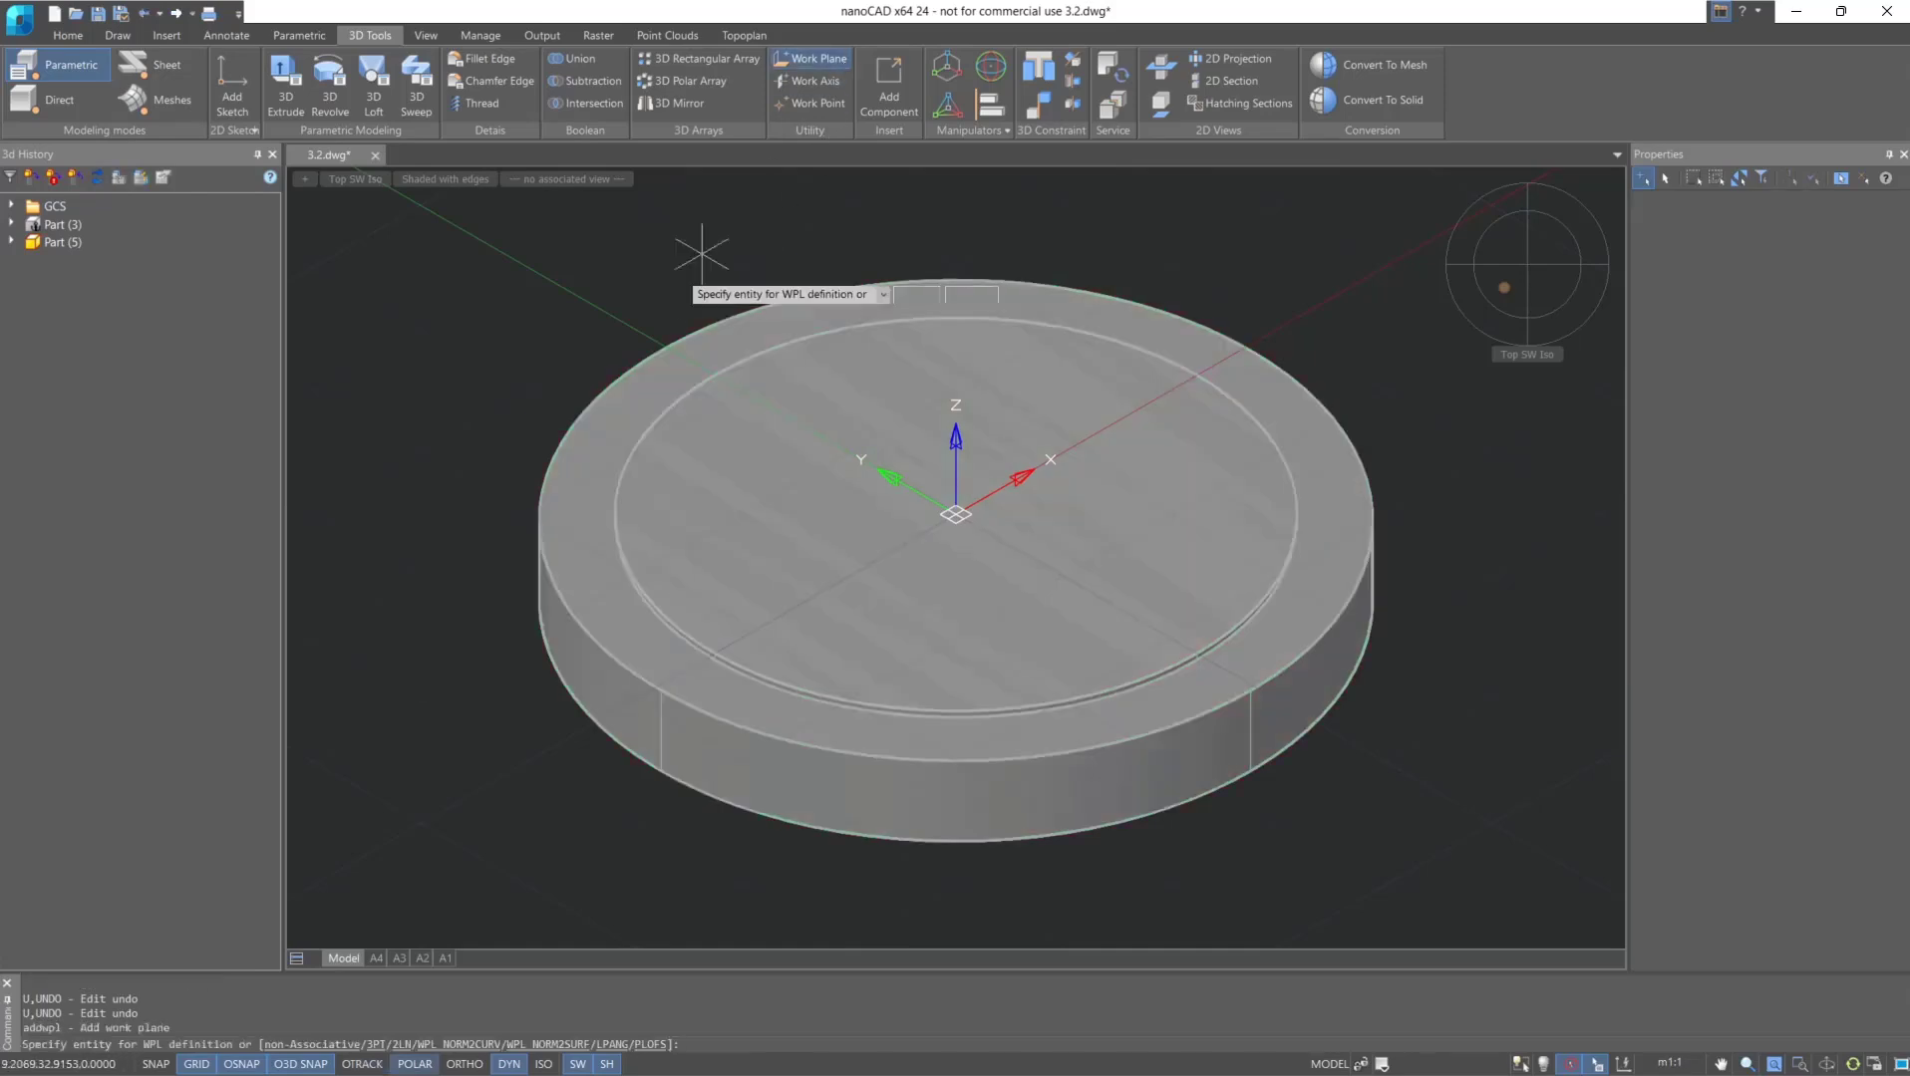
{"action": "left_click", "coordinate": [309, 1044]}
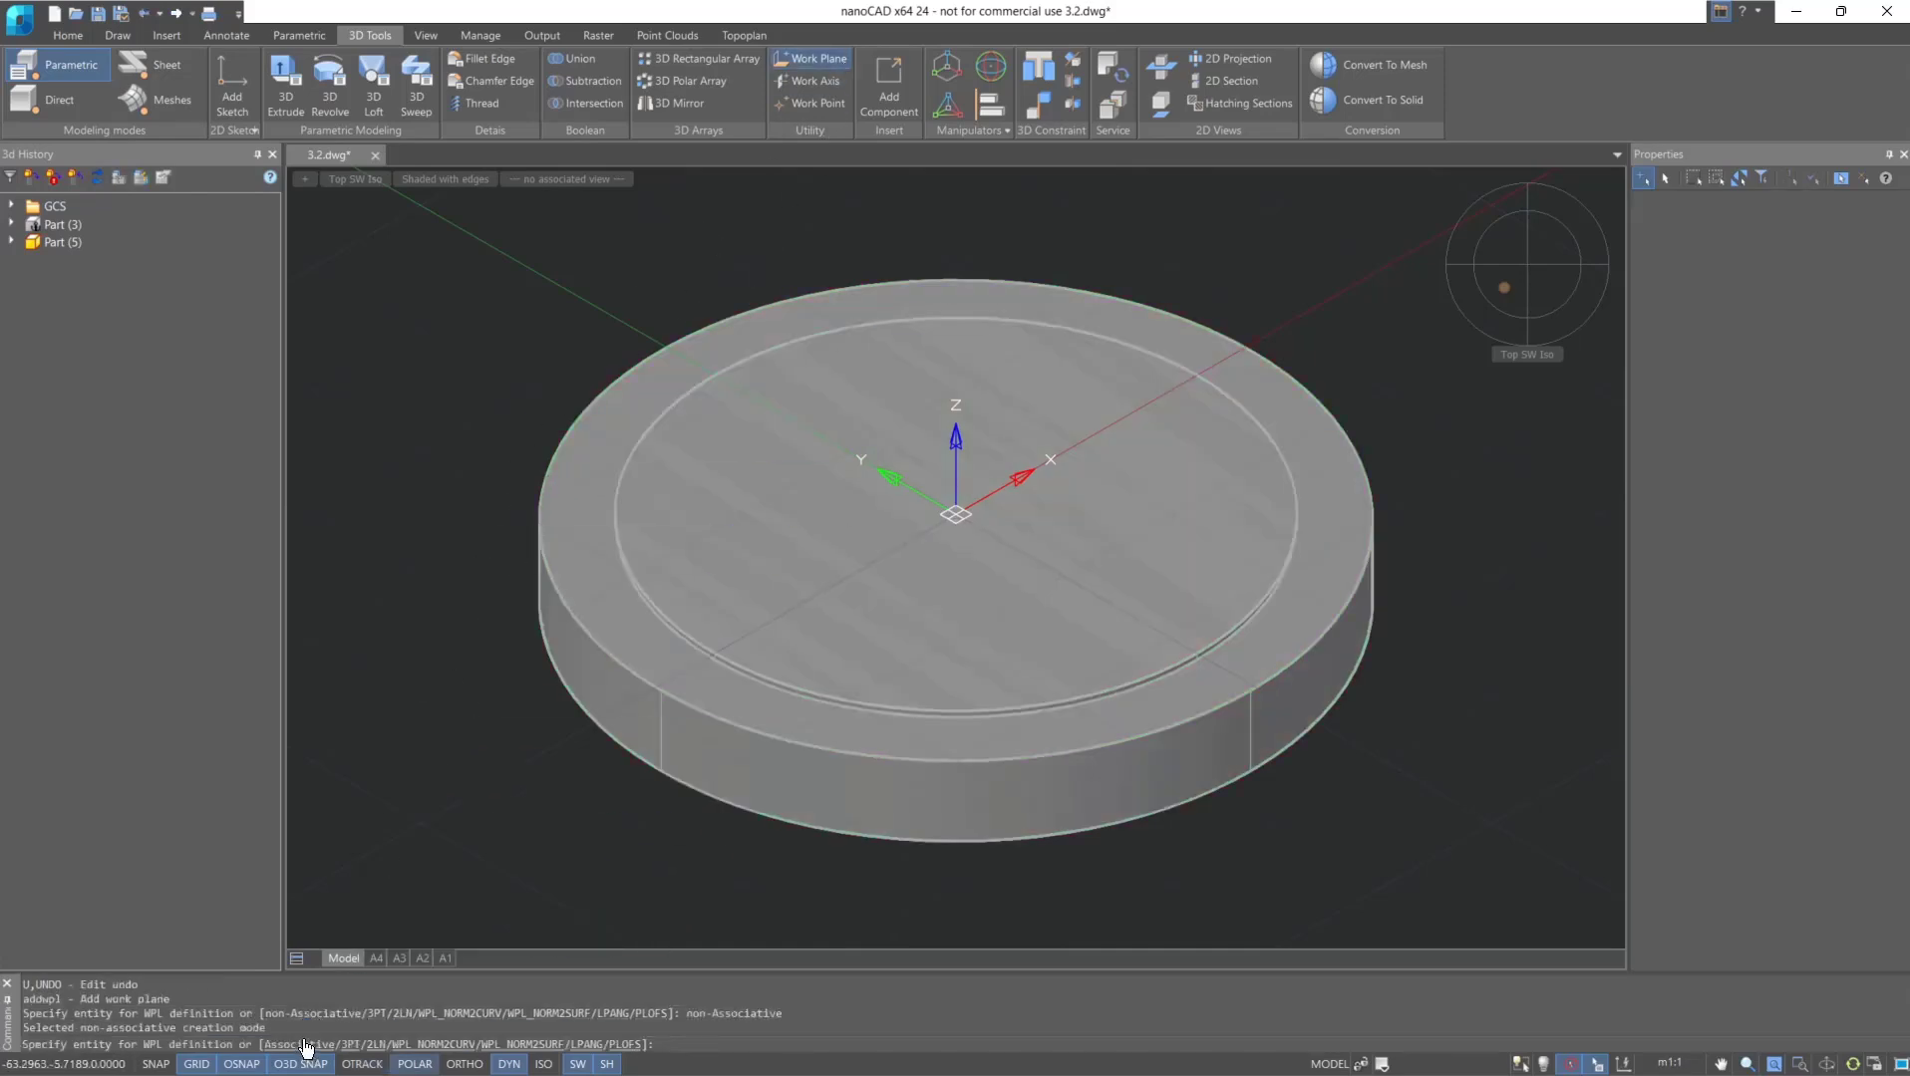
{"action": "left_click", "coordinate": [955, 601]}
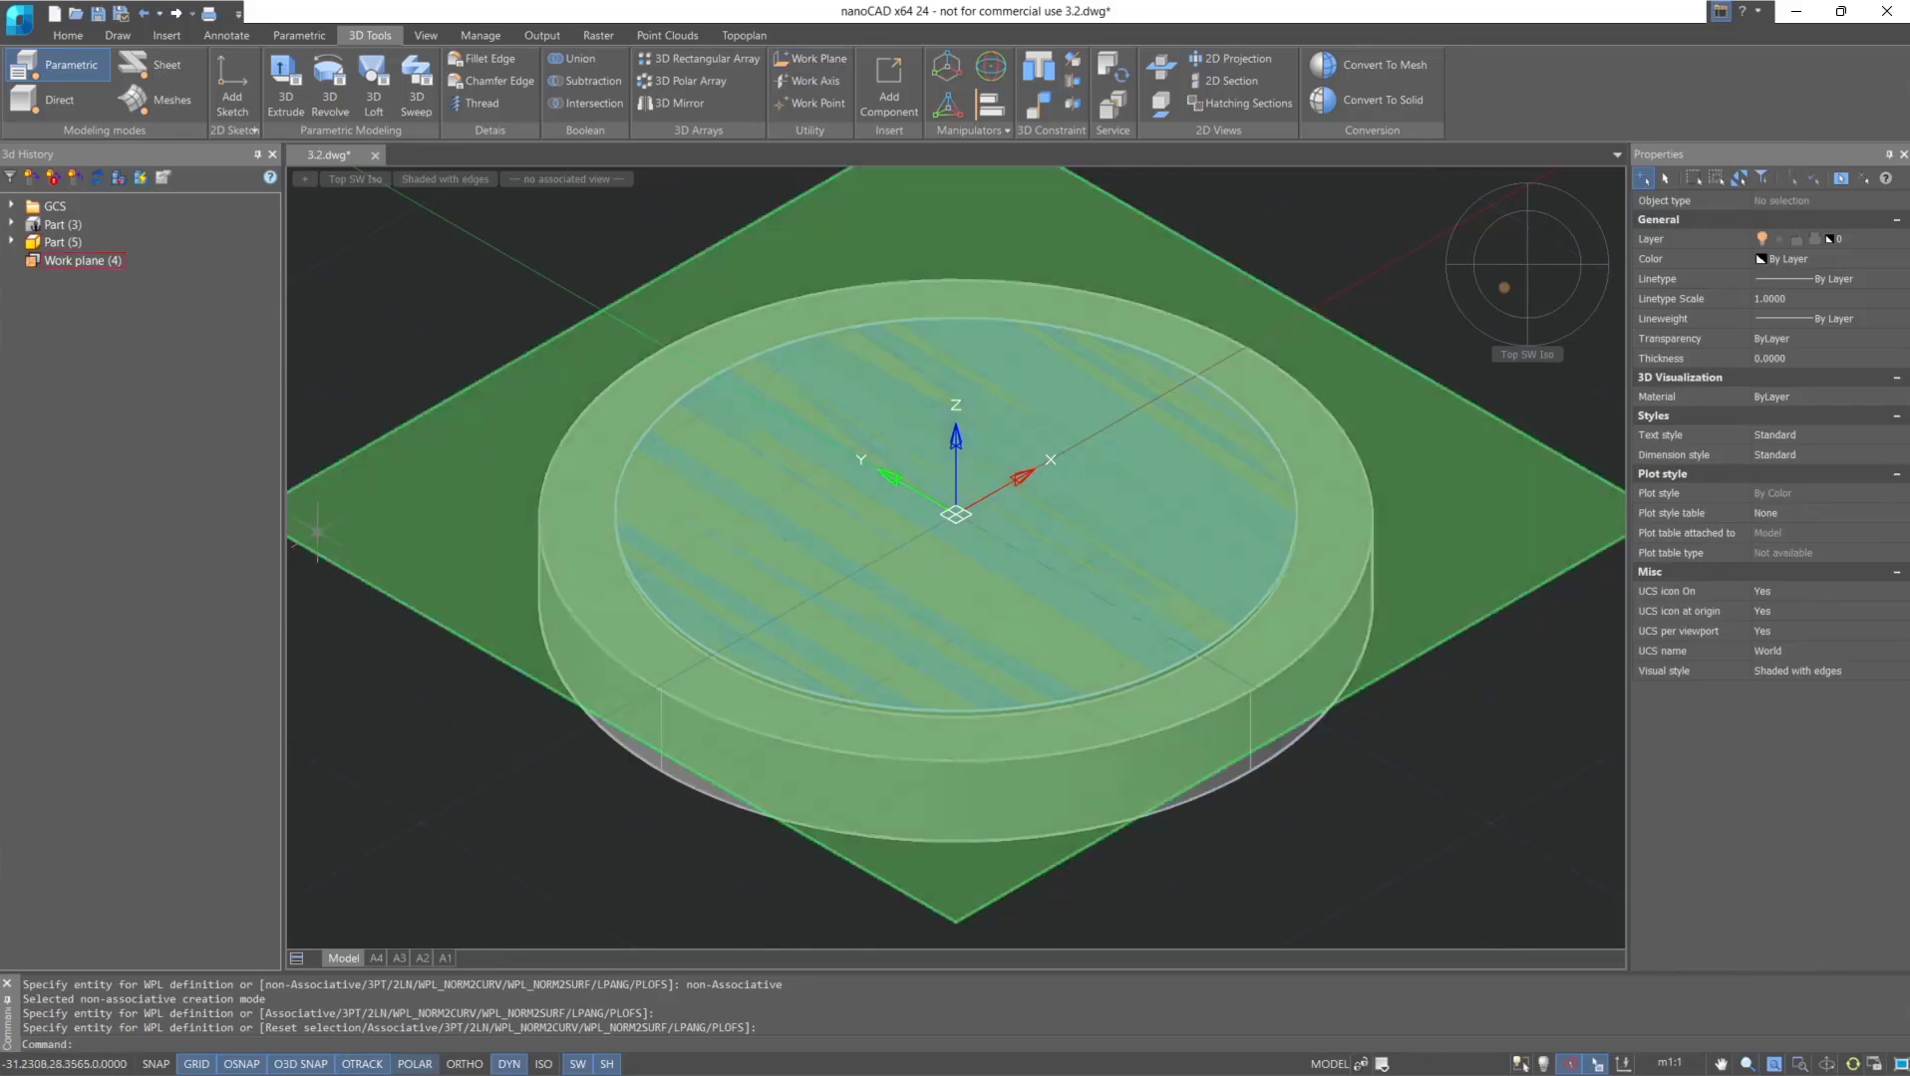
Delete Part (5) without keeping its sketch, and undo both the deletion and the non-associative work plane.
{"action": "right_click", "coordinate": [61, 239]}
{"action": "left_click", "coordinate": [97, 271]}
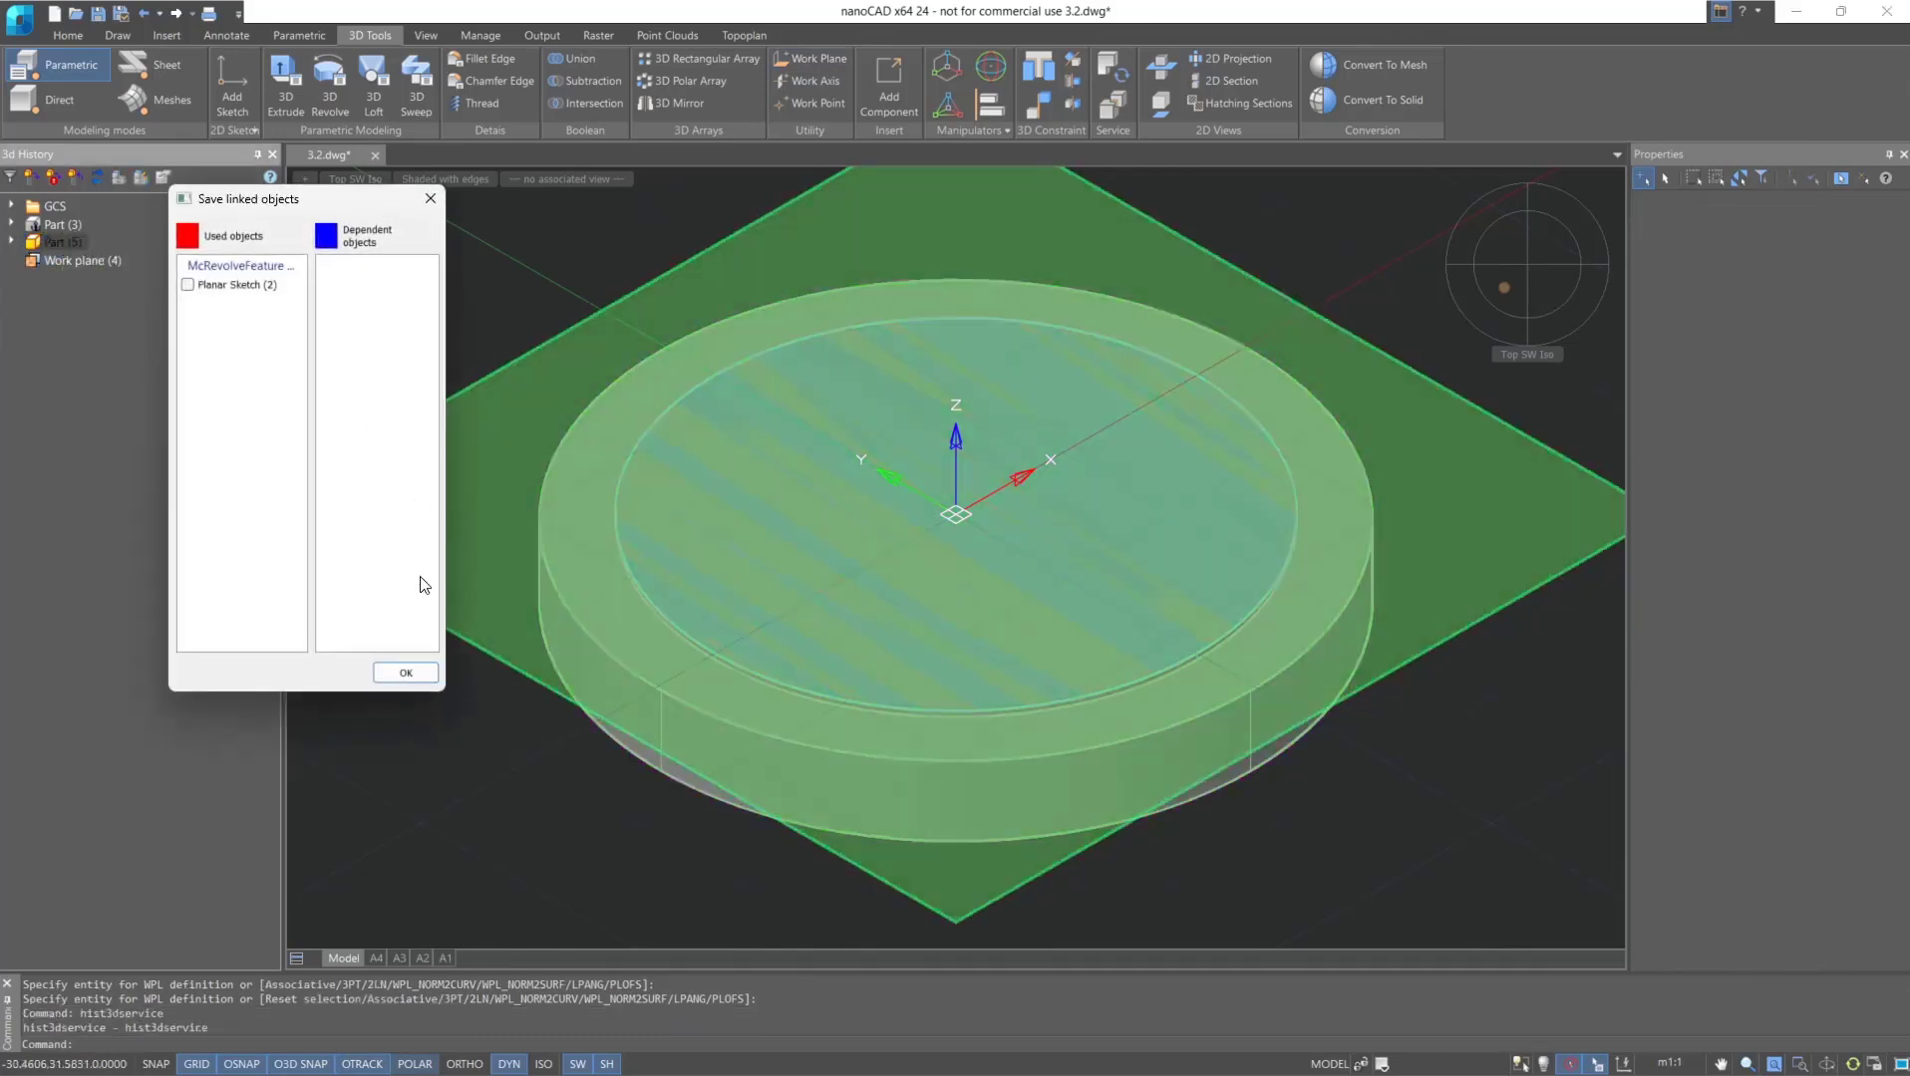
{"action": "left_click", "coordinate": [410, 674]}
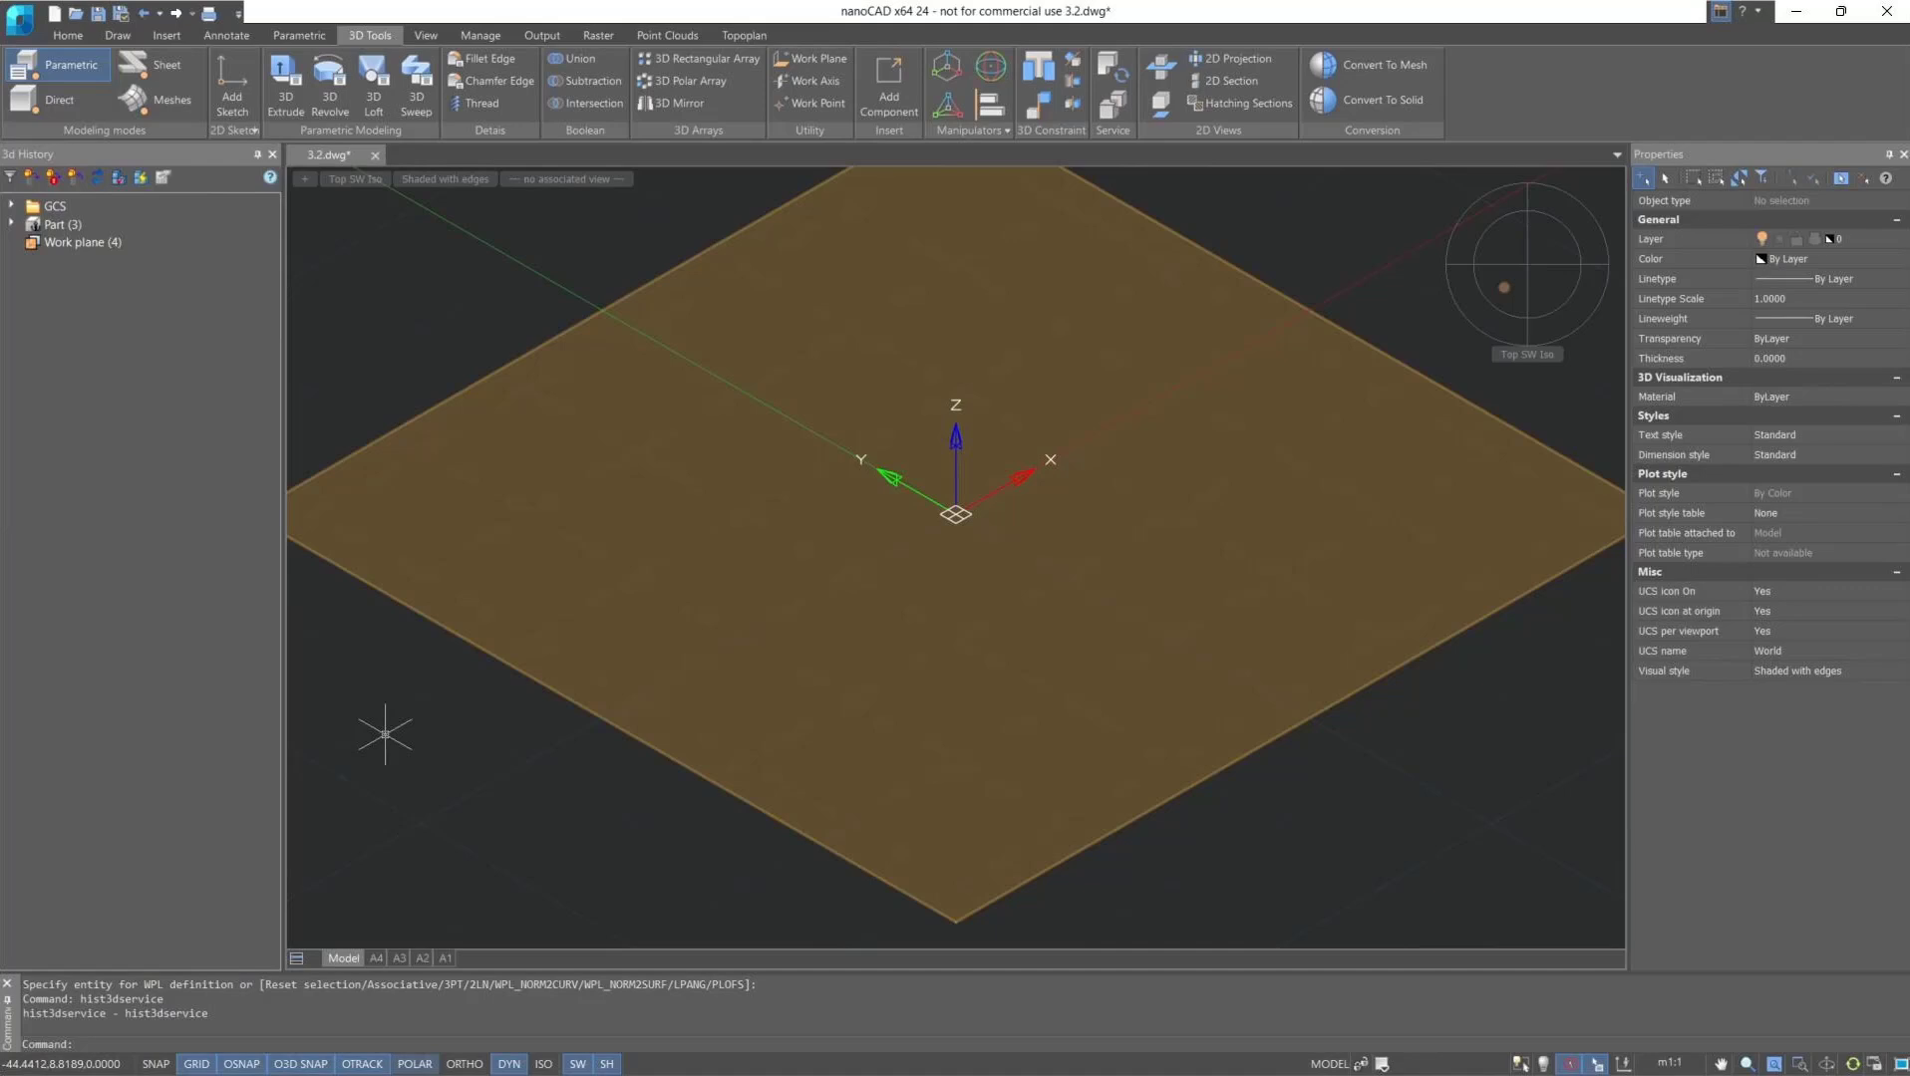
{"action": "key", "text": "ctrl+z"}
{"action": "key", "text": "ctrl+z"}
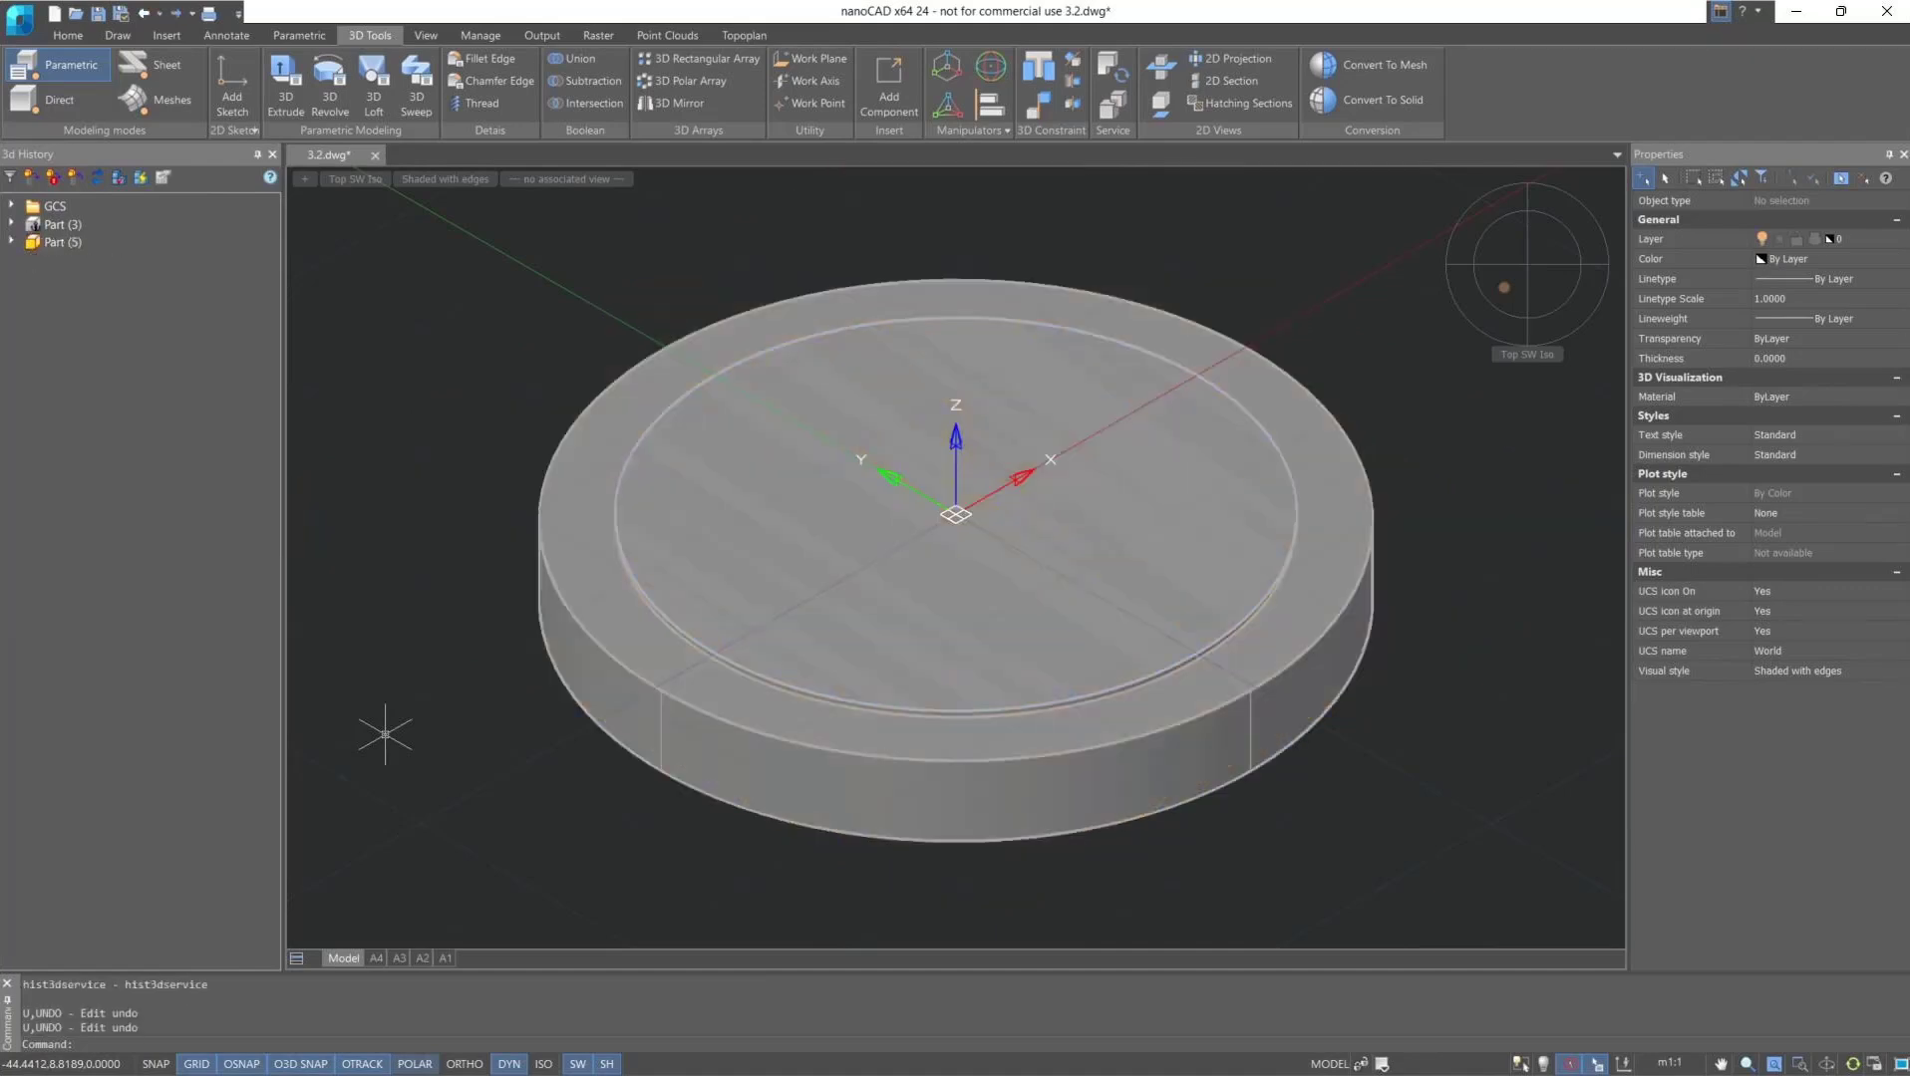
Create a work plane parallel to the global ZX plane with an offset of -27.
{"action": "left_click", "coordinate": [795, 58]}
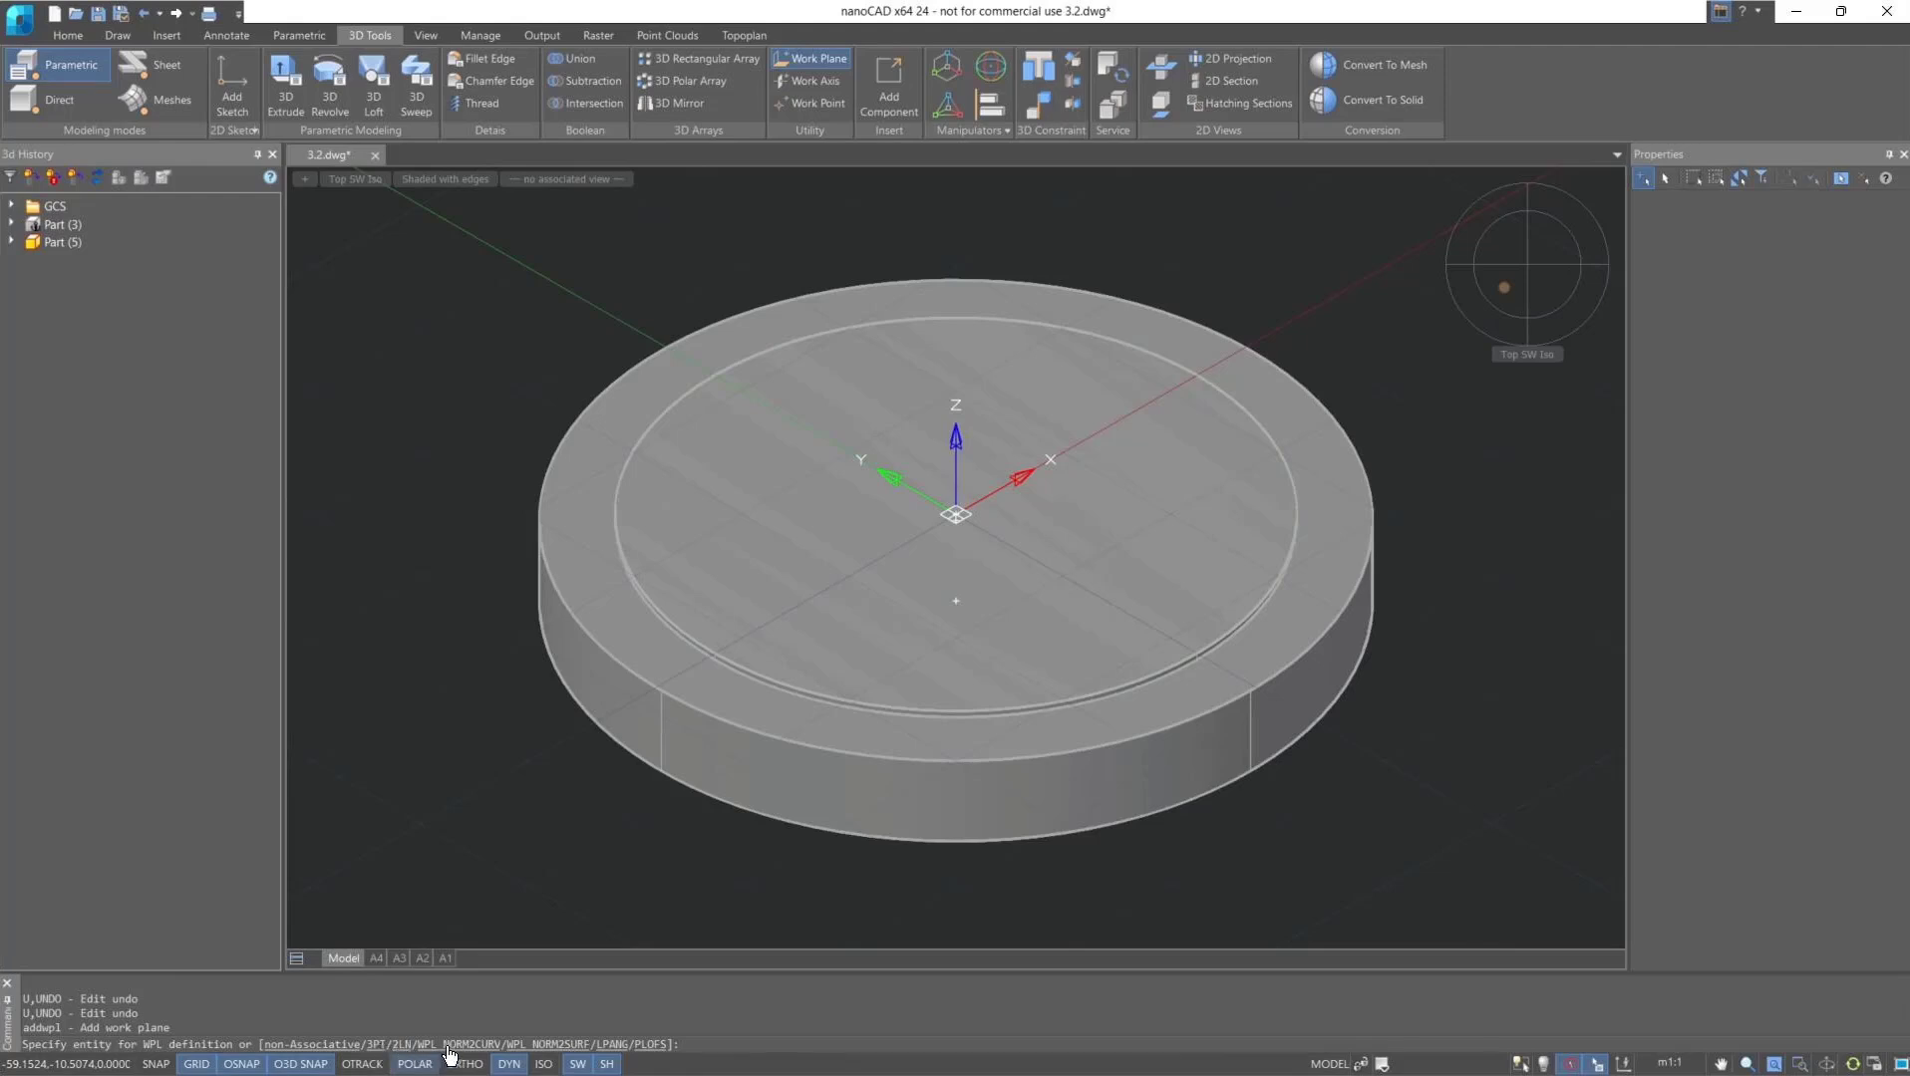
{"action": "left_click", "coordinate": [652, 1046]}
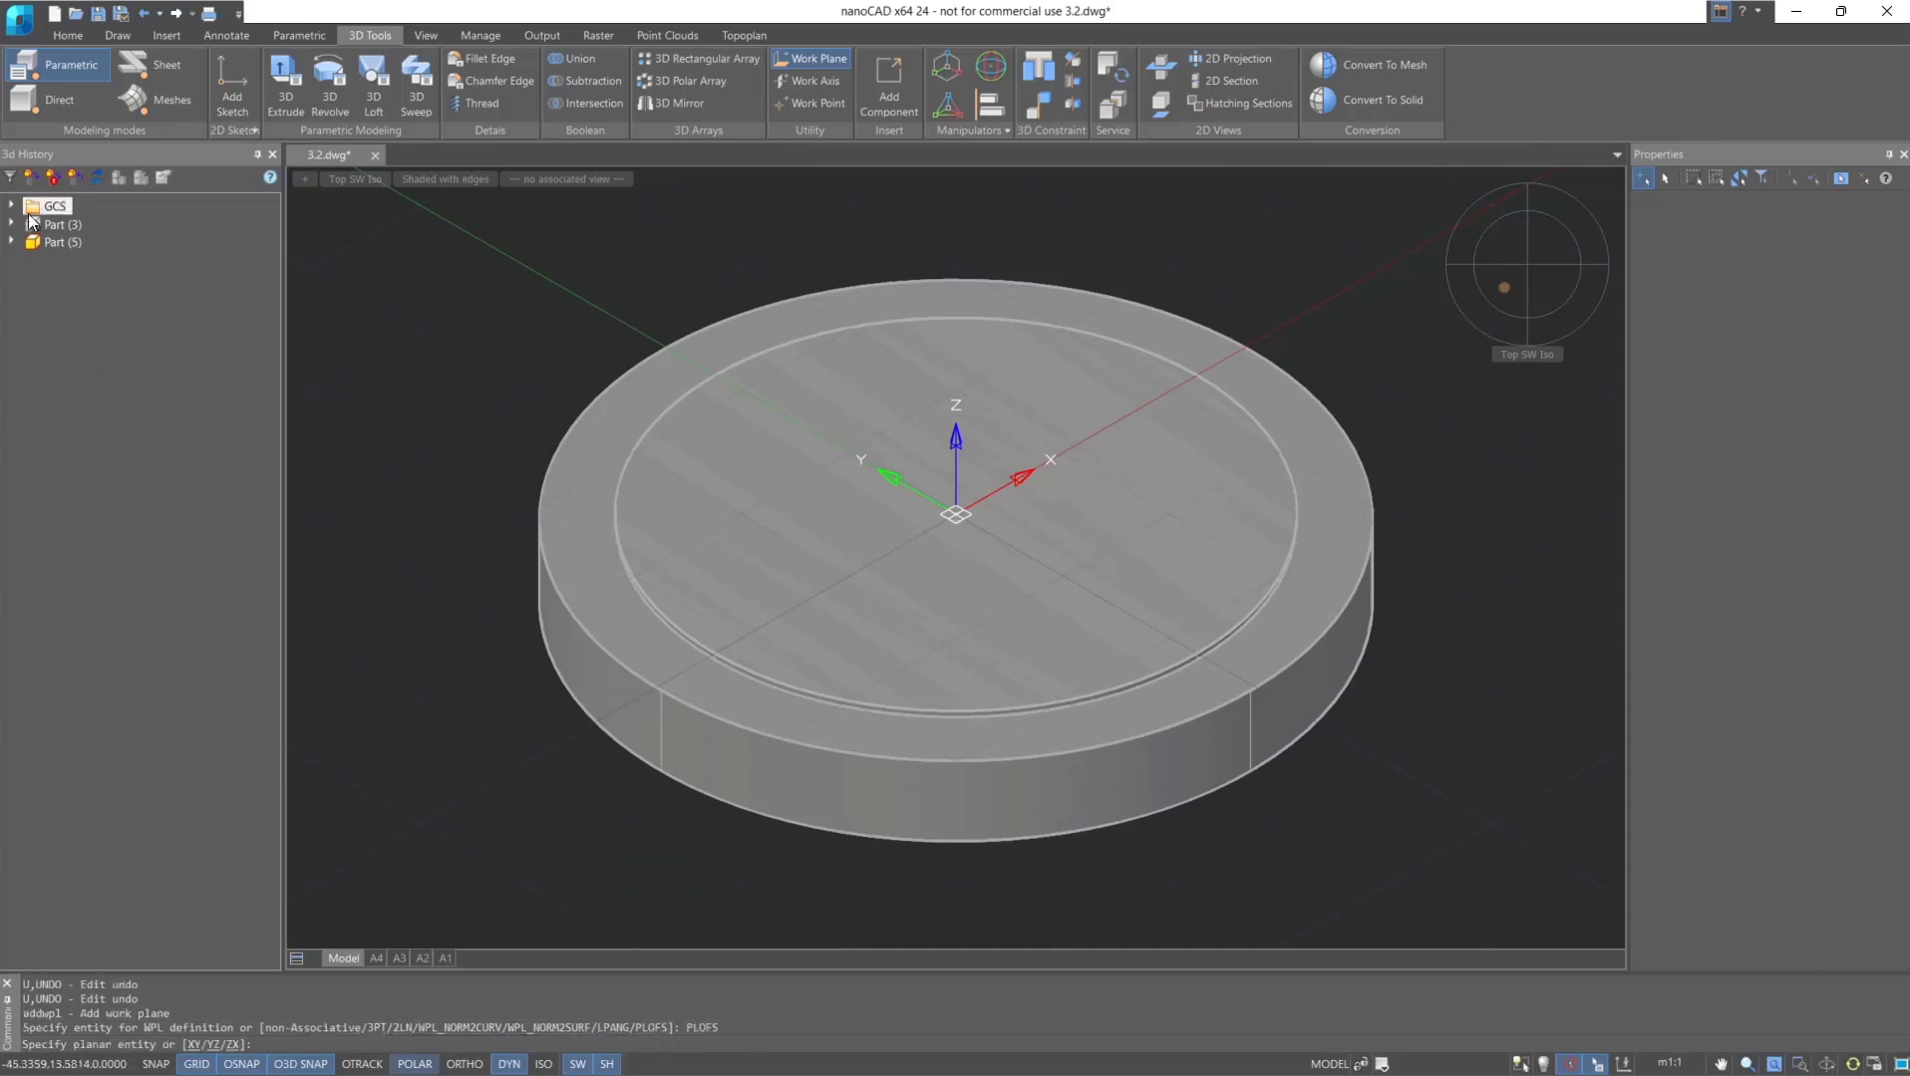
{"action": "left_click", "coordinate": [12, 205]}
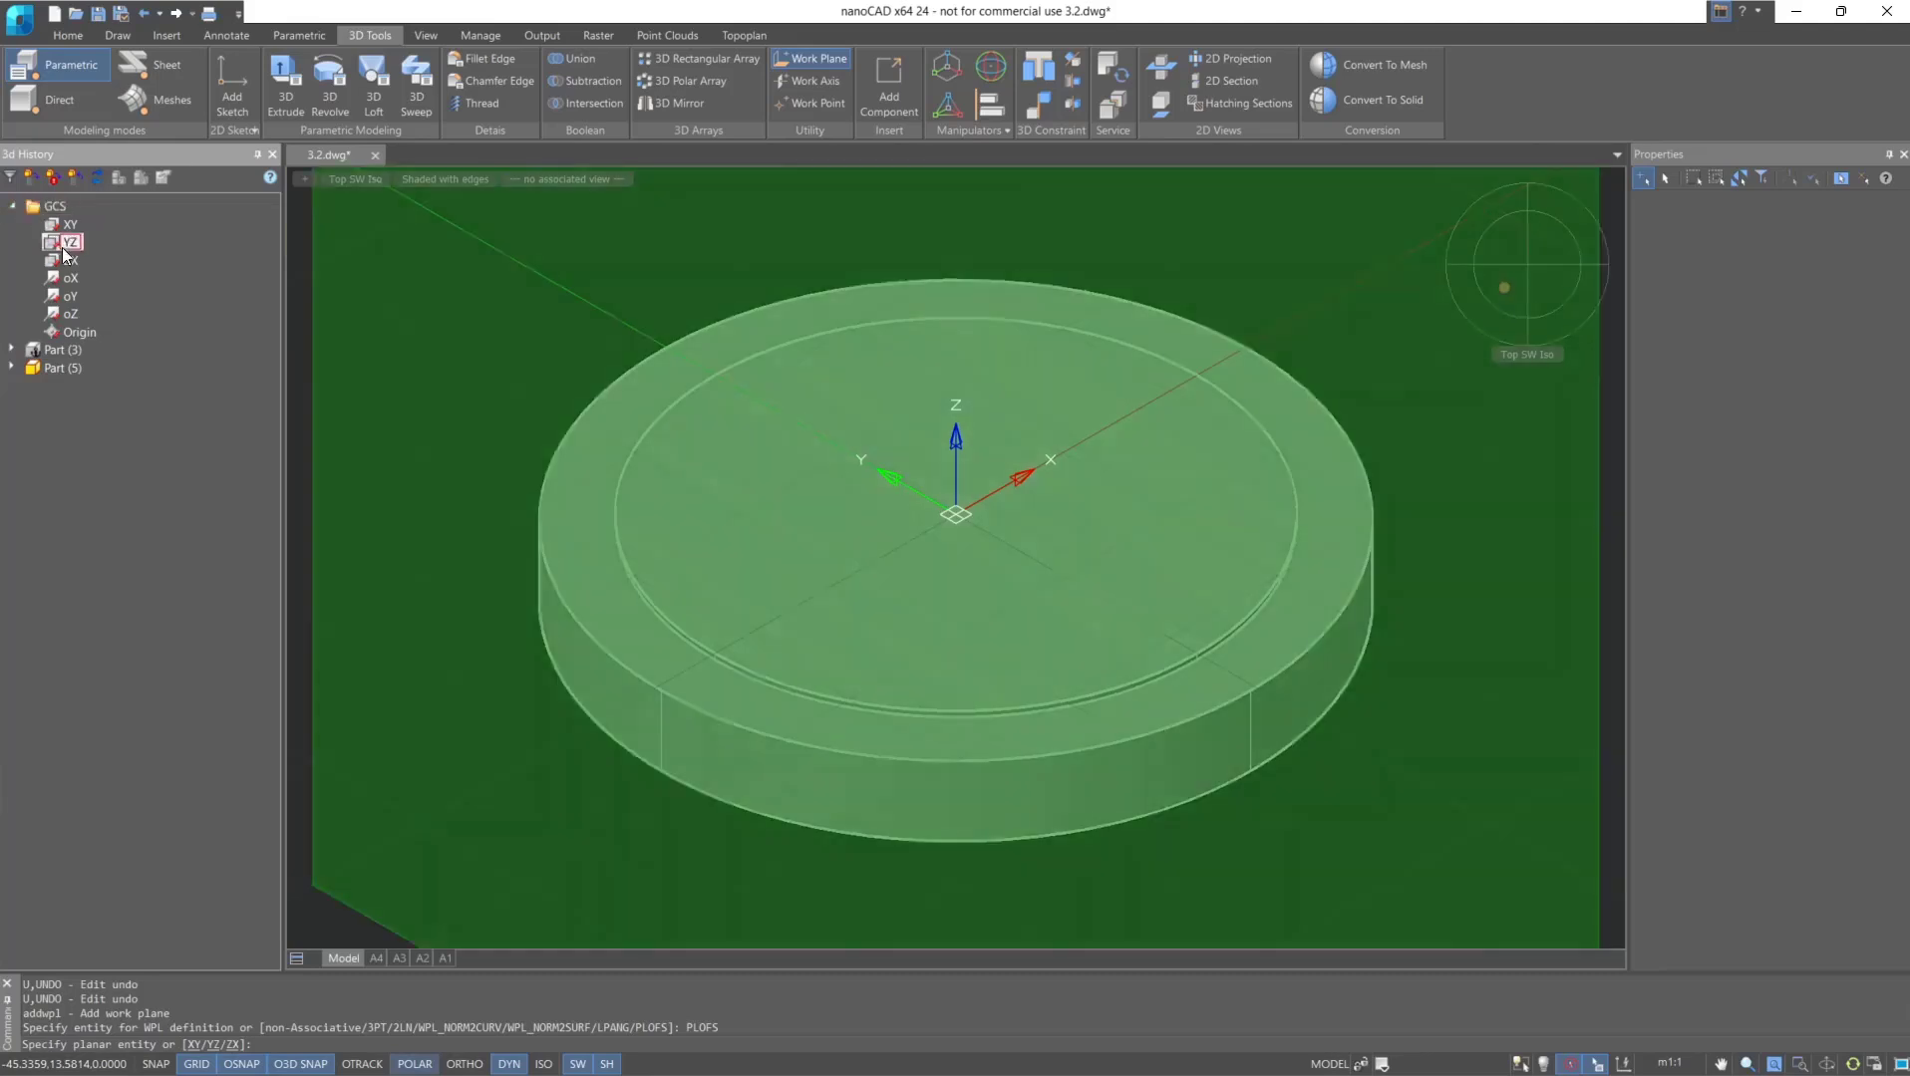
{"action": "scroll", "coordinate": [540, 454], "scroll_direction": "down", "scroll_amount": 2}
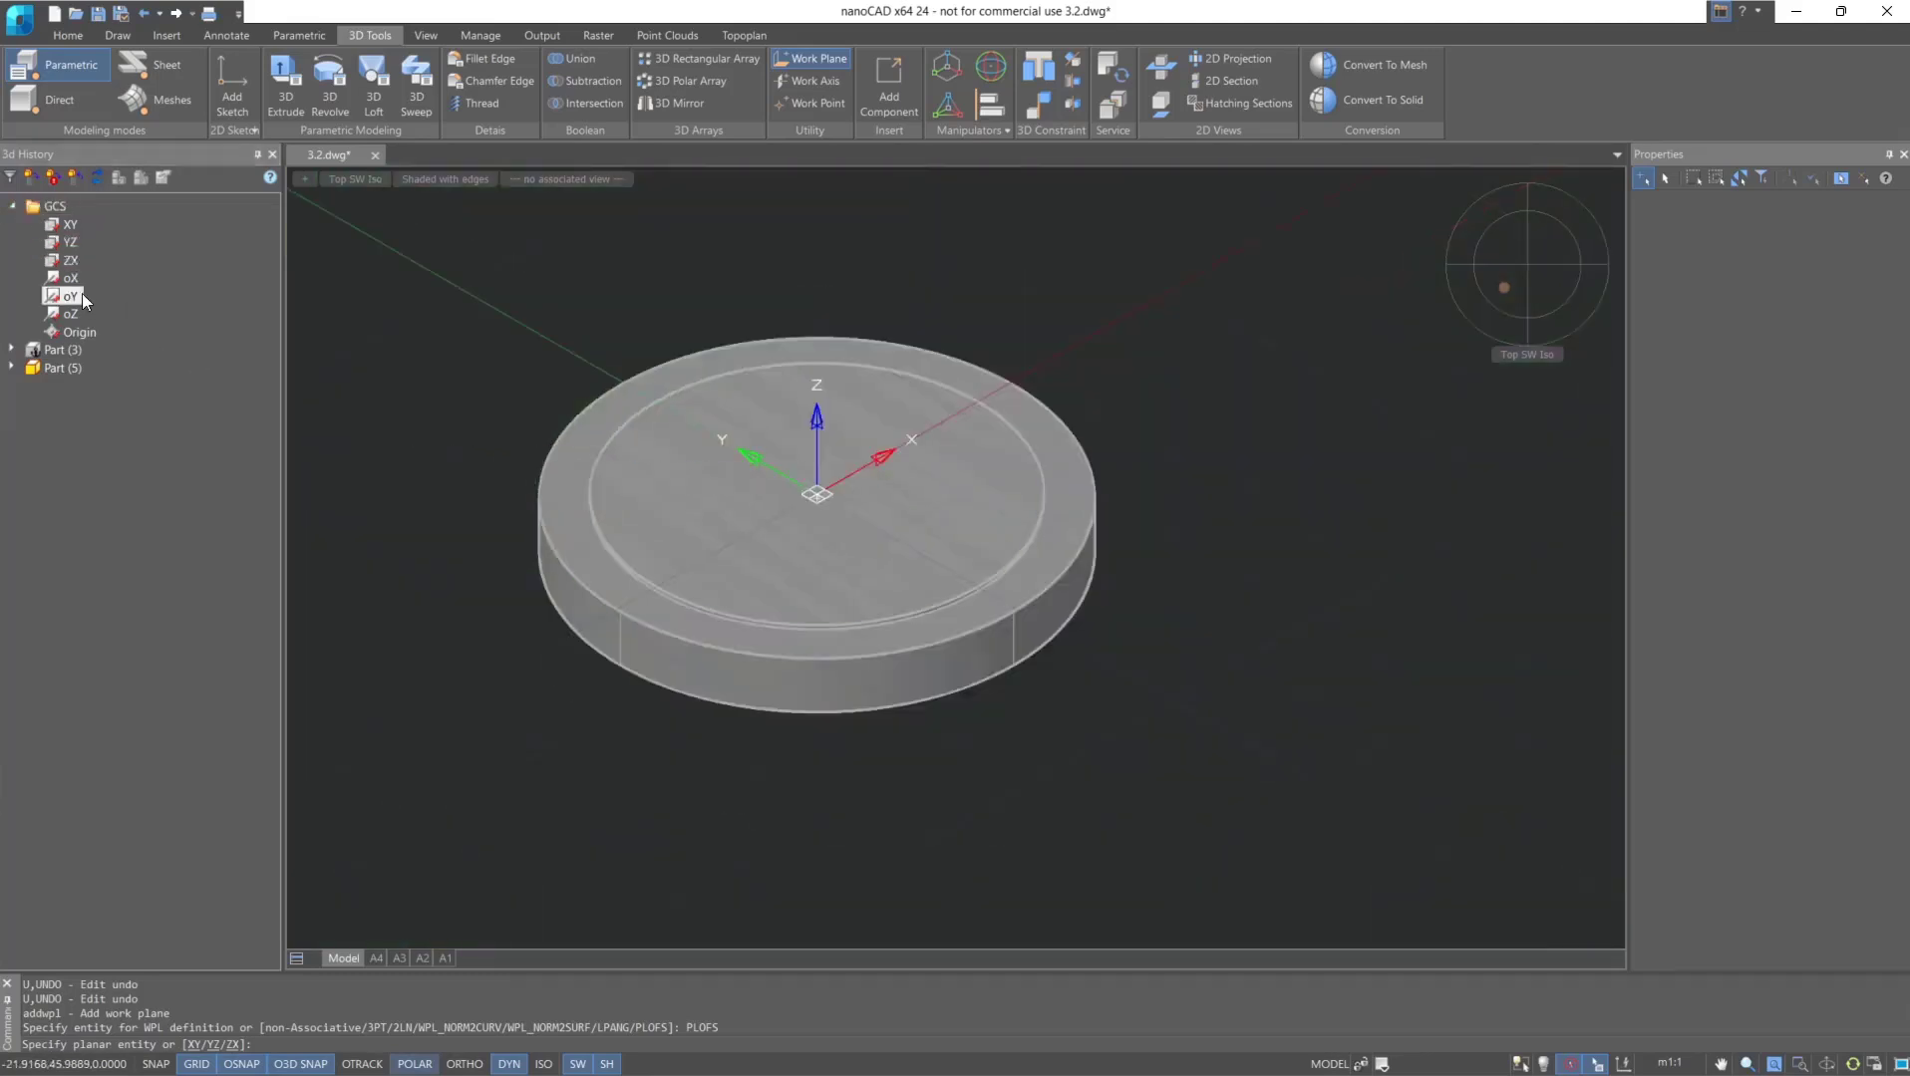
{"action": "left_click", "coordinate": [70, 262]}
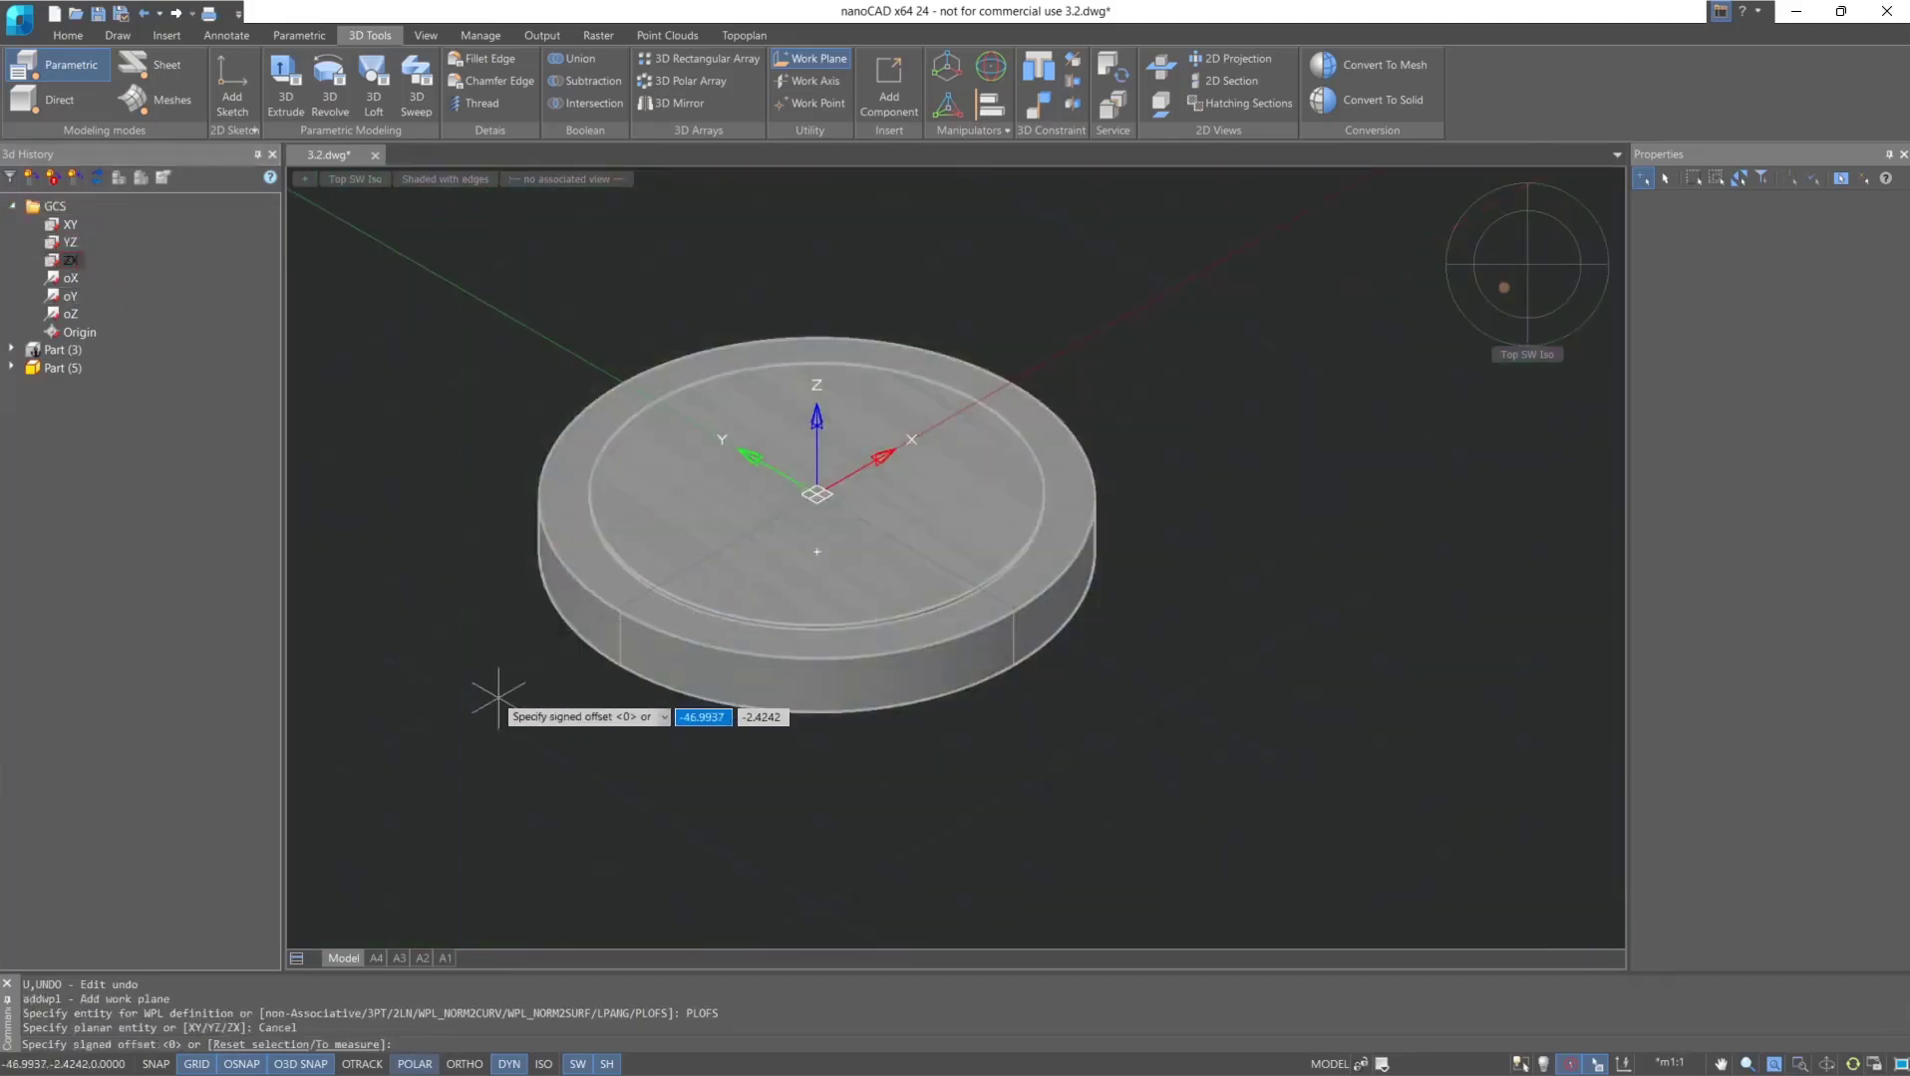
{"action": "type", "text": "-"}
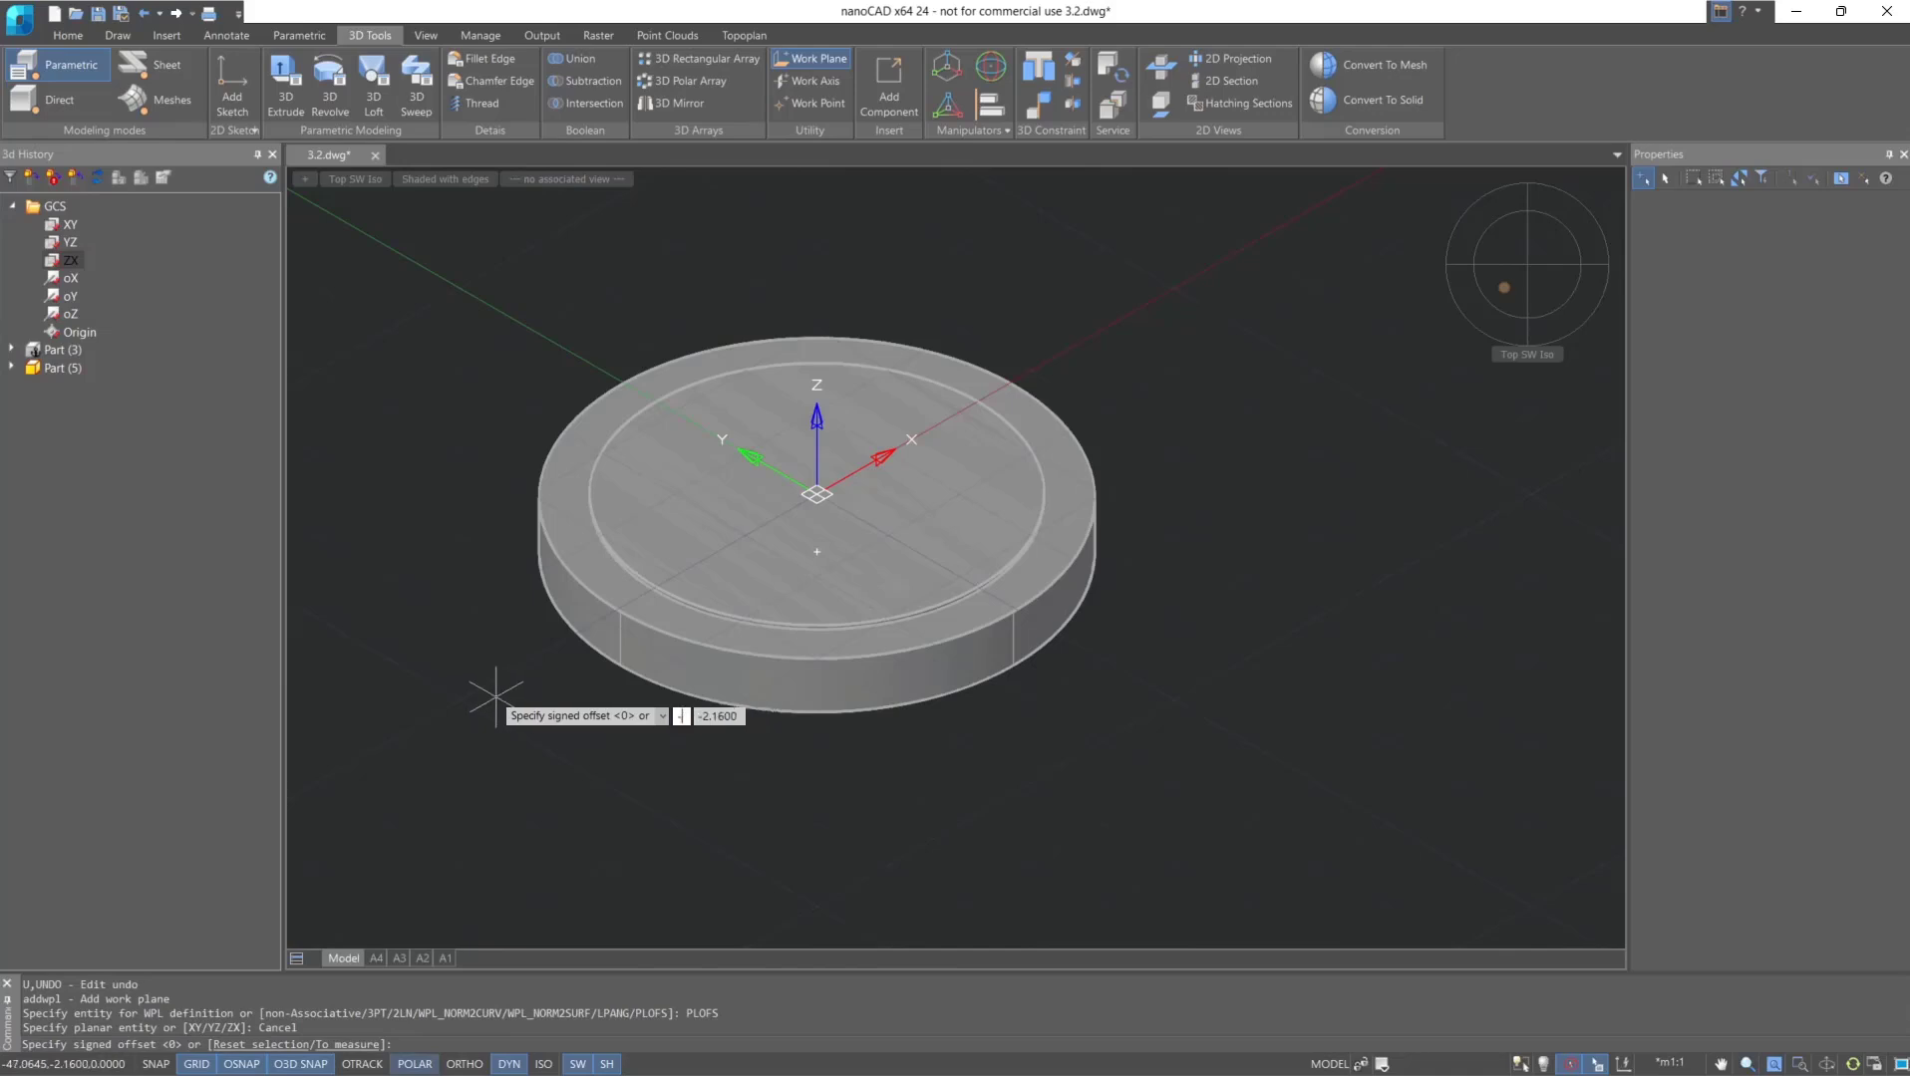
{"action": "type", "text": "27"}
{"action": "key", "text": "Return"}
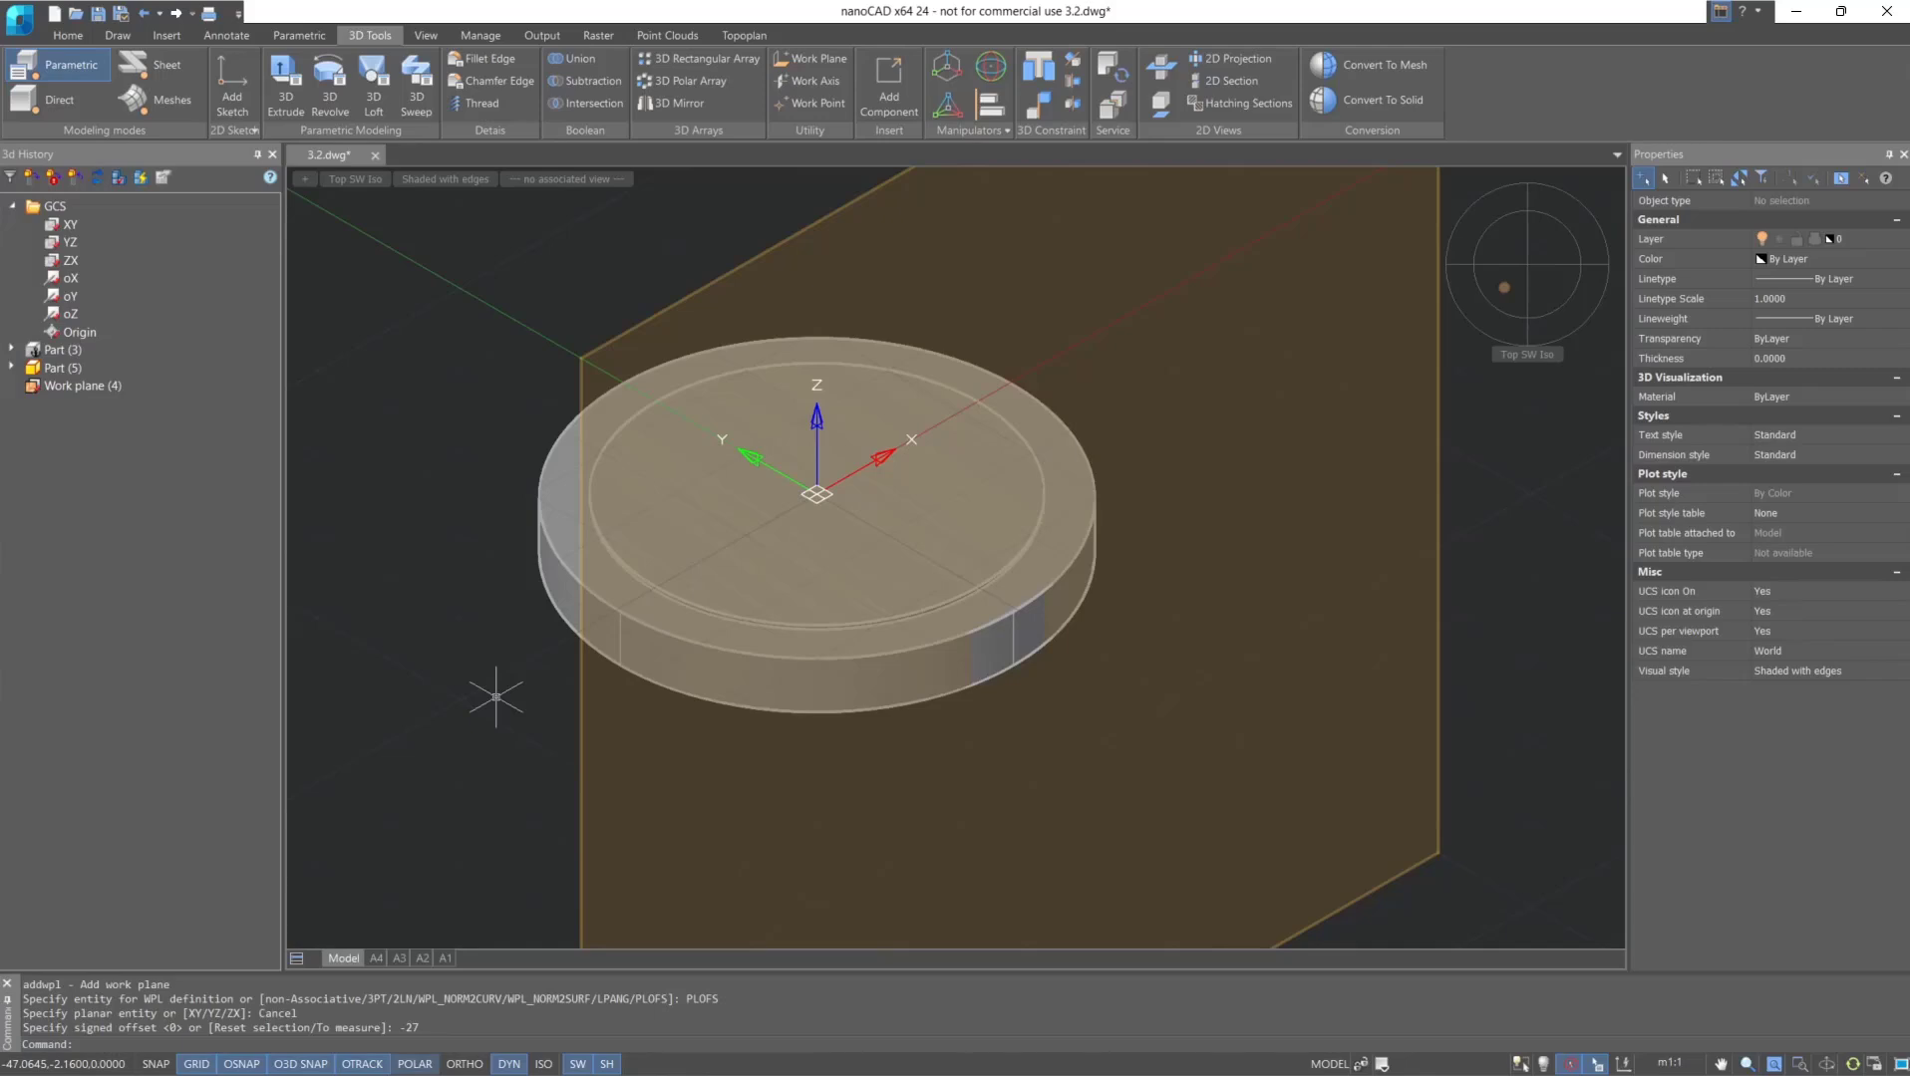
Show the hidden Part (3) and unfix it so that it can be moved.
{"action": "right_click", "coordinate": [67, 357]}
{"action": "left_click", "coordinate": [97, 420]}
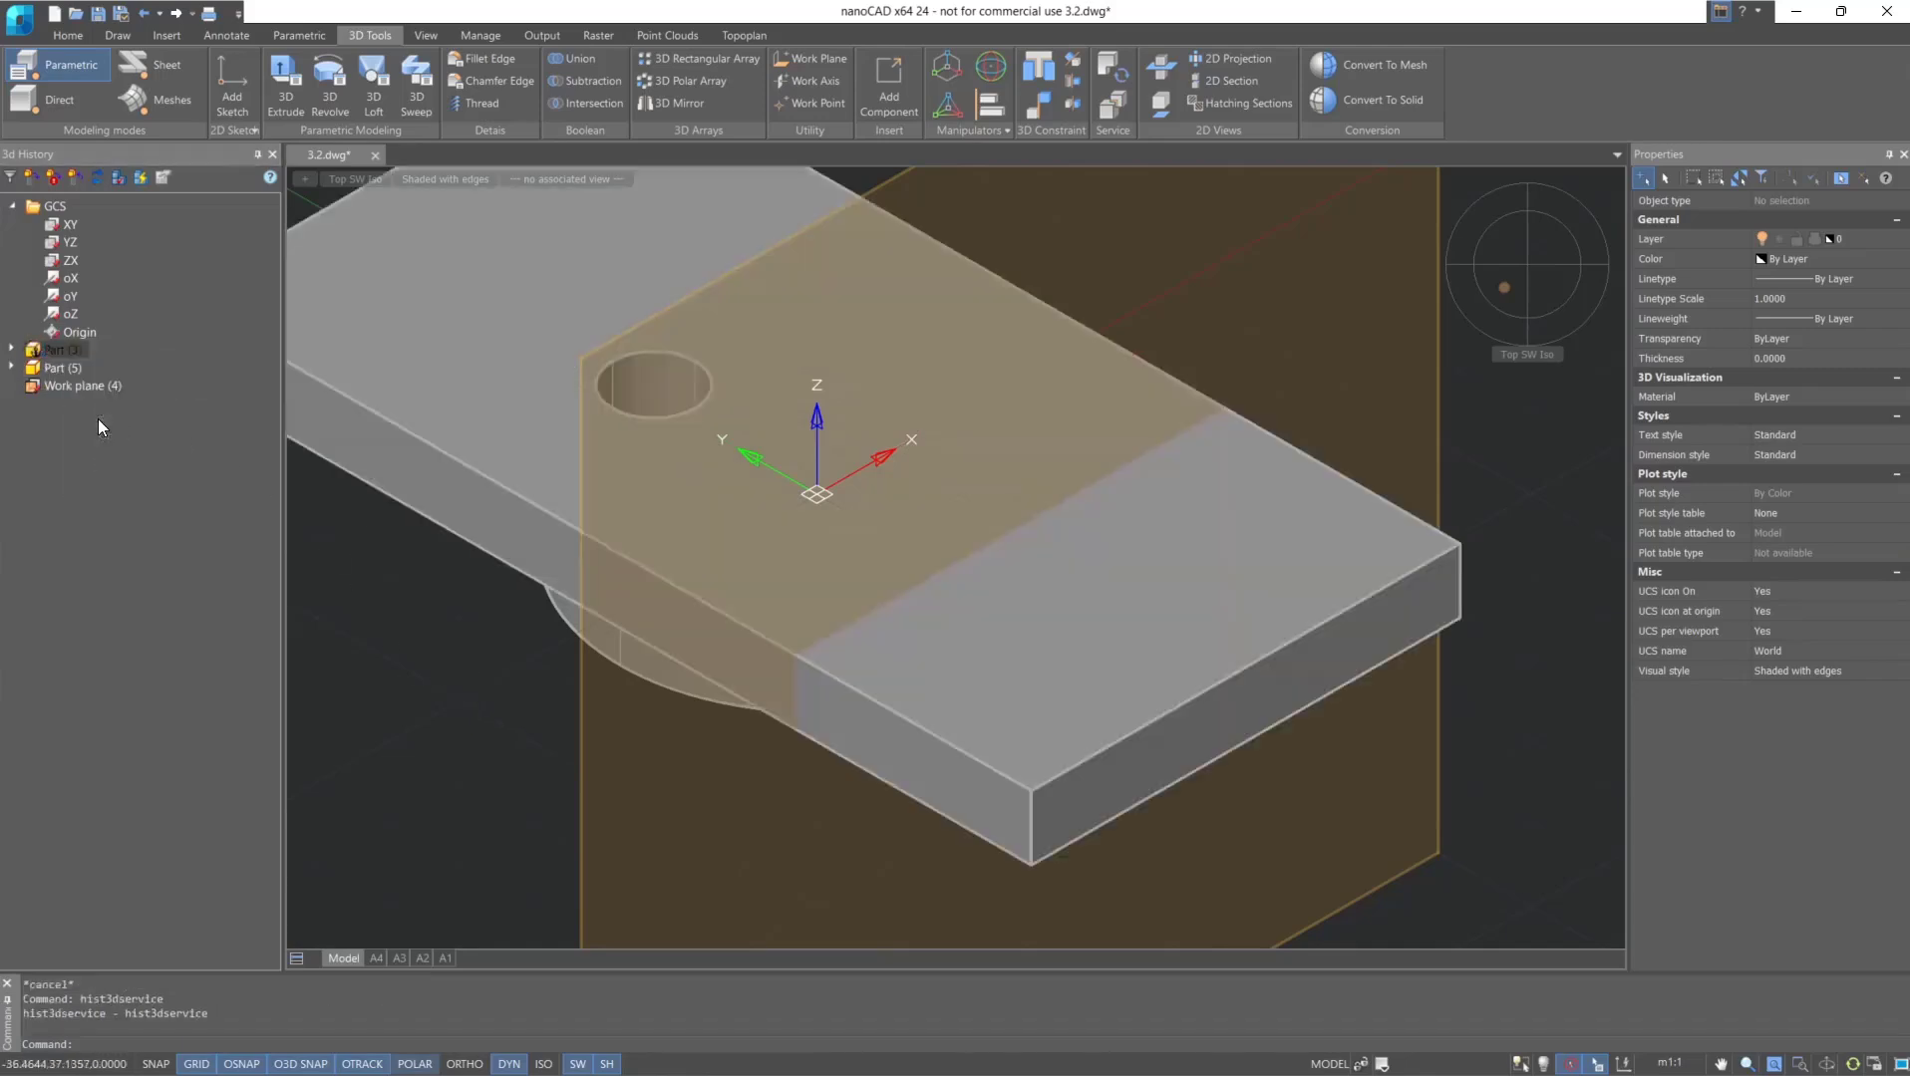
{"action": "right_click", "coordinate": [61, 354]}
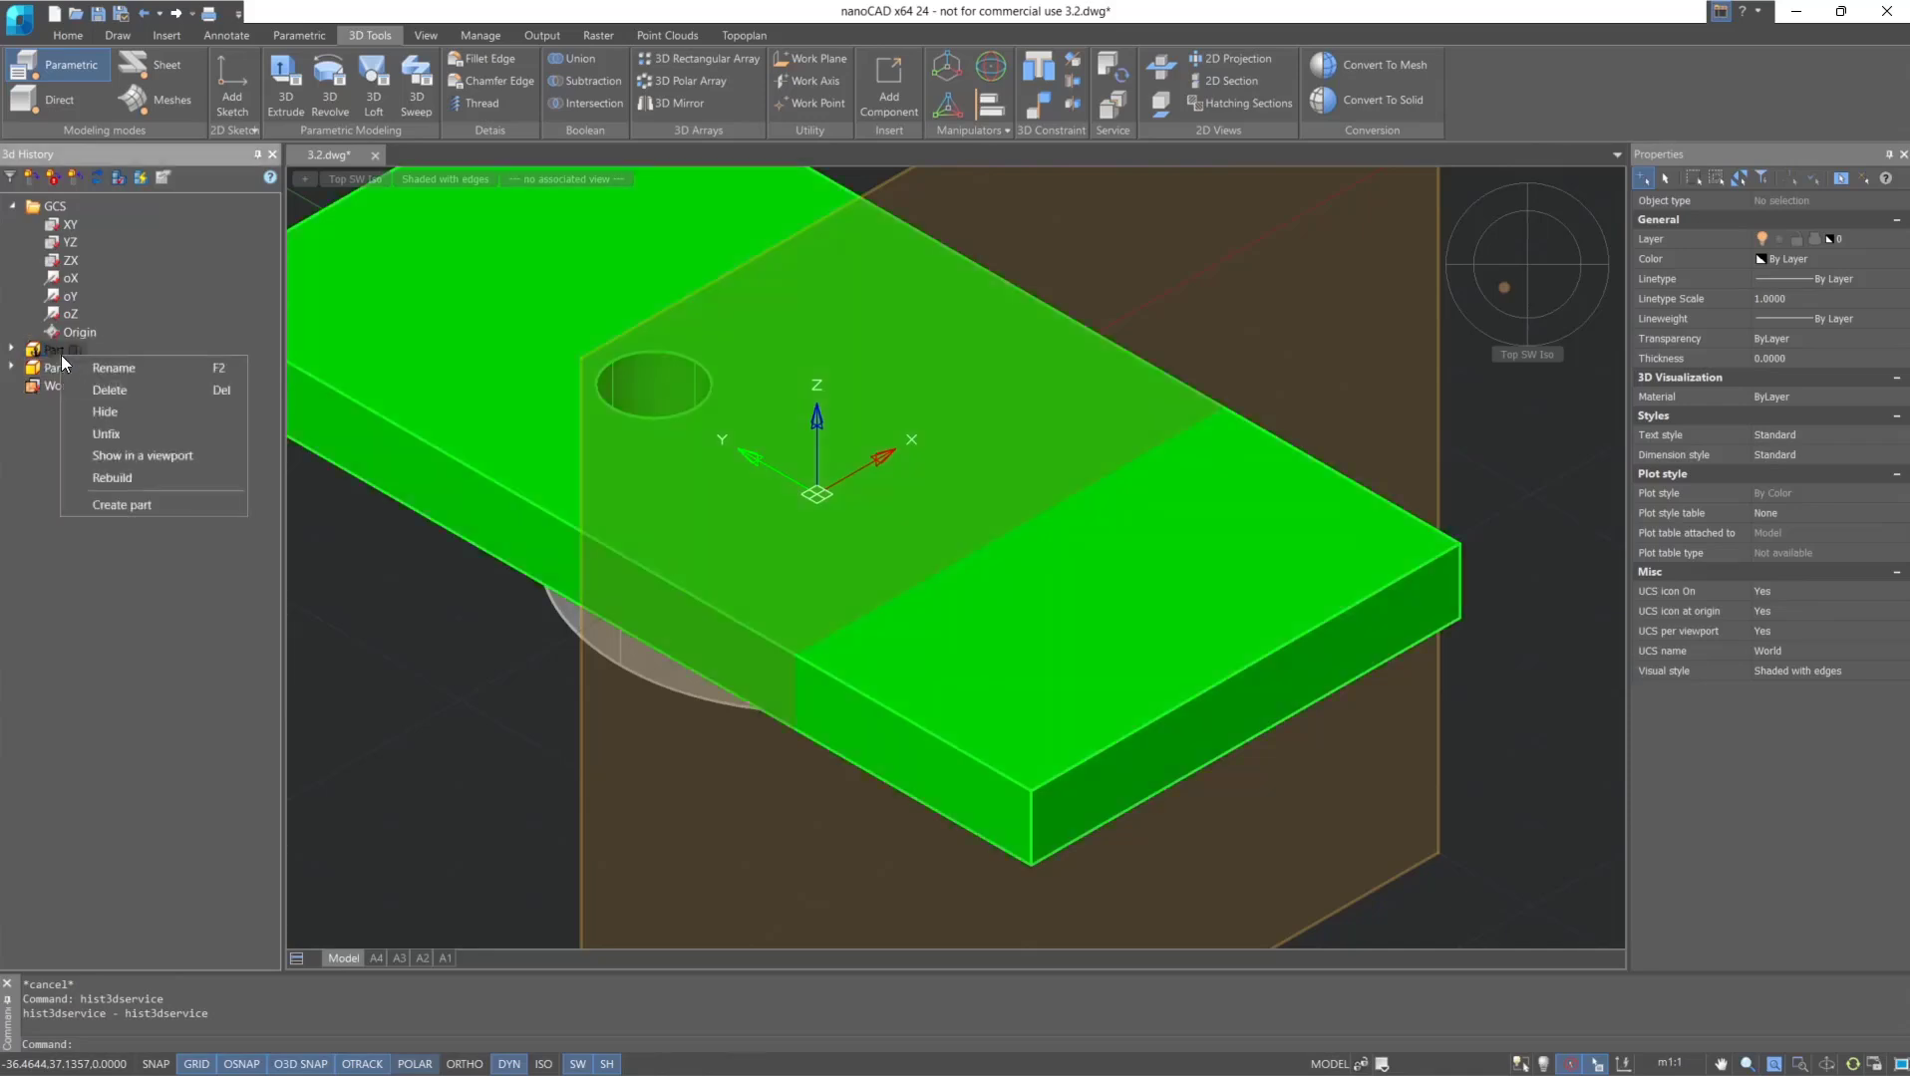
{"action": "left_click", "coordinate": [99, 434]}
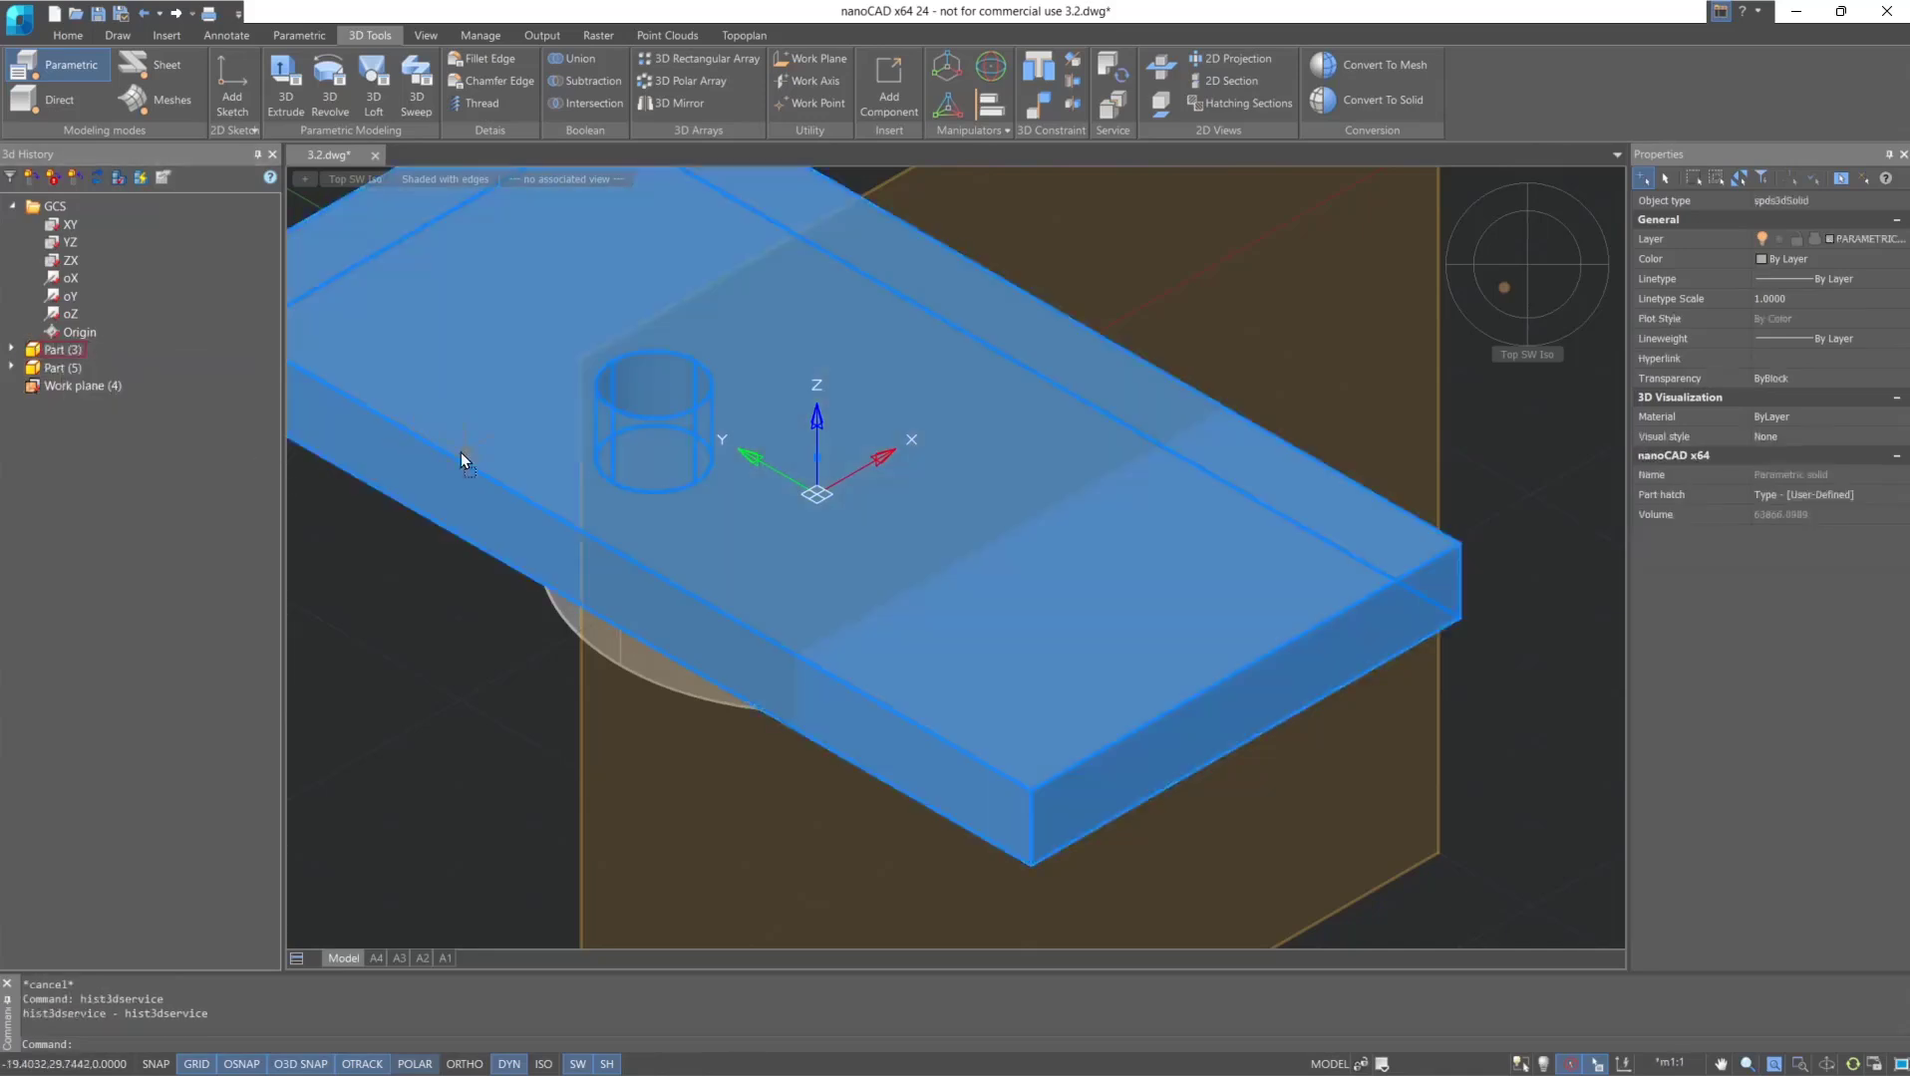
Move the rectangular plate freely by a short distance from its original position.
{"action": "left_click", "coordinate": [493, 417]}
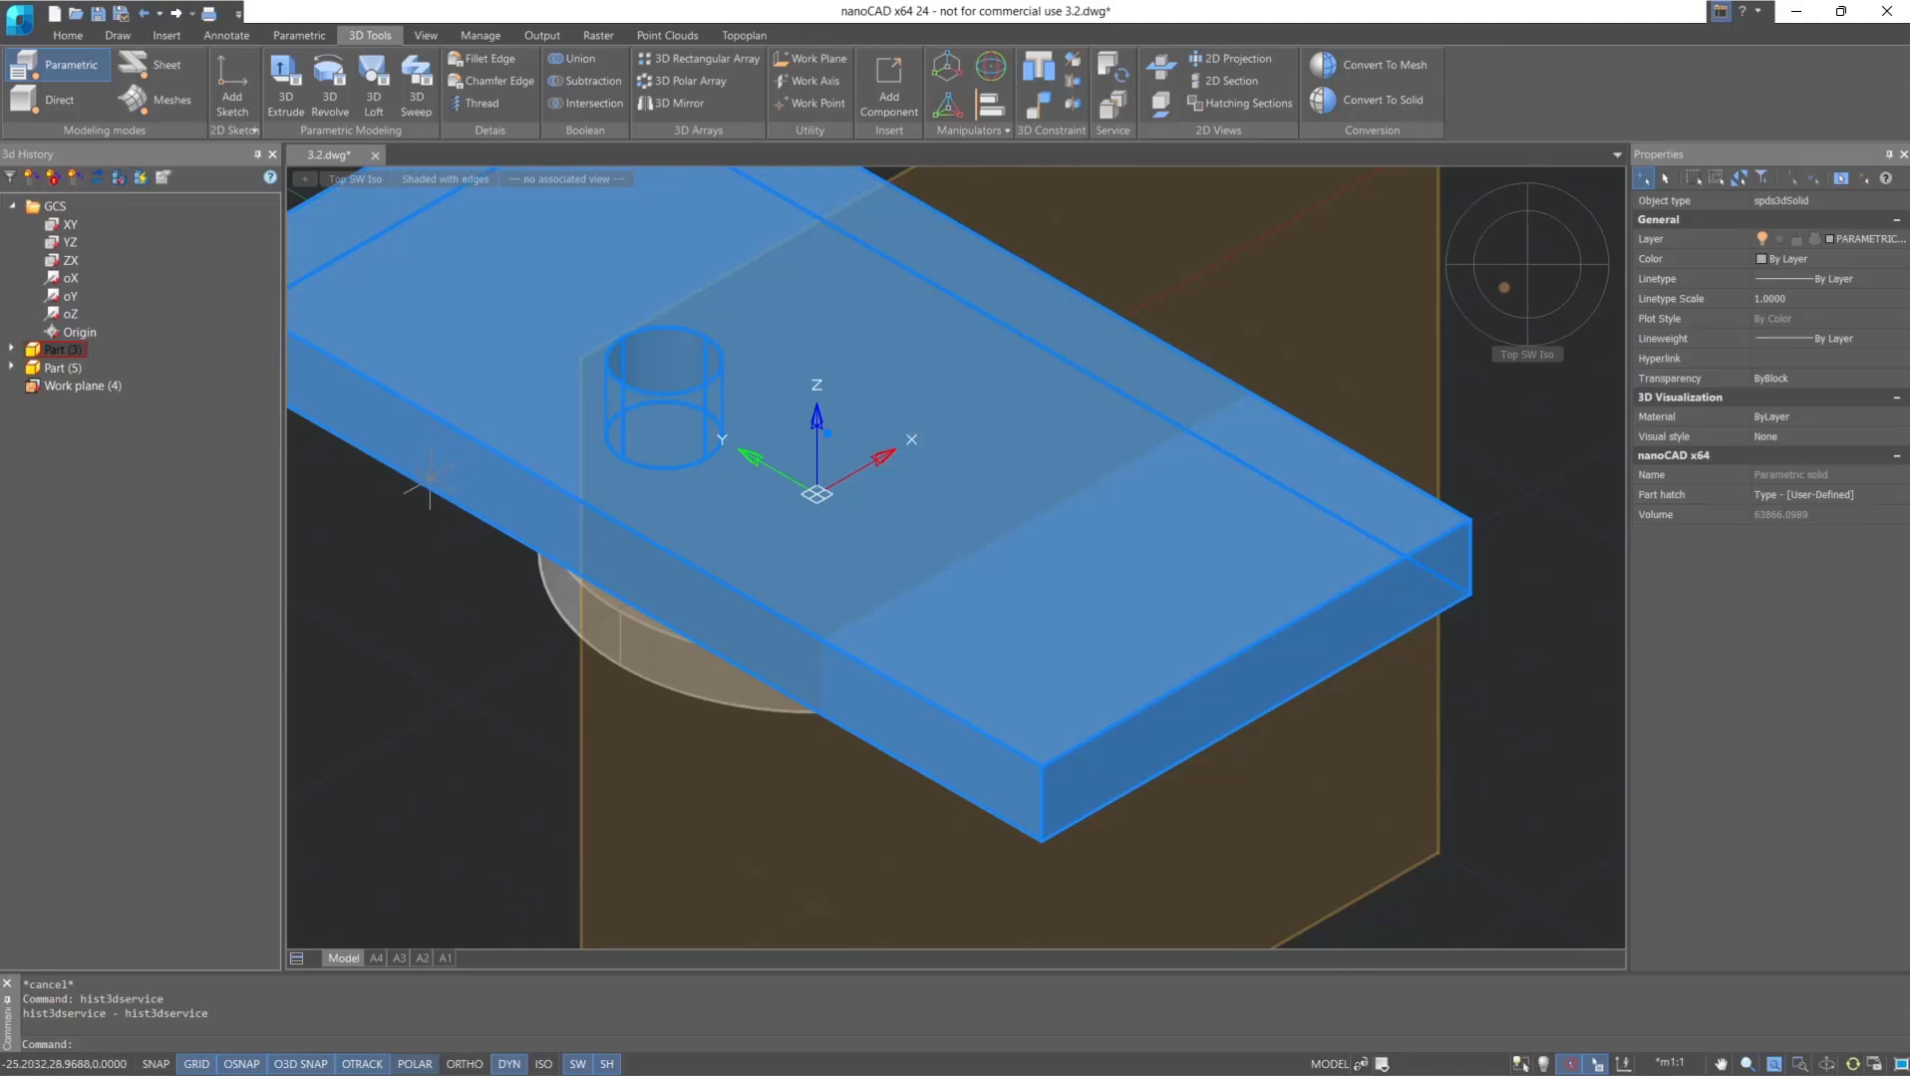
{"action": "left_click_drag", "start_coordinate": [498, 414], "coordinate": [481, 427]}
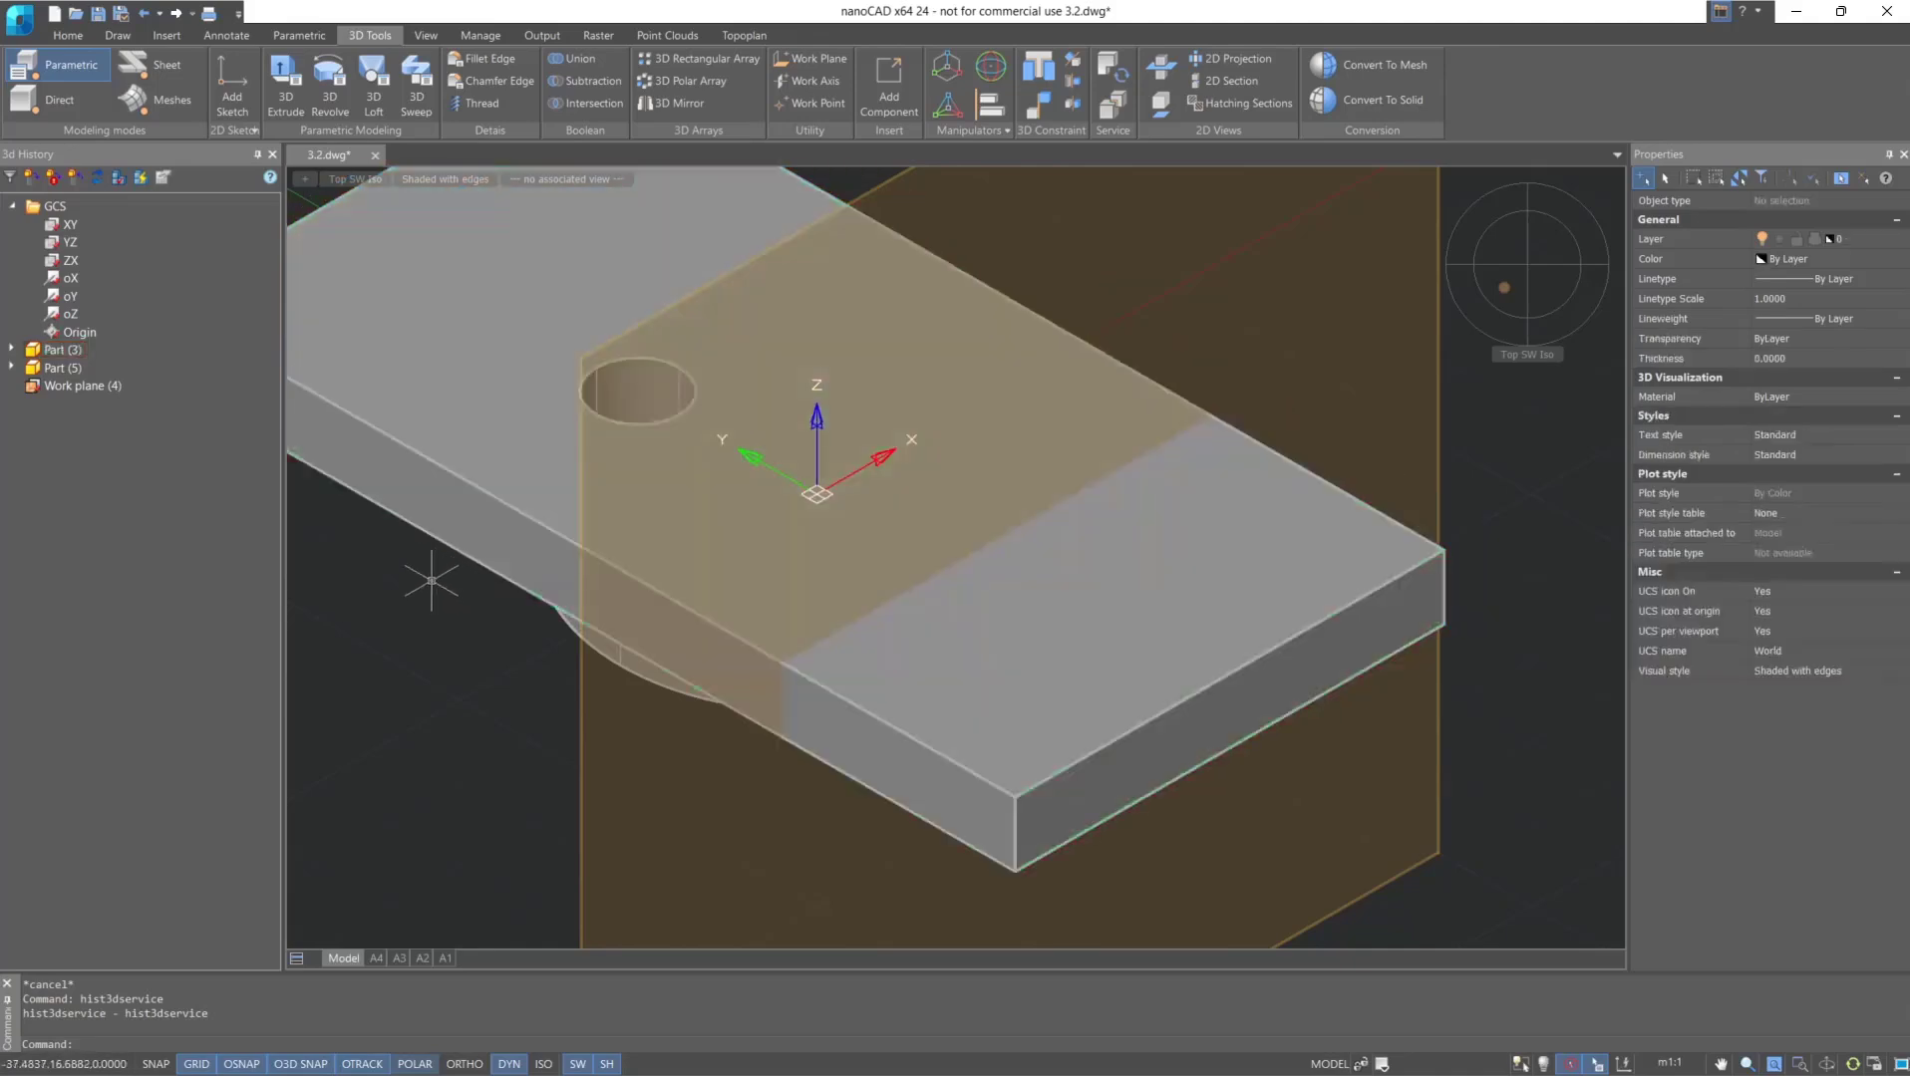
Edit the extrusion of Part (3) by adding the circular hole region to its profile so the plate is solid.
{"action": "left_click", "coordinate": [12, 349]}
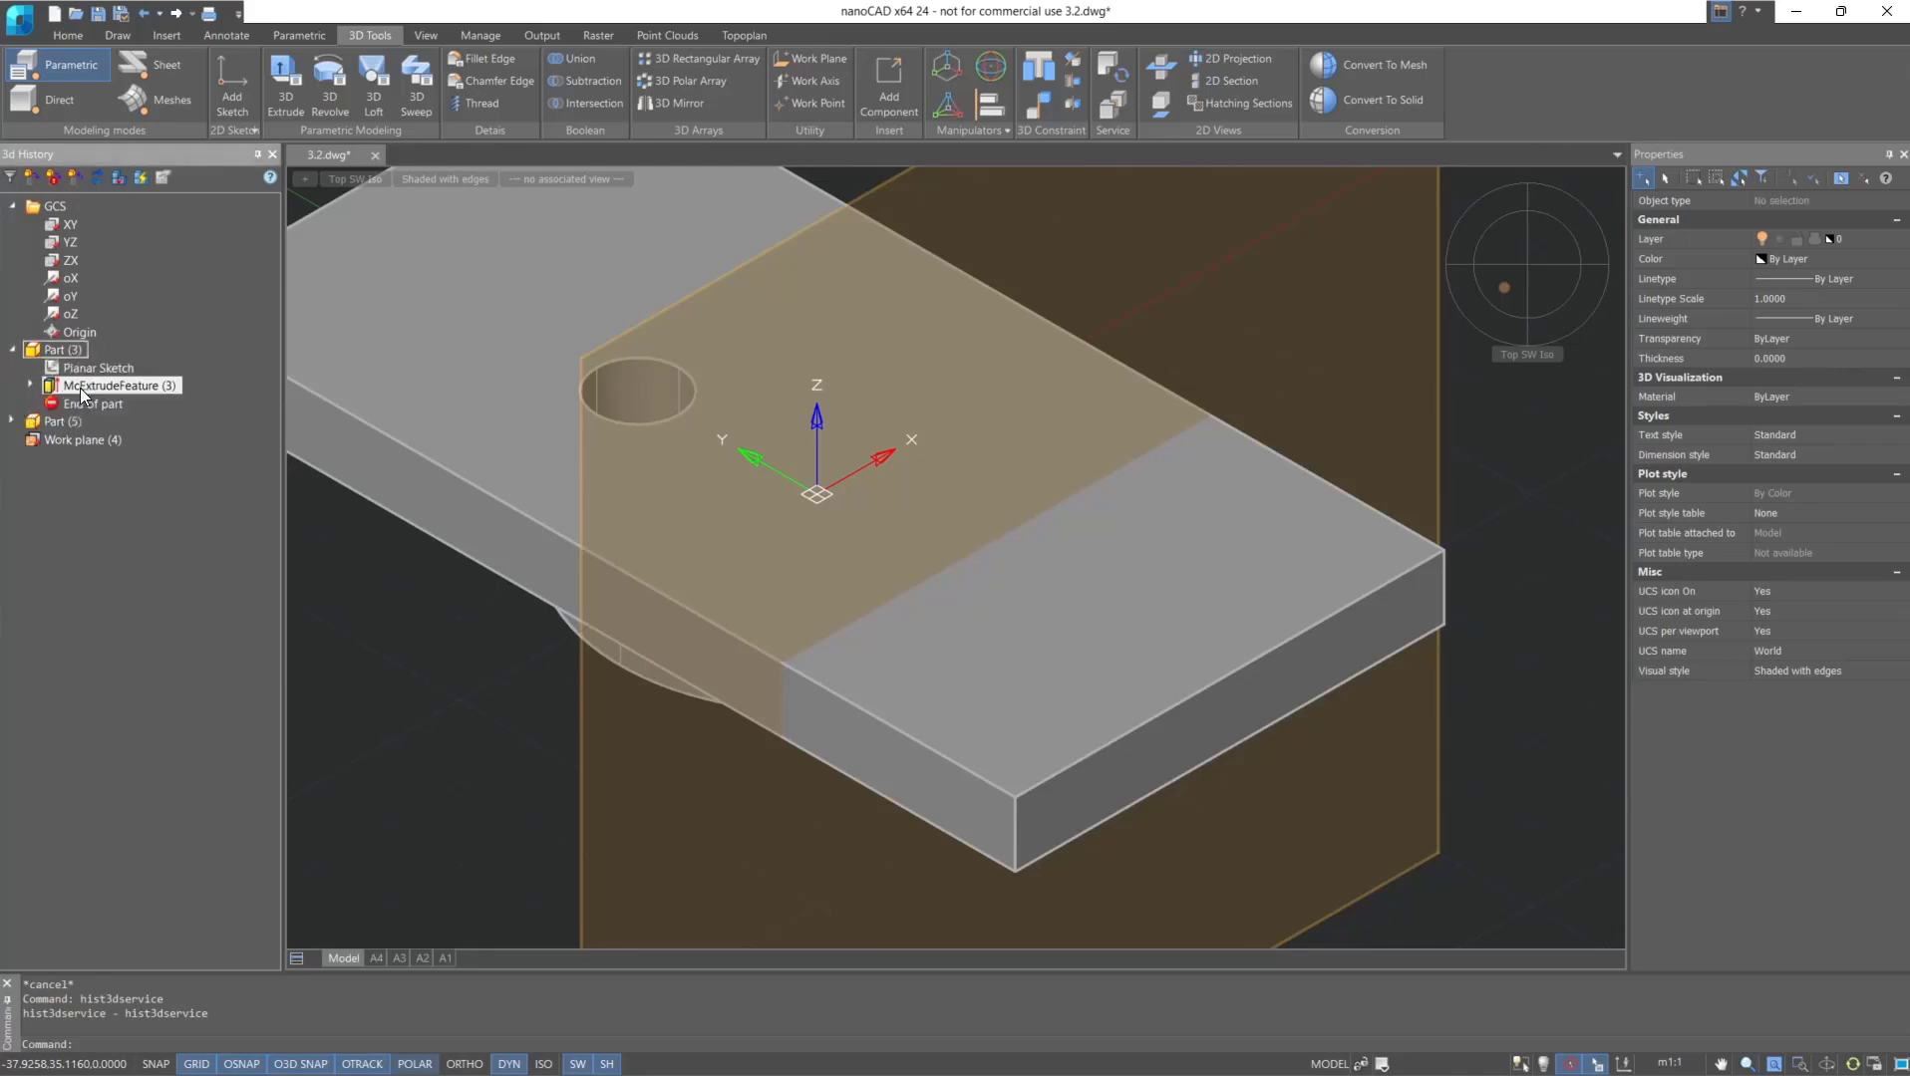
{"action": "double_click", "coordinate": [95, 386]}
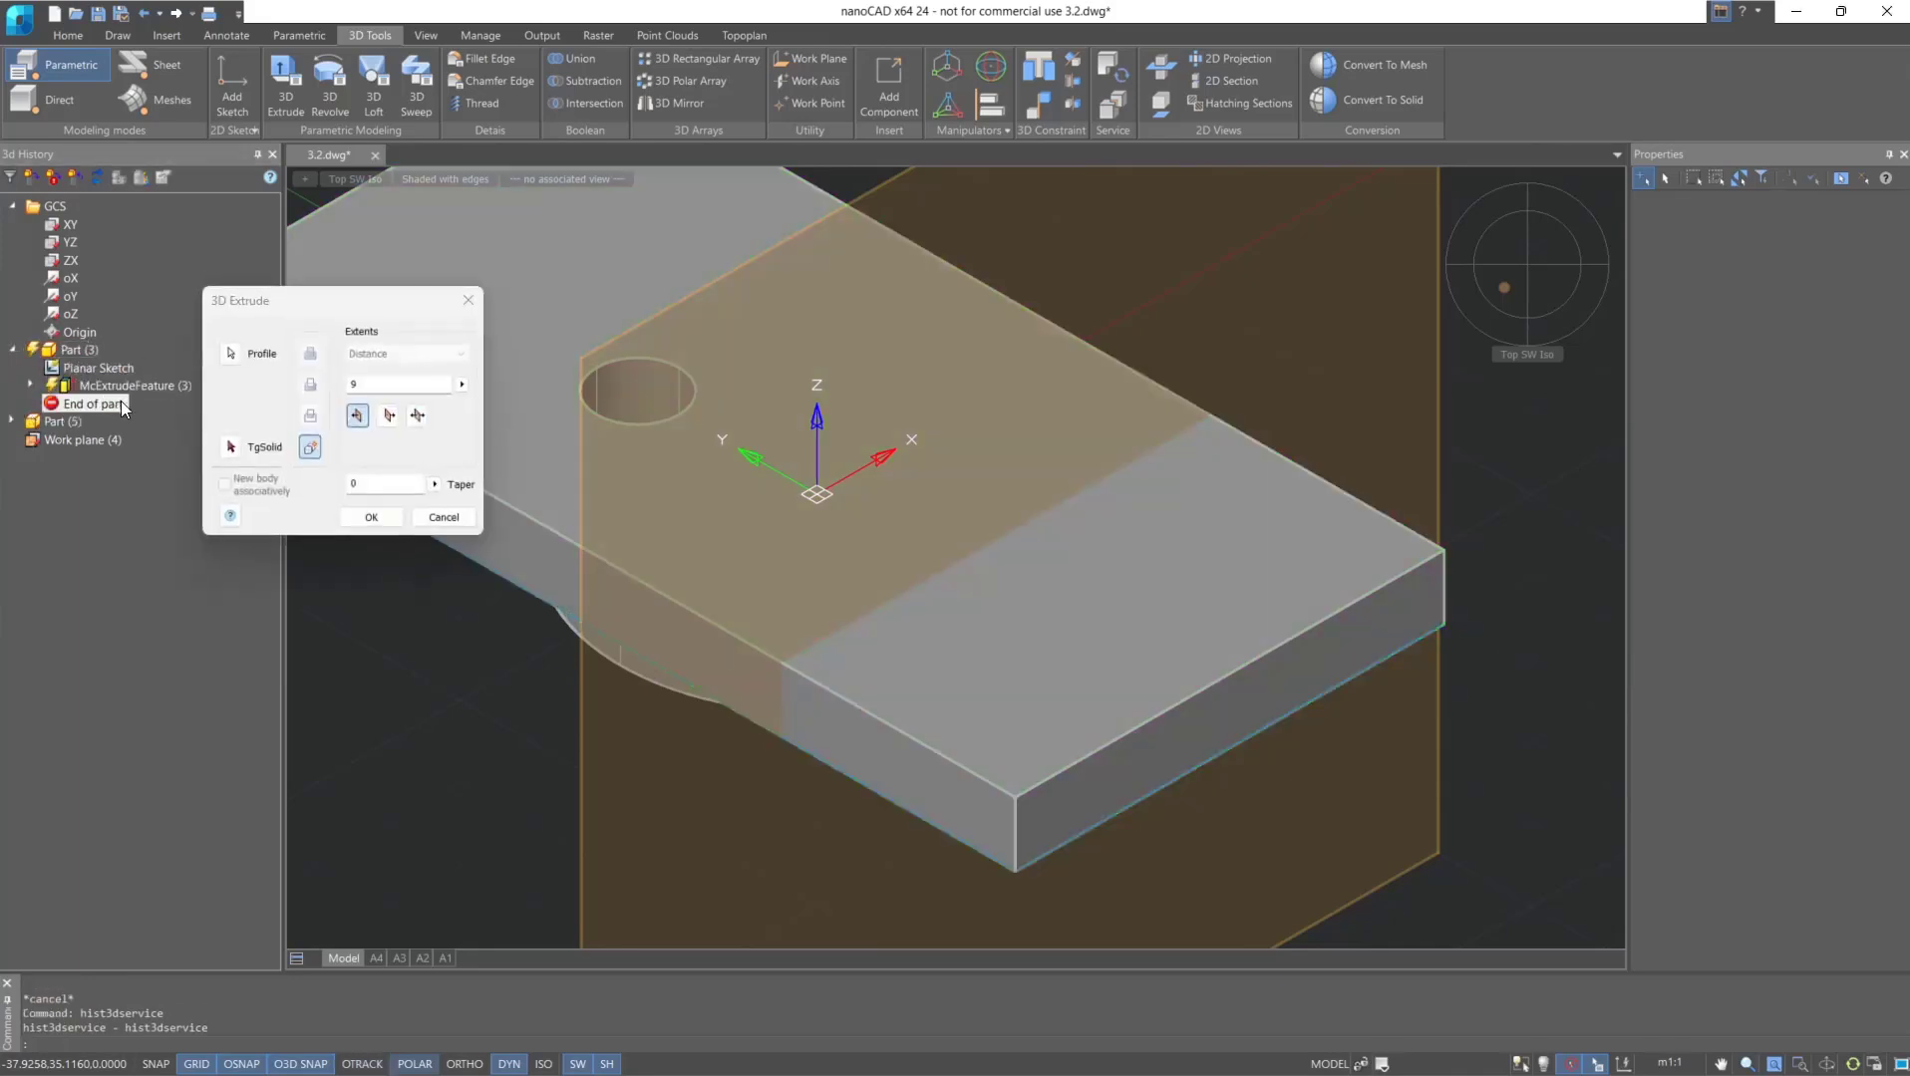
{"action": "left_click", "coordinate": [231, 353]}
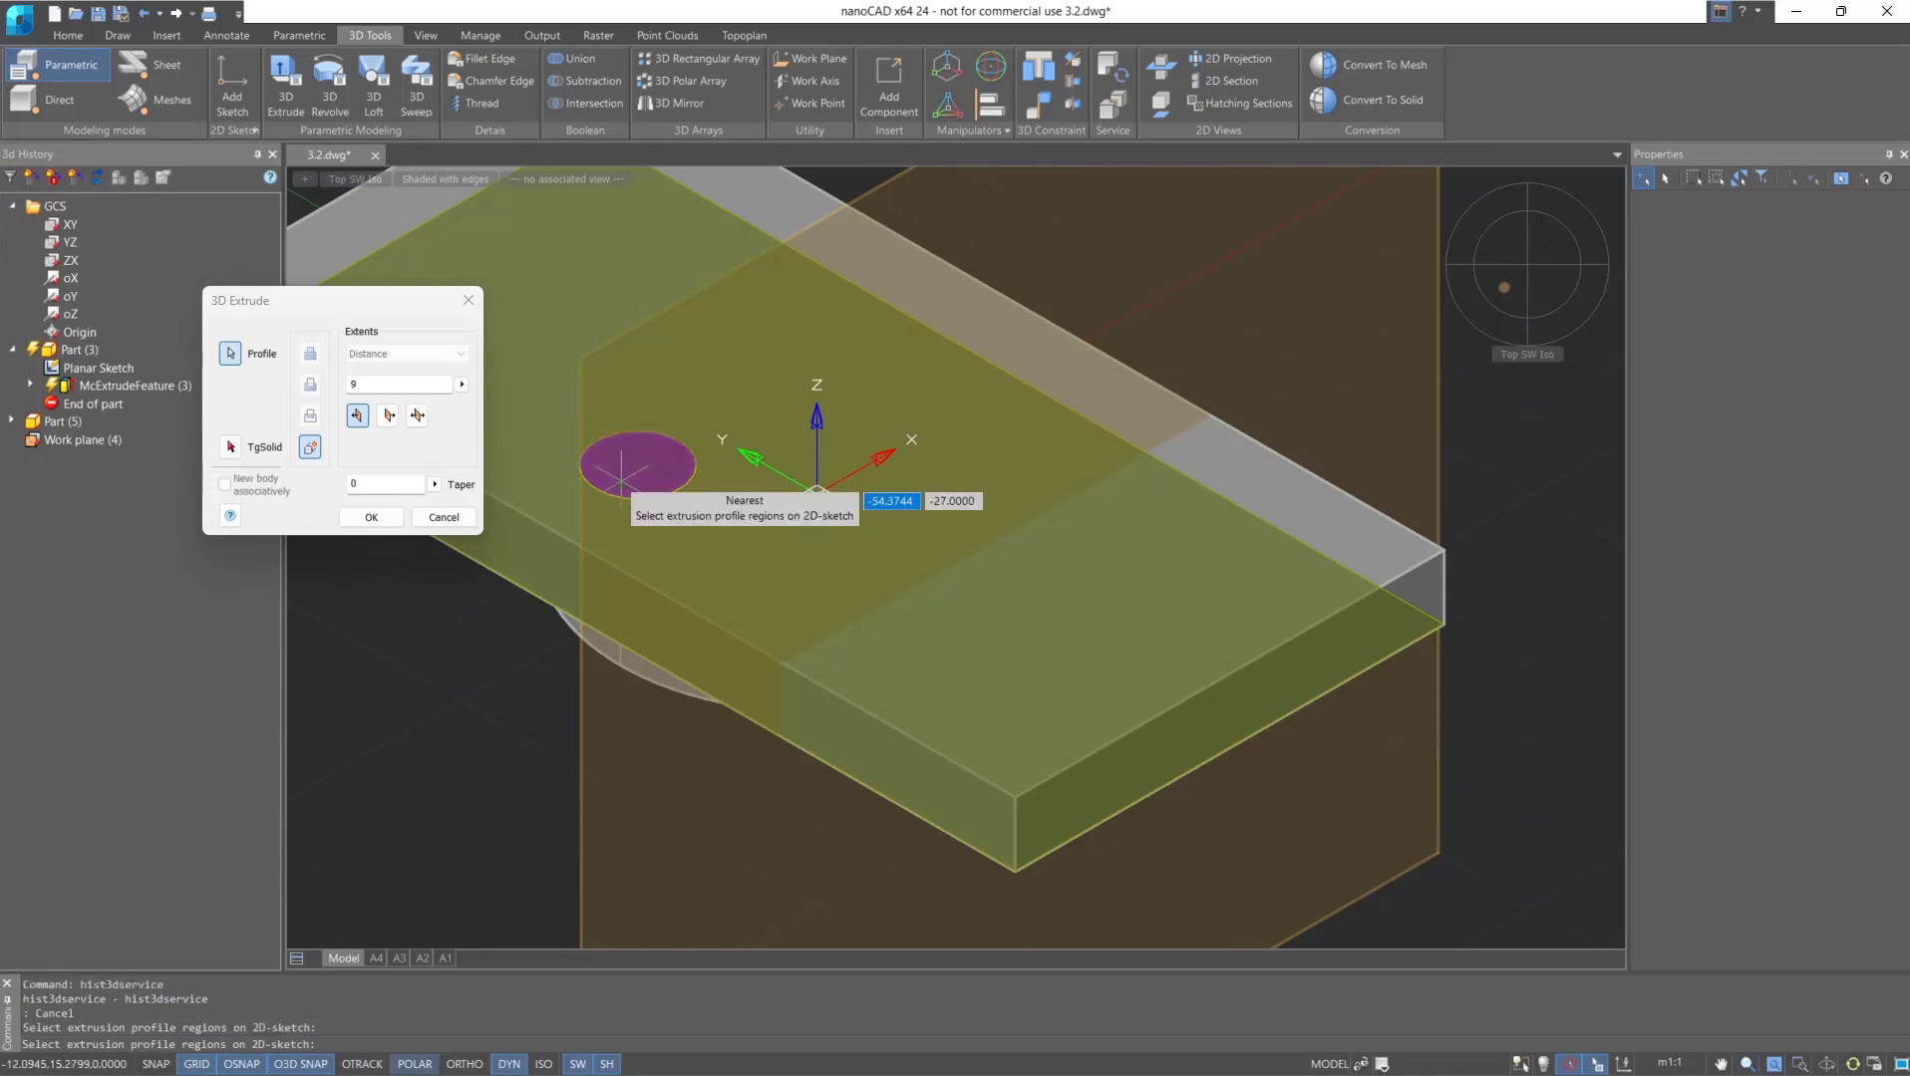
{"action": "left_click", "coordinate": [399, 519]}
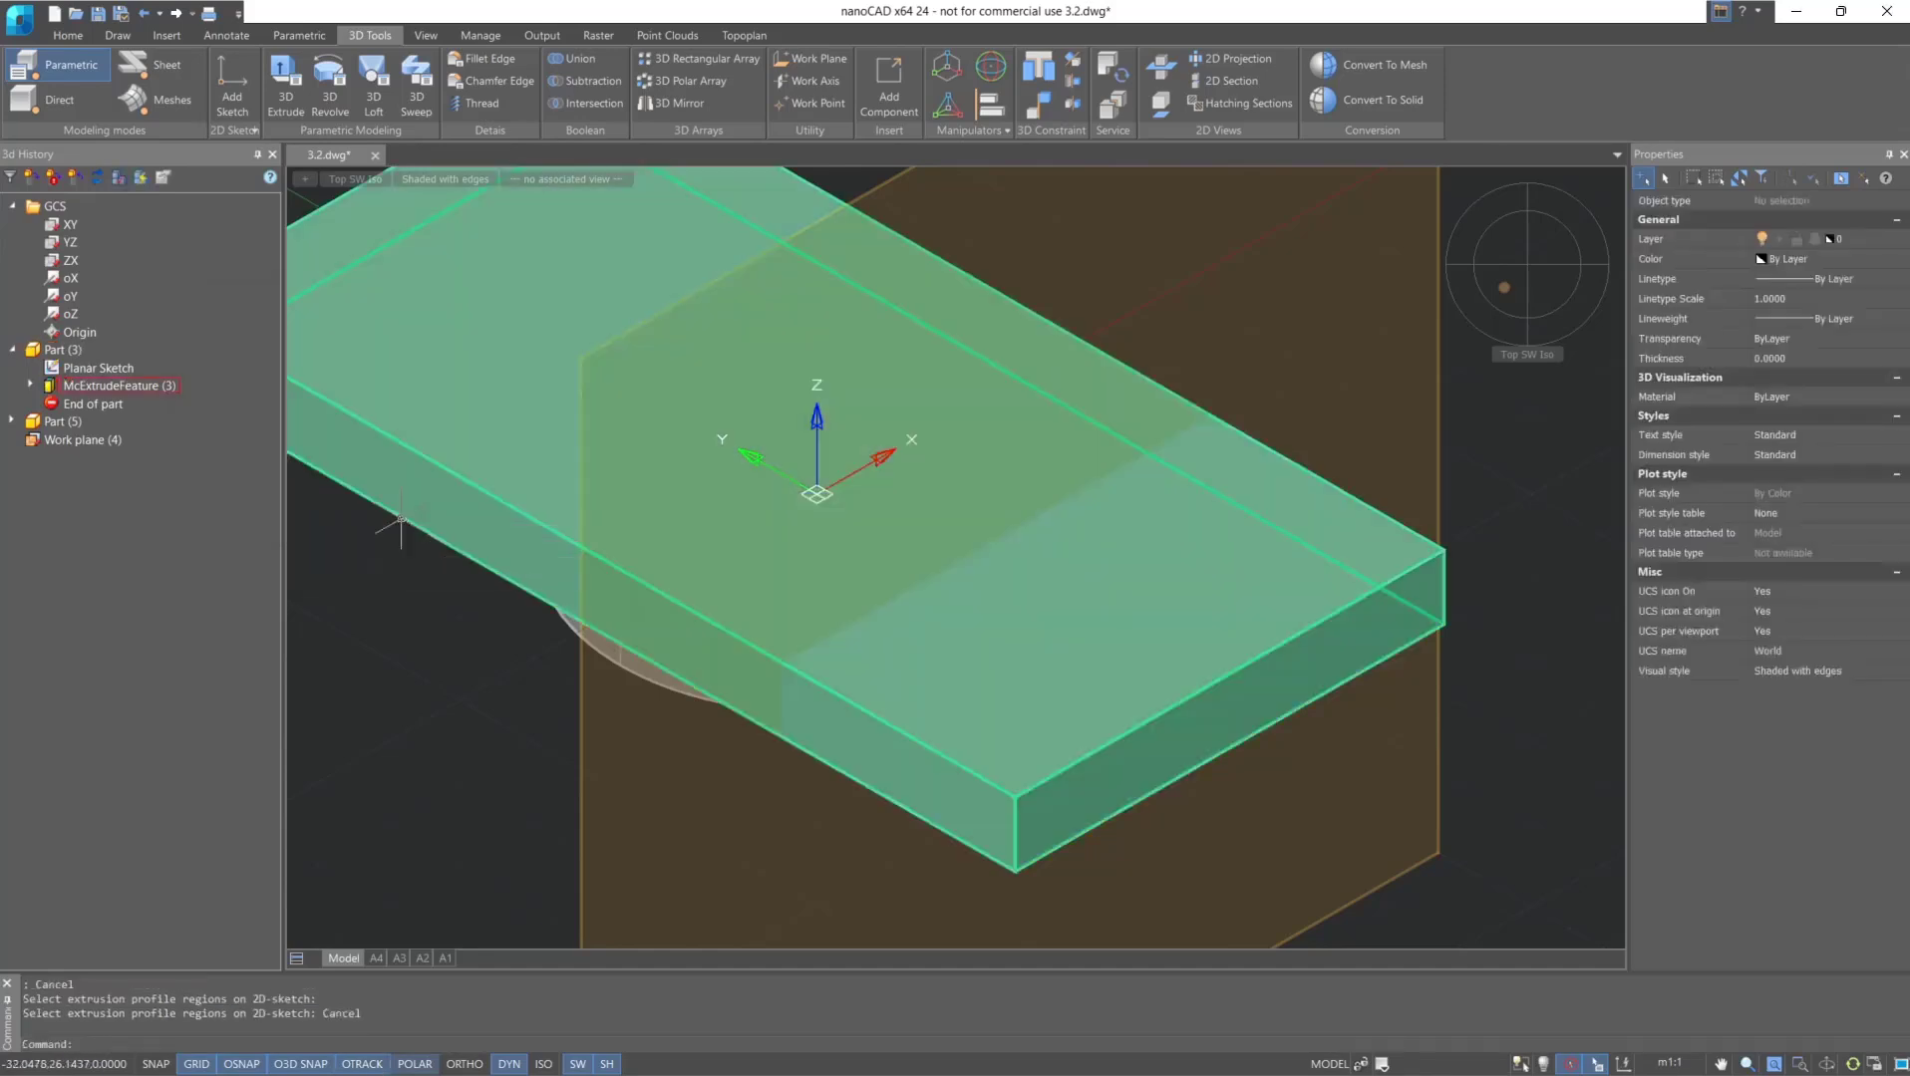
Set the rectangular plate's color to dark gray index color 251.
{"action": "left_click", "coordinate": [1166, 531]}
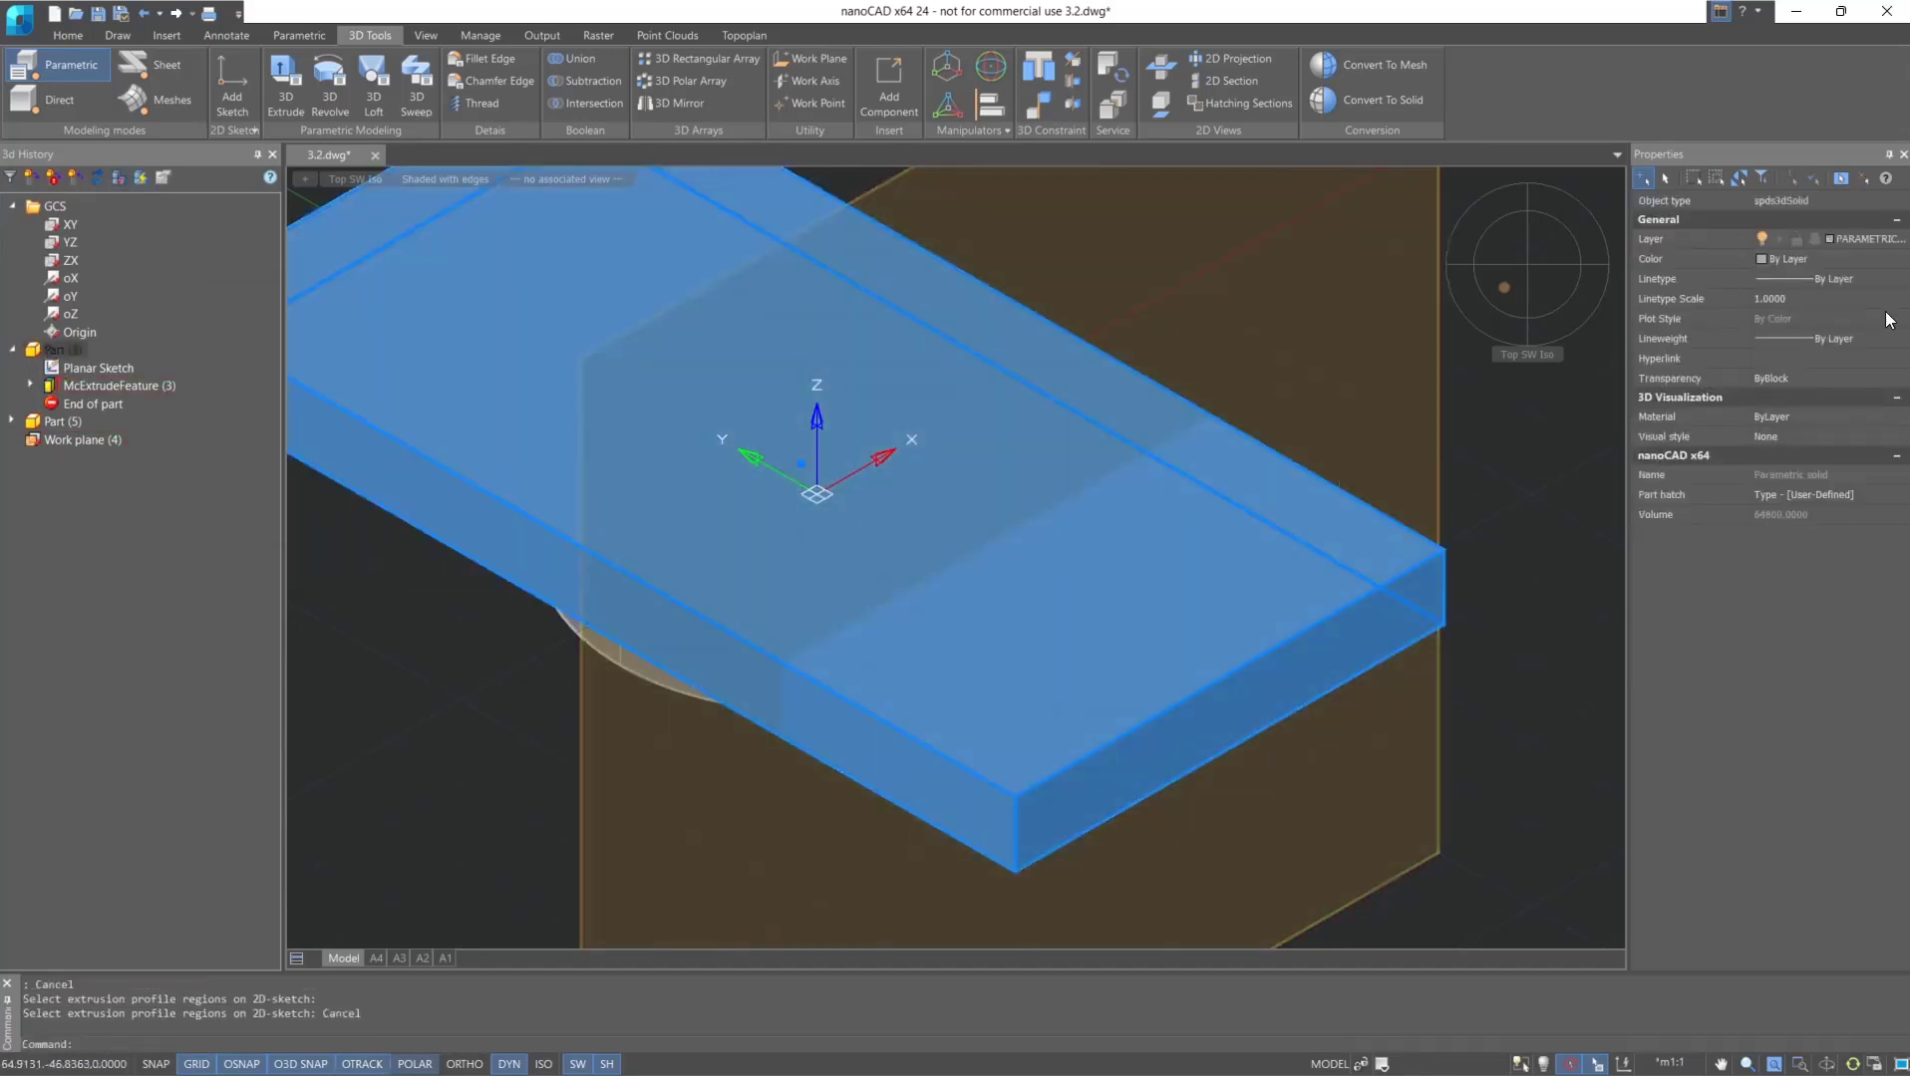
{"action": "left_click", "coordinate": [1861, 258]}
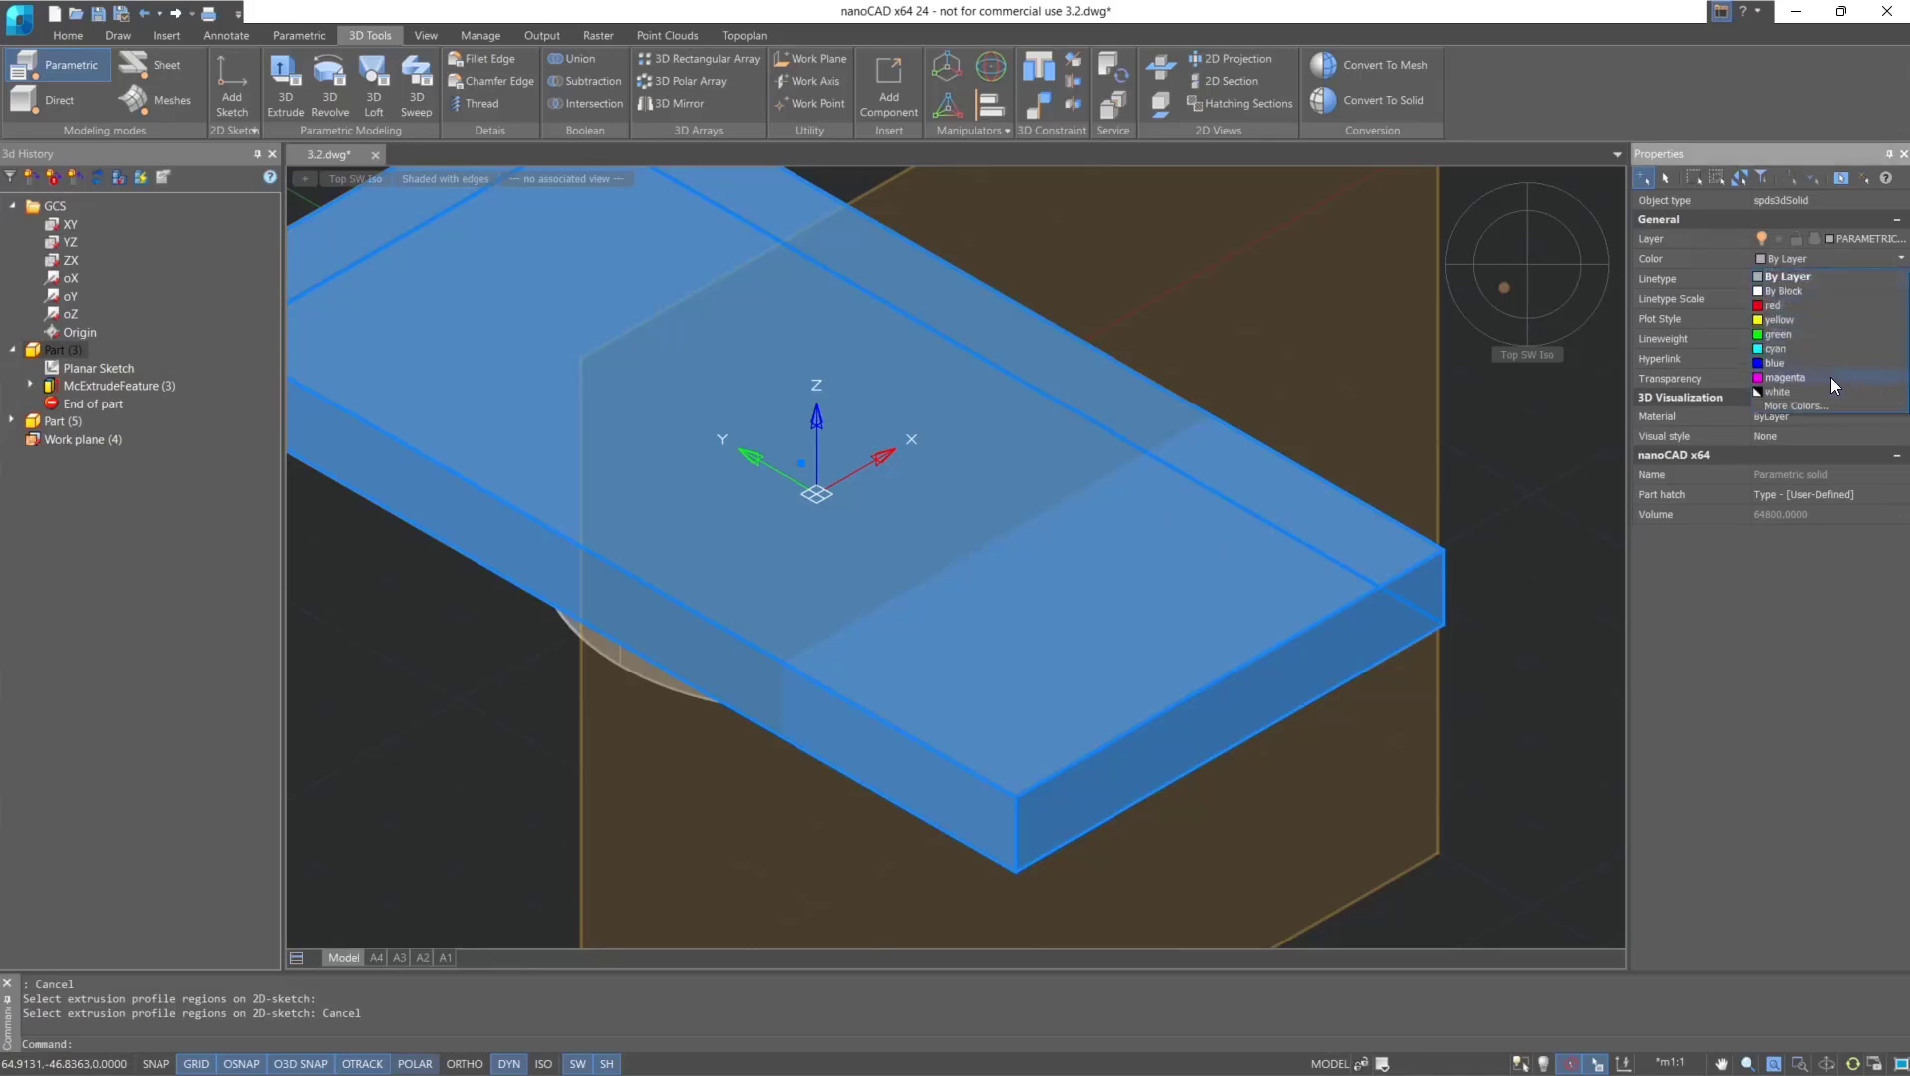
{"action": "left_click", "coordinate": [1816, 404]}
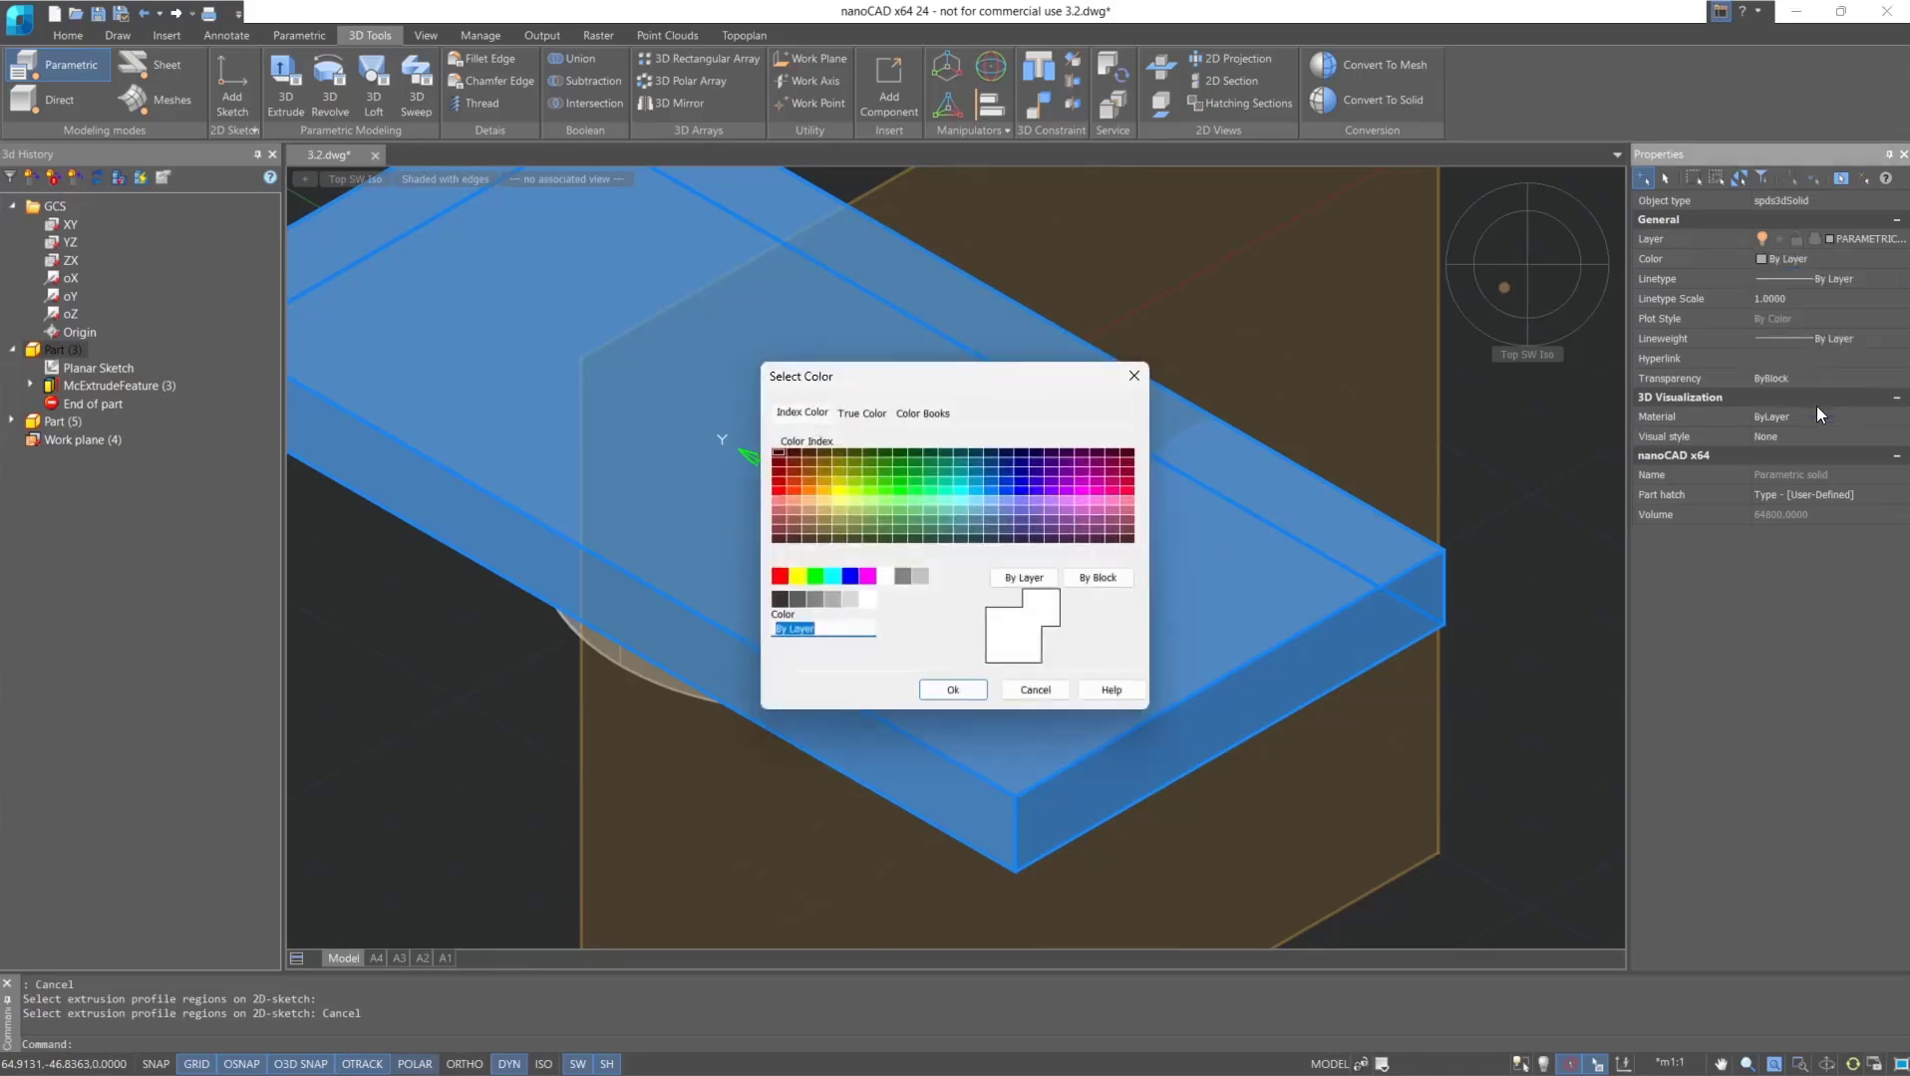
{"action": "left_click", "coordinate": [810, 595]}
{"action": "left_click", "coordinate": [797, 599]}
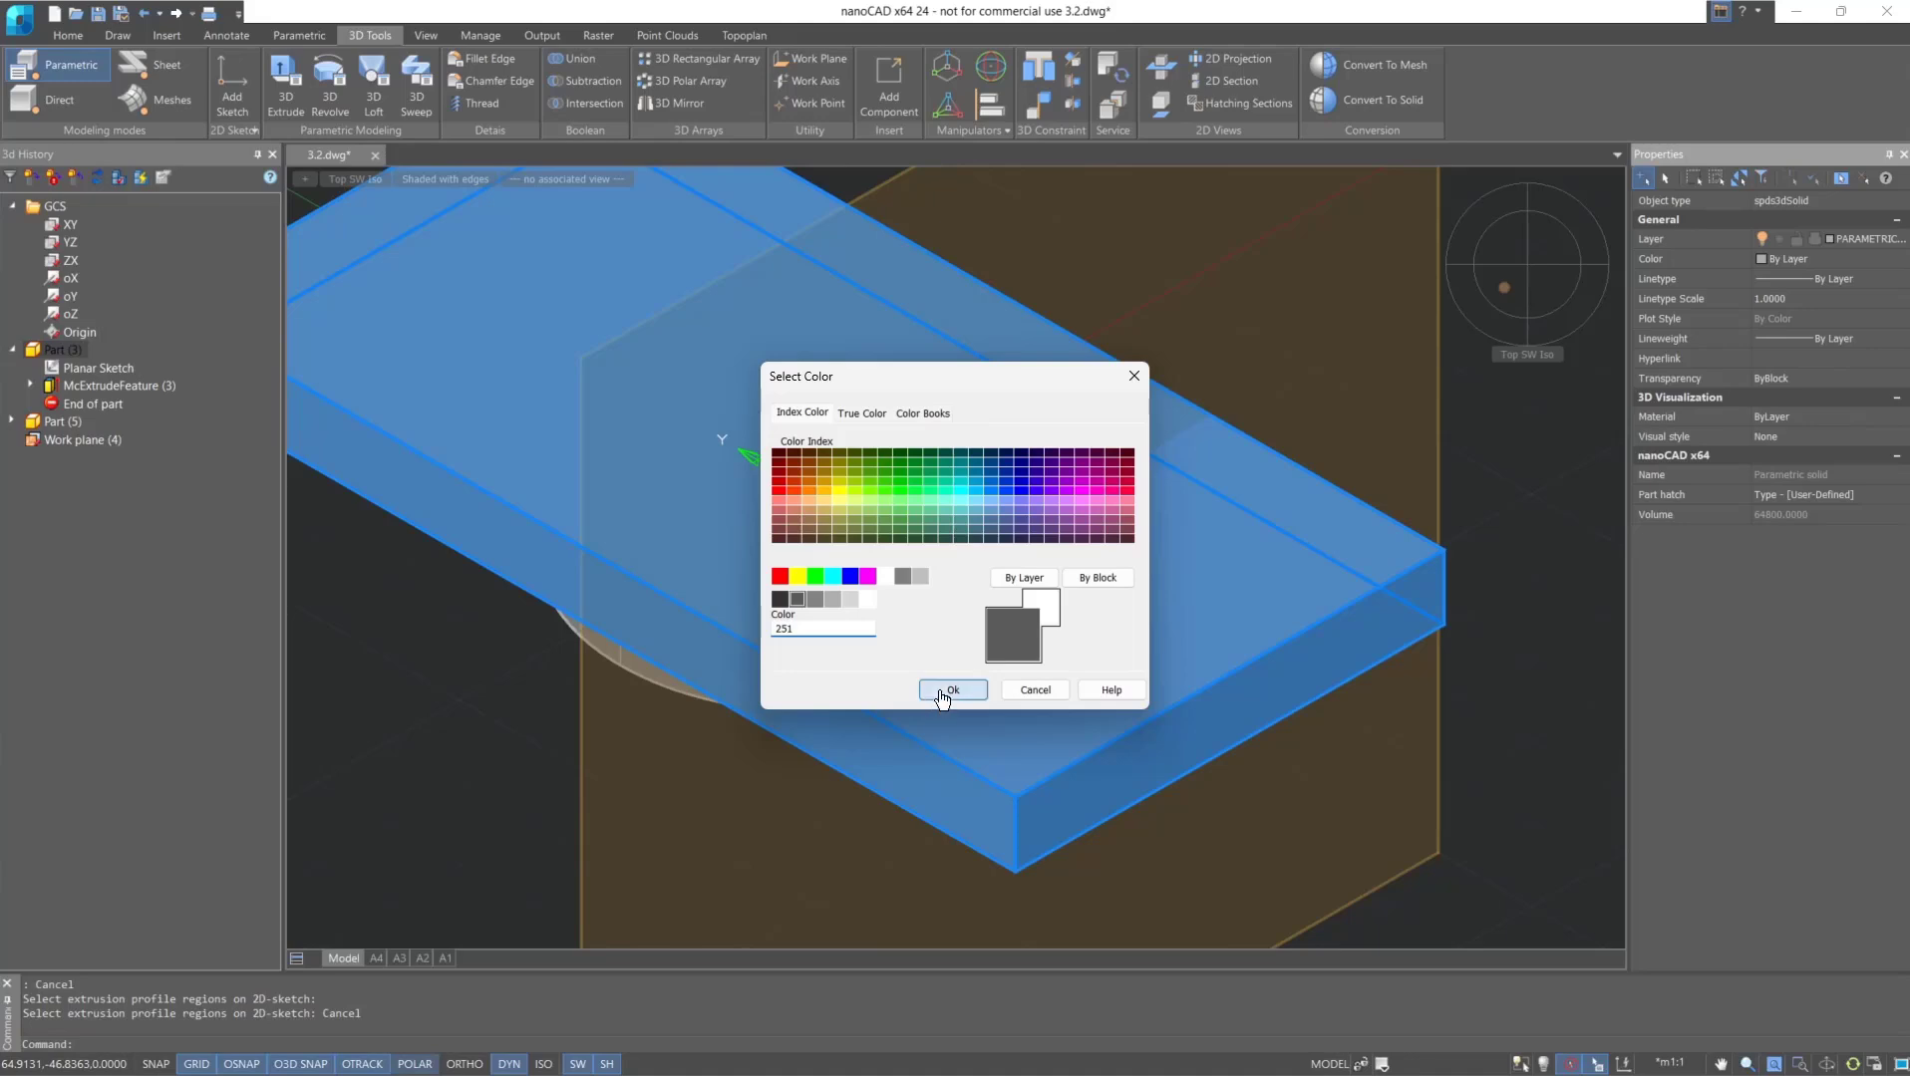
{"action": "left_click", "coordinate": [944, 692]}
{"action": "key", "text": "Escape"}
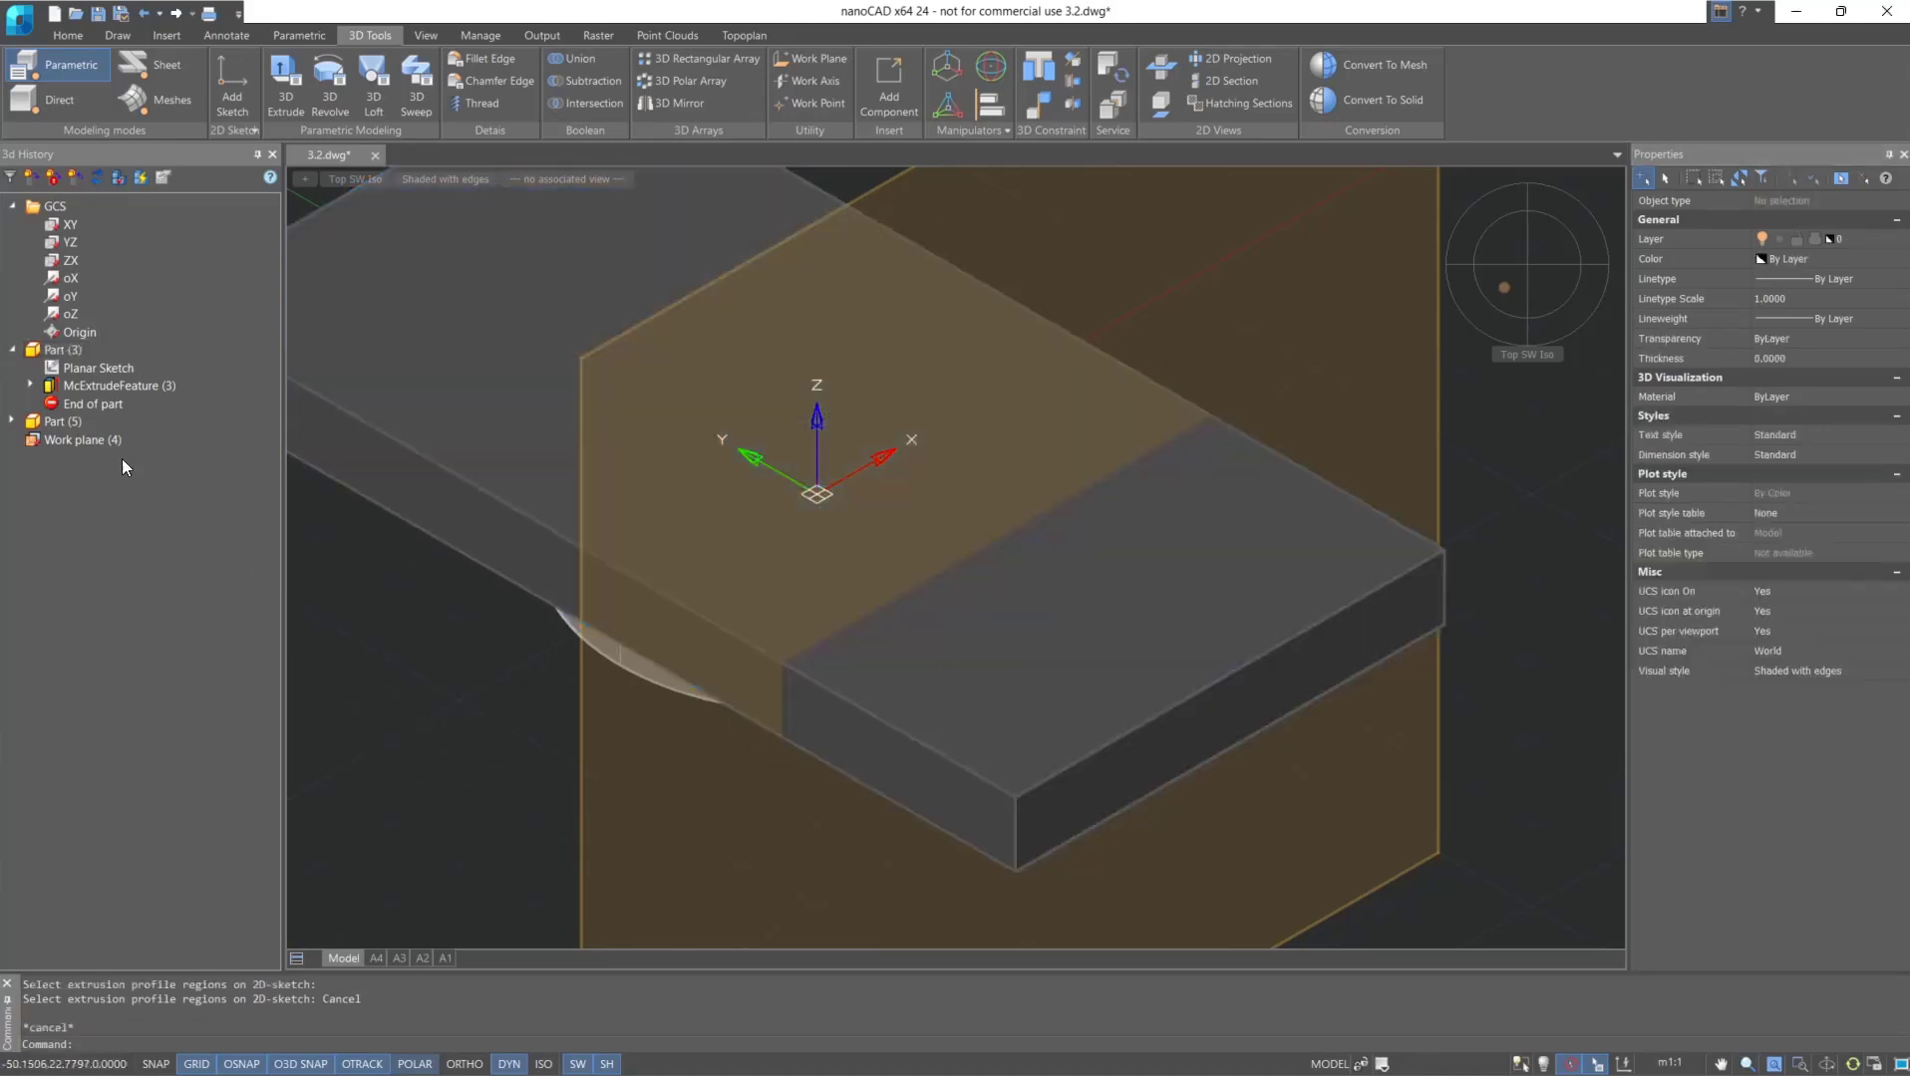
Hide Part (3), the rectangular plate, so only the round part and the work plane stay displayed.
{"action": "left_click", "coordinate": [62, 350]}
{"action": "right_click", "coordinate": [66, 352]}
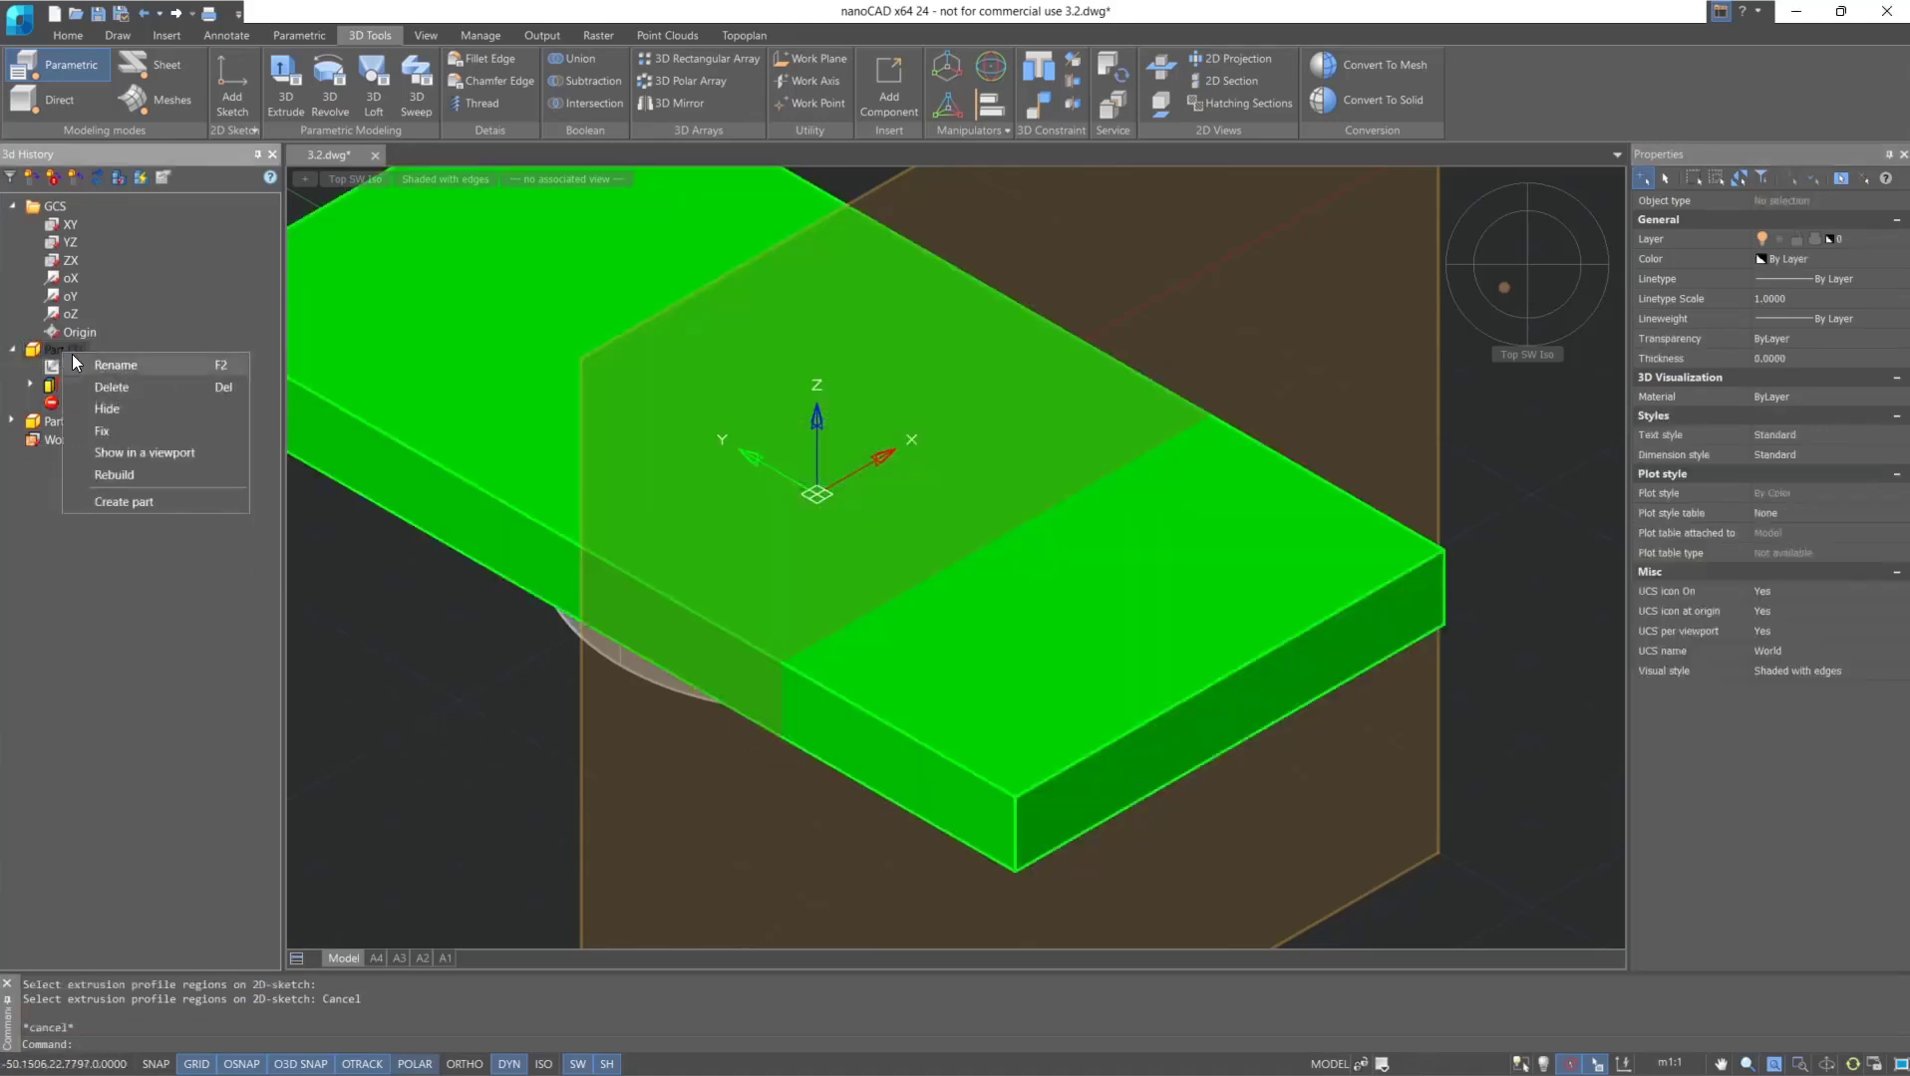
{"action": "left_click", "coordinate": [85, 408]}
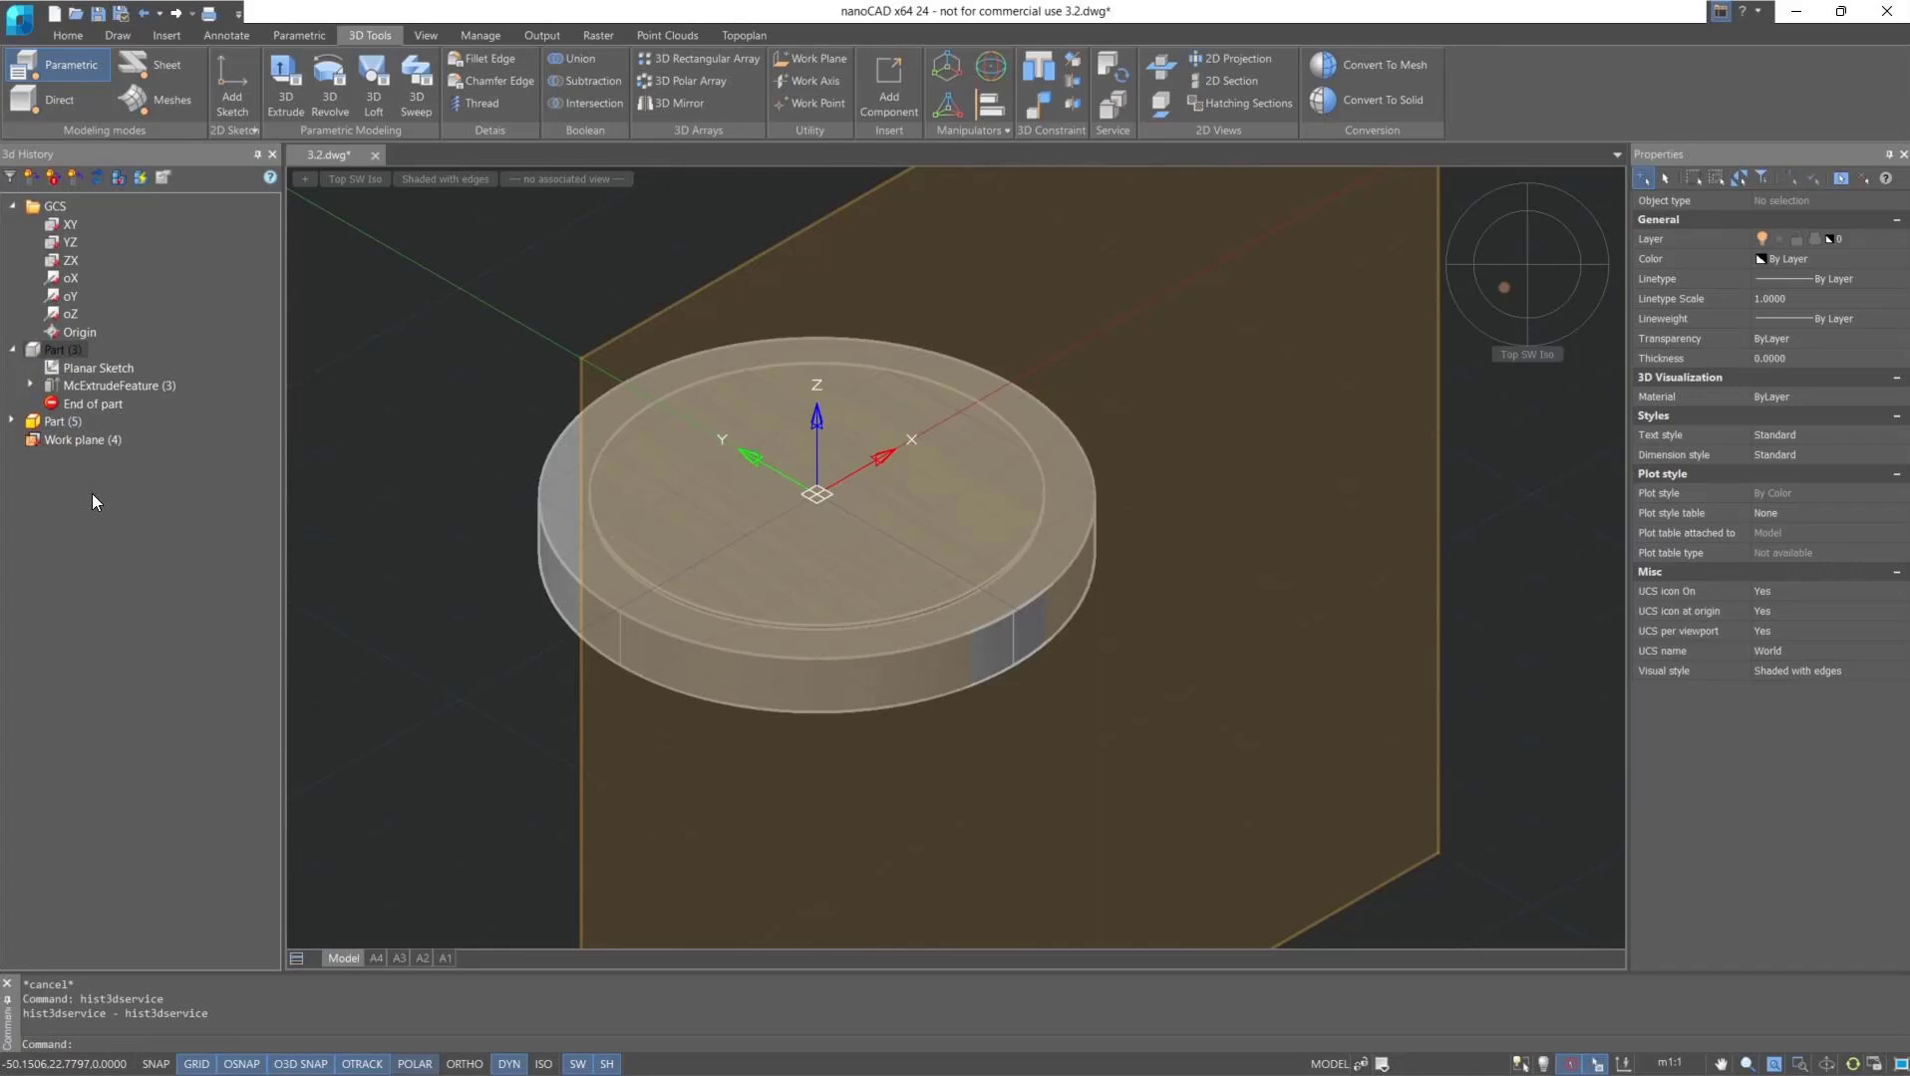
Create a 2D sketch on Work plane (4) and draw a rectangle about 9 wide and 14.2 high beside the disc.
{"action": "left_click", "coordinate": [58, 441]}
{"action": "right_click", "coordinate": [60, 441]}
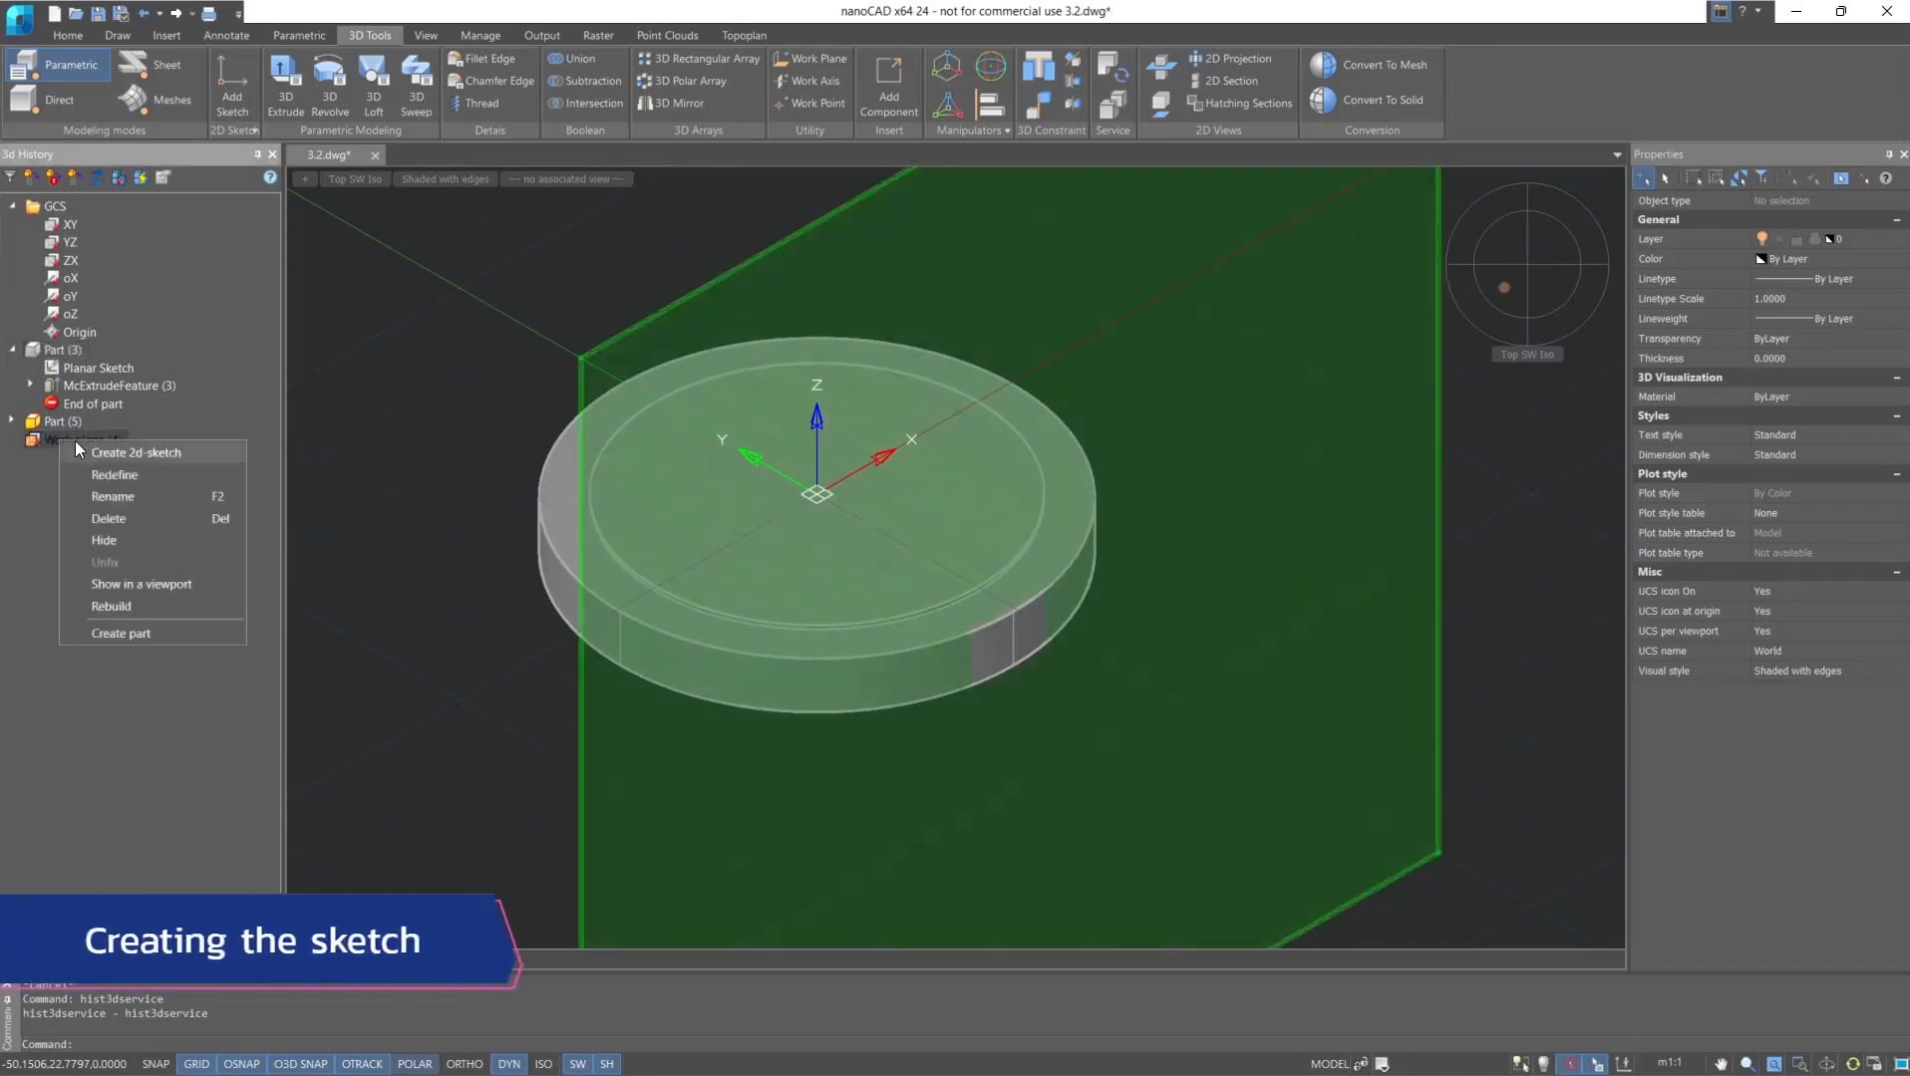
{"action": "left_click", "coordinate": [107, 459]}
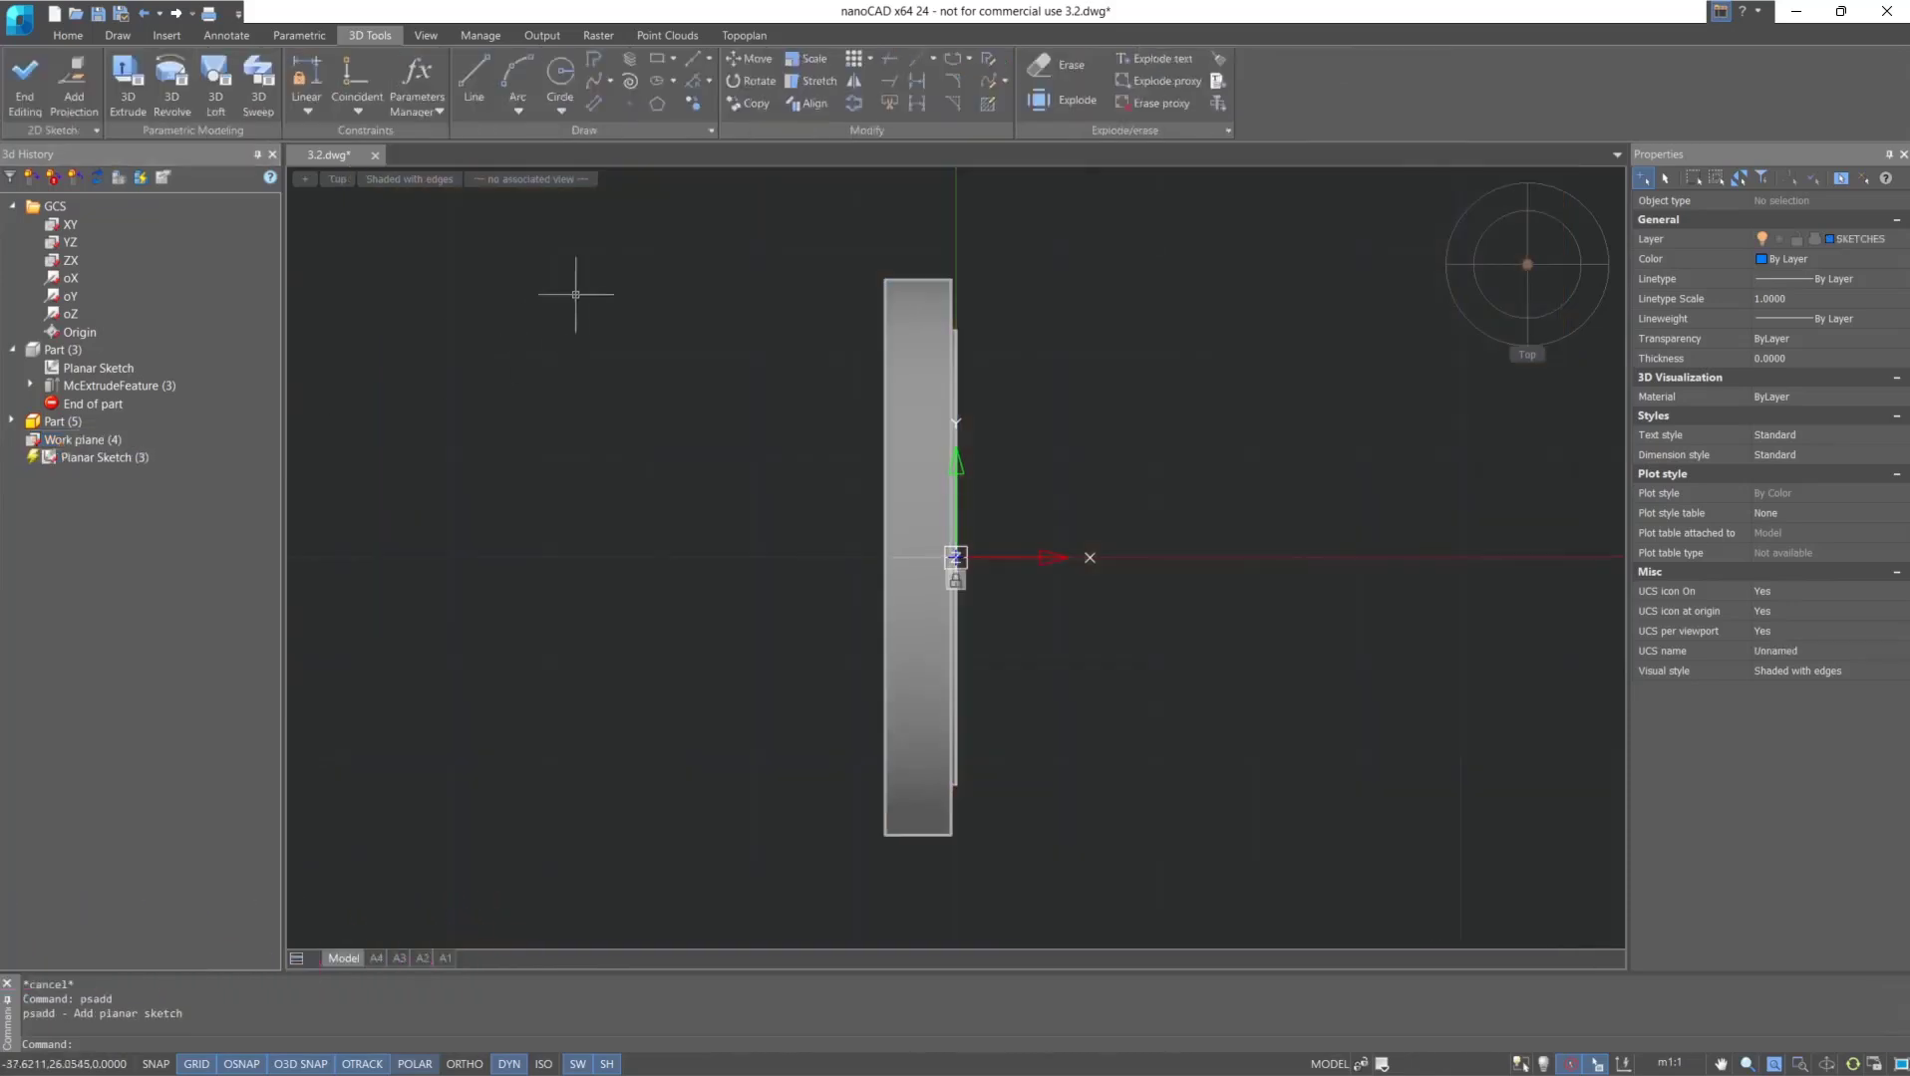
{"action": "left_click", "coordinate": [656, 58]}
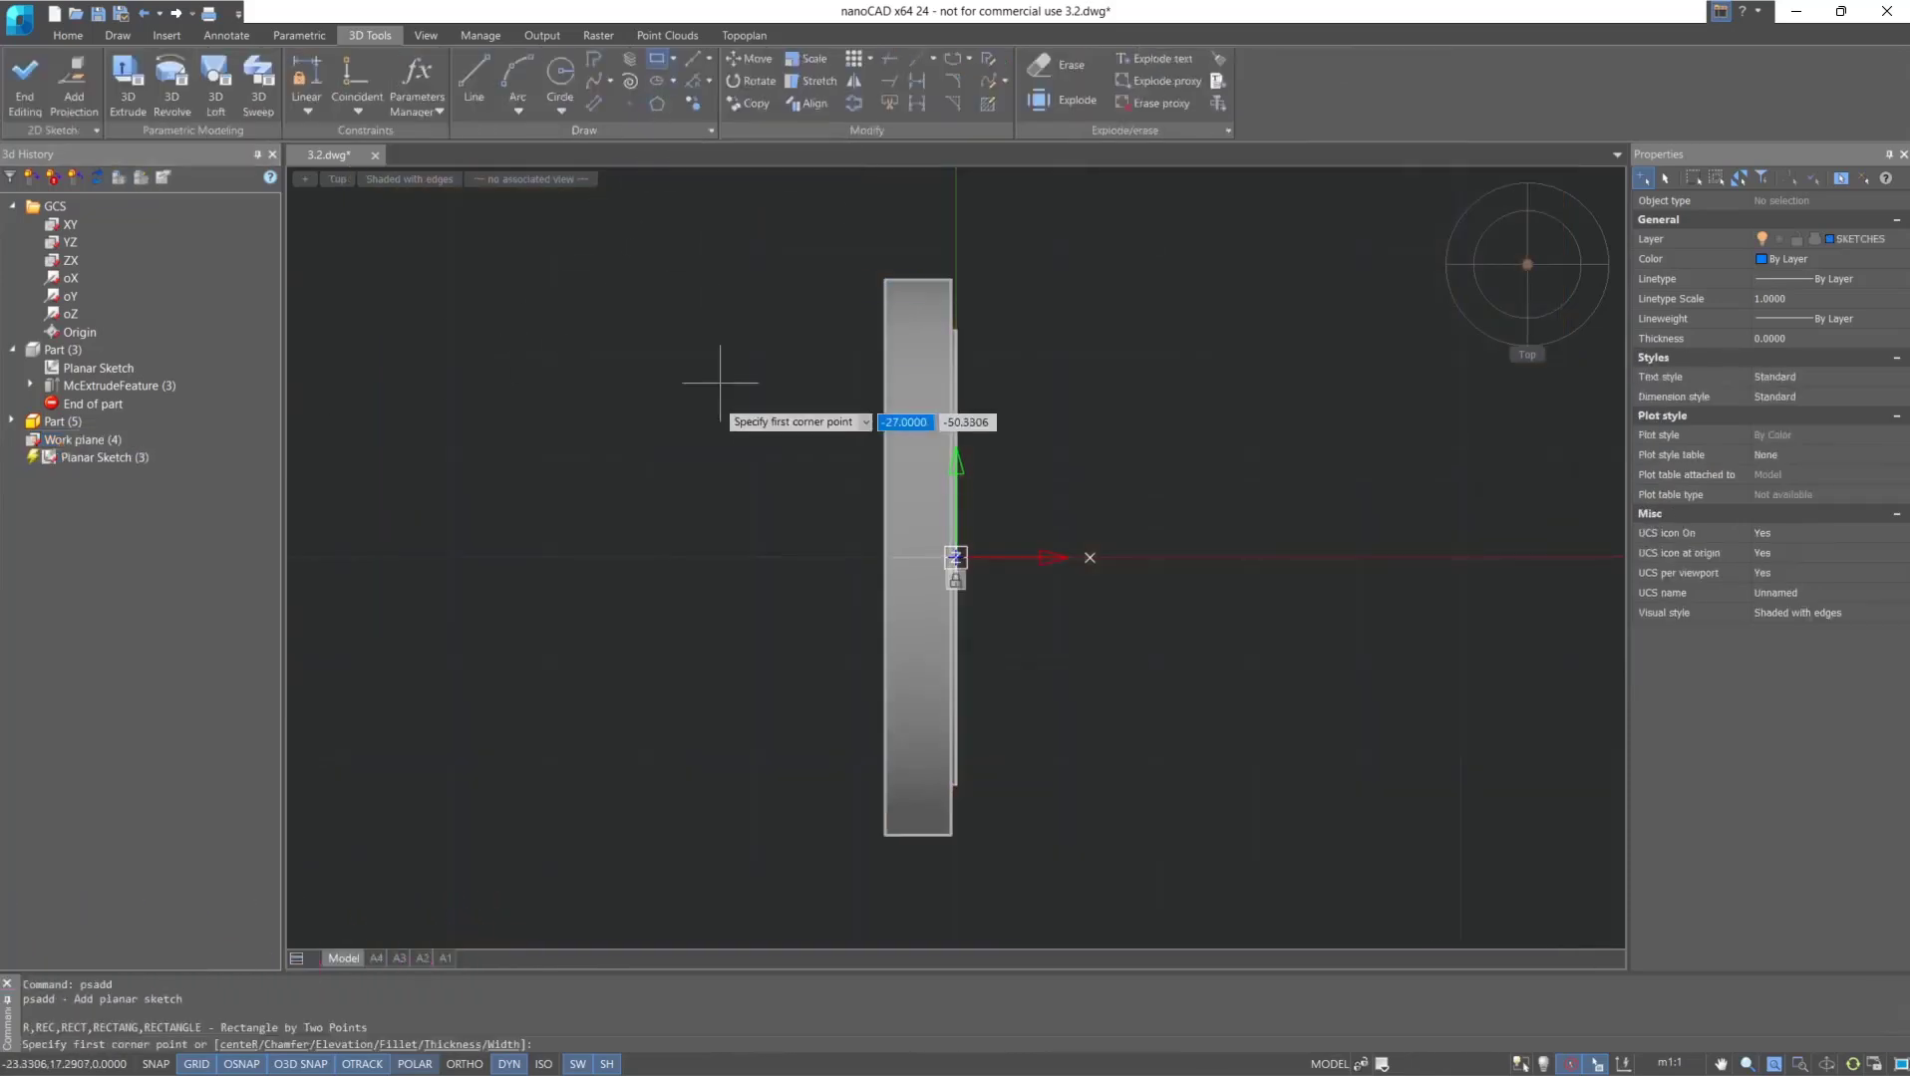
{"action": "left_click", "coordinate": [679, 457]}
{"action": "left_click", "coordinate": [771, 600]}
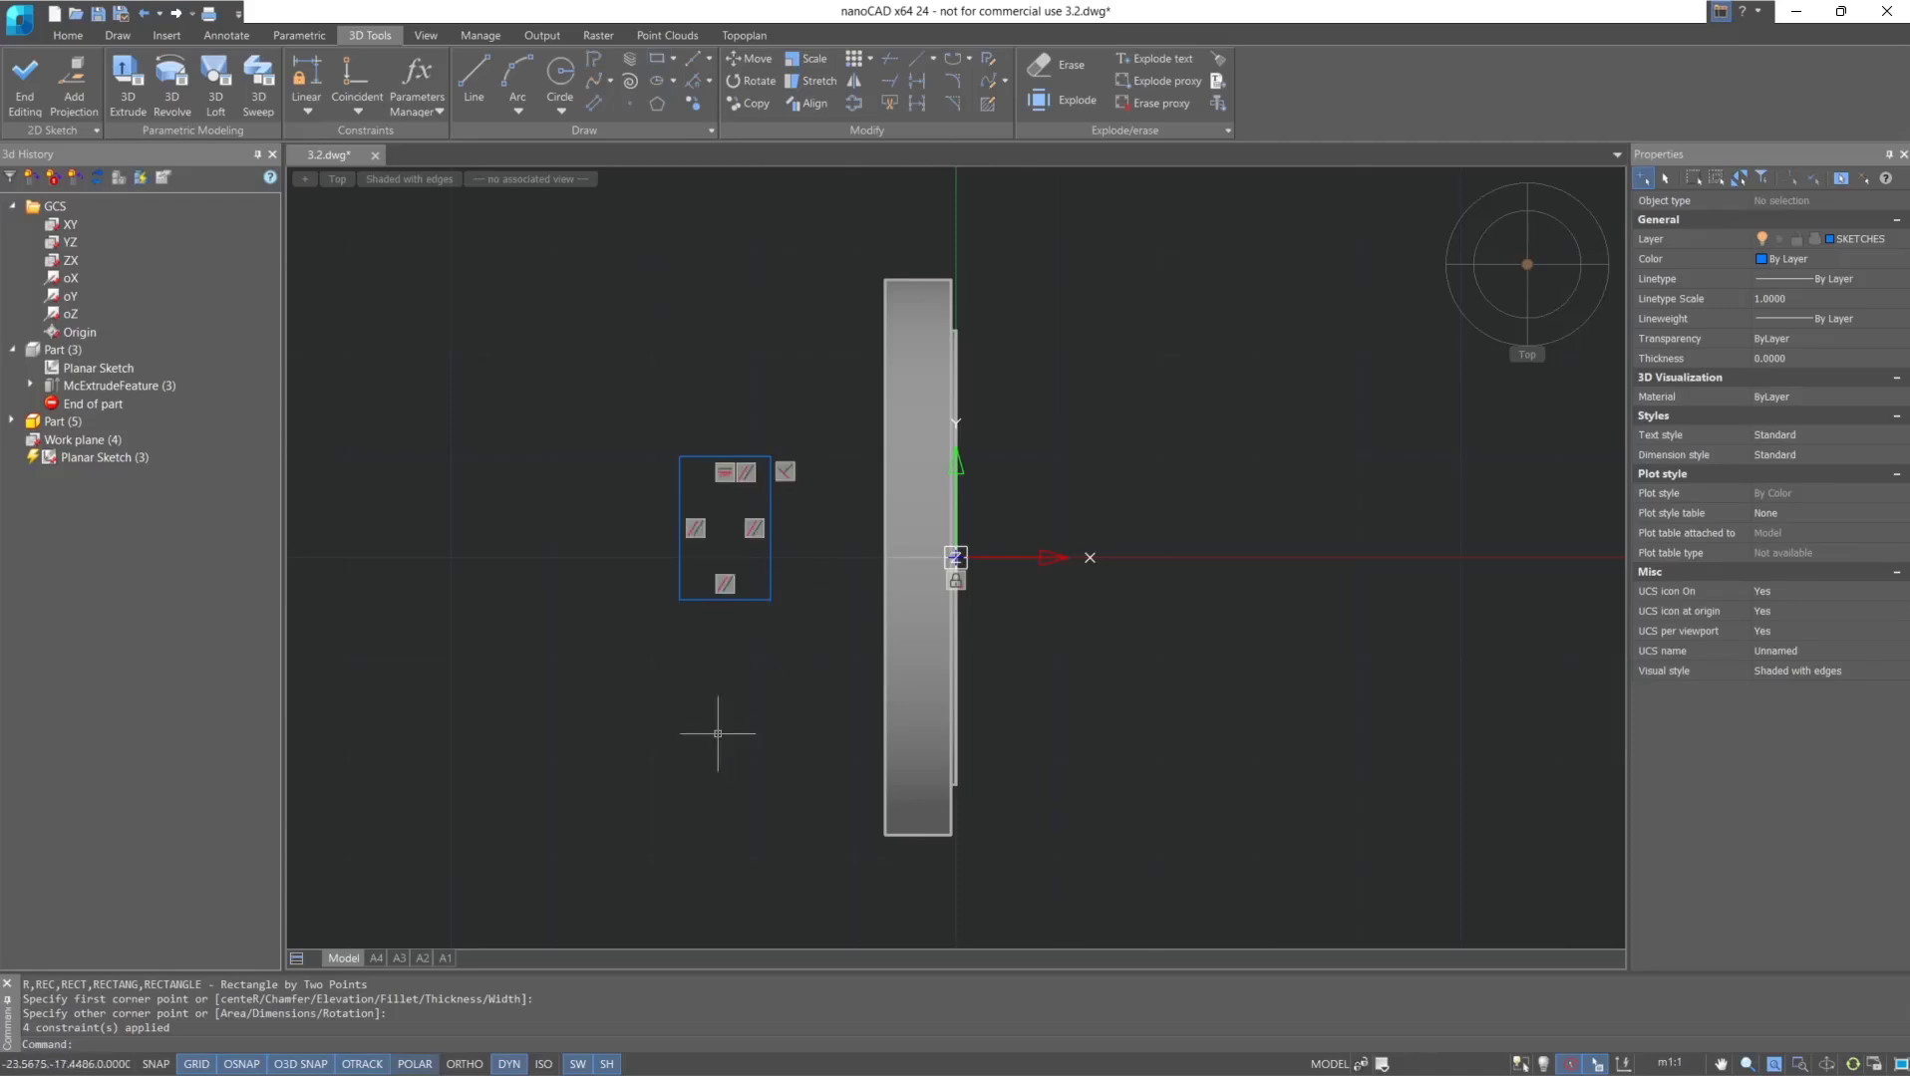
Fillet all four corners of the sketched rectangle with a radius of 1.
{"action": "left_click", "coordinate": [951, 82]}
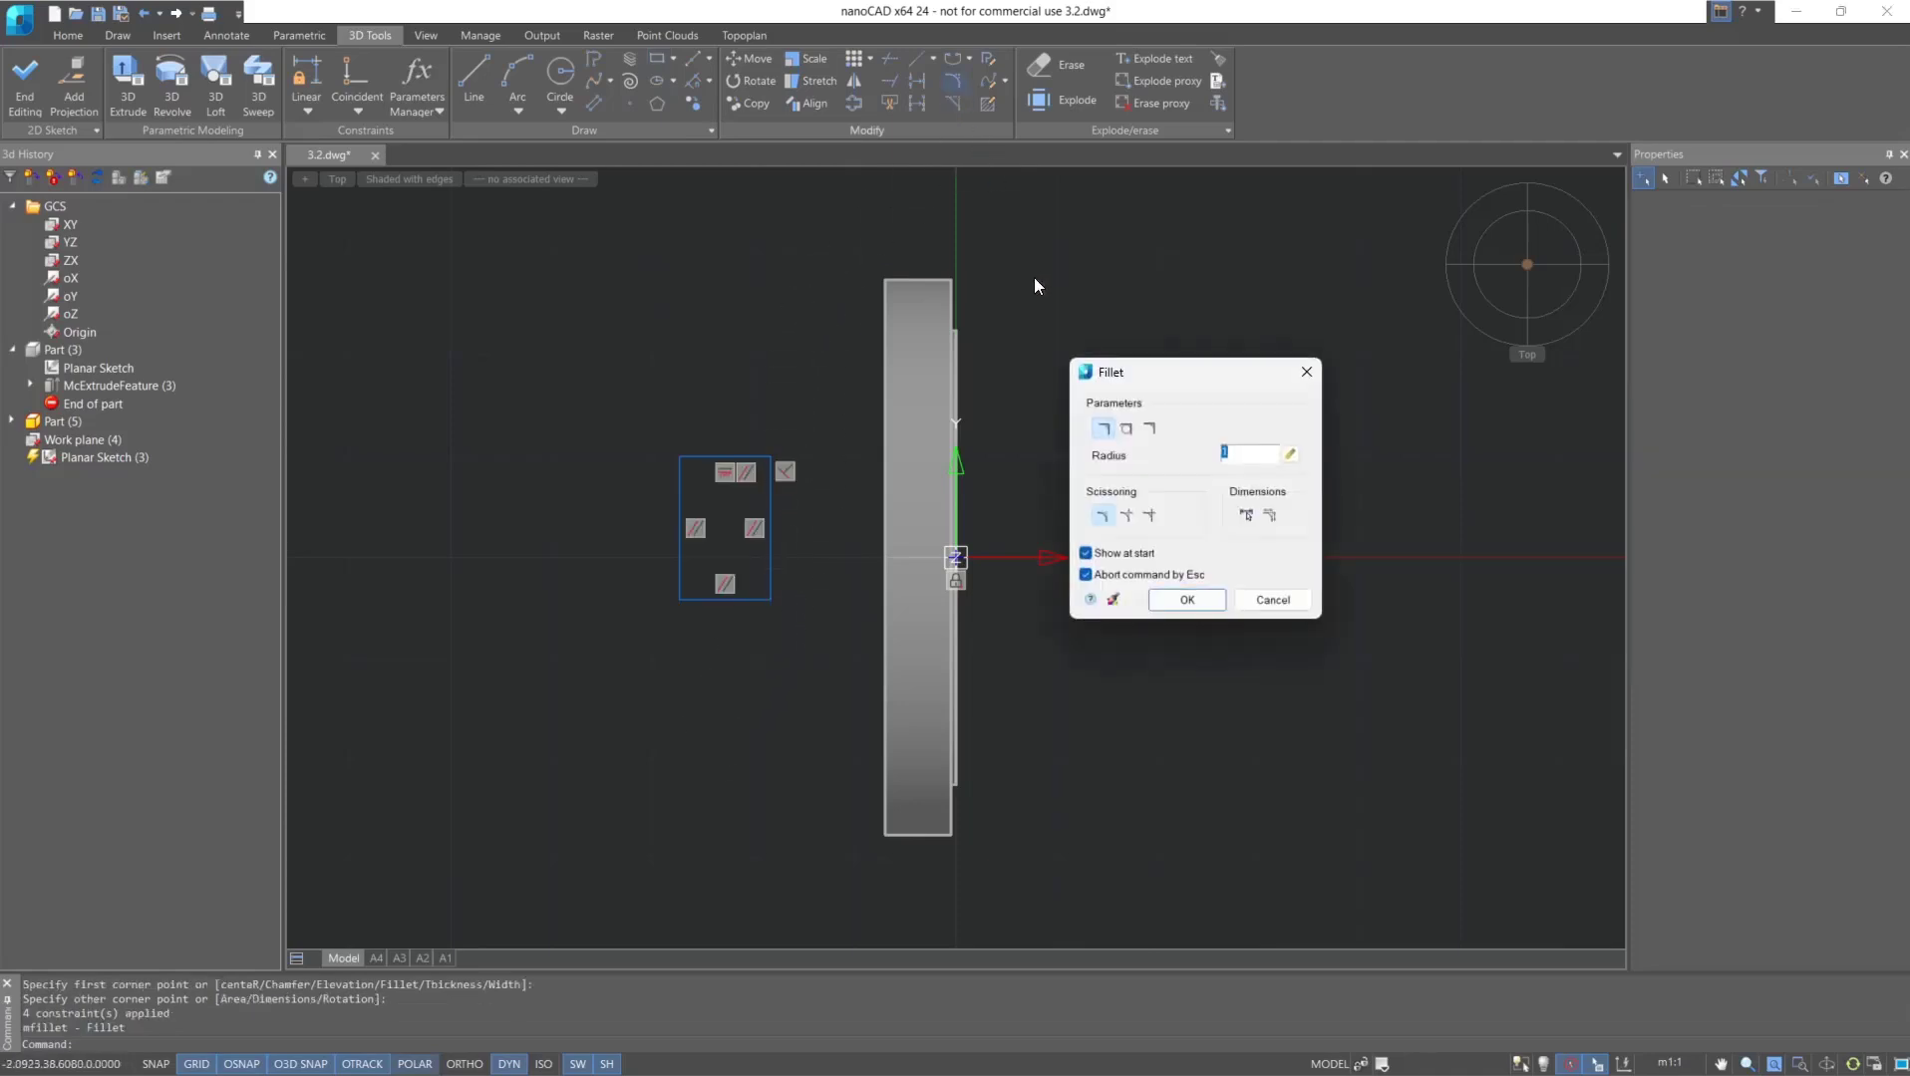
{"action": "left_click", "coordinate": [1187, 599]}
{"action": "scroll", "coordinate": [594, 462], "scroll_direction": "up", "scroll_amount": 3}
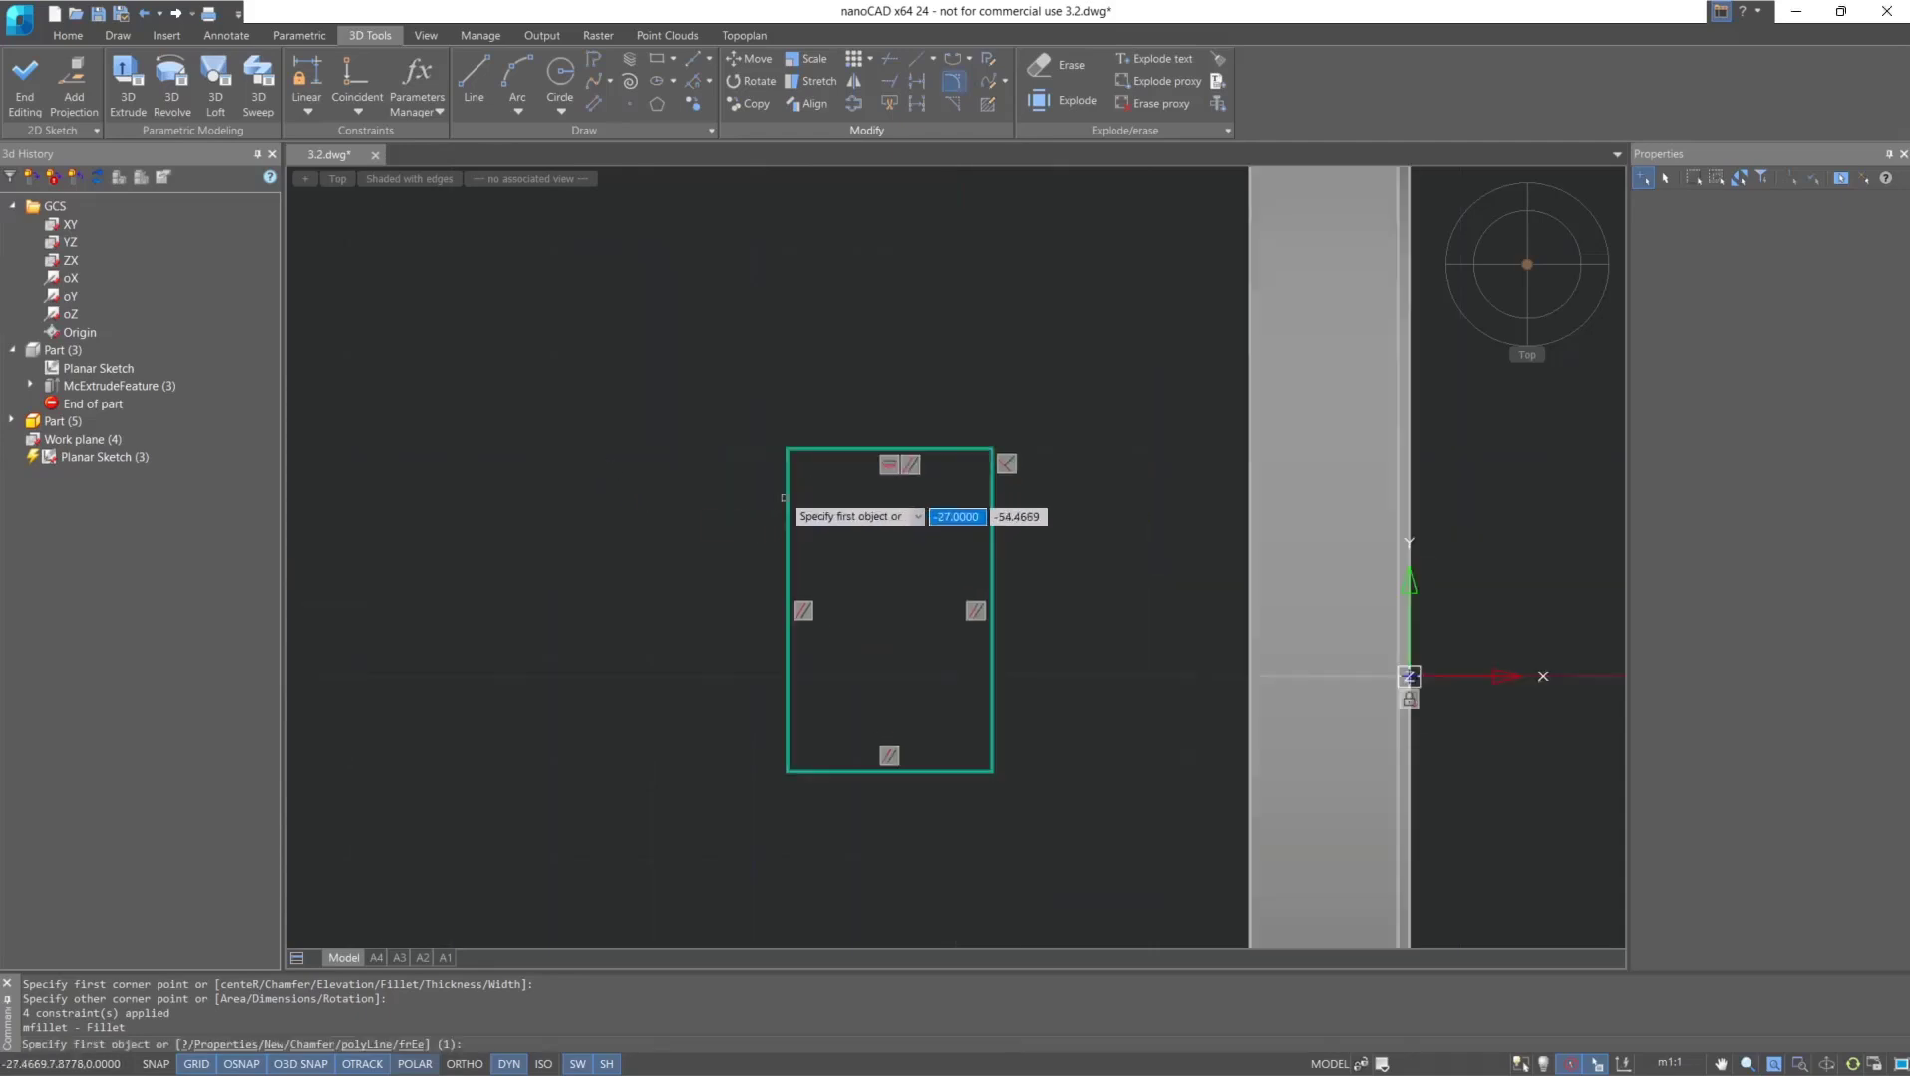
{"action": "left_click", "coordinate": [787, 498]}
{"action": "left_click", "coordinate": [806, 449]}
{"action": "left_click", "coordinate": [993, 482]}
{"action": "left_click", "coordinate": [995, 481]}
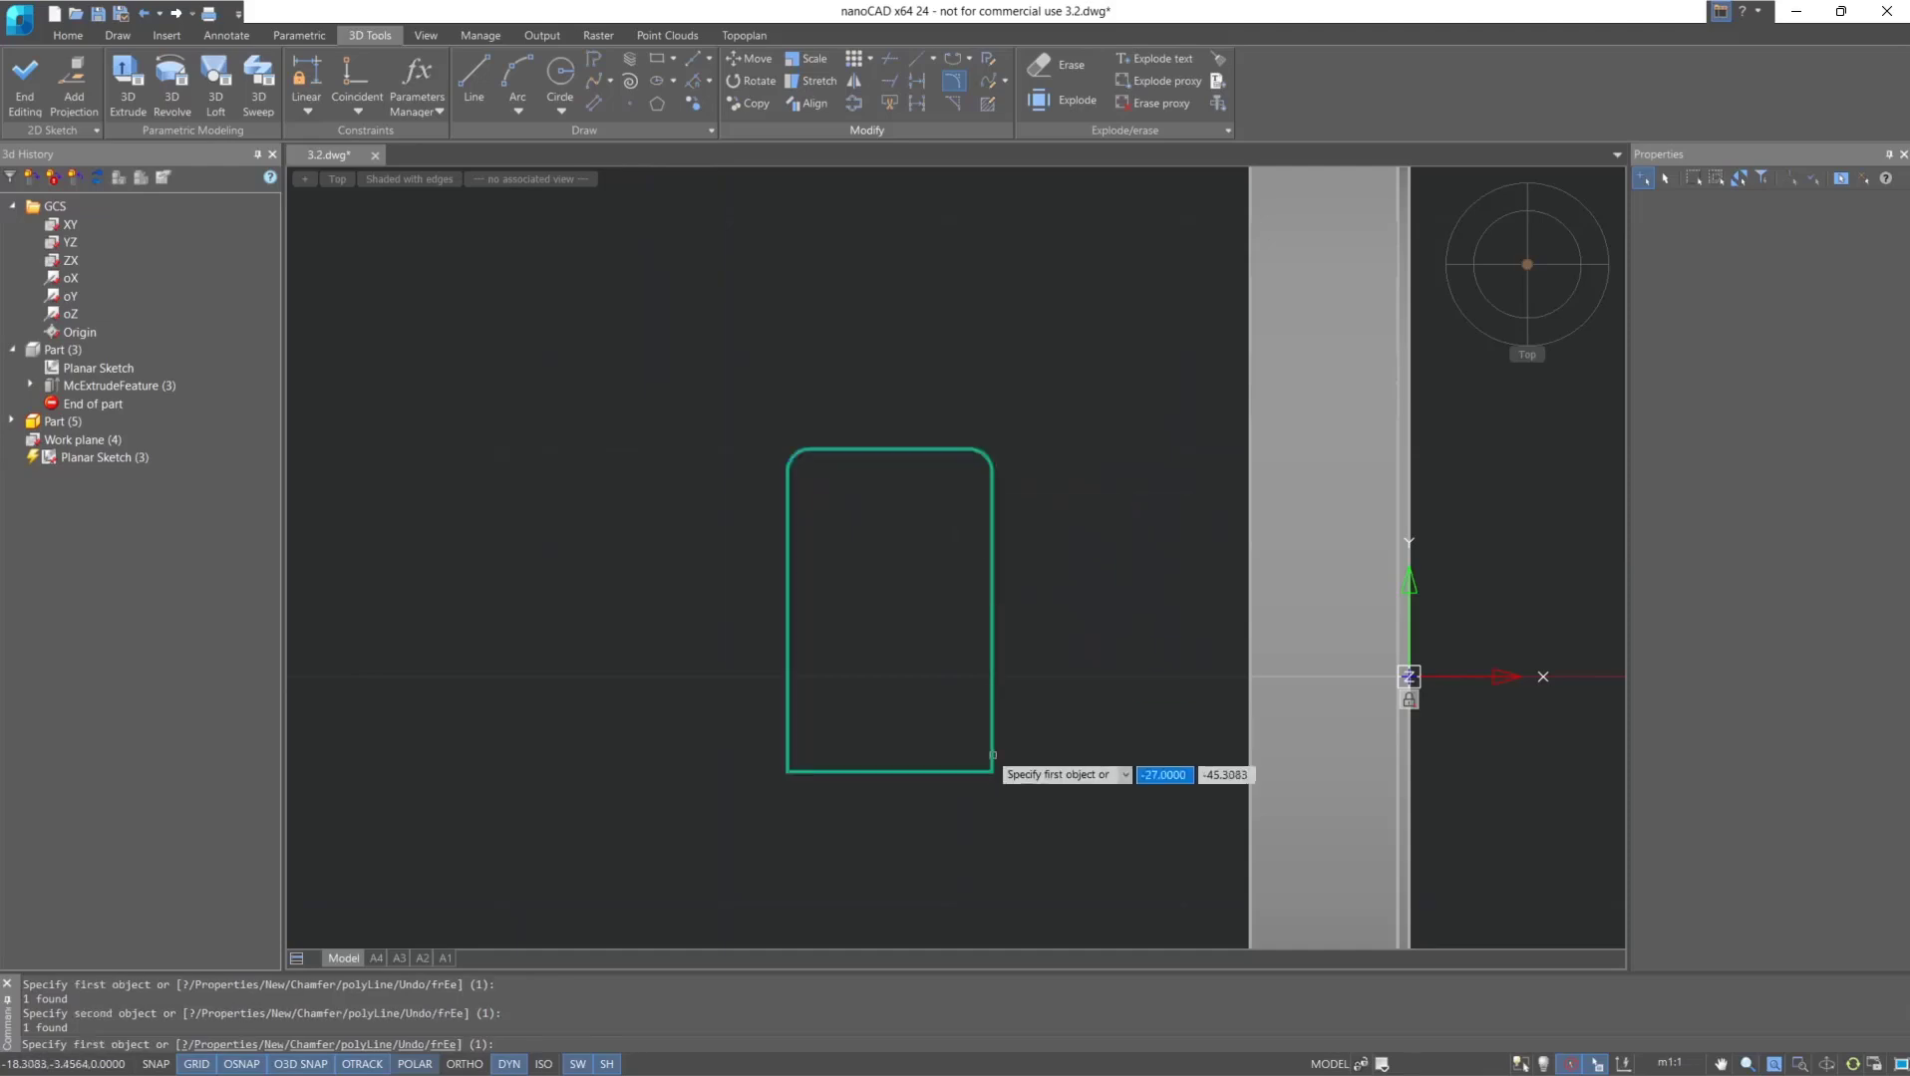
{"action": "left_click", "coordinate": [992, 756]}
{"action": "left_click", "coordinate": [972, 772]}
{"action": "left_click", "coordinate": [828, 772]}
{"action": "left_click", "coordinate": [786, 742]}
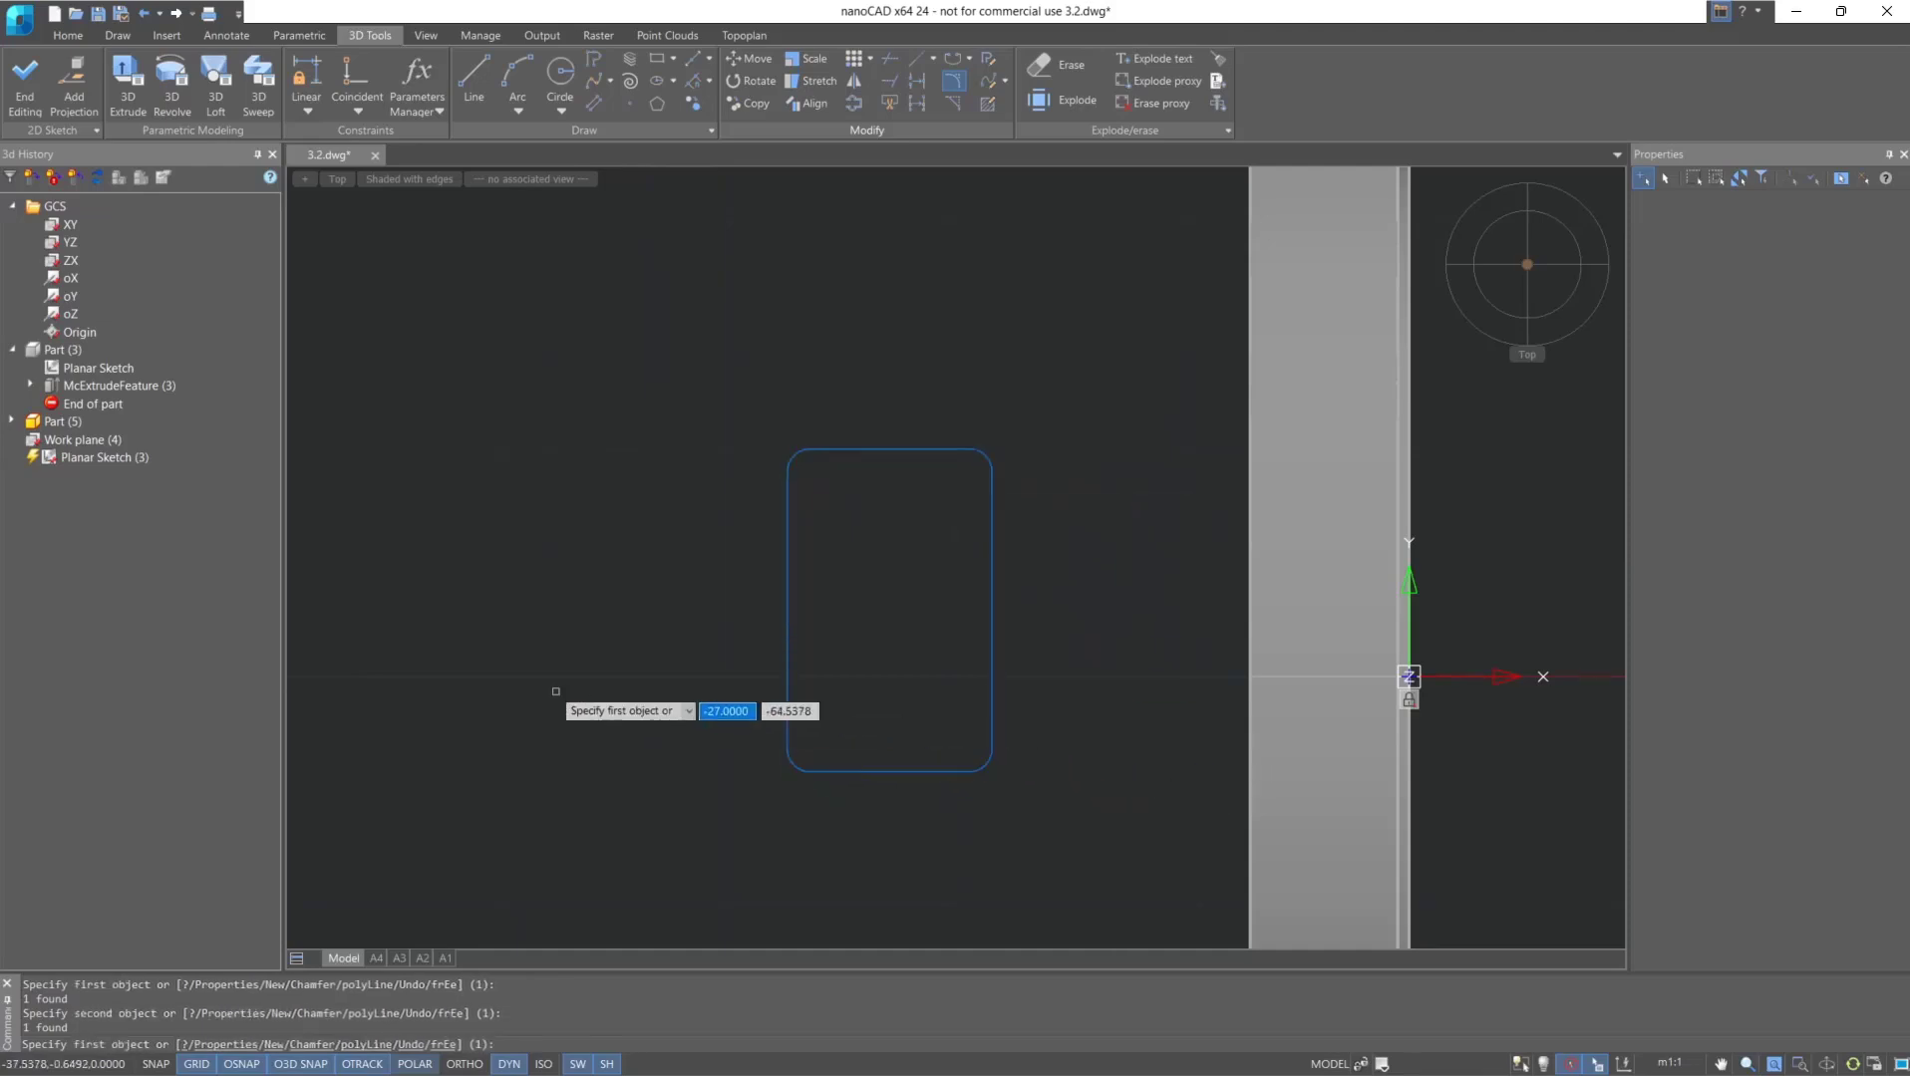
{"action": "key", "text": "Escape"}
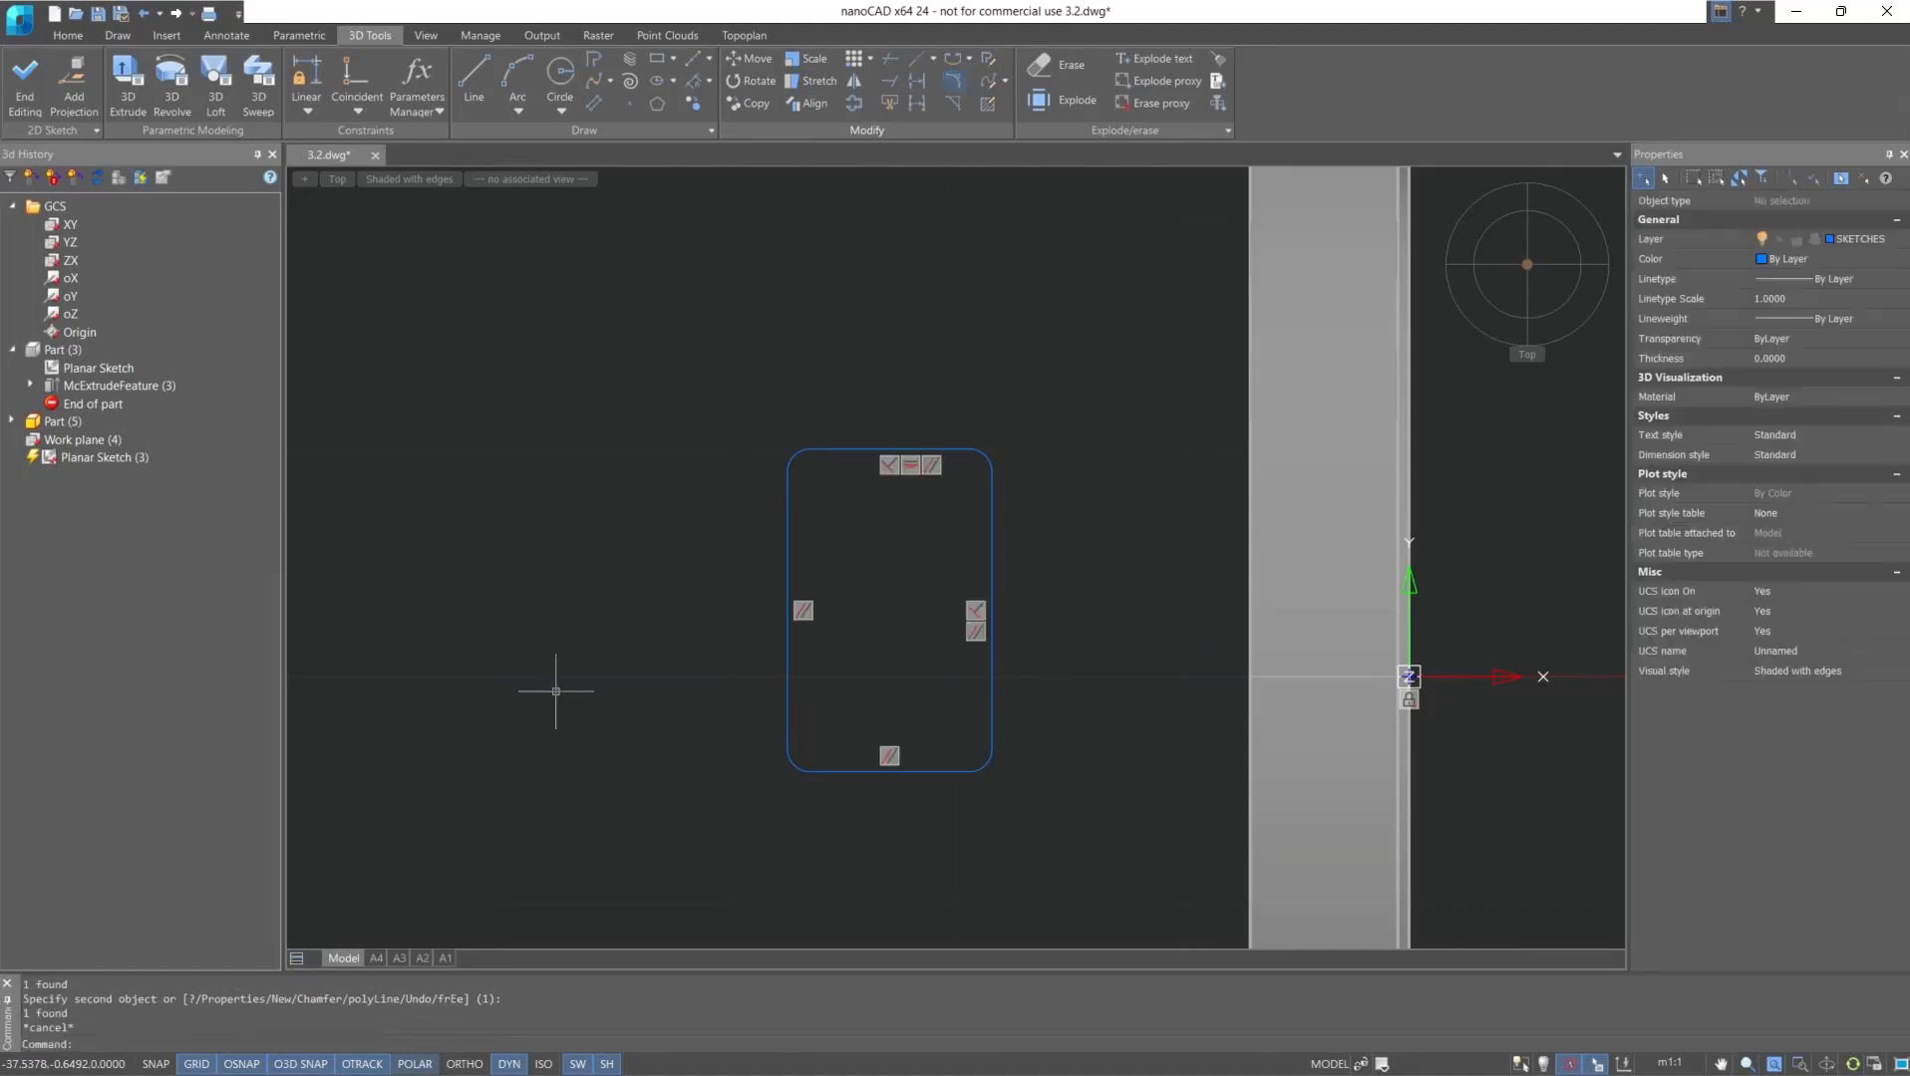
Apply tangent constraints between the four corner arcs and the adjoining straight sides of the rounded rectangle.
{"action": "left_click", "coordinate": [368, 112]}
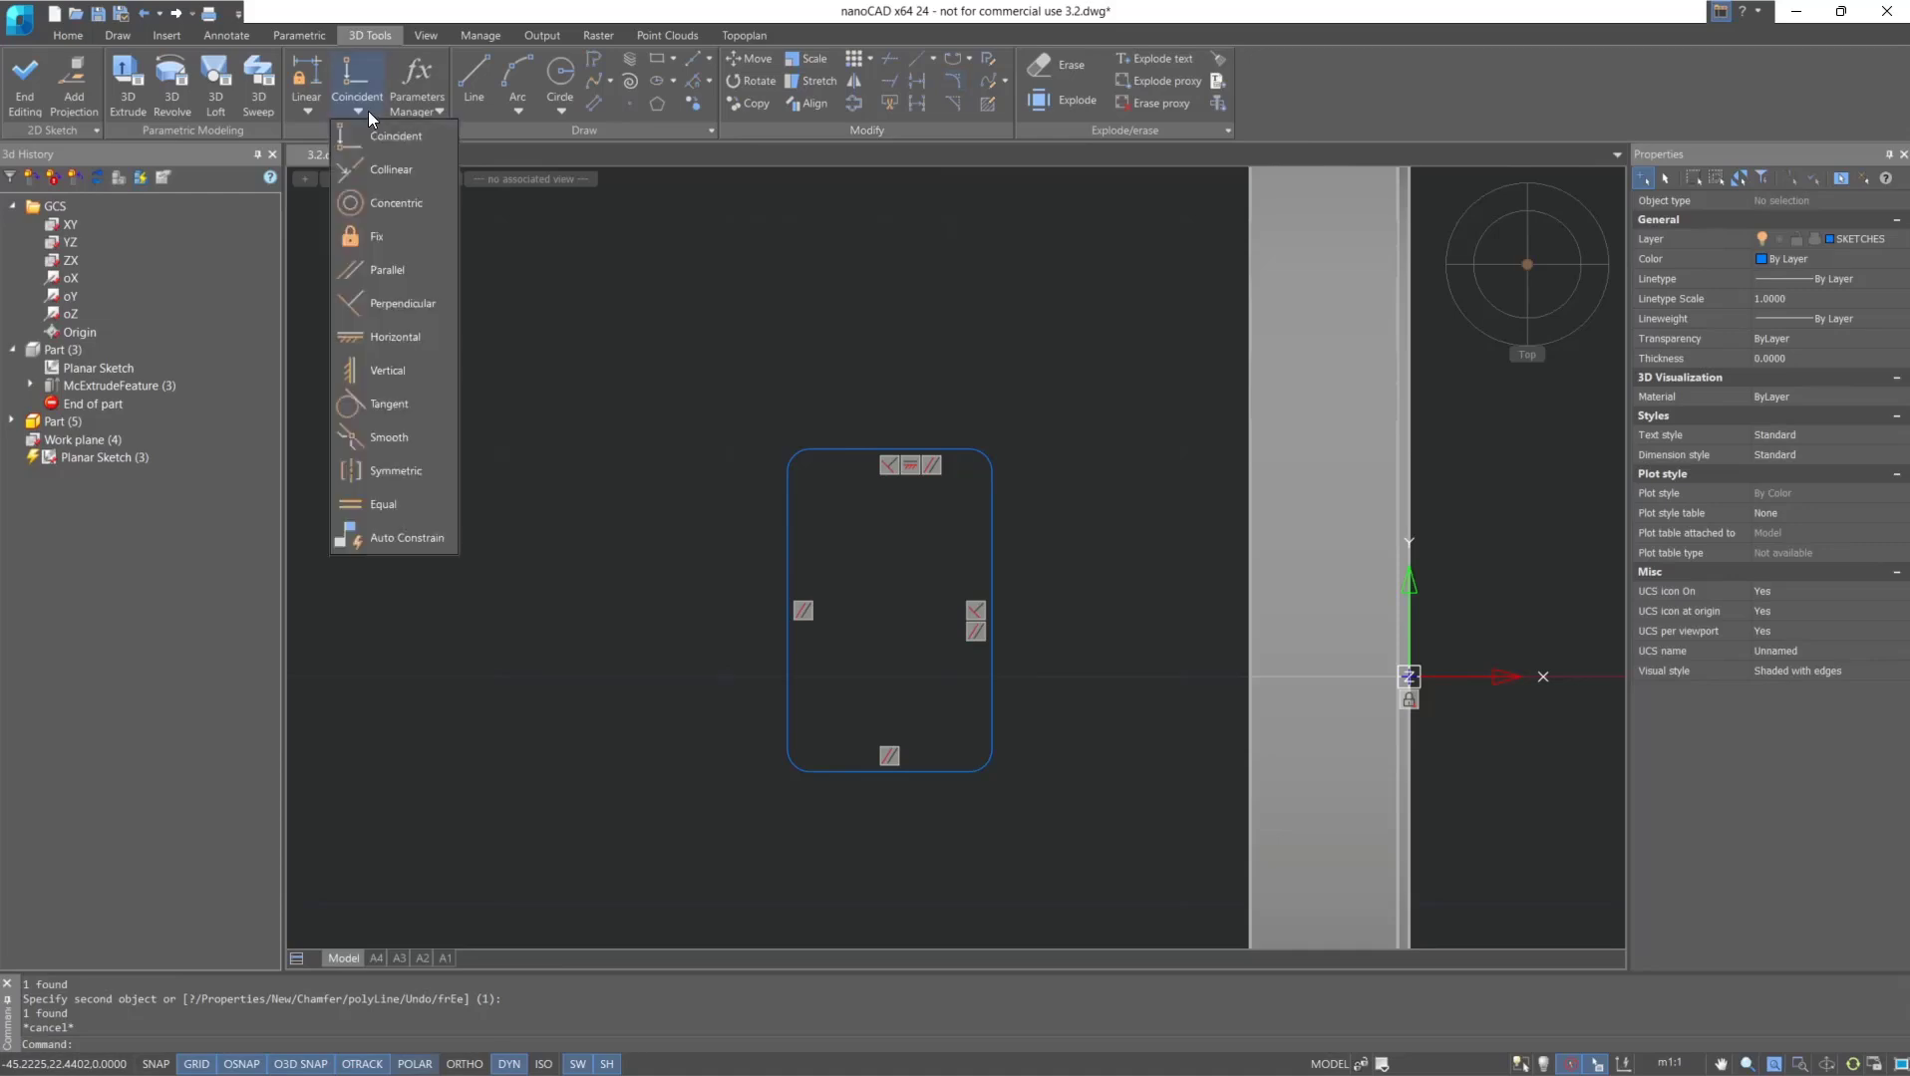
{"action": "left_click", "coordinate": [383, 404]}
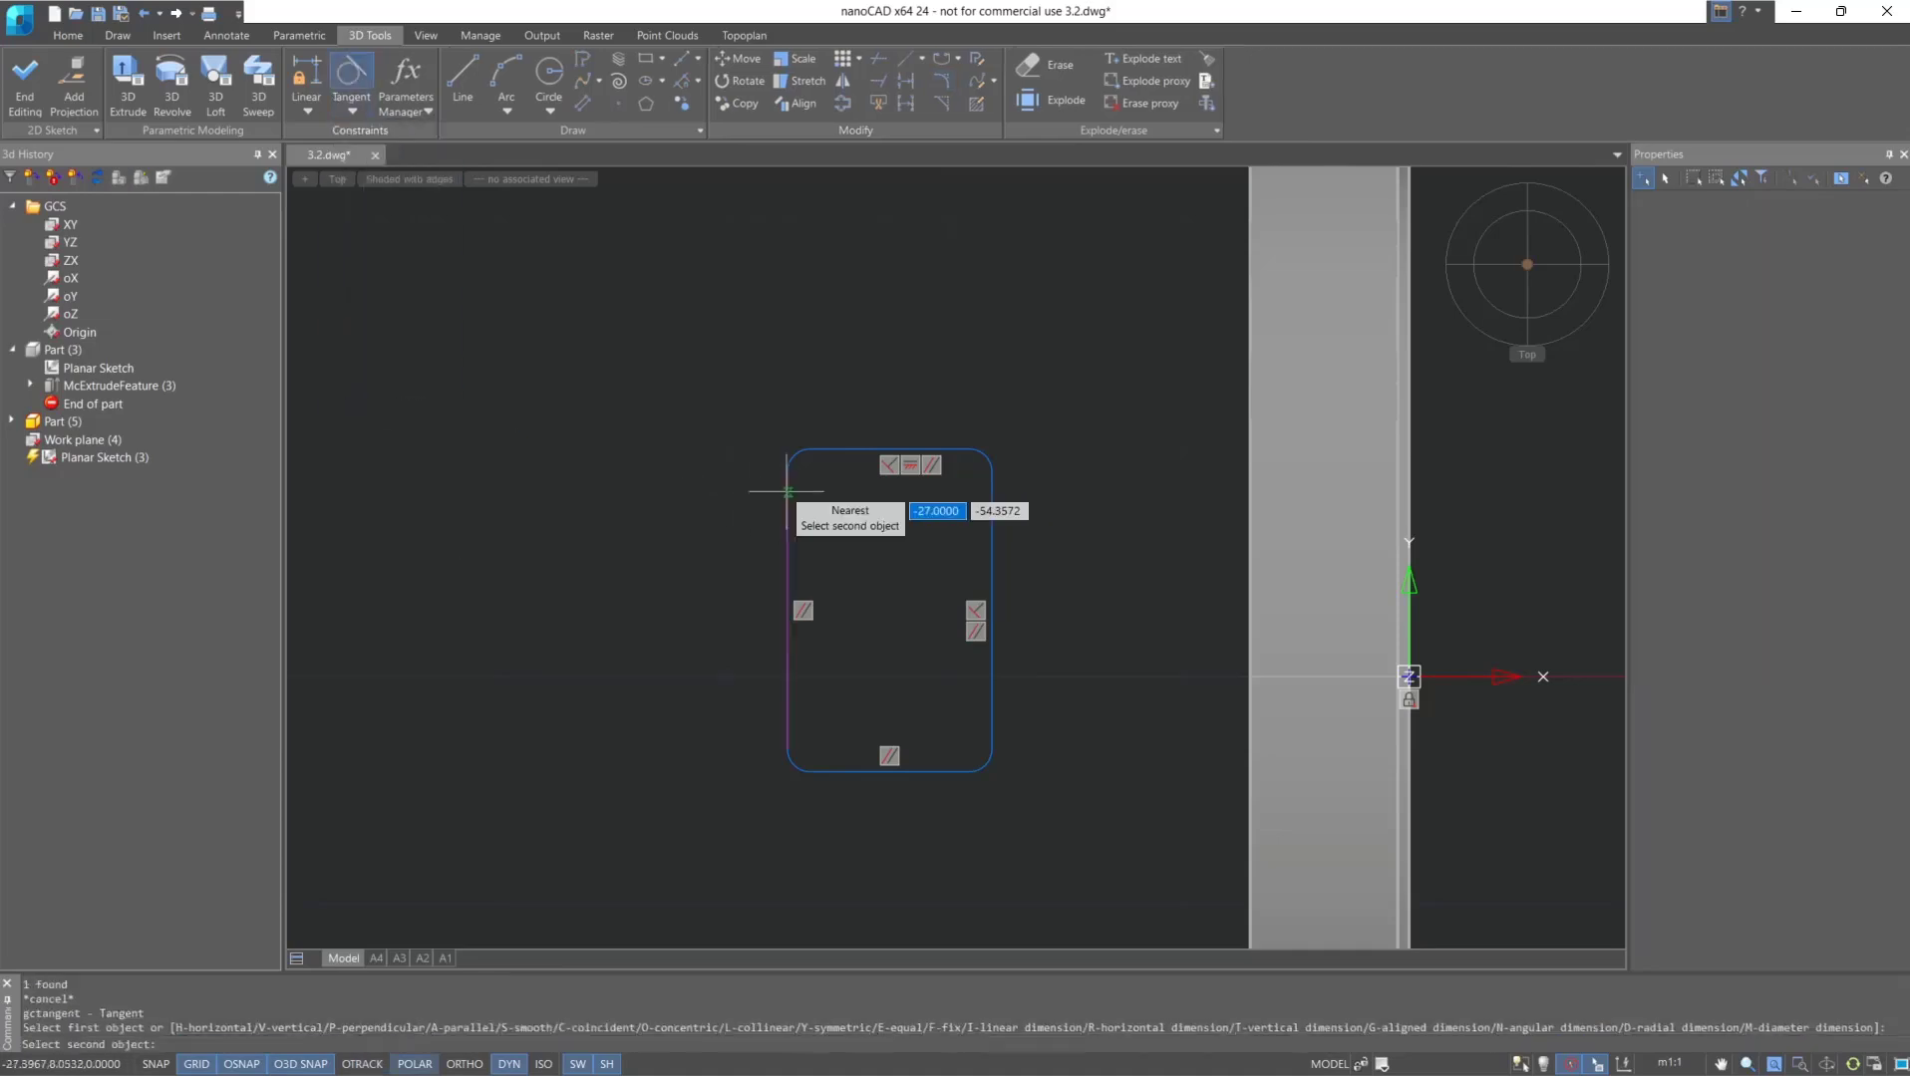
{"action": "left_click", "coordinate": [793, 457]}
{"action": "left_click", "coordinate": [890, 450]}
{"action": "left_click", "coordinate": [962, 449]}
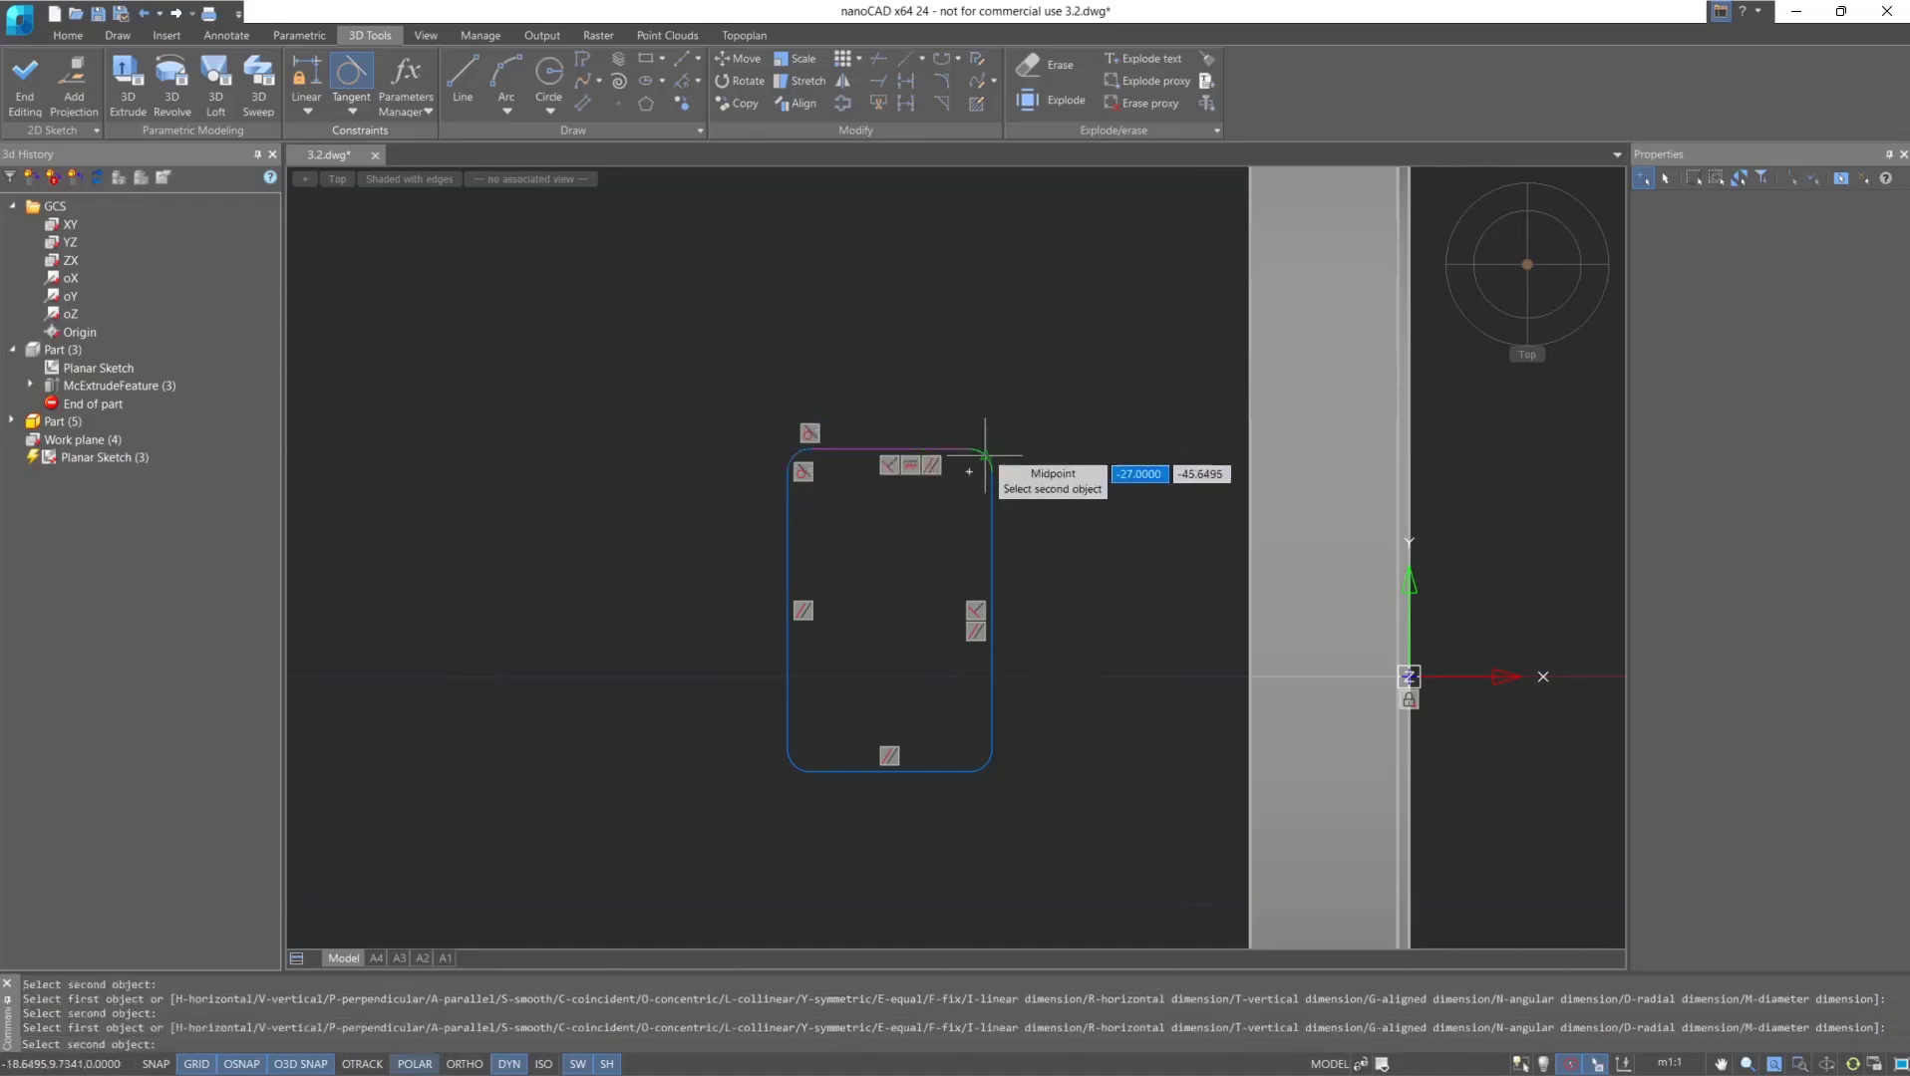
{"action": "left_click", "coordinate": [986, 455]}
{"action": "left_click", "coordinate": [988, 461]}
{"action": "left_click", "coordinate": [990, 488]}
{"action": "left_click", "coordinate": [989, 708]}
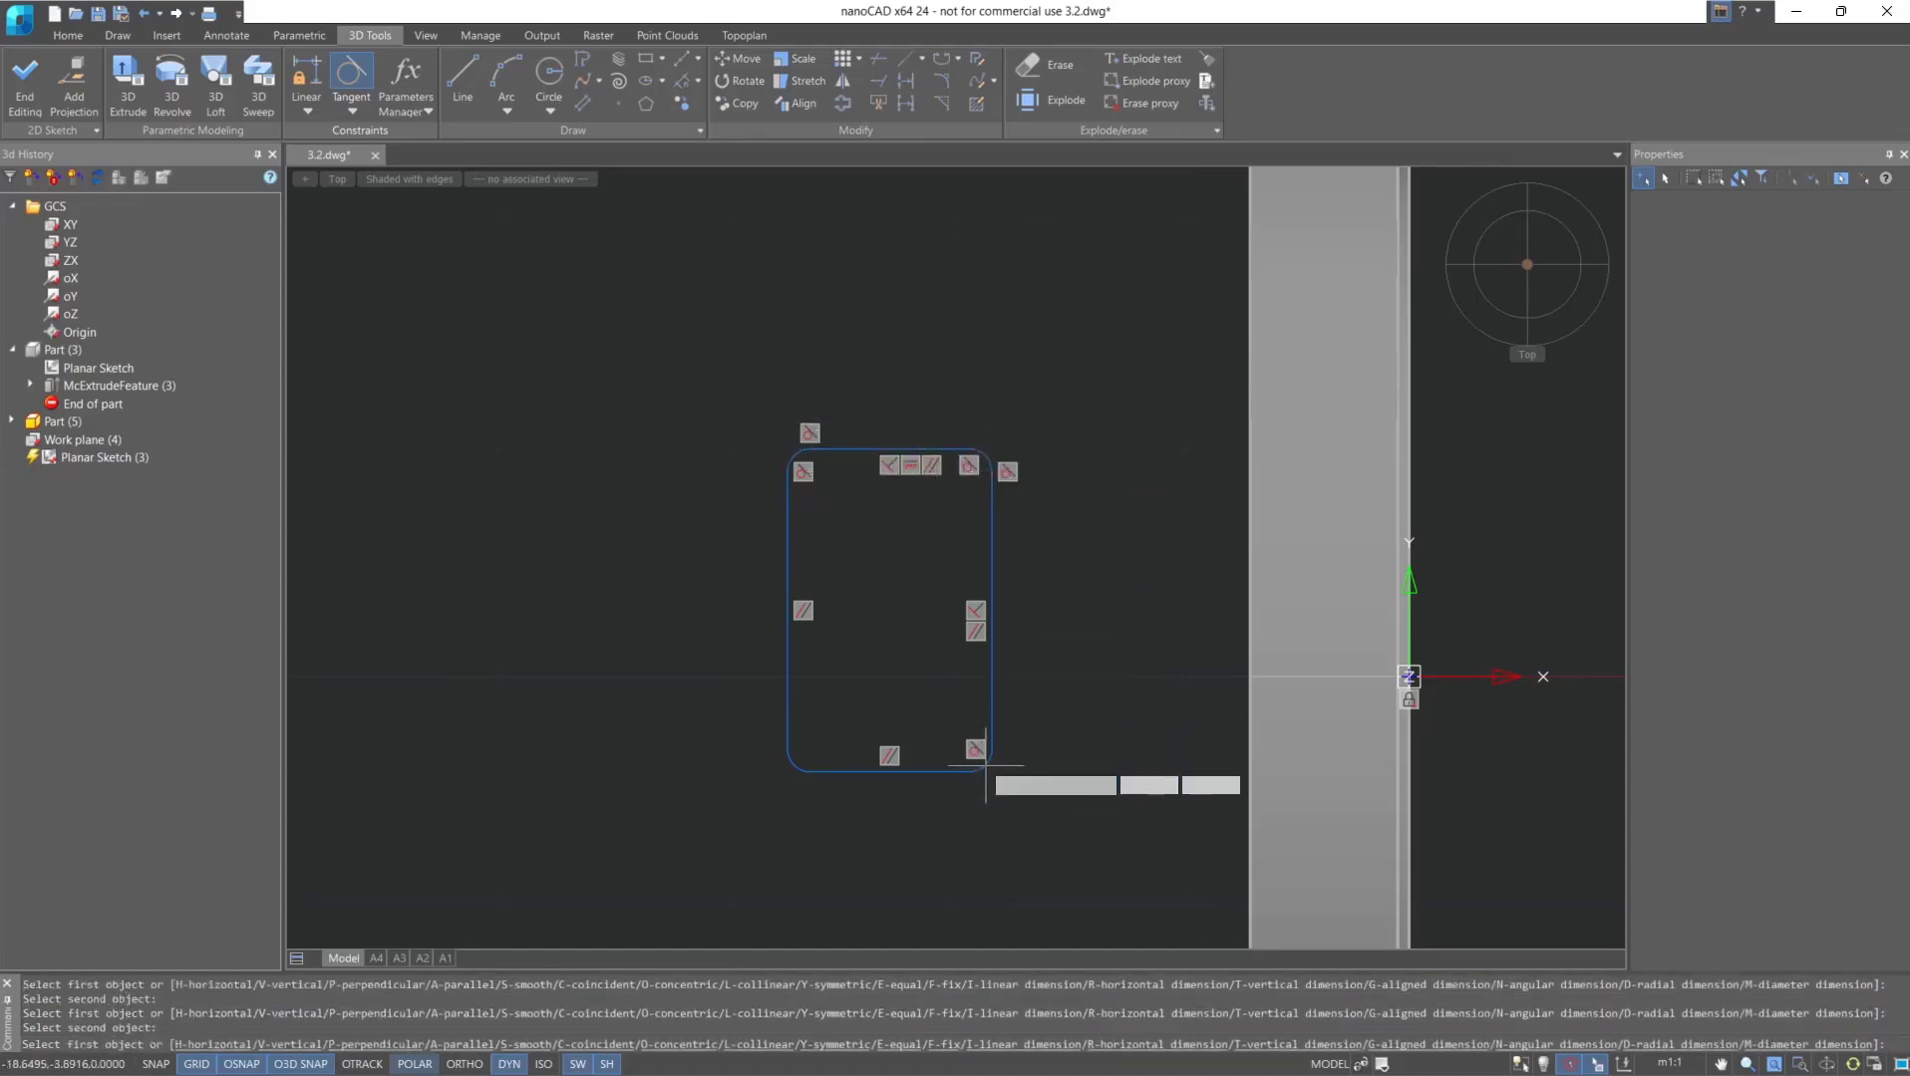
{"action": "left_click", "coordinate": [981, 762]}
{"action": "left_click", "coordinate": [865, 772]}
{"action": "left_click", "coordinate": [798, 762]}
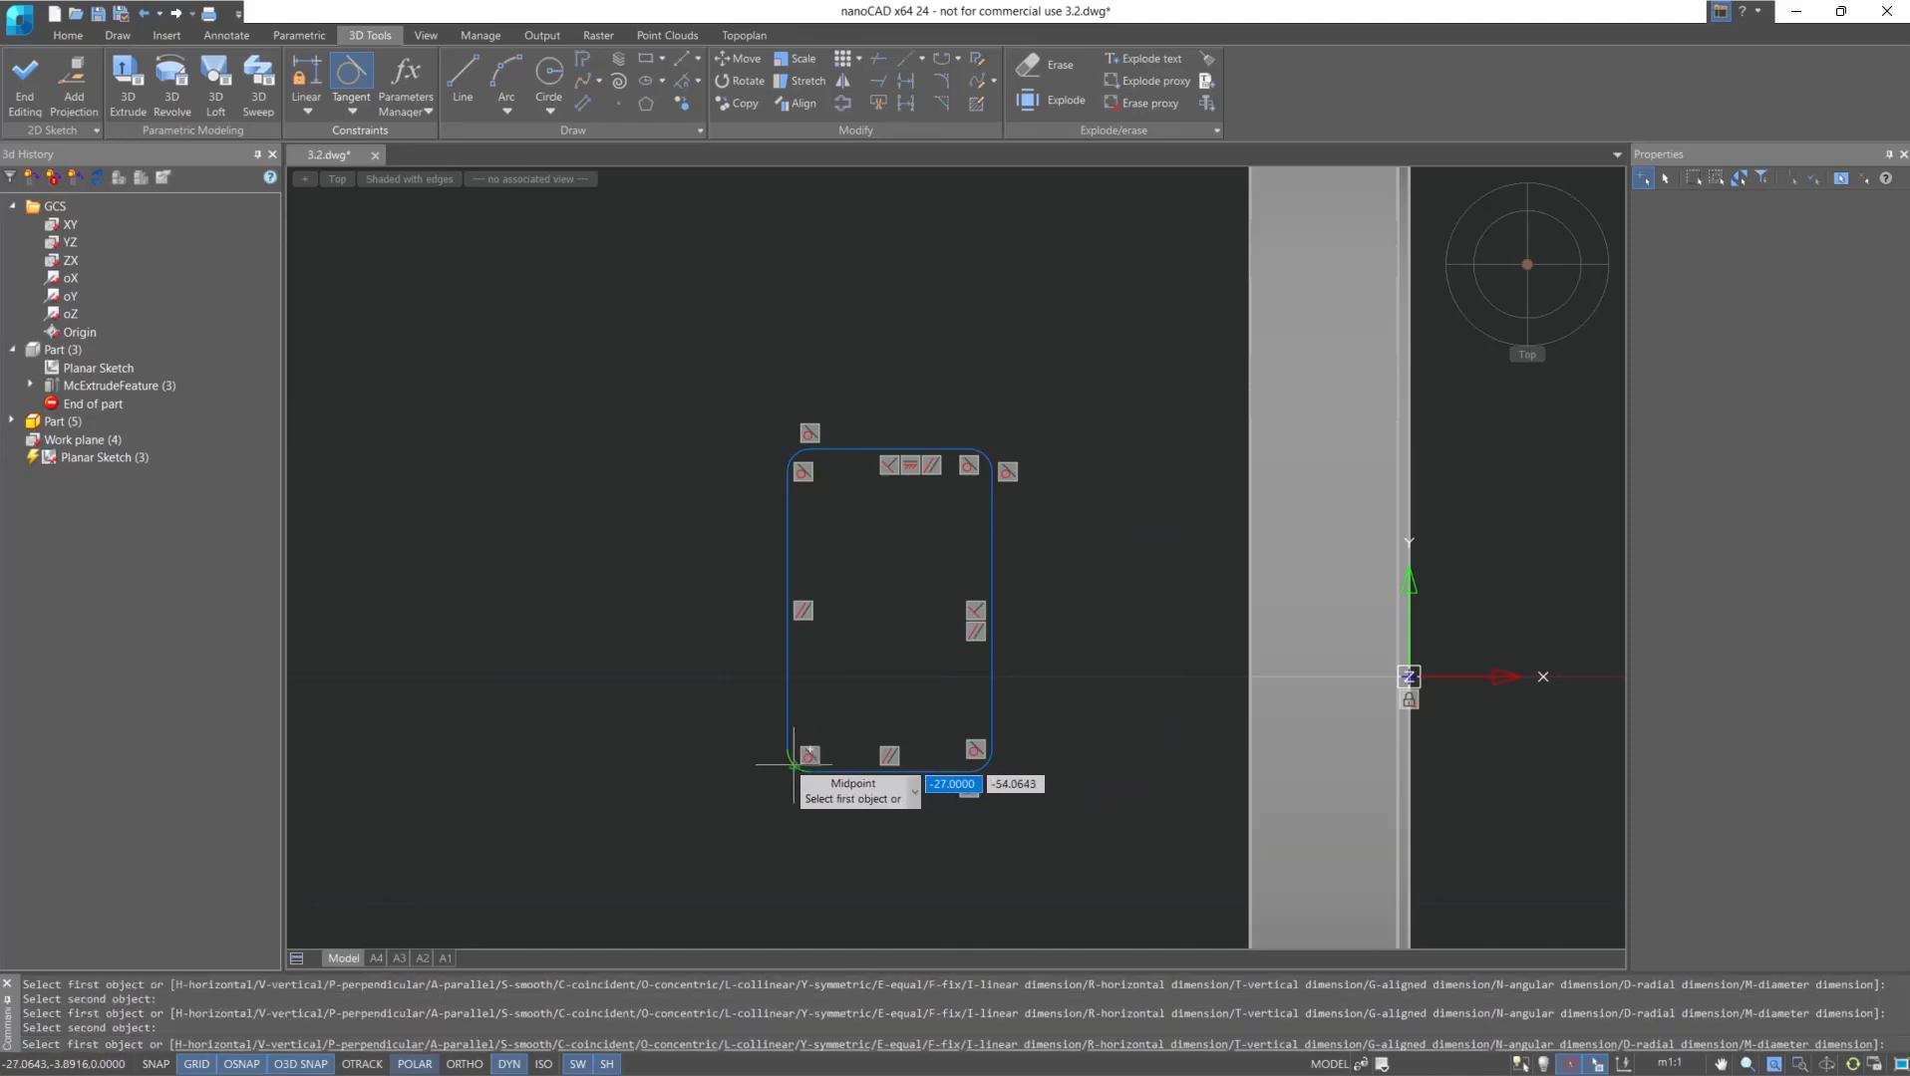
{"action": "left_click", "coordinate": [788, 733]}
{"action": "key", "text": "Escape"}
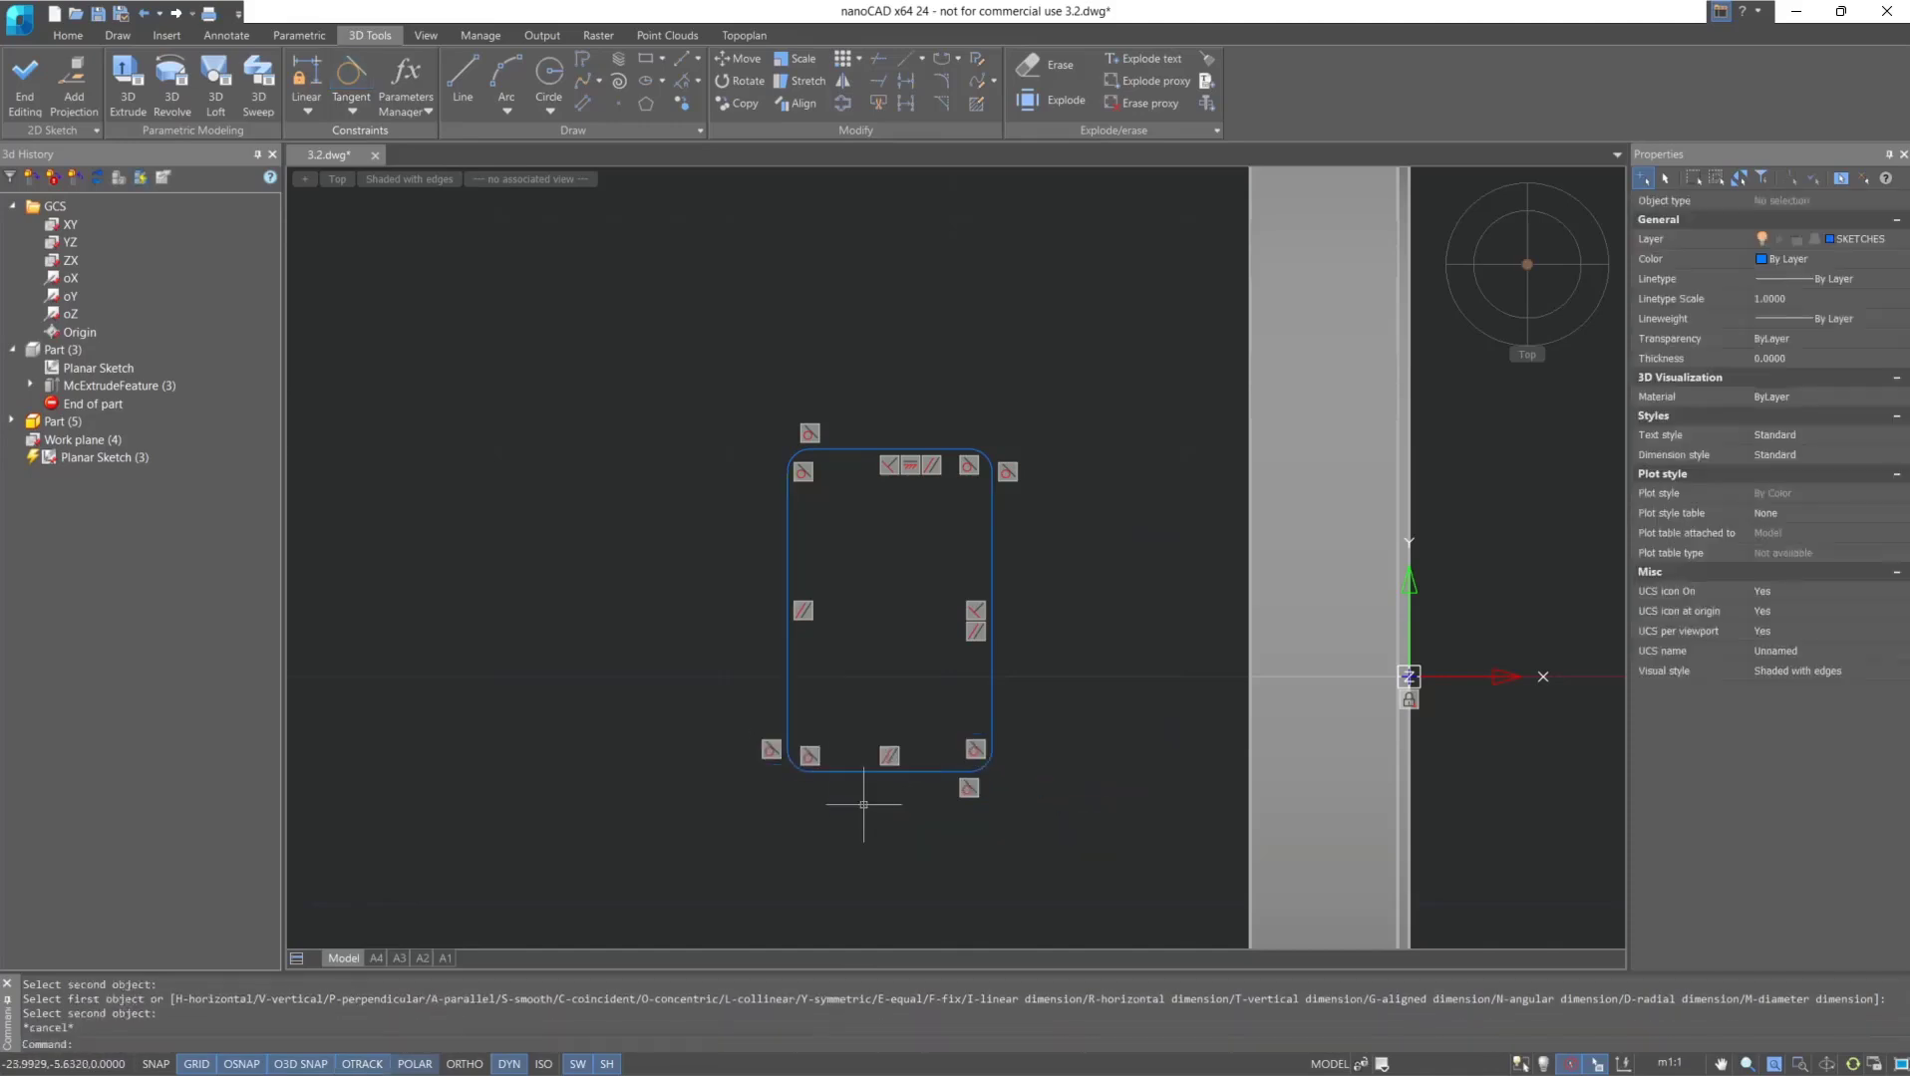
Add a linear dimensional constraint to the height of the rounded rectangle and set it to 8.
{"action": "left_click", "coordinate": [307, 110]}
{"action": "left_click", "coordinate": [328, 134]}
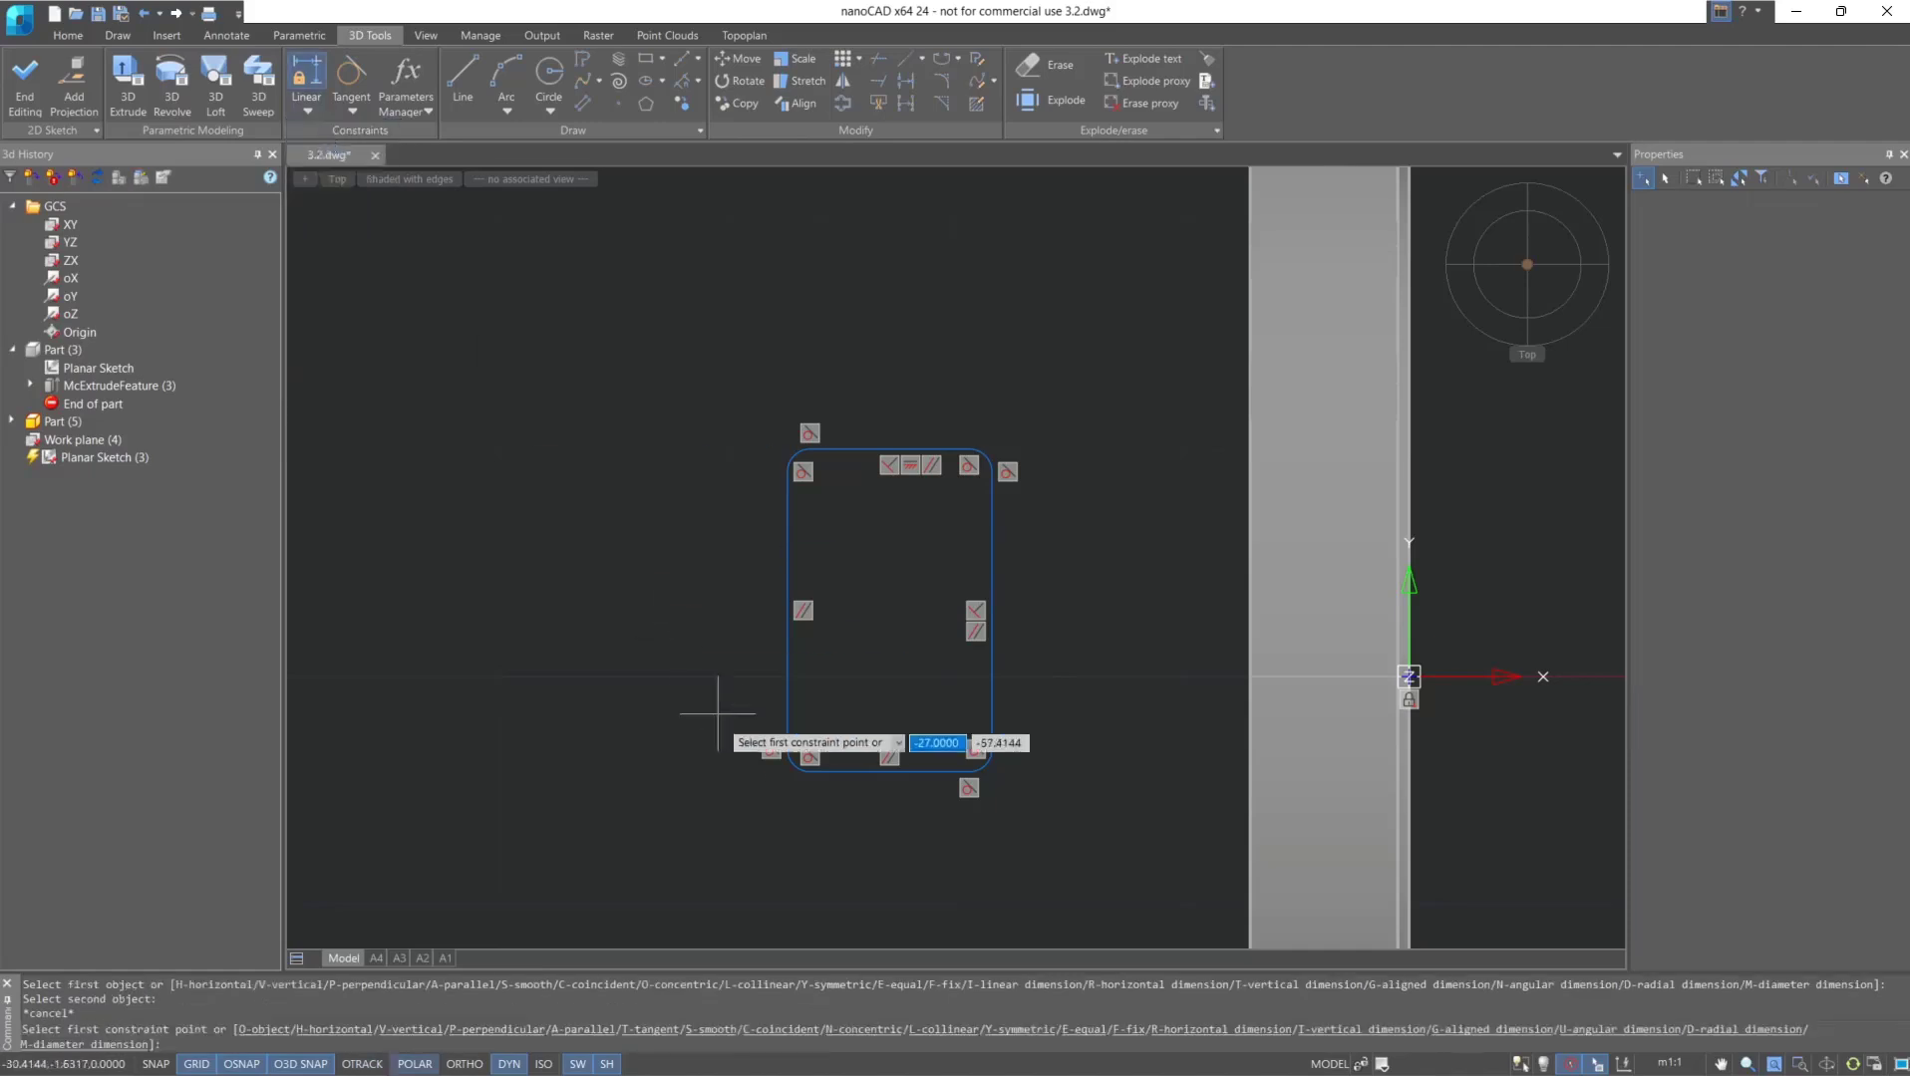
{"action": "left_click", "coordinate": [807, 769]}
{"action": "left_click", "coordinate": [810, 449]}
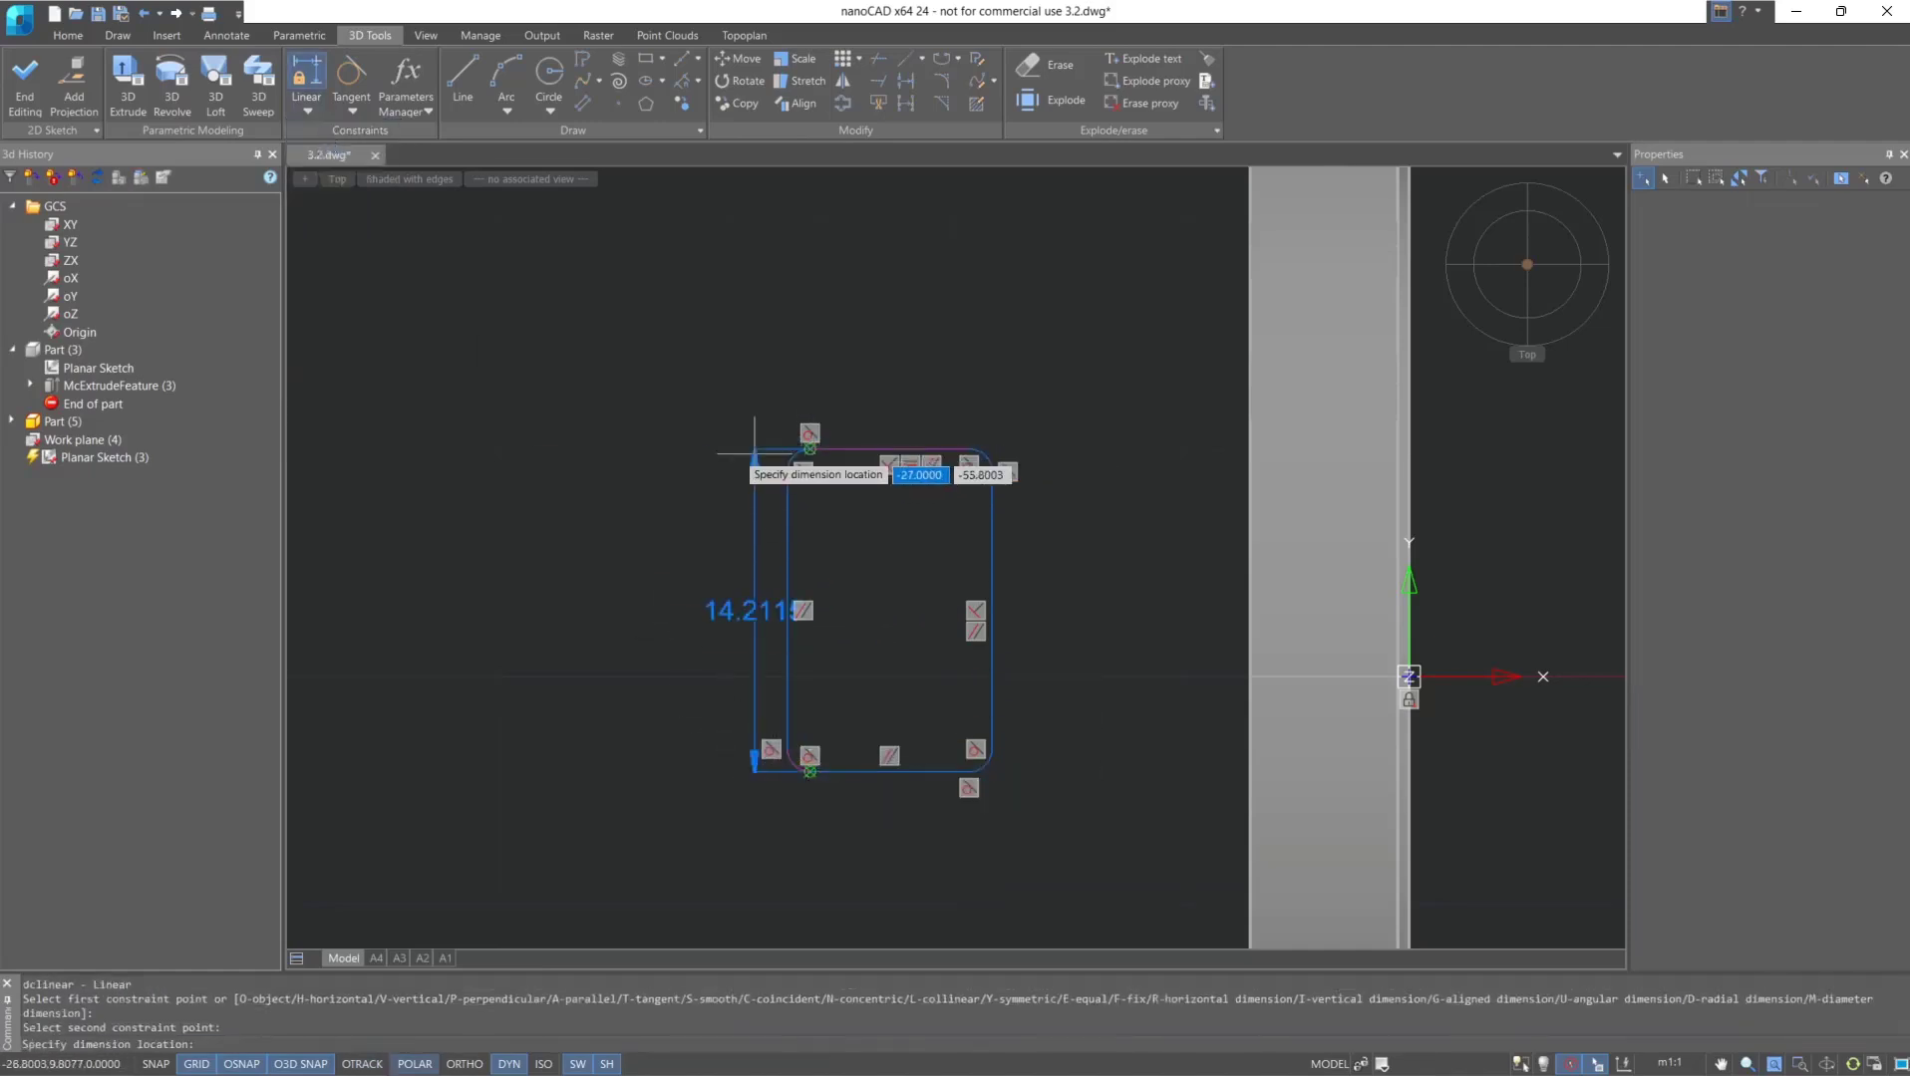
{"action": "left_click", "coordinate": [675, 462]}
{"action": "key", "text": "Return"}
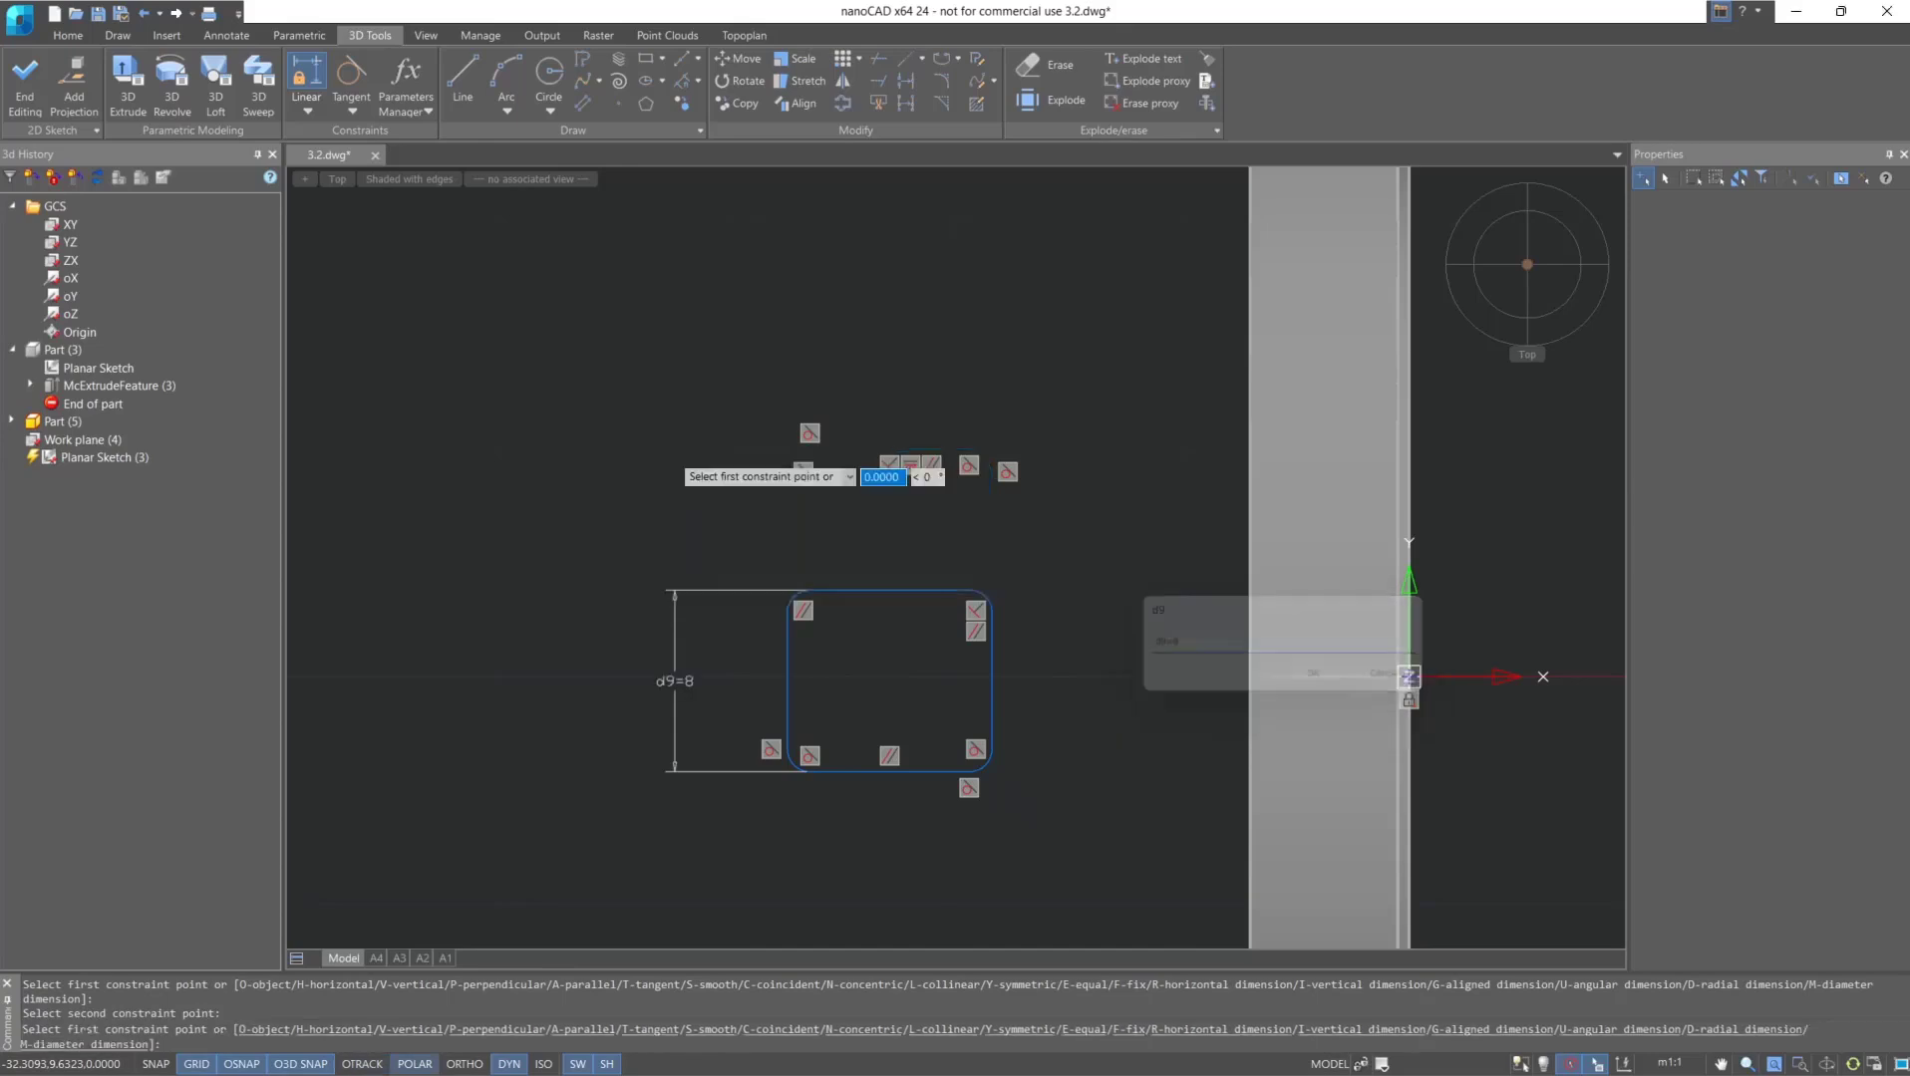
Constrain the width between the vertical sides of the rounded rectangle to 4.
{"action": "left_click", "coordinate": [787, 611]}
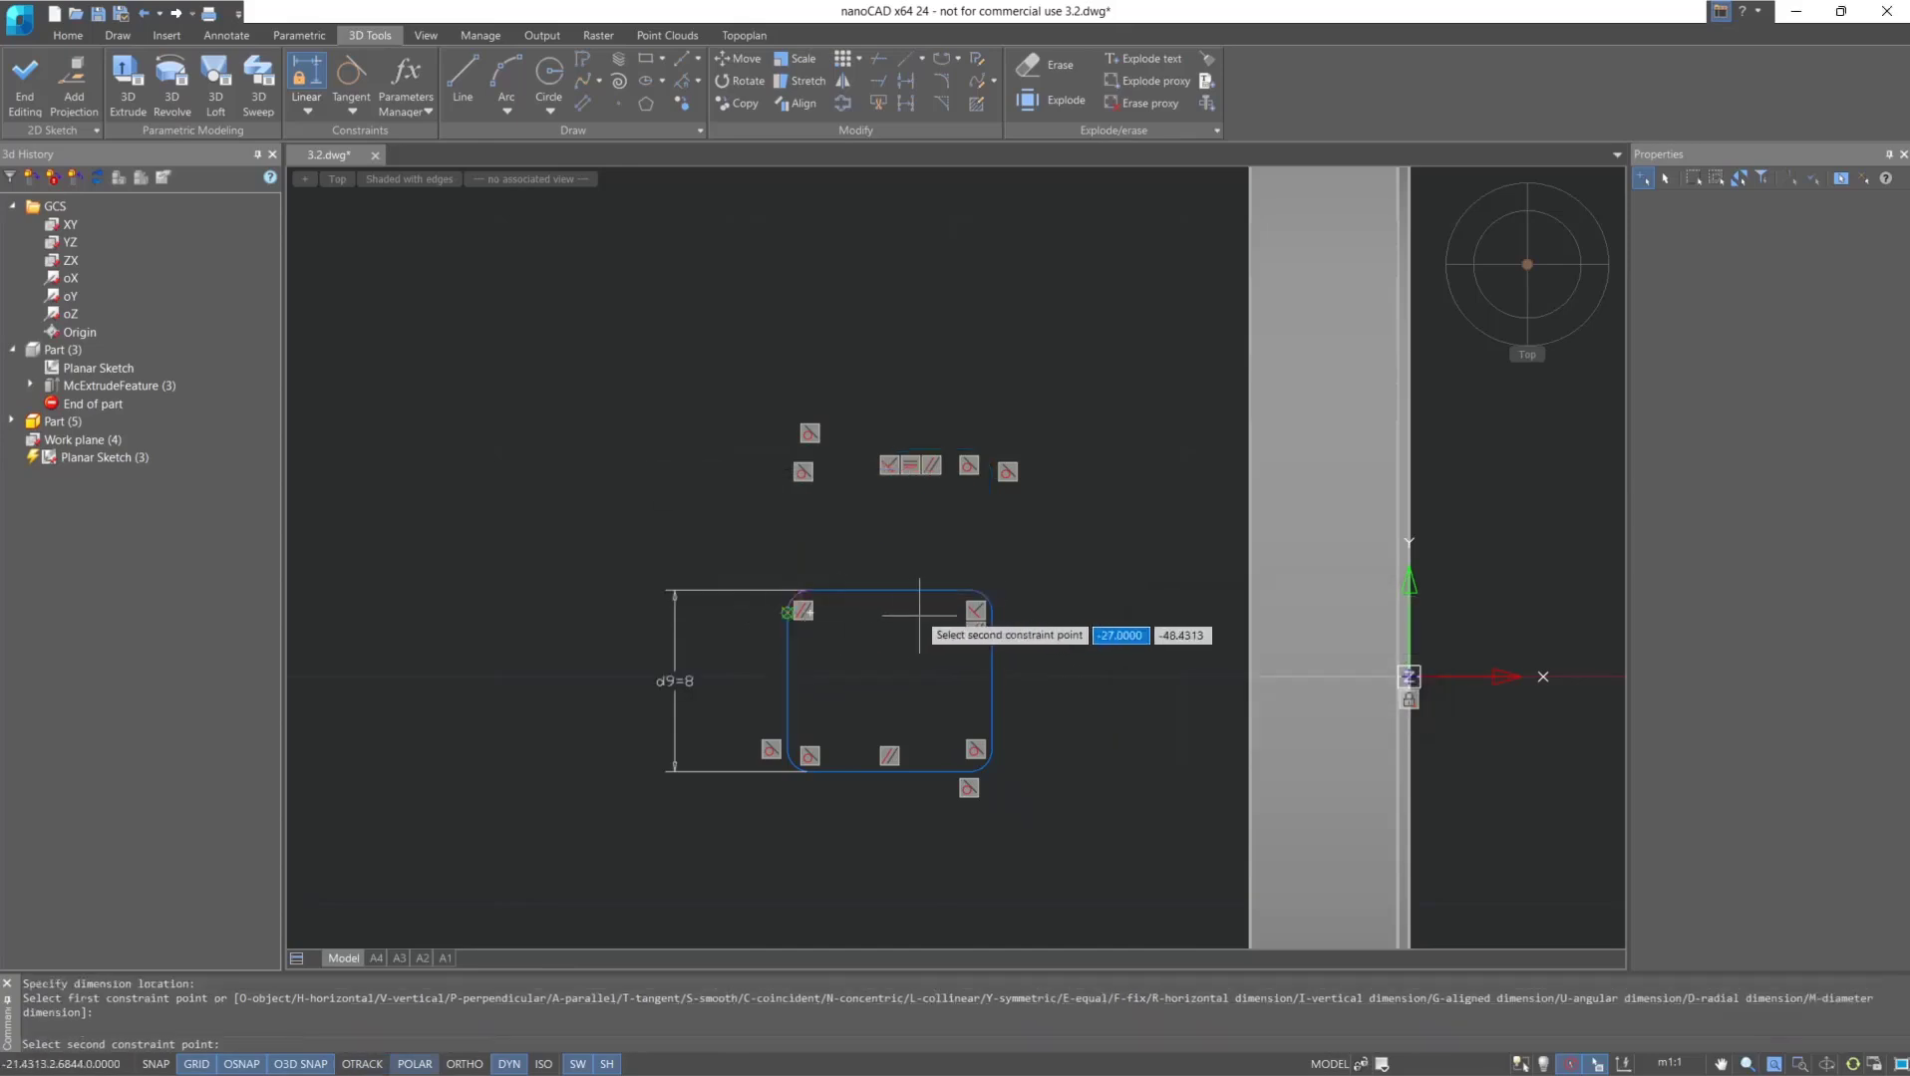
{"action": "left_click", "coordinate": [990, 612]}
{"action": "left_click", "coordinate": [984, 527]}
{"action": "type", "text": "4"}
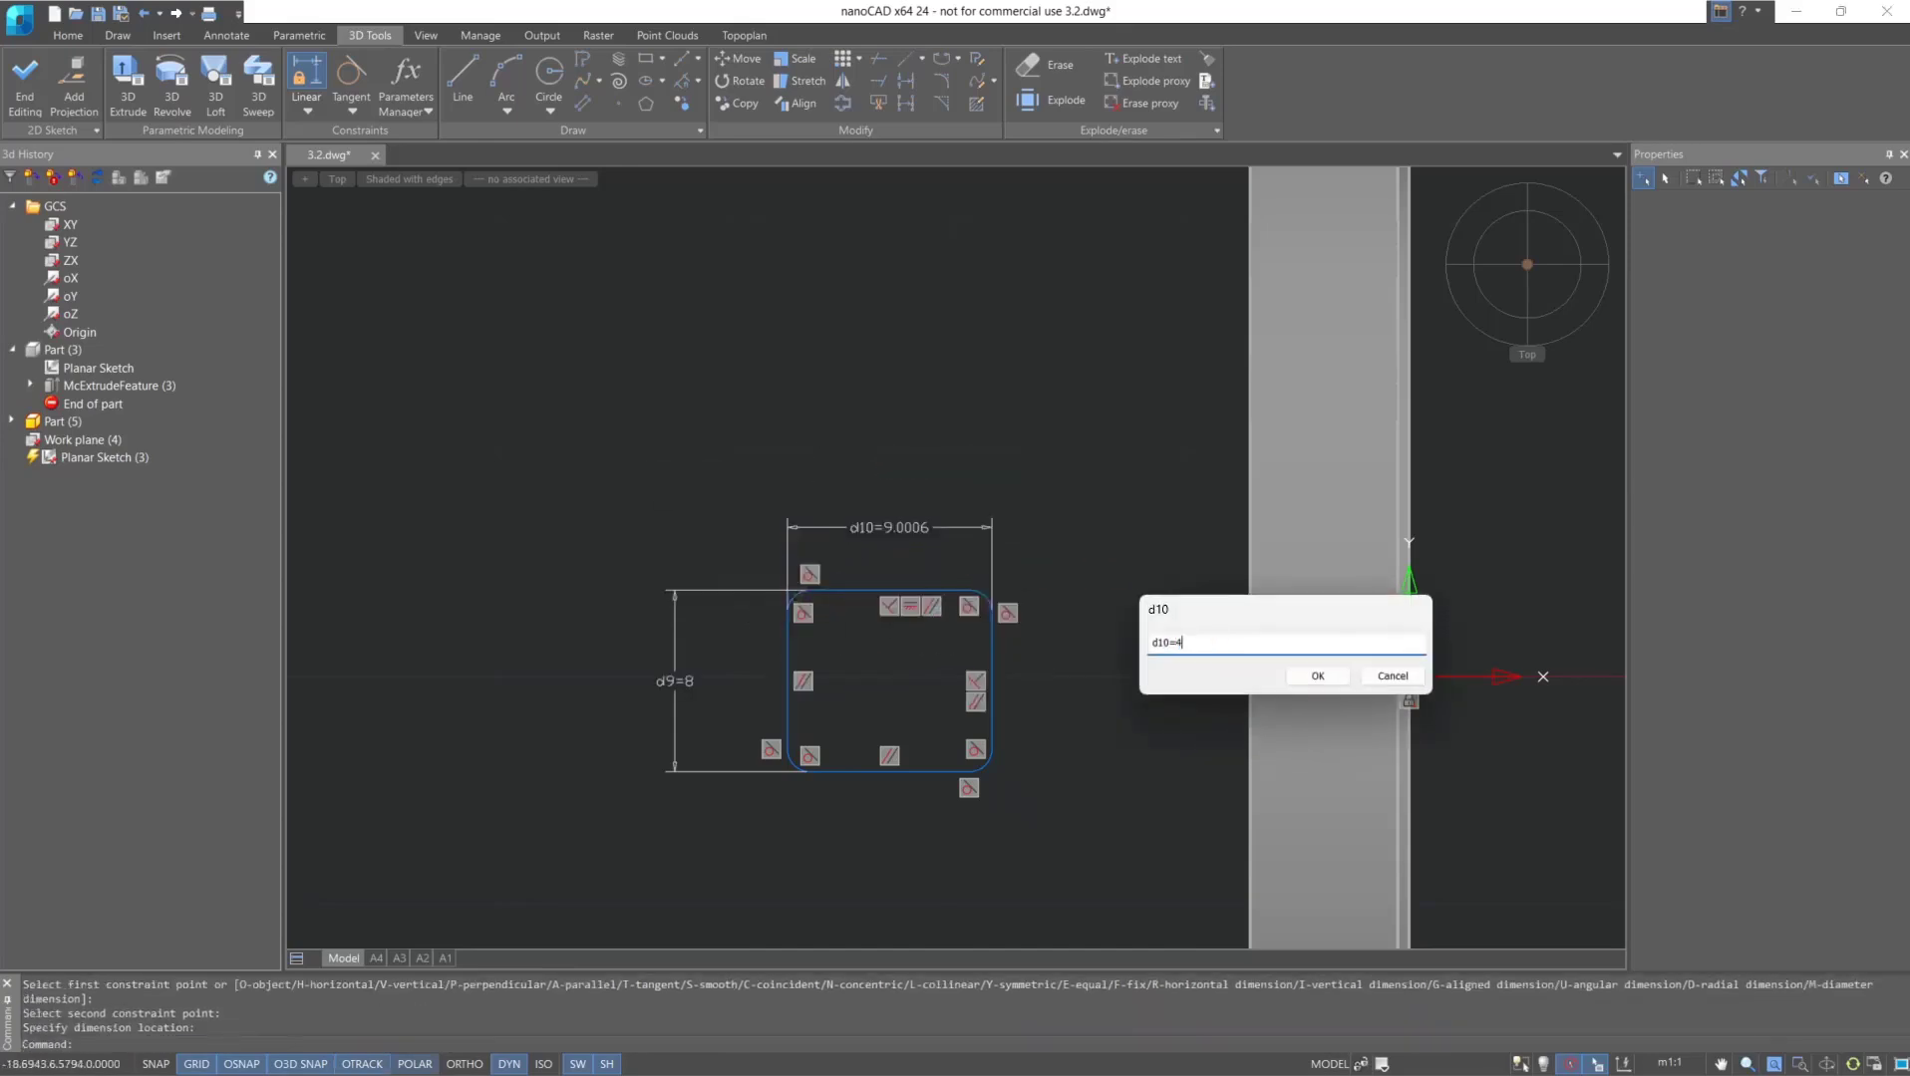
{"action": "key", "text": "Return"}
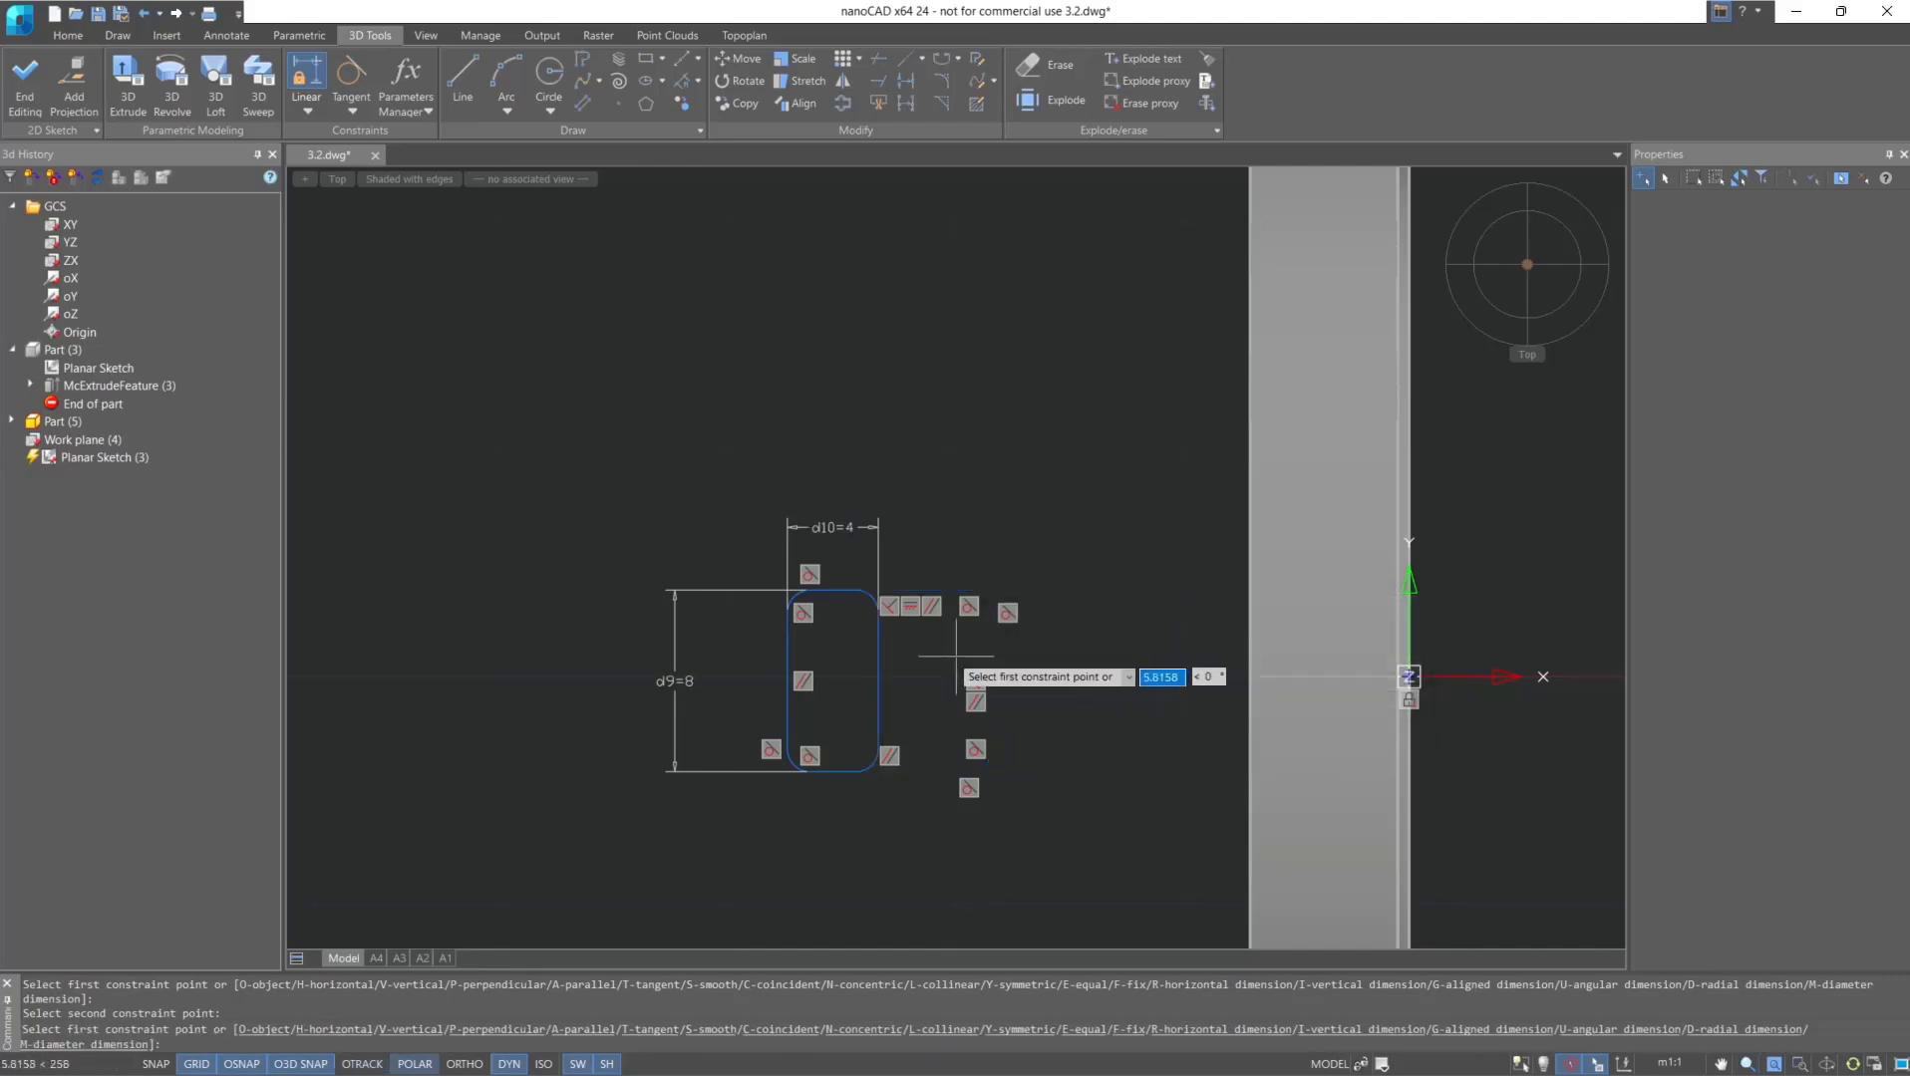
Hide Part (5), the round part, to clear the view around the sketch origin.
{"action": "scroll", "coordinate": [942, 660], "scroll_direction": "up", "scroll_amount": 2}
{"action": "scroll", "coordinate": [921, 613], "scroll_direction": "down", "scroll_amount": 2}
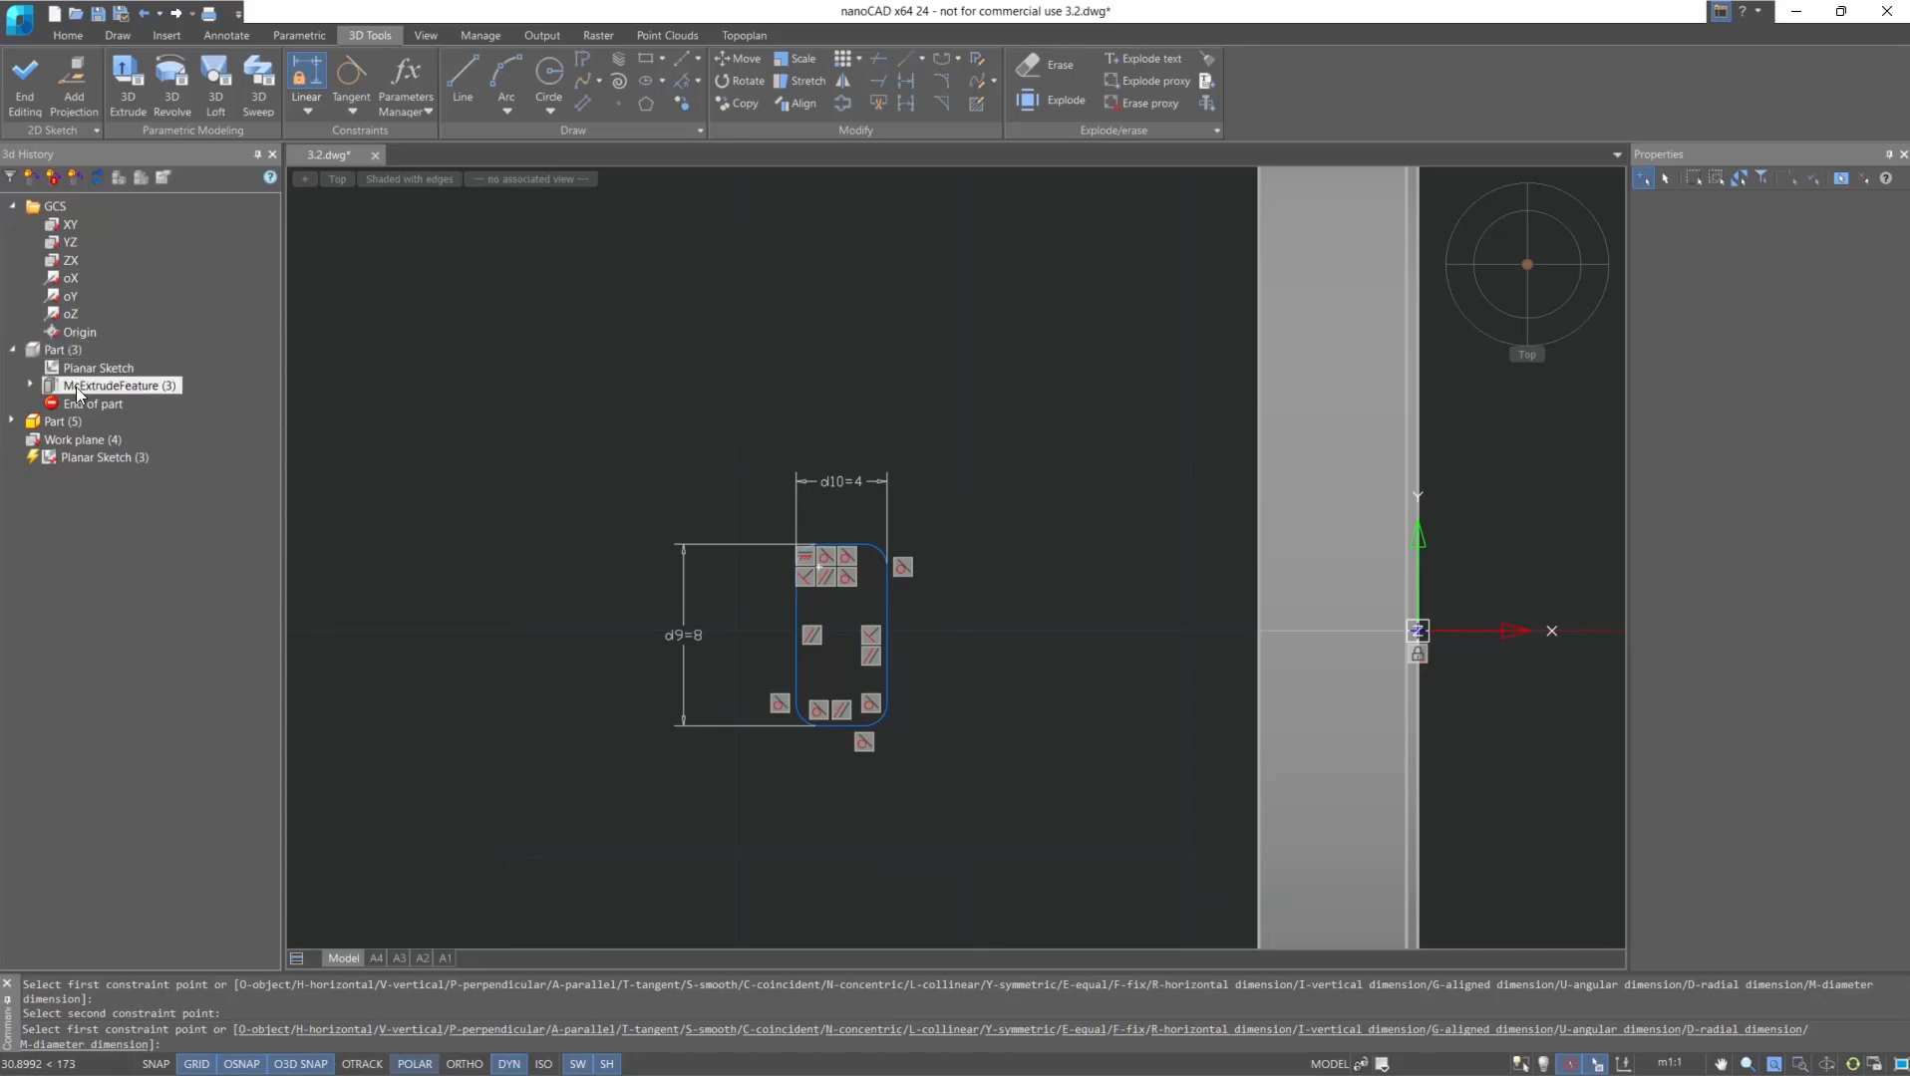
{"action": "left_click", "coordinate": [60, 421]}
{"action": "right_click", "coordinate": [64, 423]}
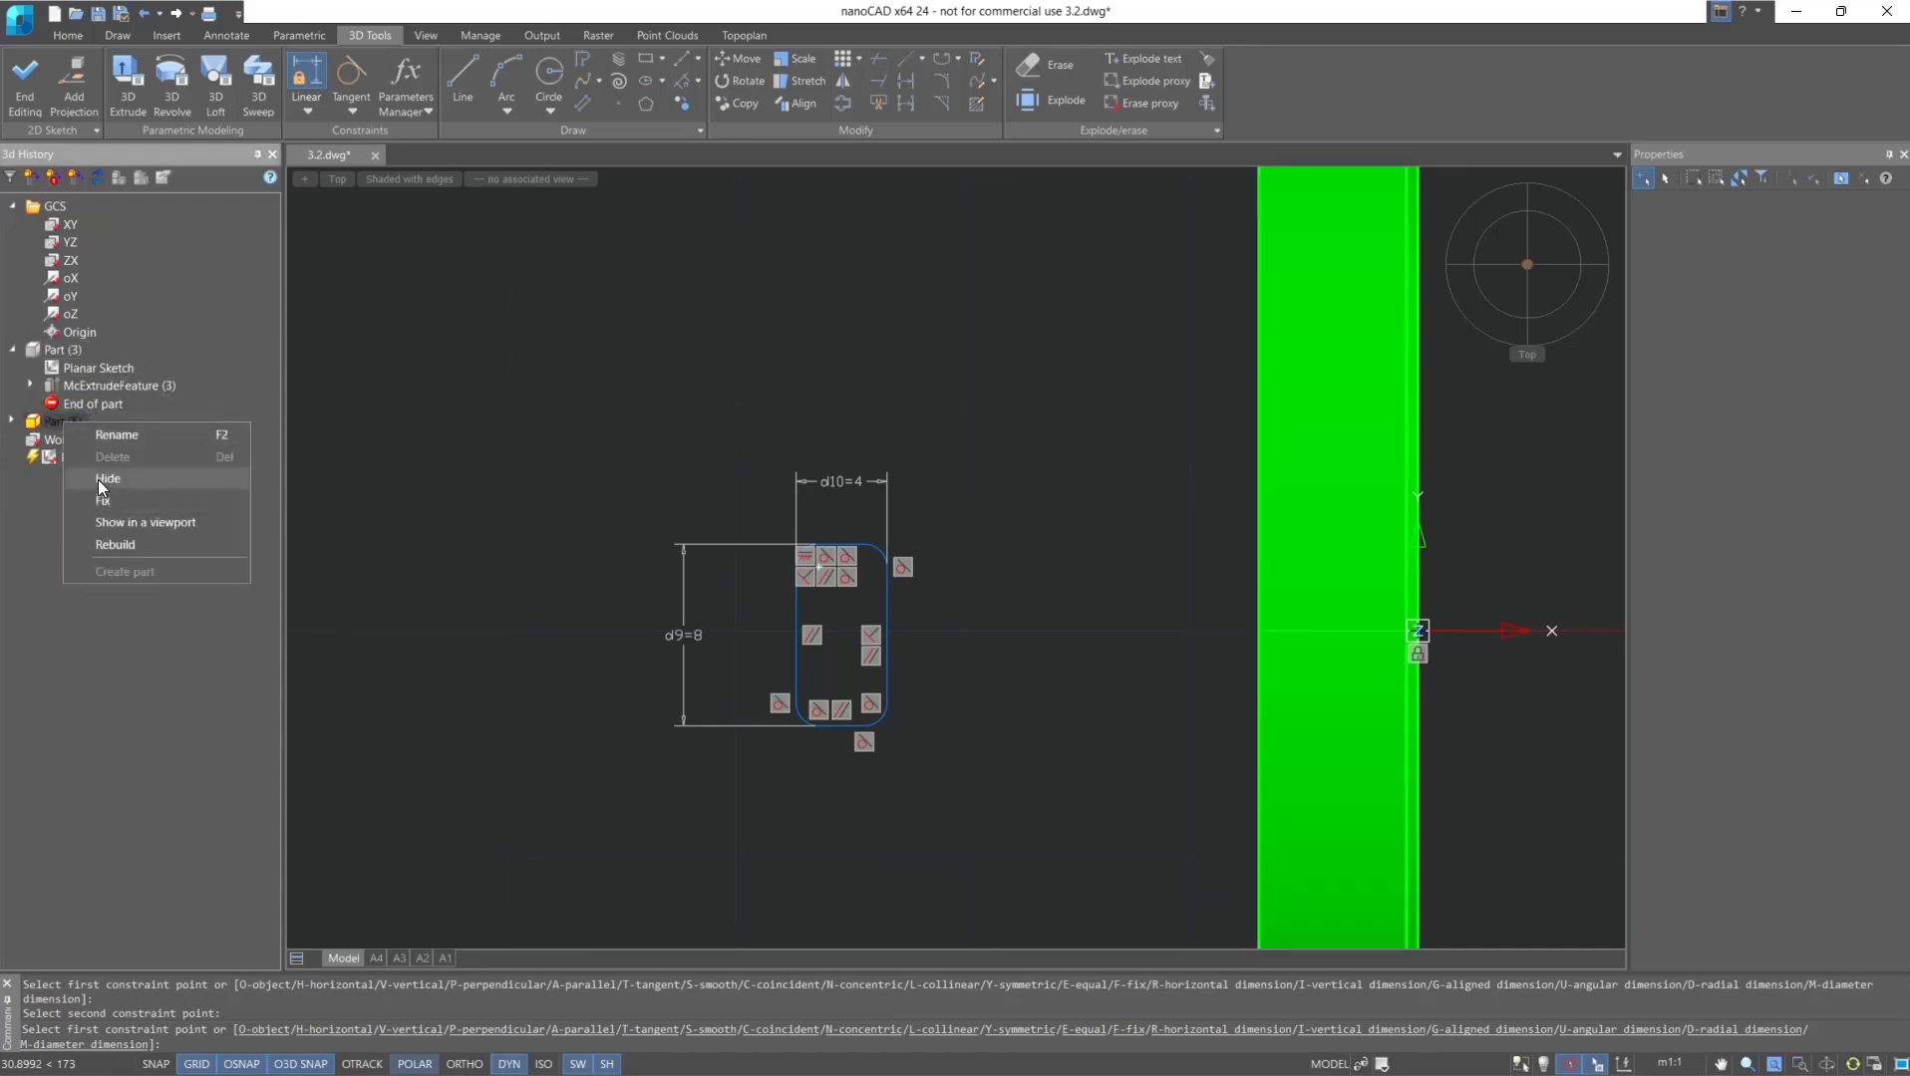
{"action": "left_click", "coordinate": [100, 478]}
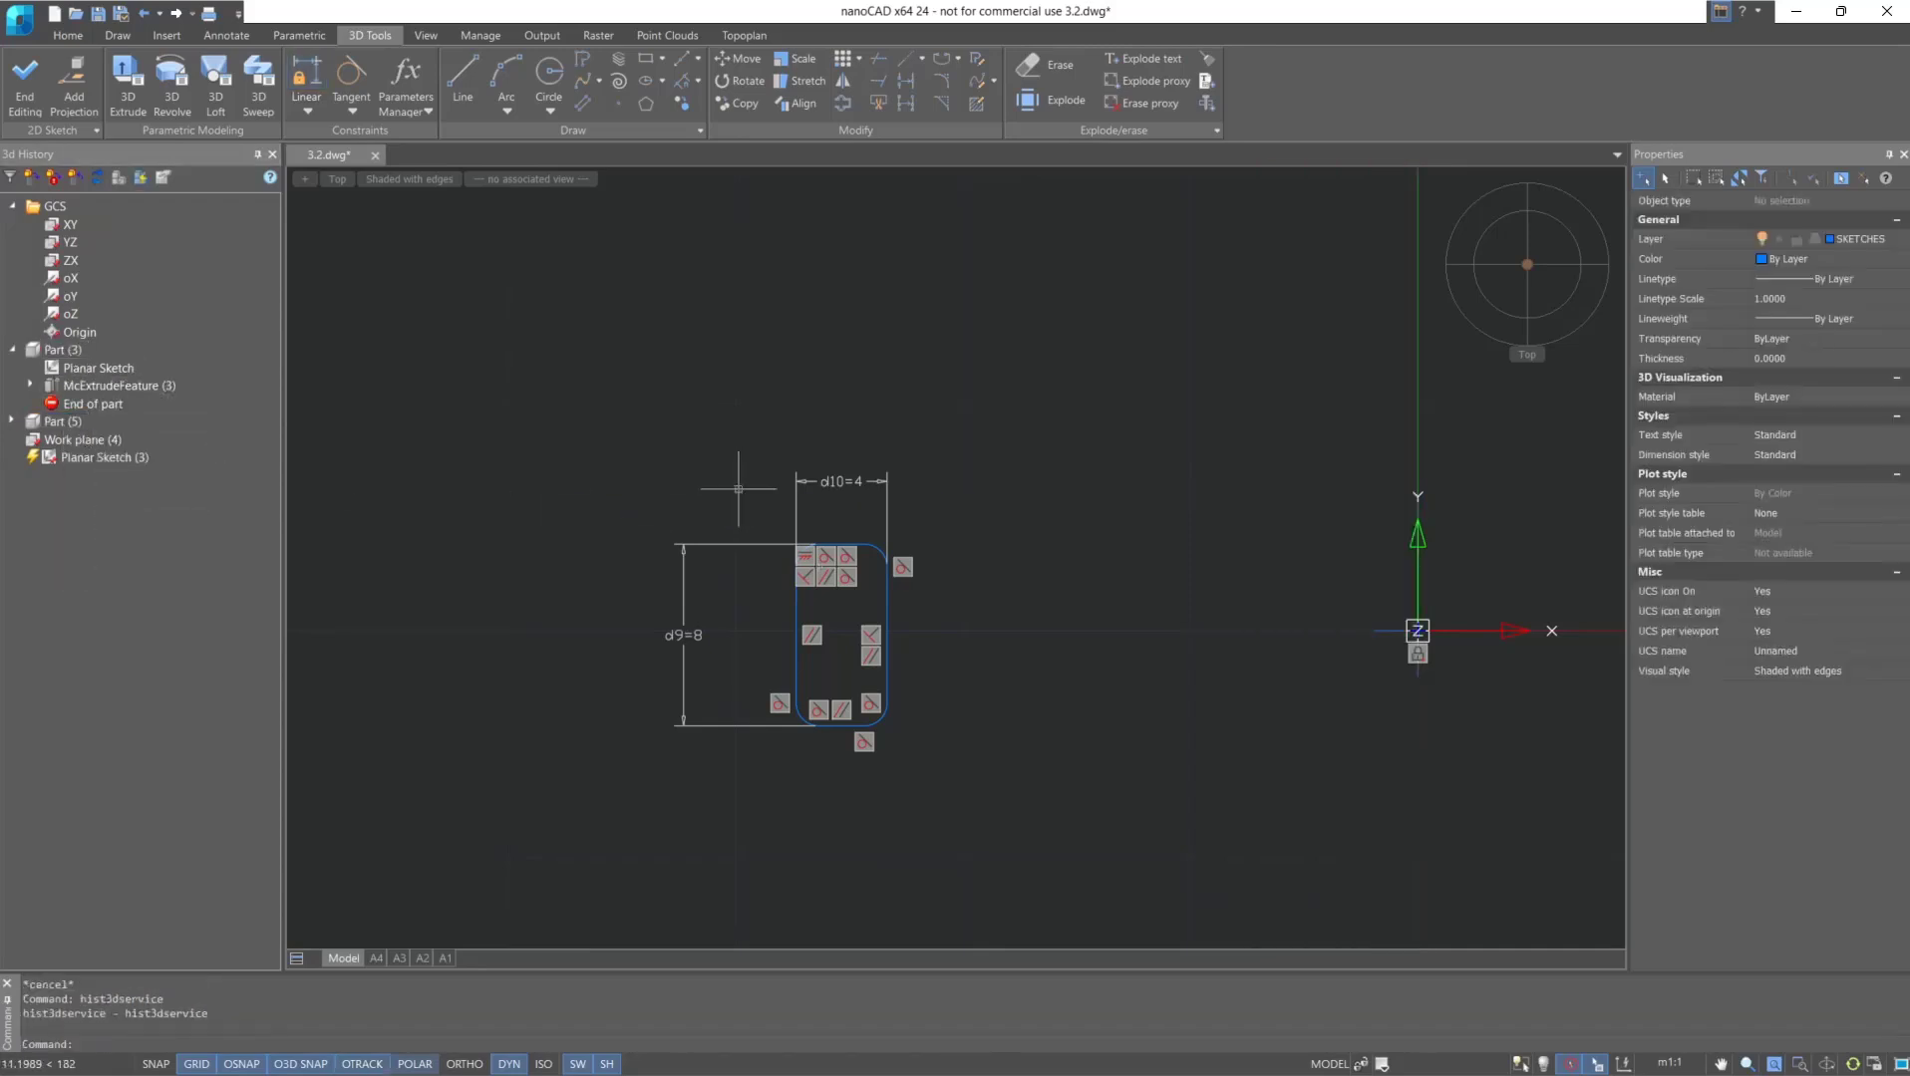
Add a linear dimensional constraint of 4 for the vertical distance from the rectangle's top edge to the sketch origin.
{"action": "left_click", "coordinate": [305, 108]}
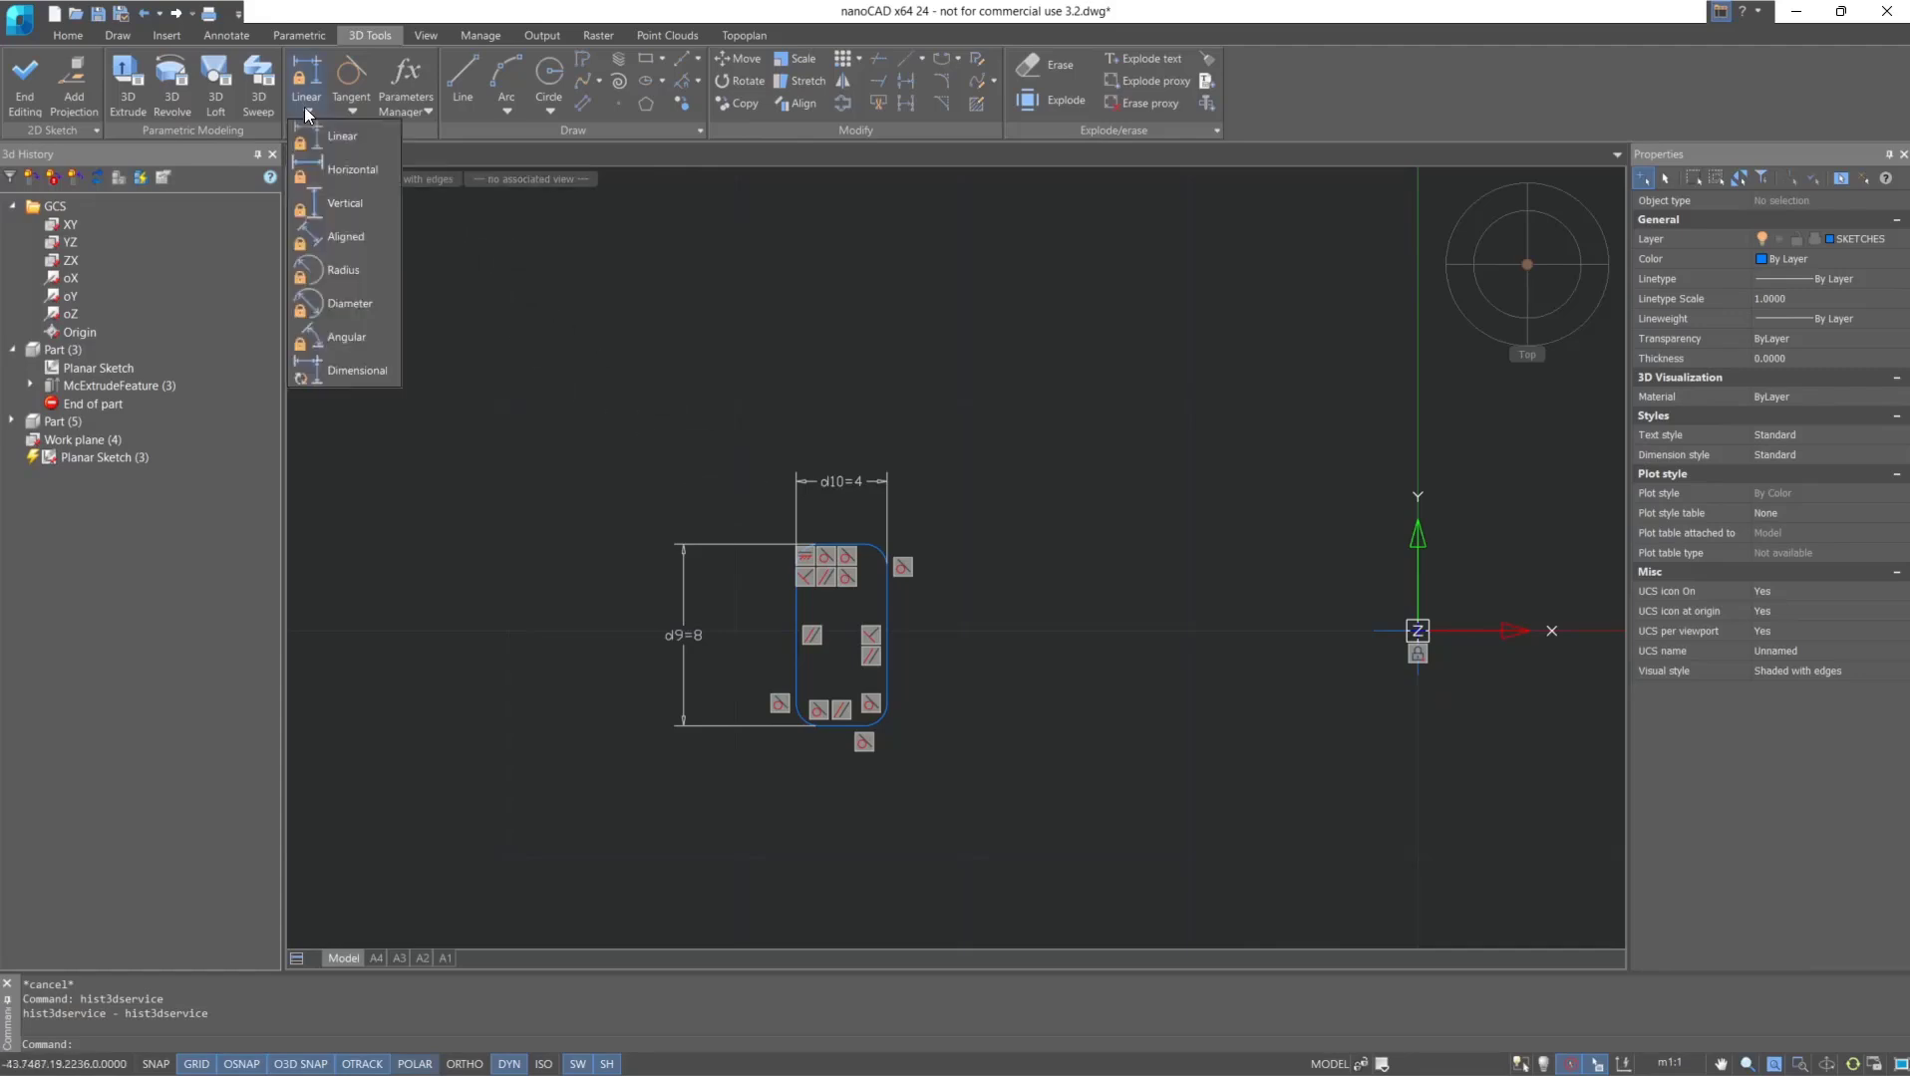
{"action": "left_click", "coordinate": [318, 137]}
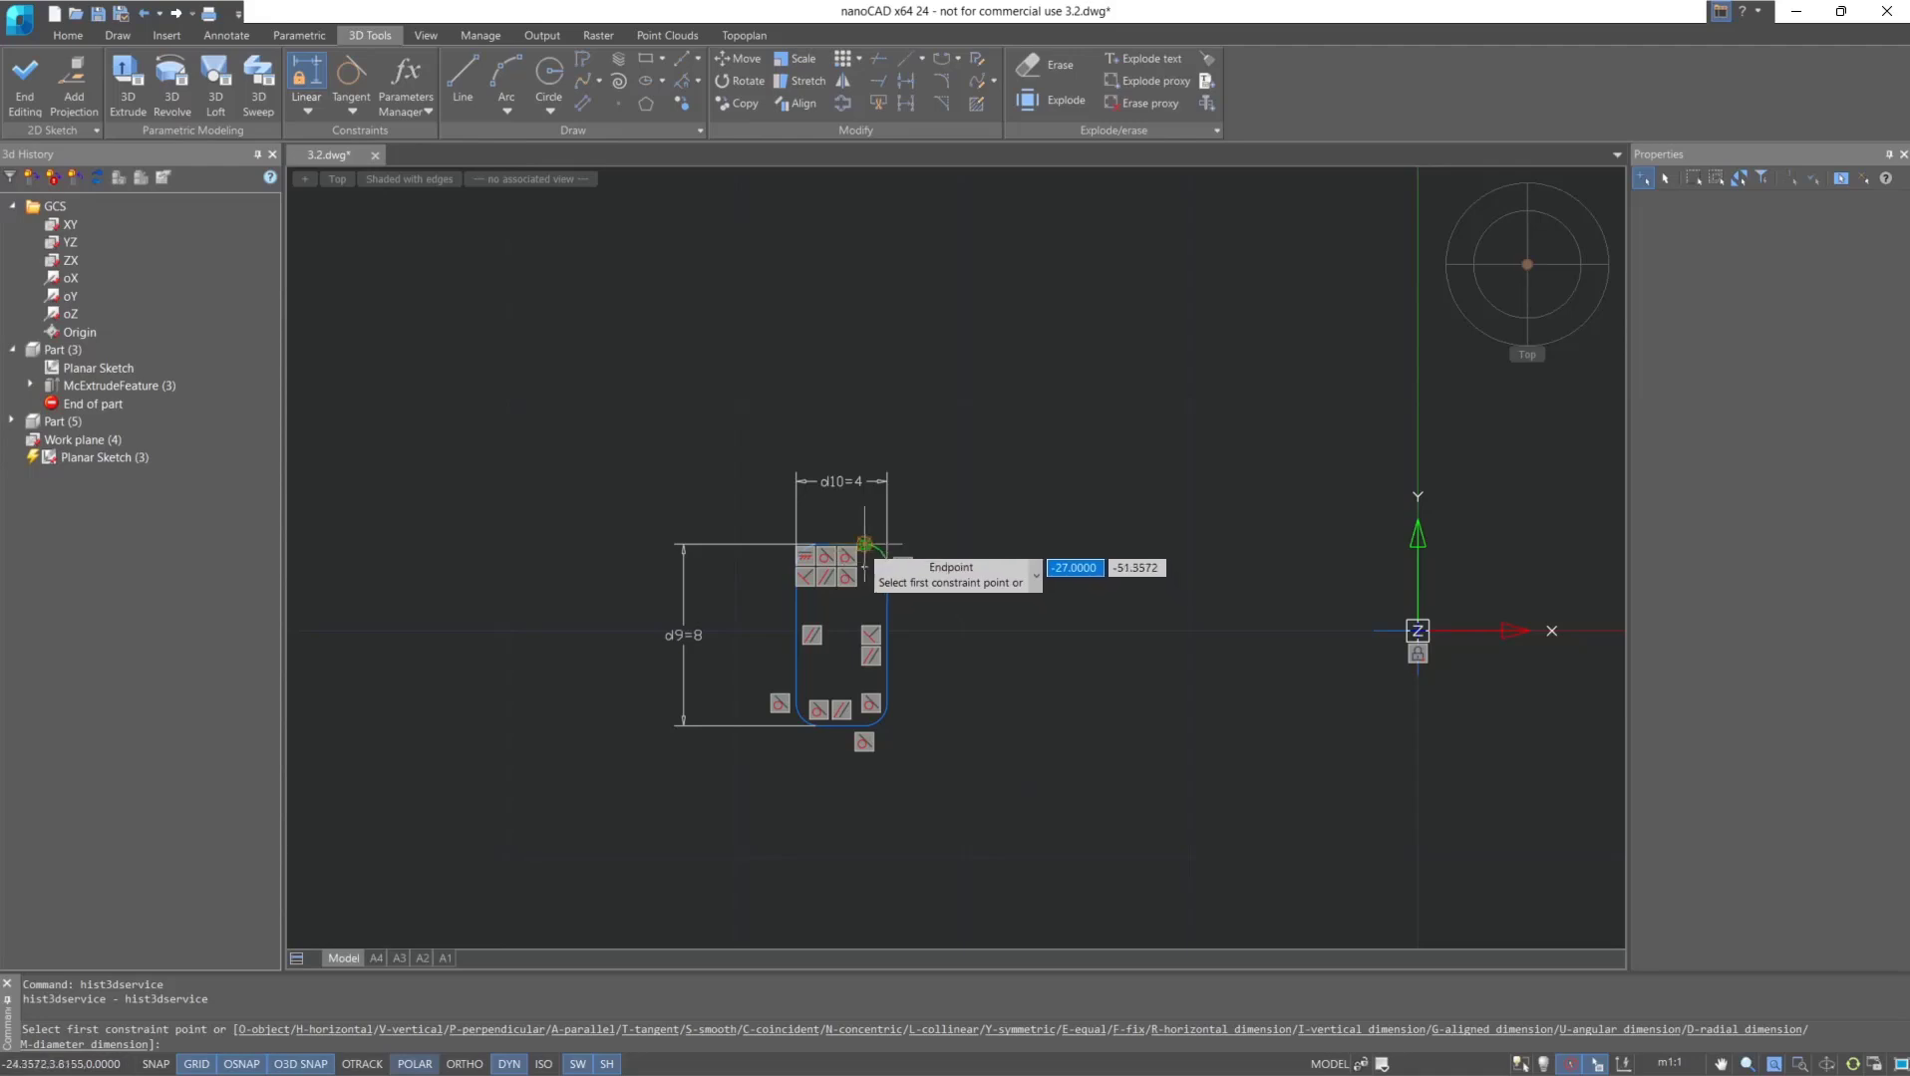
{"action": "left_click", "coordinate": [885, 567]}
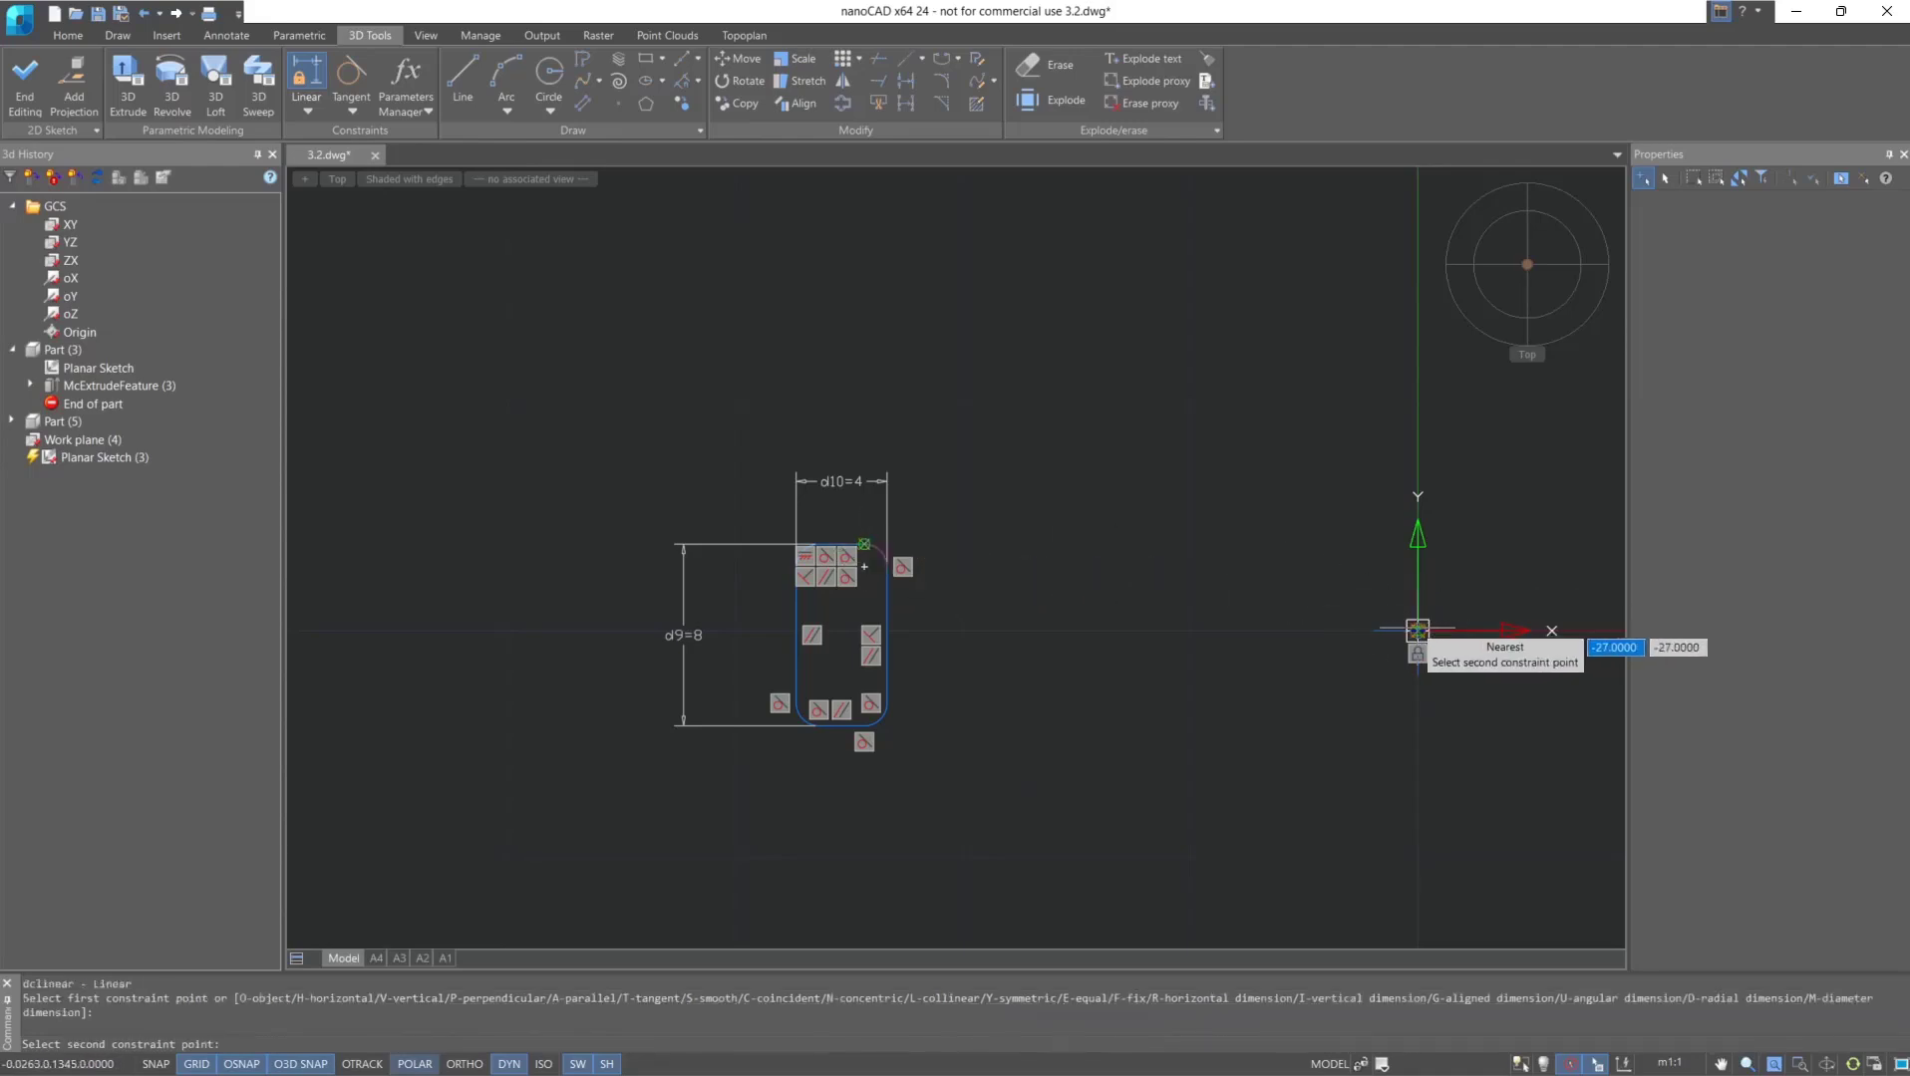
{"action": "left_click", "coordinate": [1417, 630]}
{"action": "left_click", "coordinate": [1492, 586]}
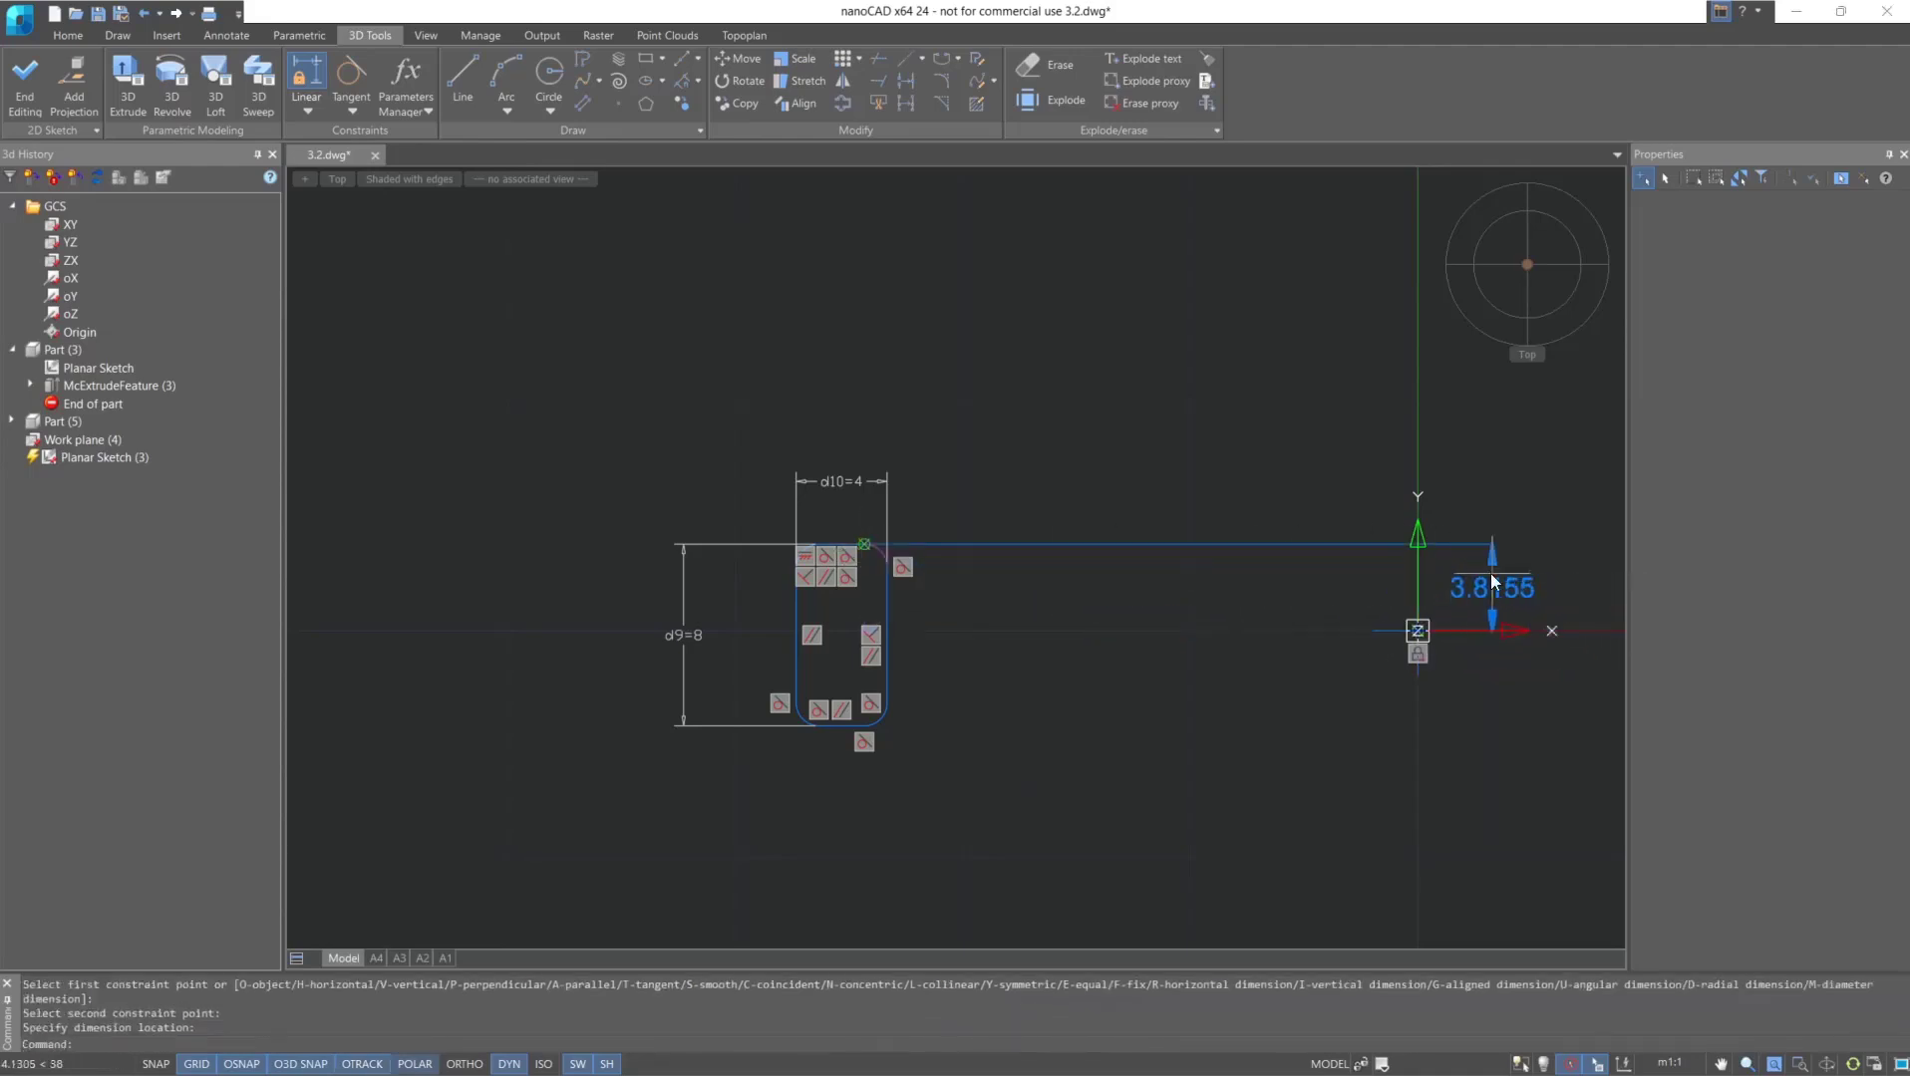
{"action": "type", "text": "4"}
{"action": "key", "text": "Return"}
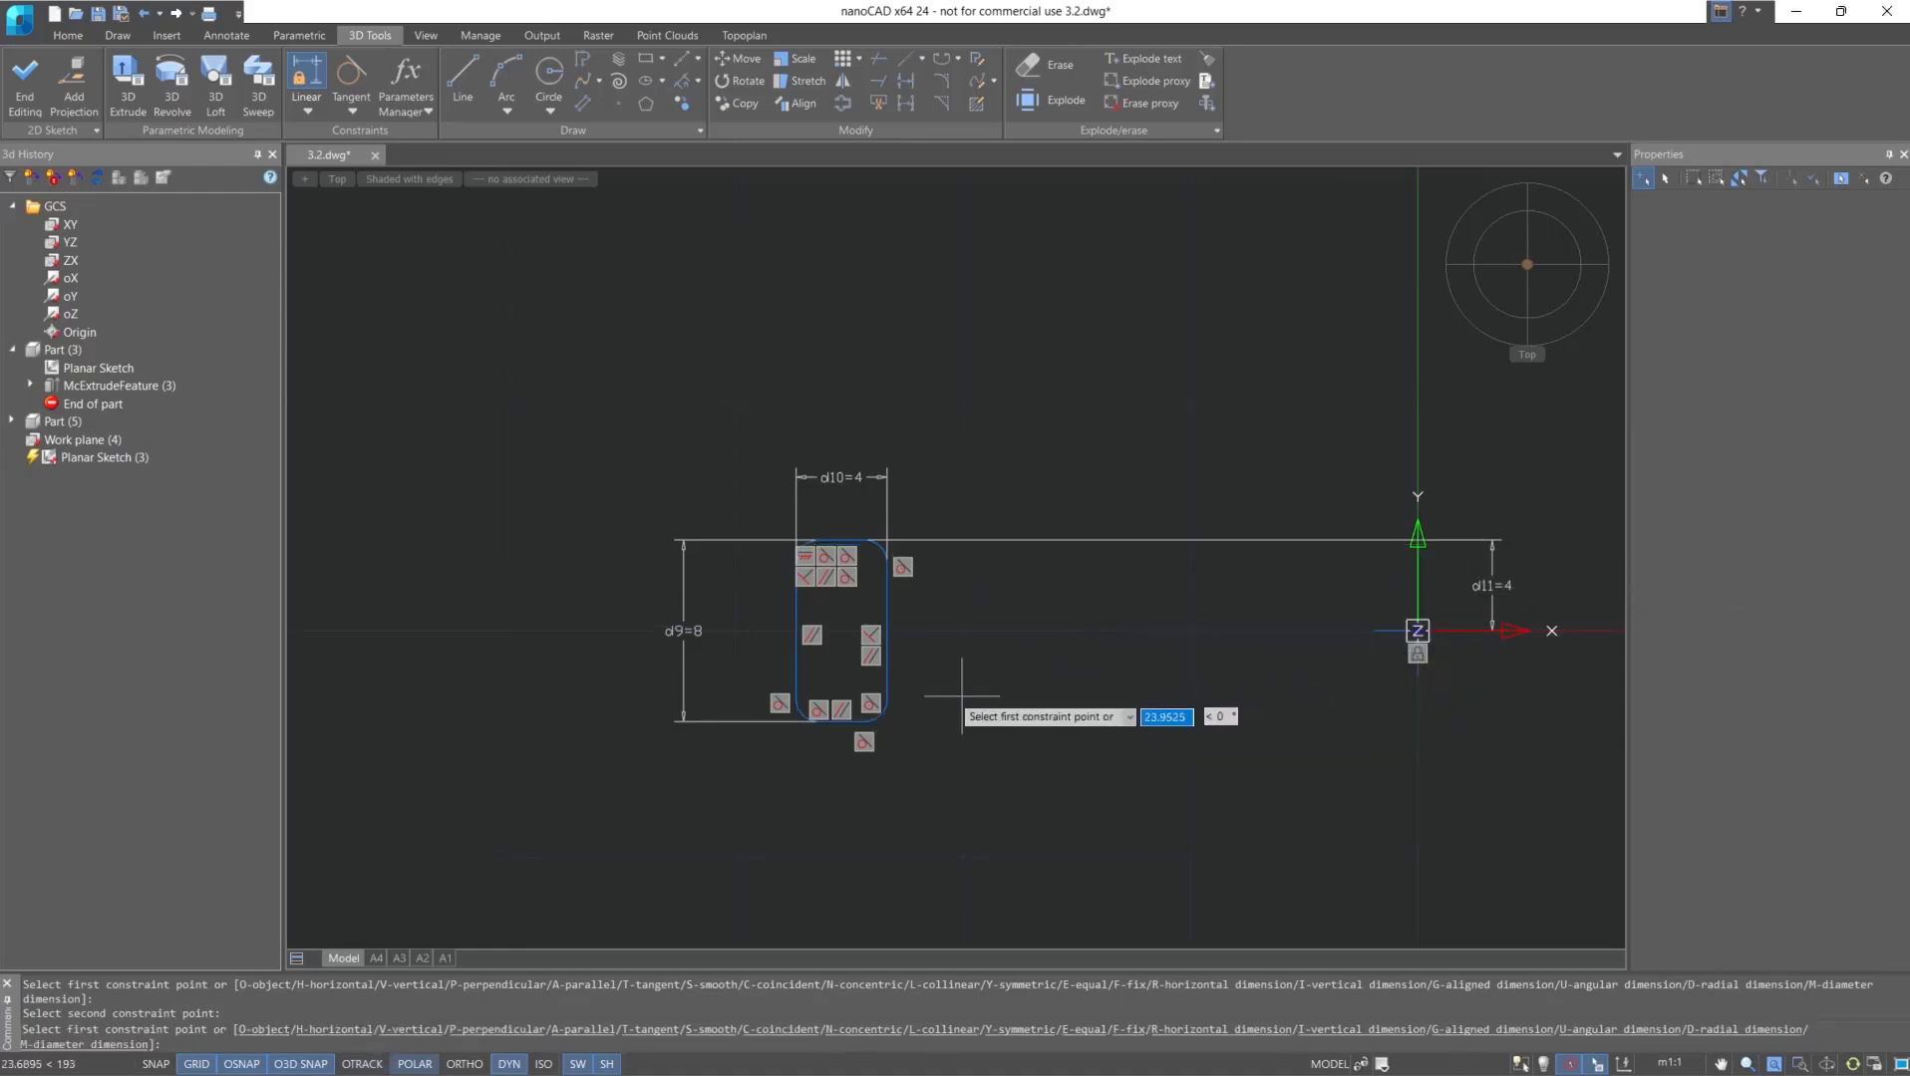
Constrain the horizontal distance from the rectangle's right side to the sketch origin to 2.
{"action": "left_click", "coordinate": [881, 700]}
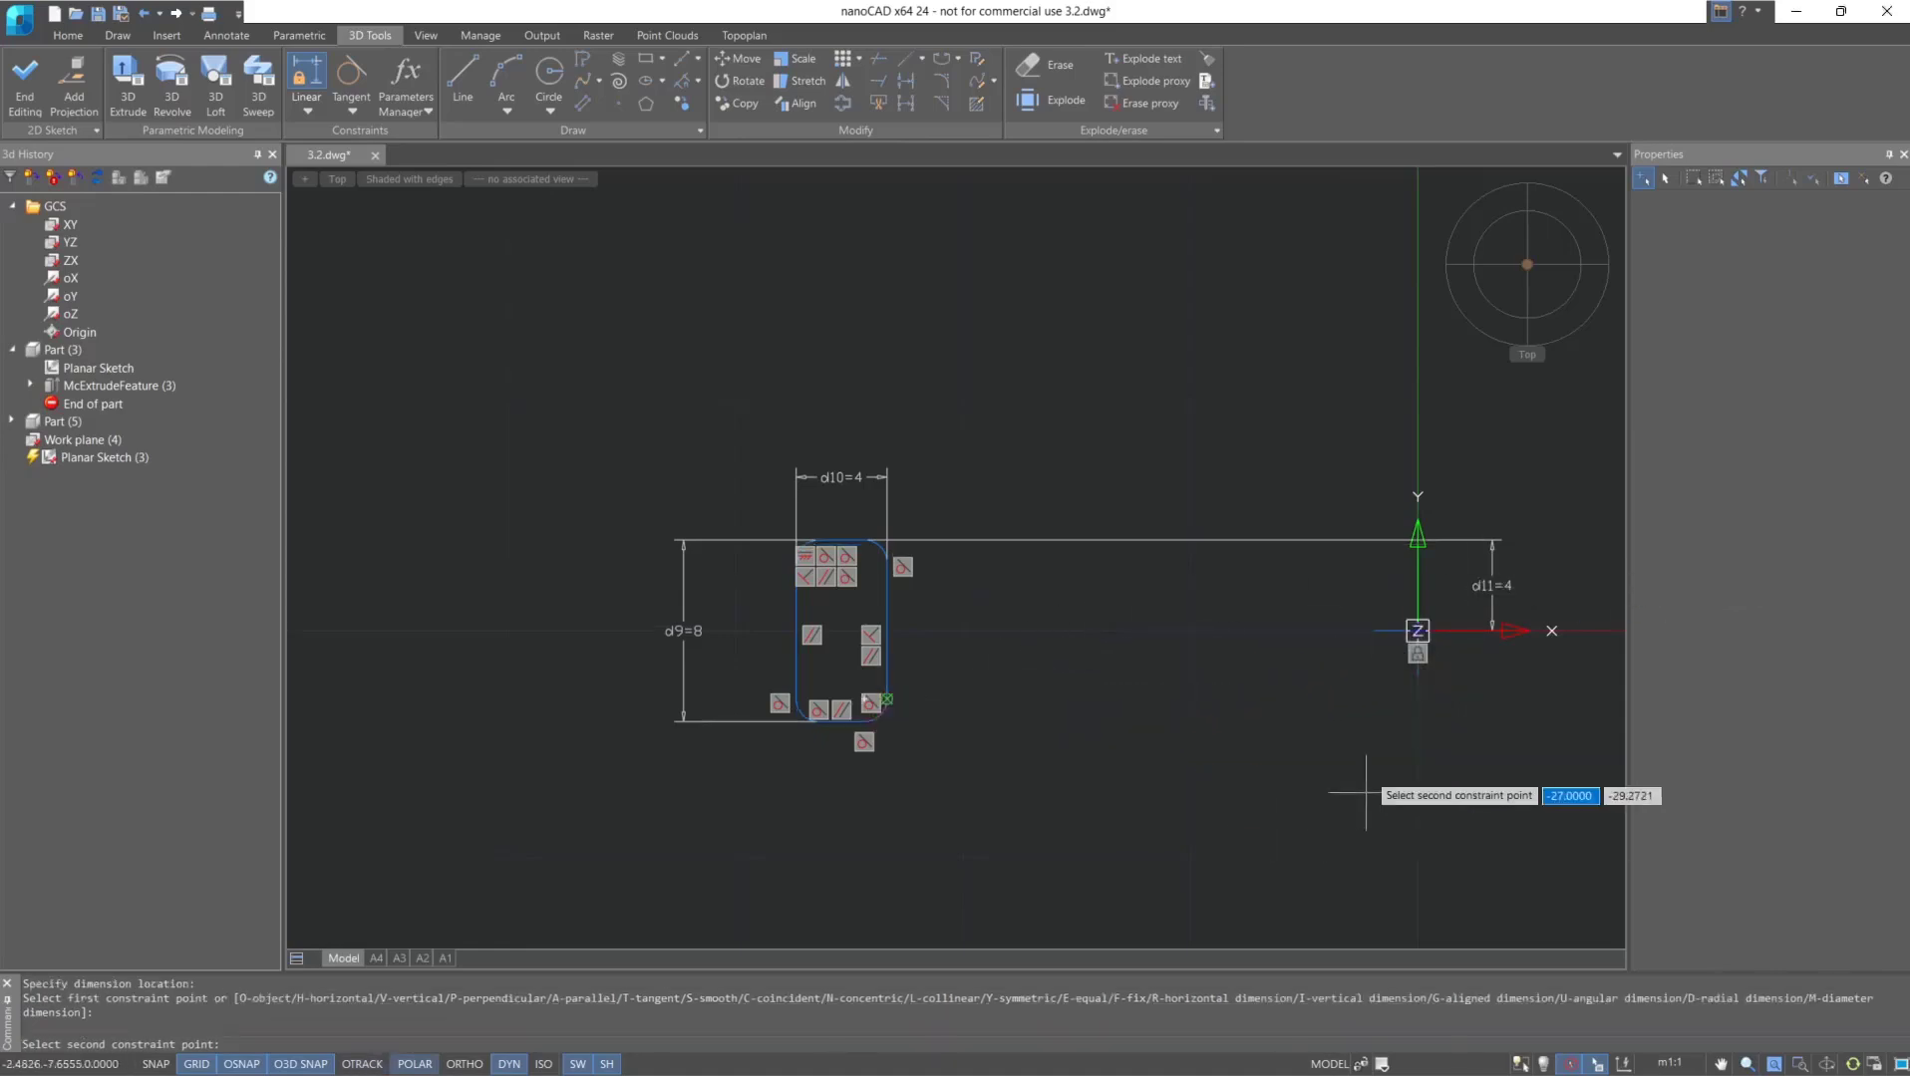
{"action": "left_click", "coordinate": [1418, 630]}
{"action": "left_click", "coordinate": [1415, 826]}
{"action": "type", "text": "2=2"}
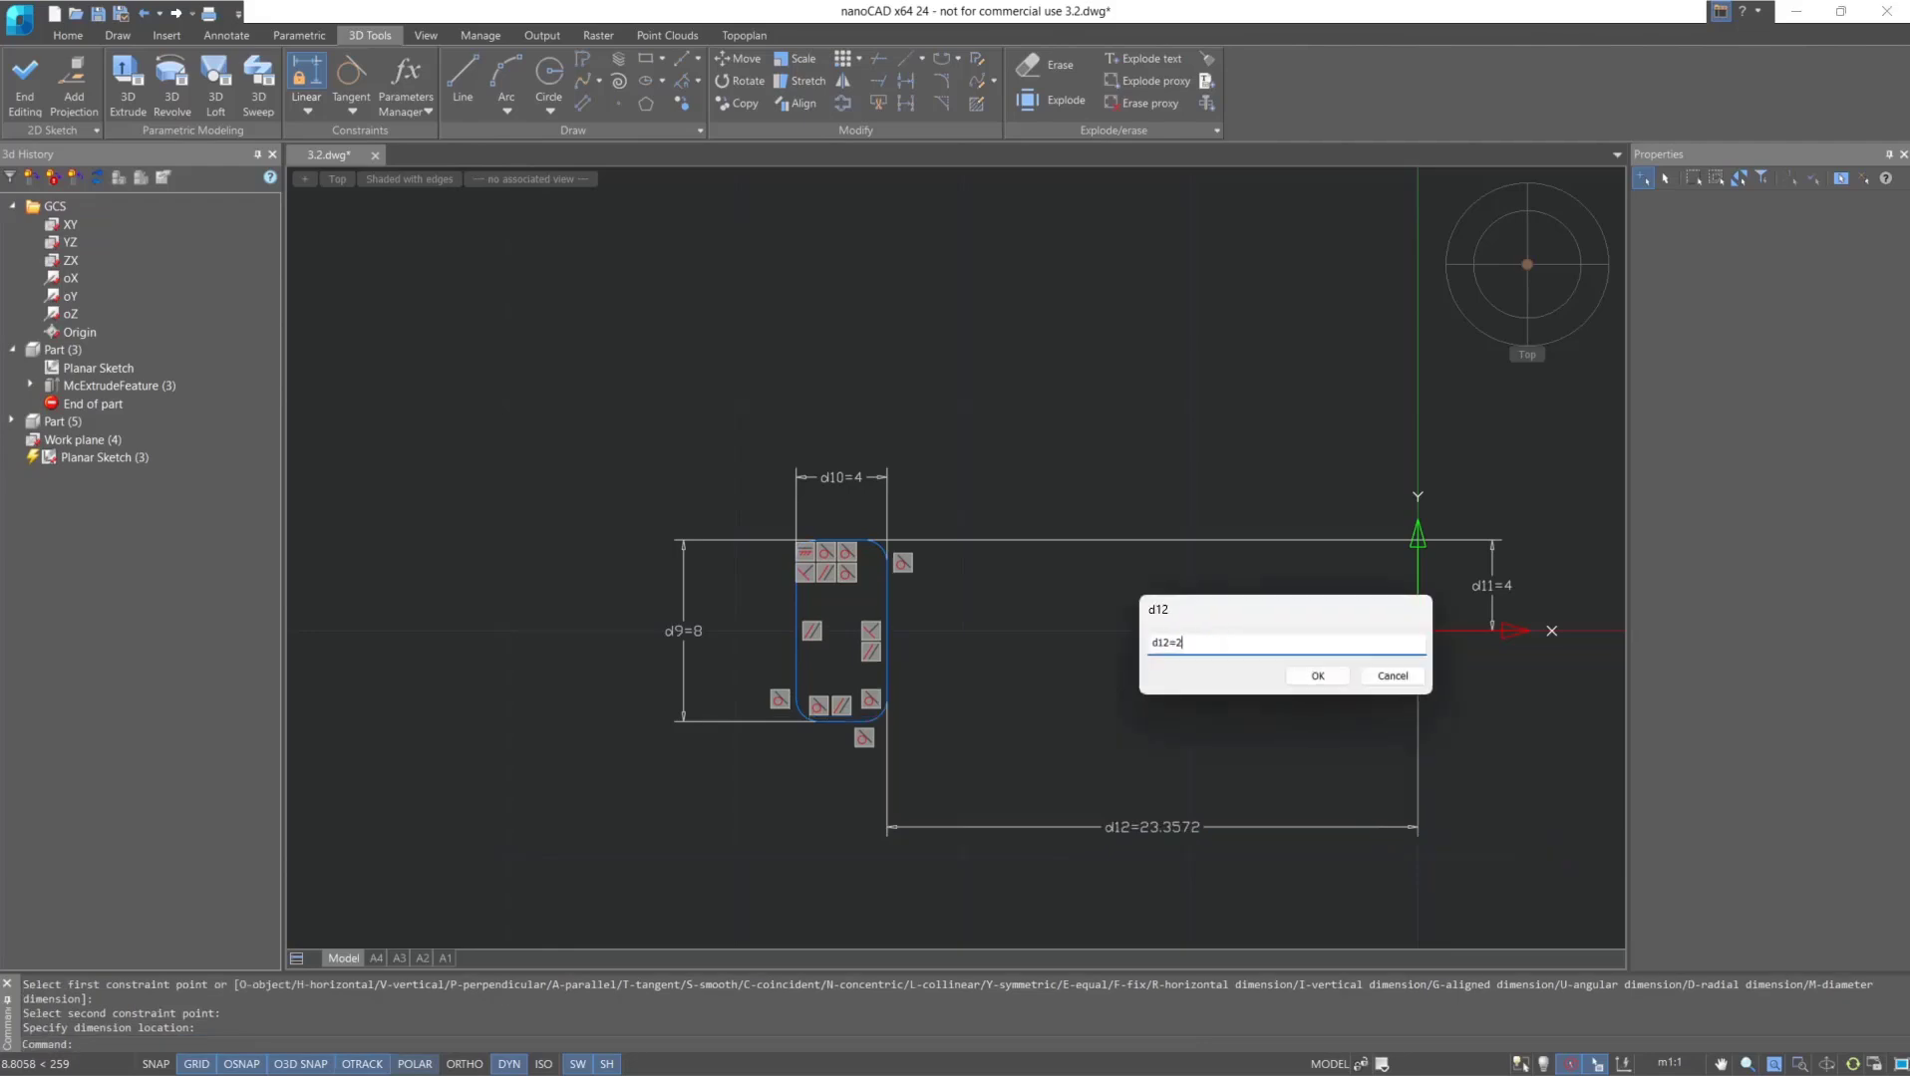
{"action": "key", "text": "Return"}
{"action": "left_click", "coordinate": [1352, 539]}
{"action": "left_click", "coordinate": [1417, 629]}
{"action": "left_click", "coordinate": [1514, 578]}
{"action": "key", "text": "Return"}
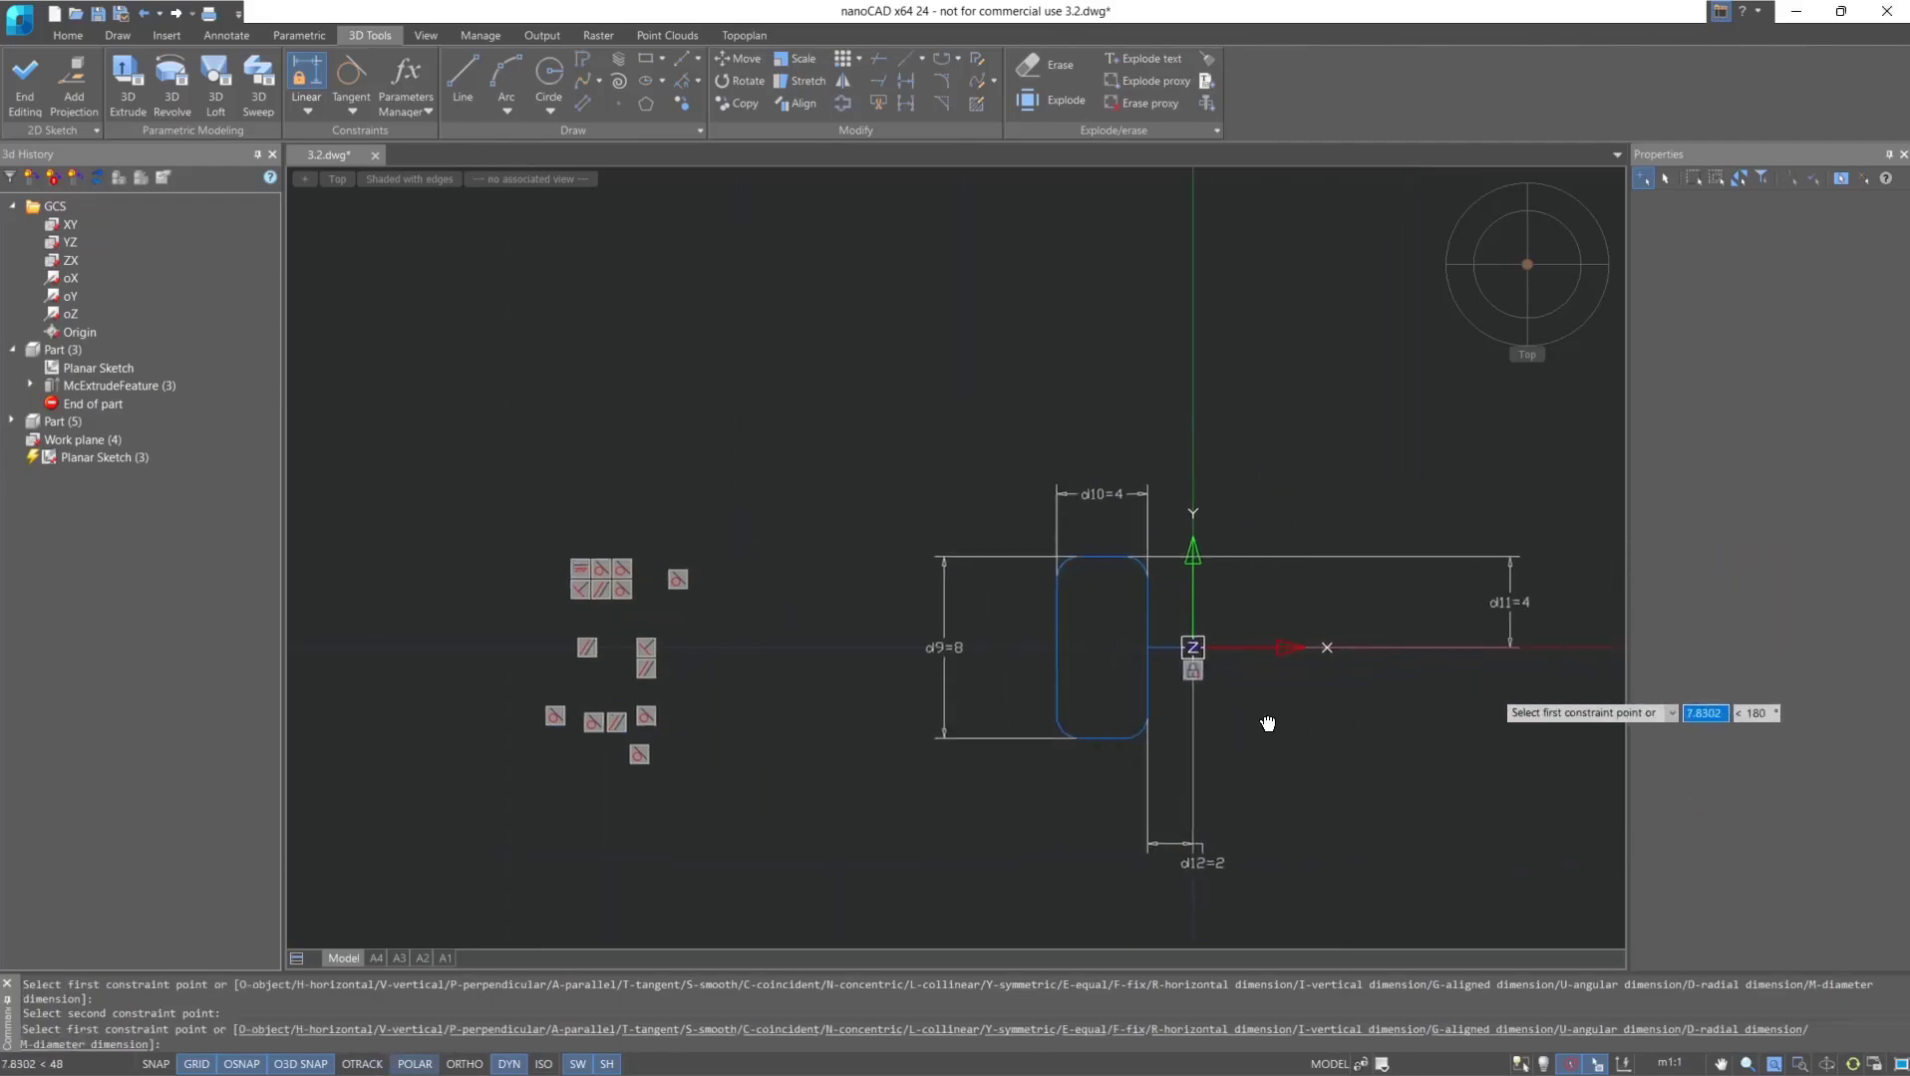
{"action": "key", "text": "Escape"}
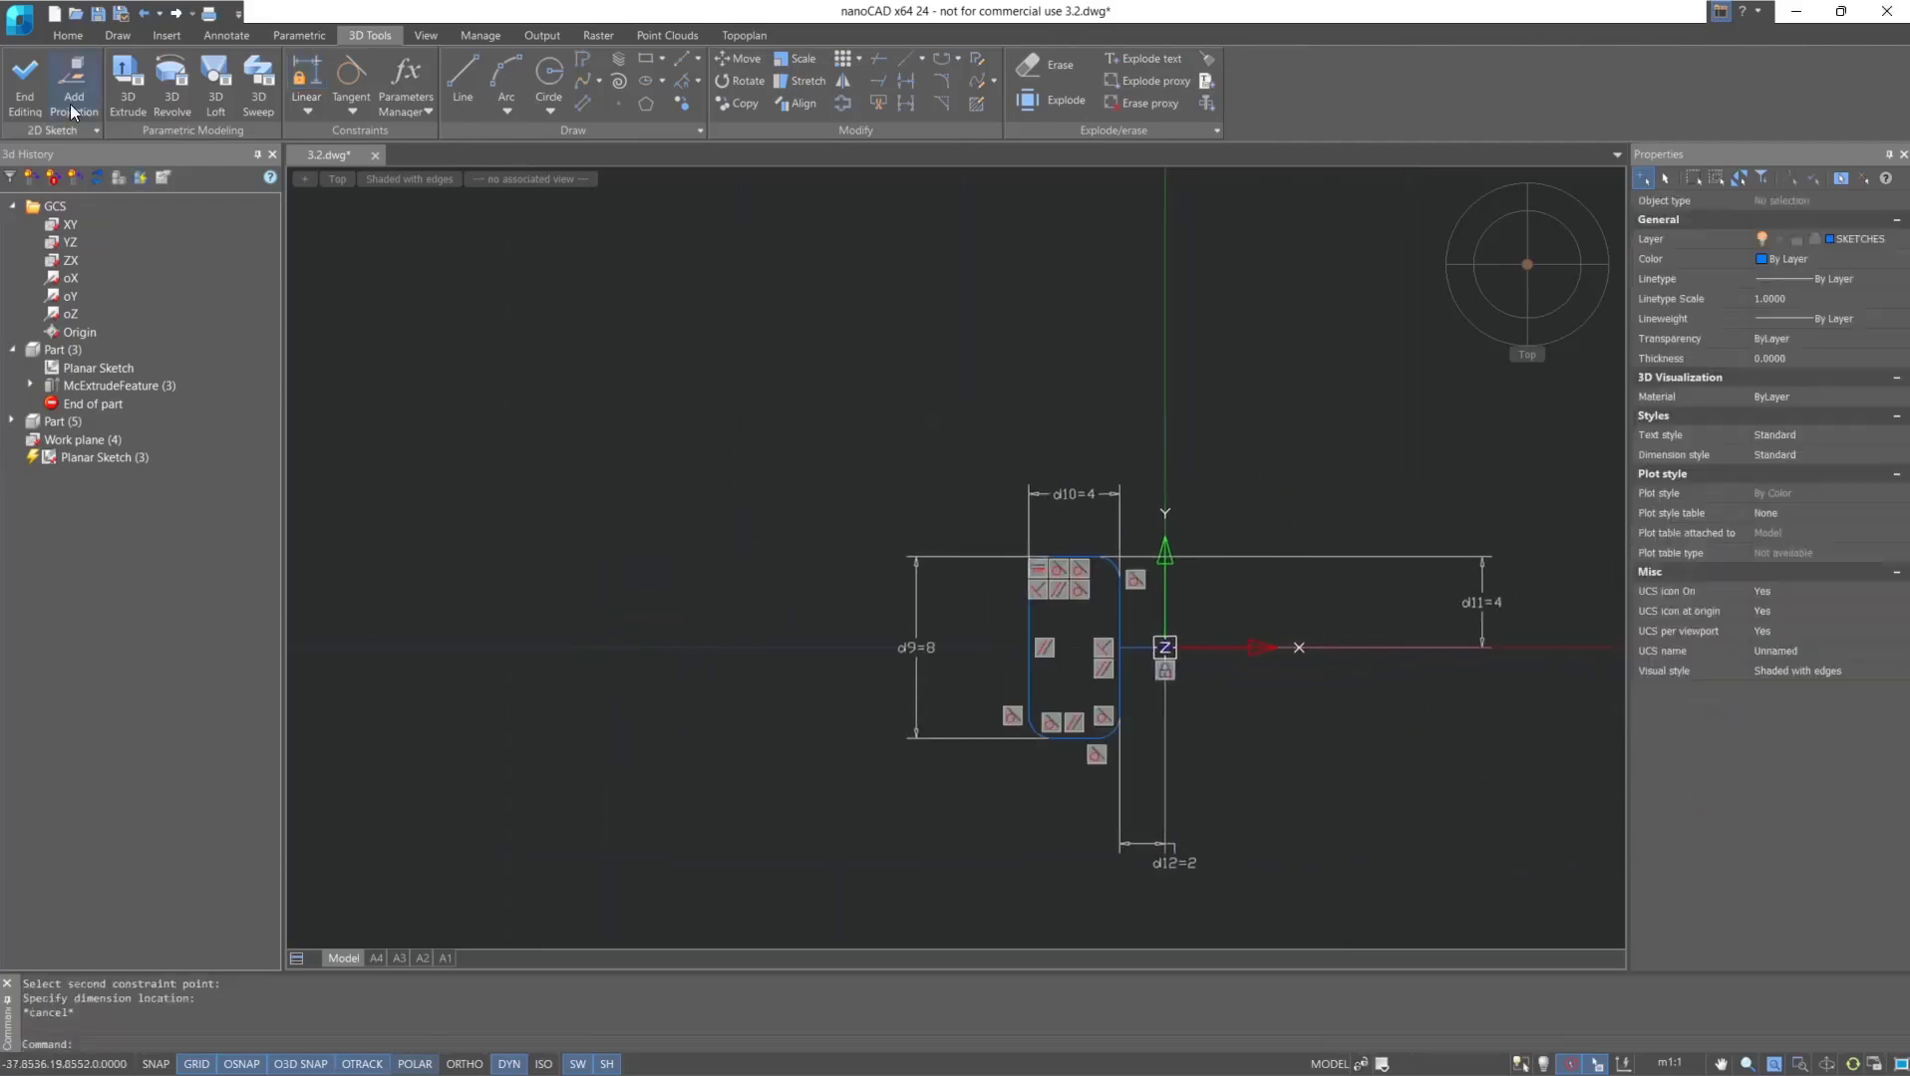
Finish the sketch and extrude the rounded-rectangle profile 12 in the reverse direction with 3D Extrude.
{"action": "left_click", "coordinate": [26, 80]}
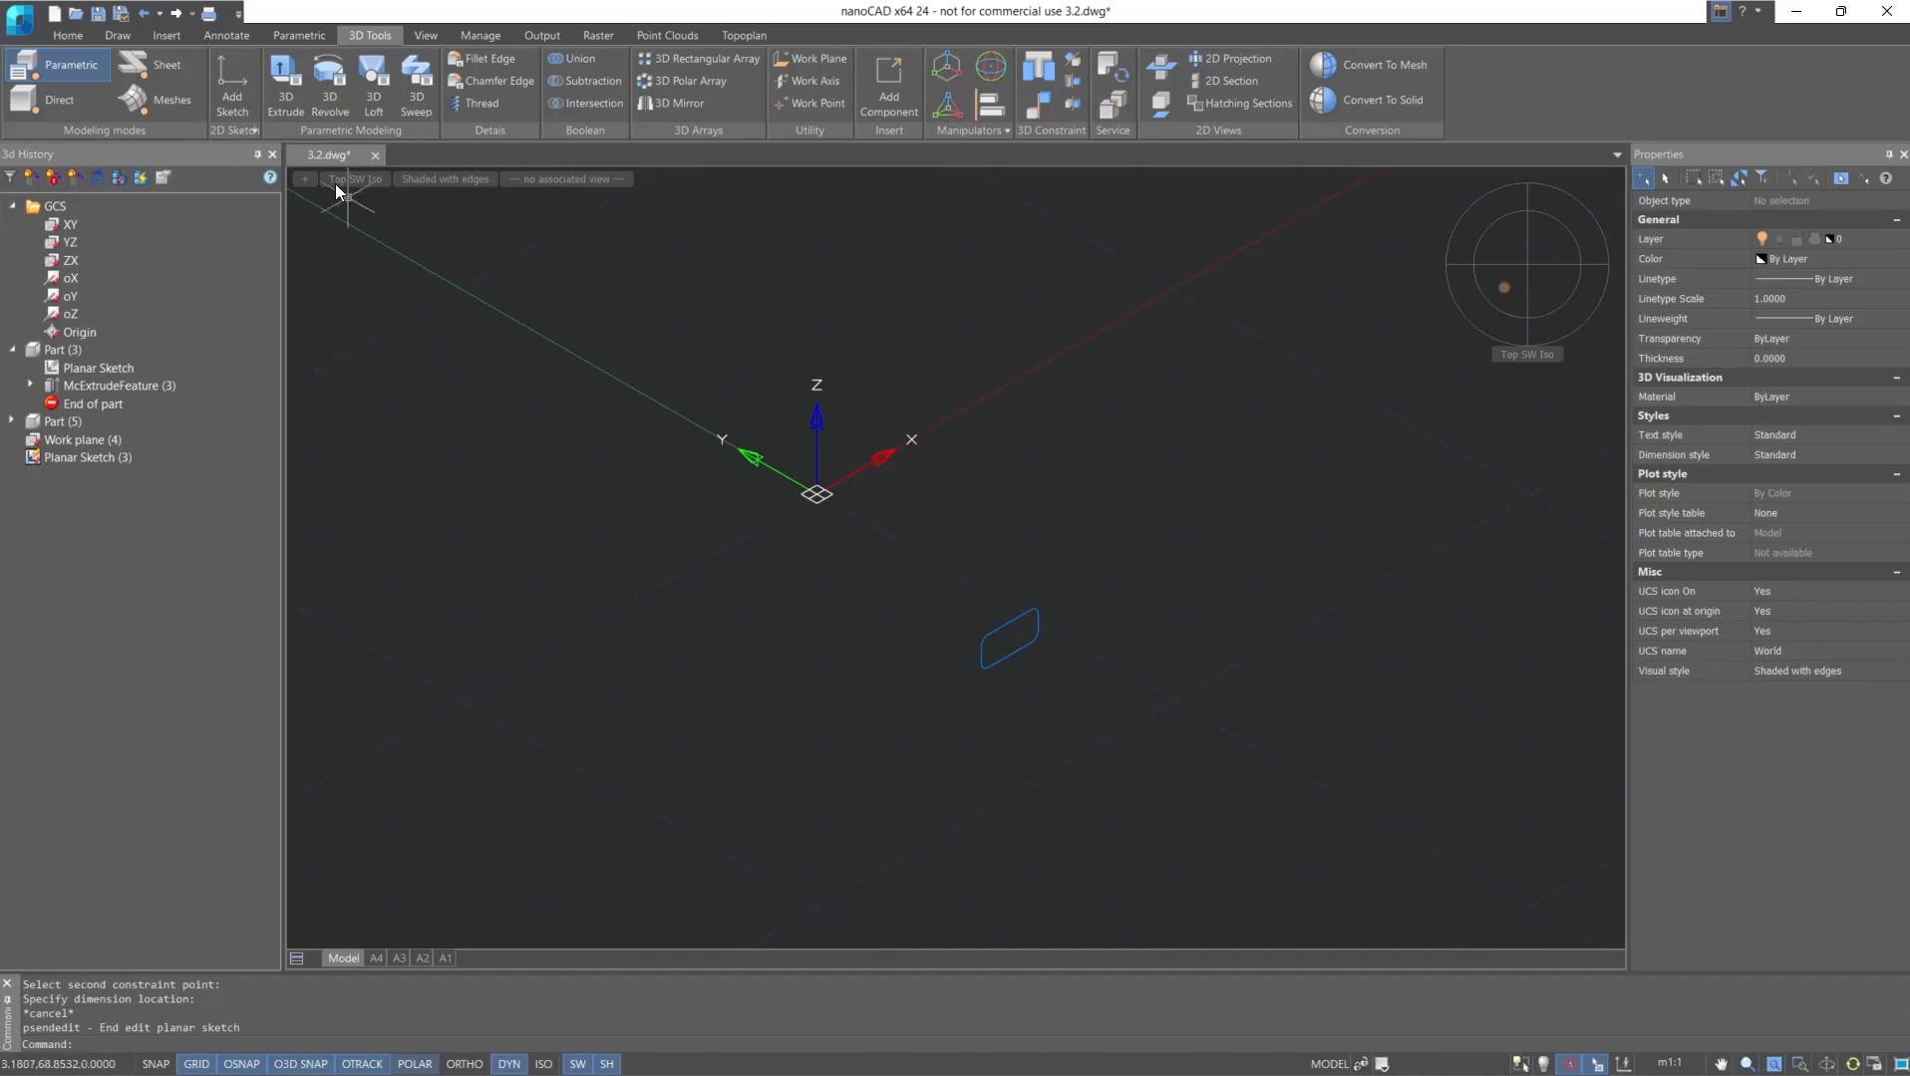
{"action": "left_click", "coordinate": [268, 84]}
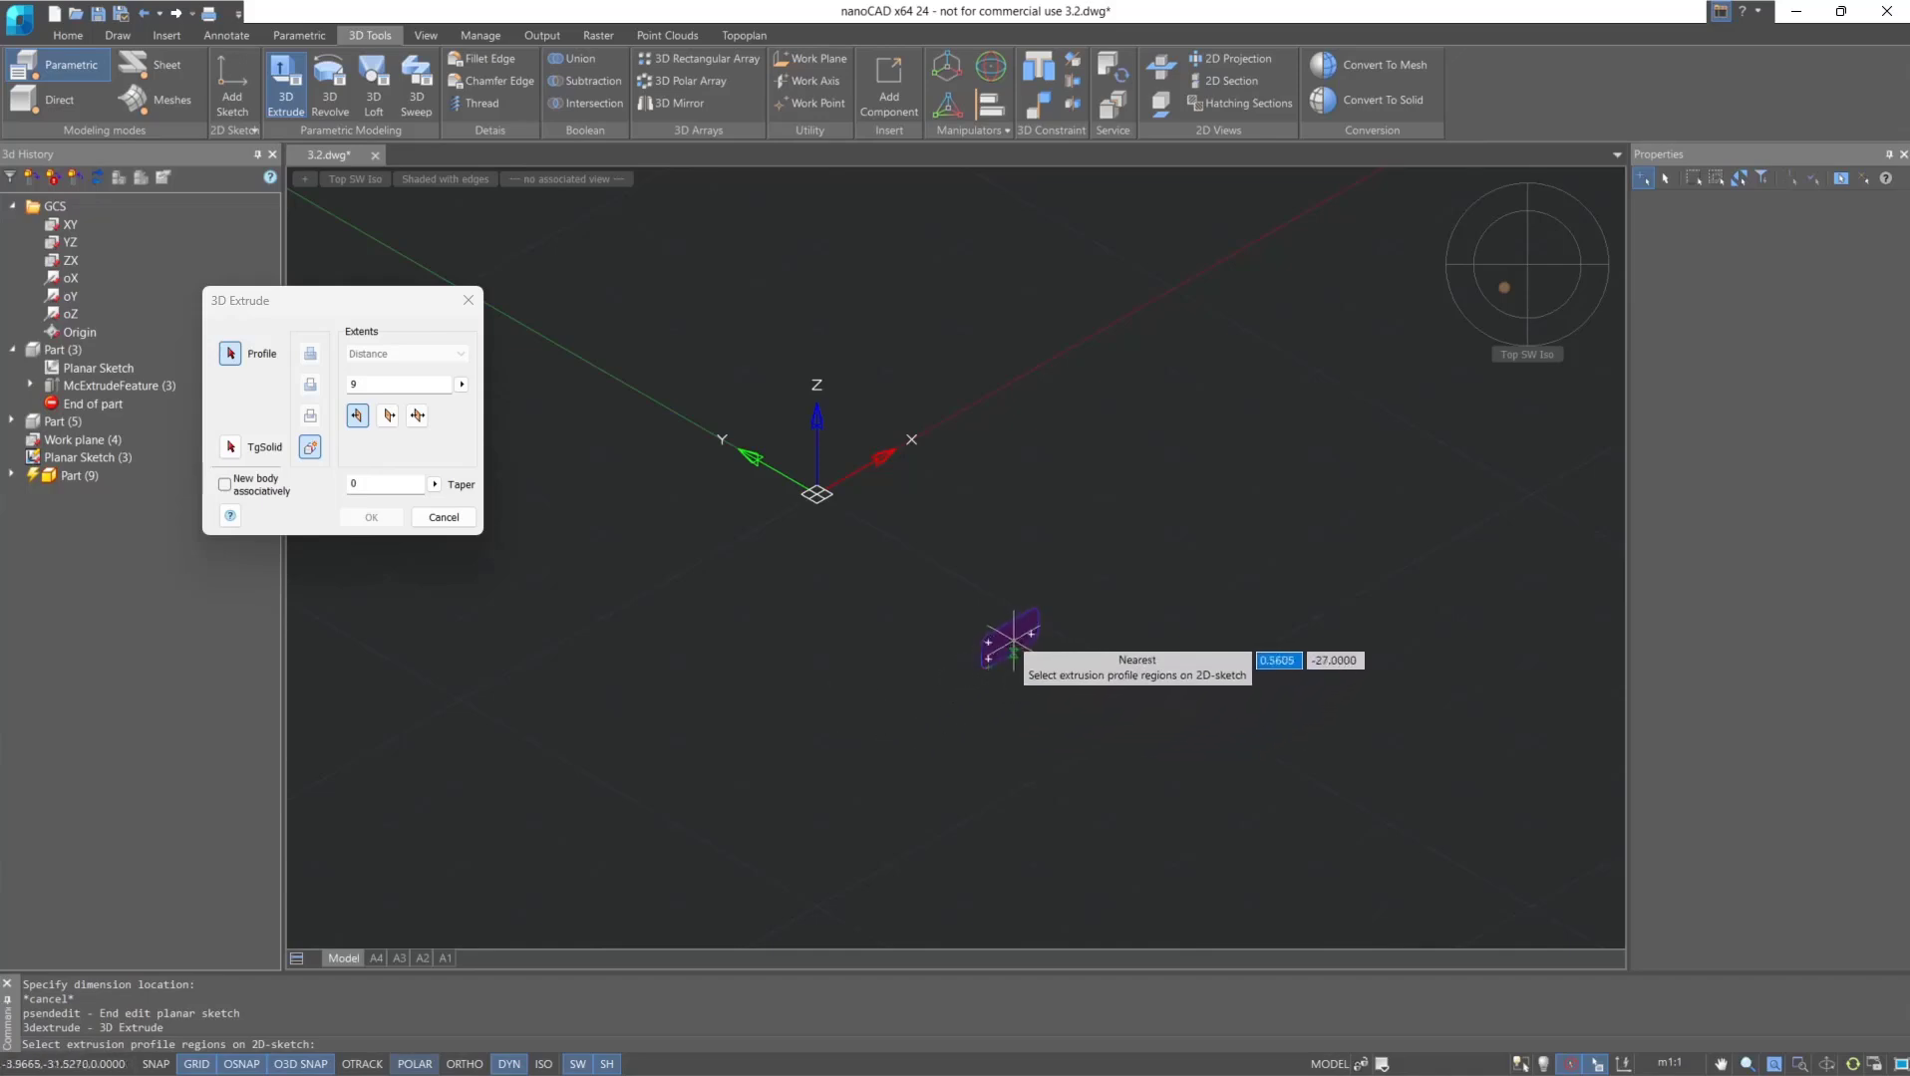
{"action": "left_click", "coordinate": [991, 646]}
{"action": "scroll", "coordinate": [1069, 743], "scroll_direction": "up", "scroll_amount": 2}
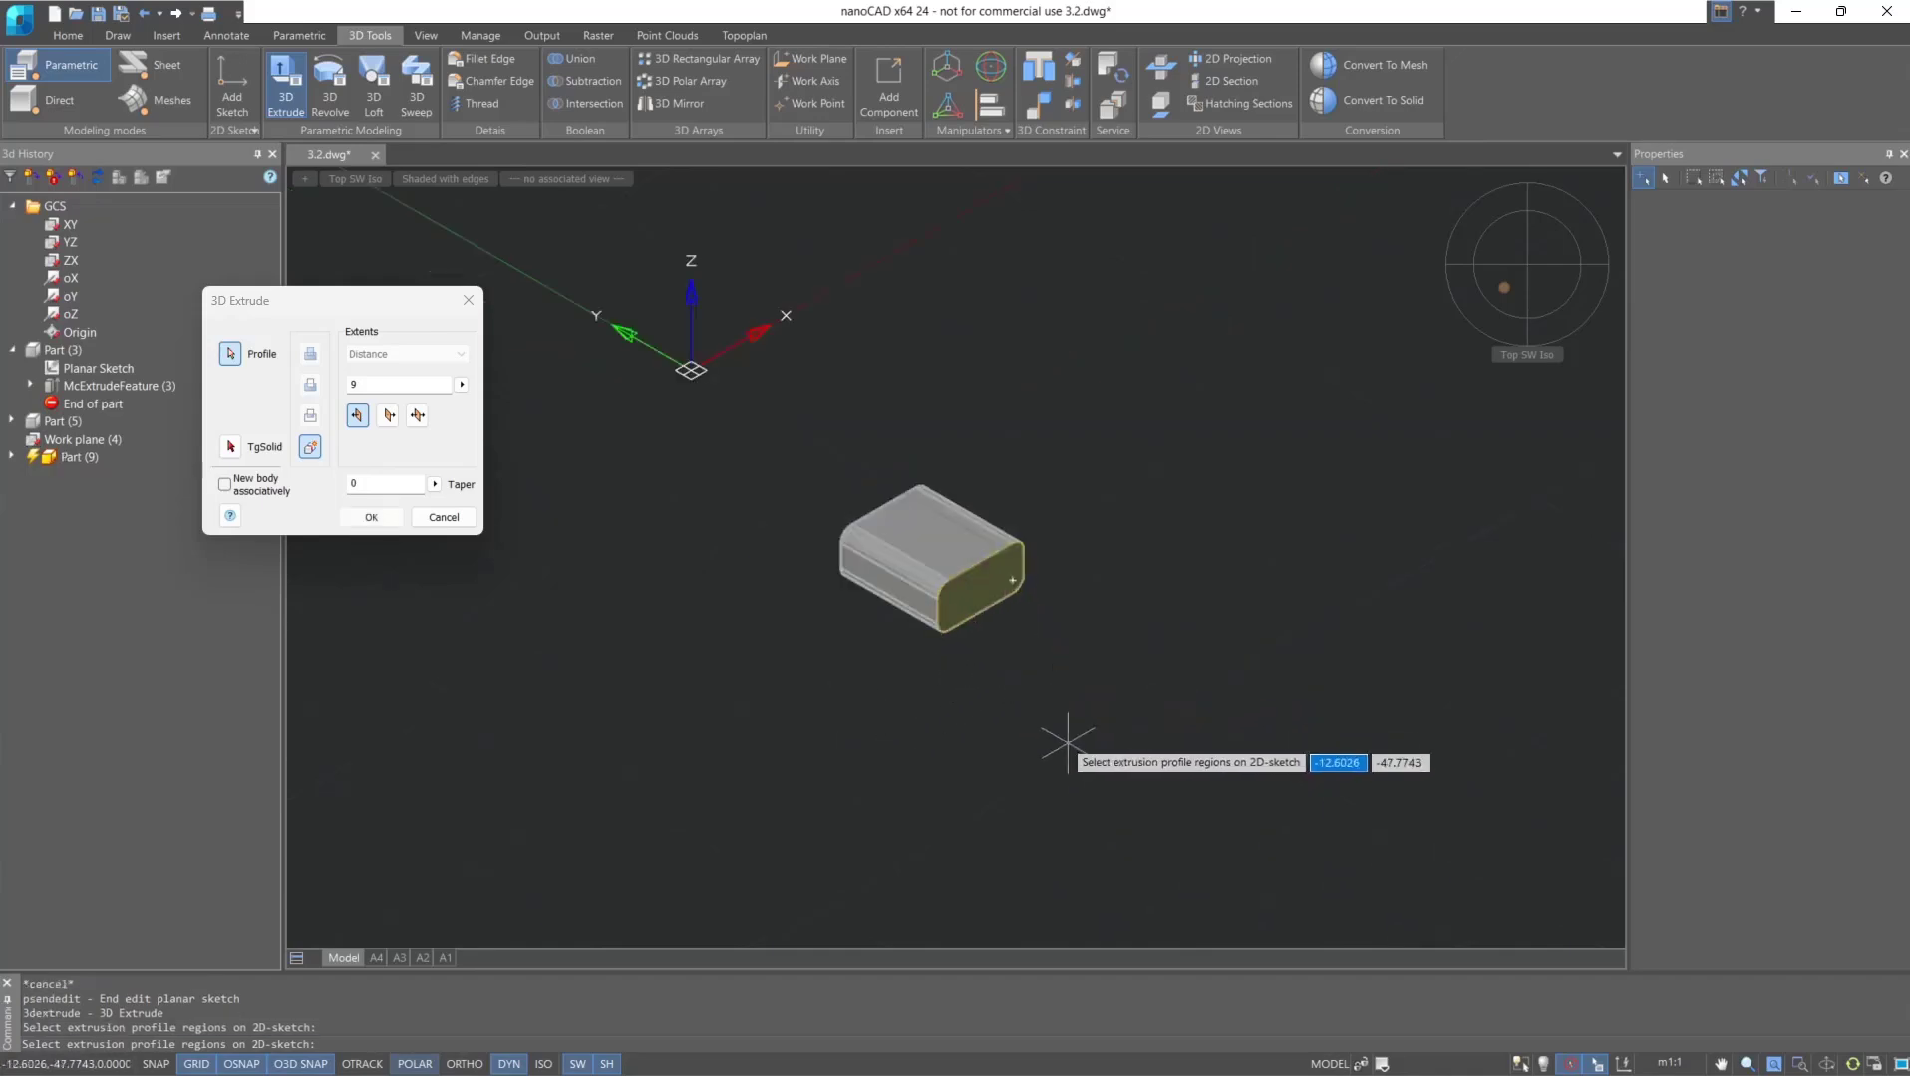
{"action": "double_click", "coordinate": [376, 385]}
{"action": "type", "text": "12"}
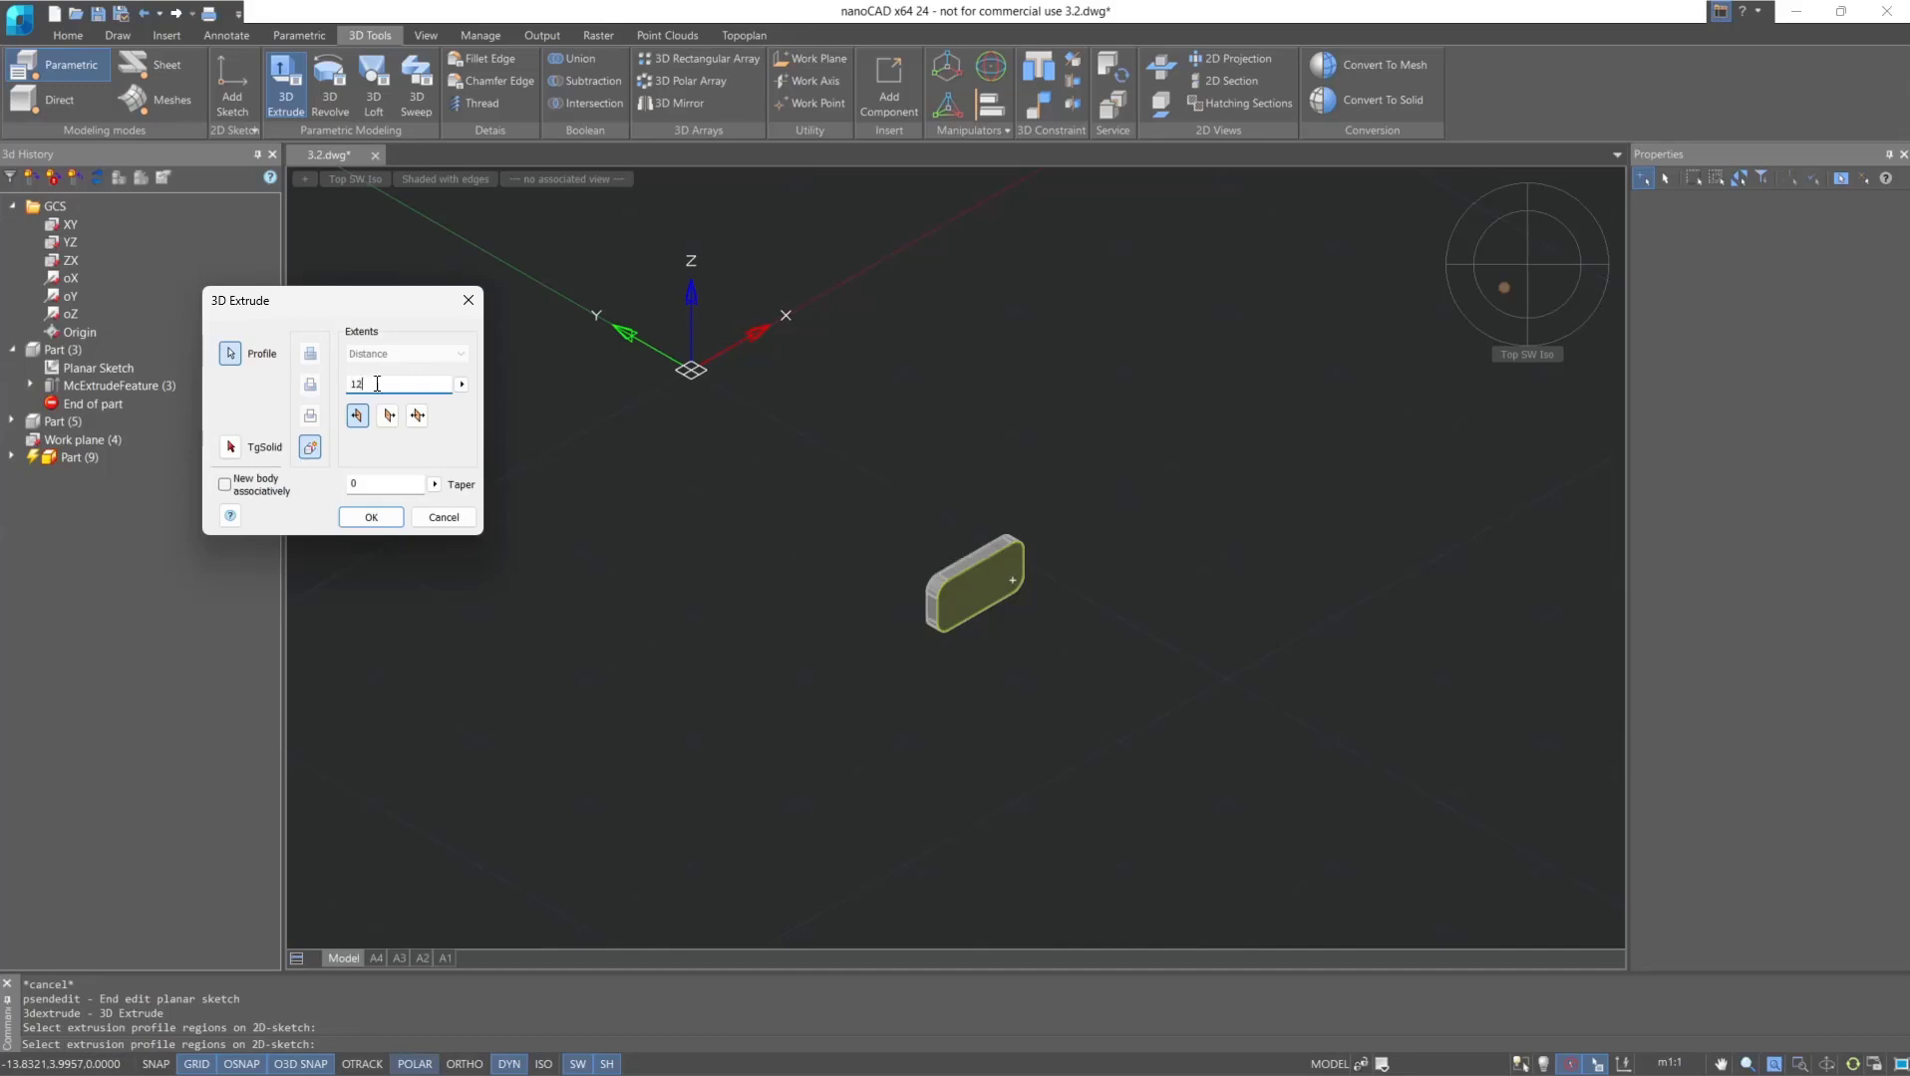
{"action": "left_click", "coordinate": [387, 418]}
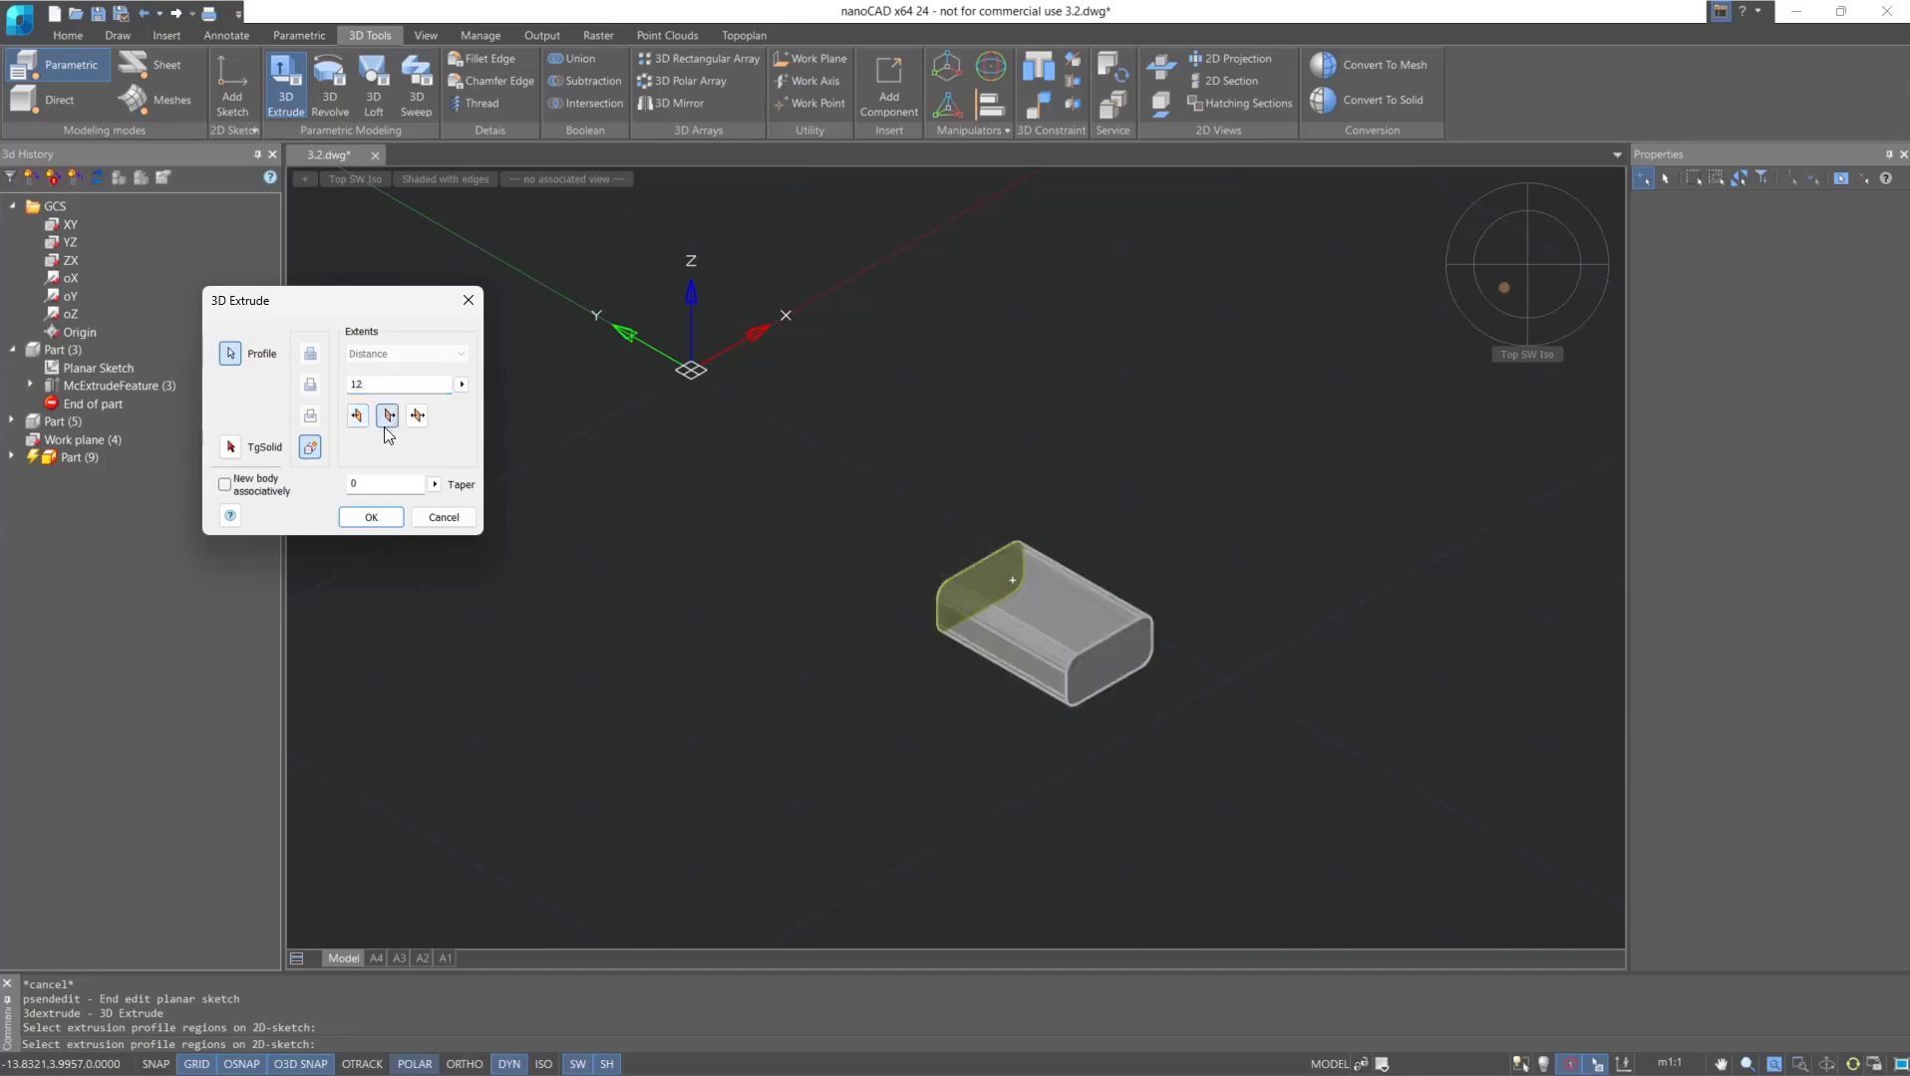
{"action": "left_click", "coordinate": [369, 516]}
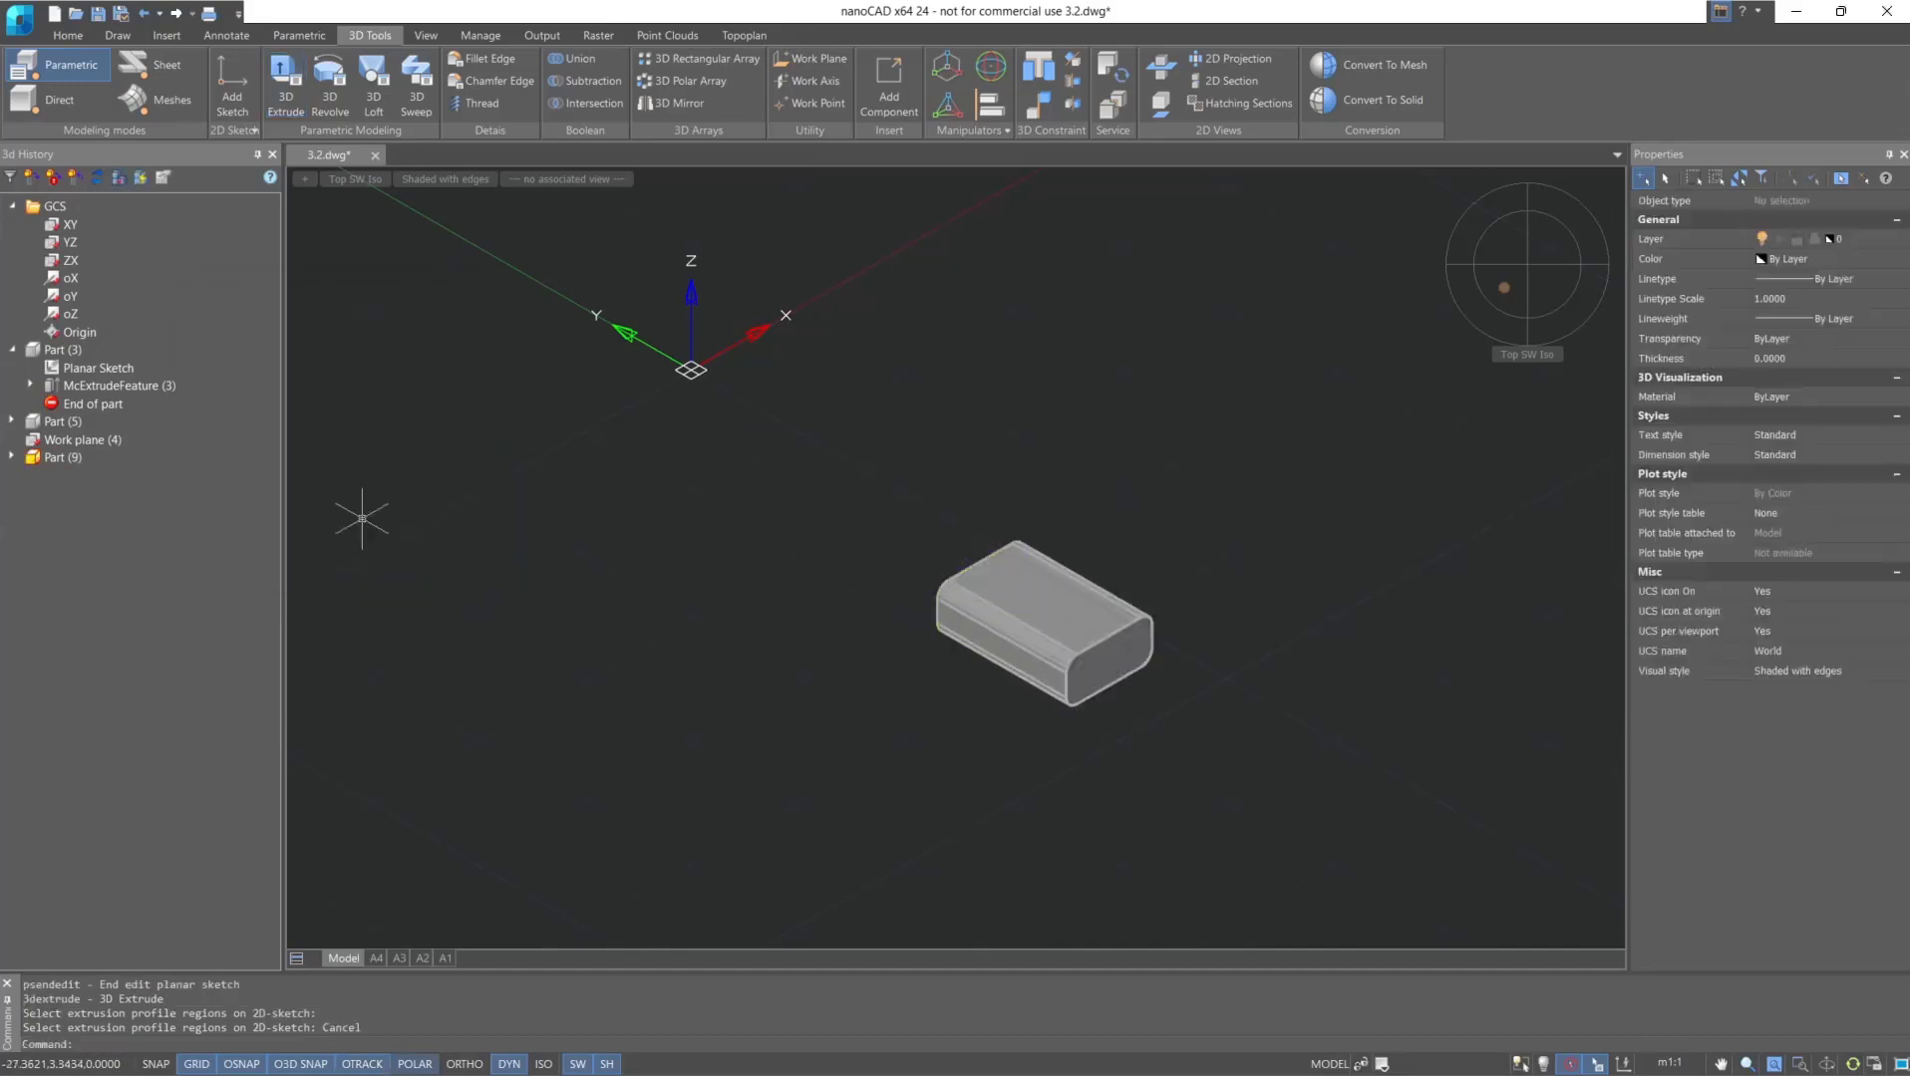
Add a work plane with a signed offset of 10 from the front end face of the extruded block.
{"action": "left_click", "coordinate": [799, 55]}
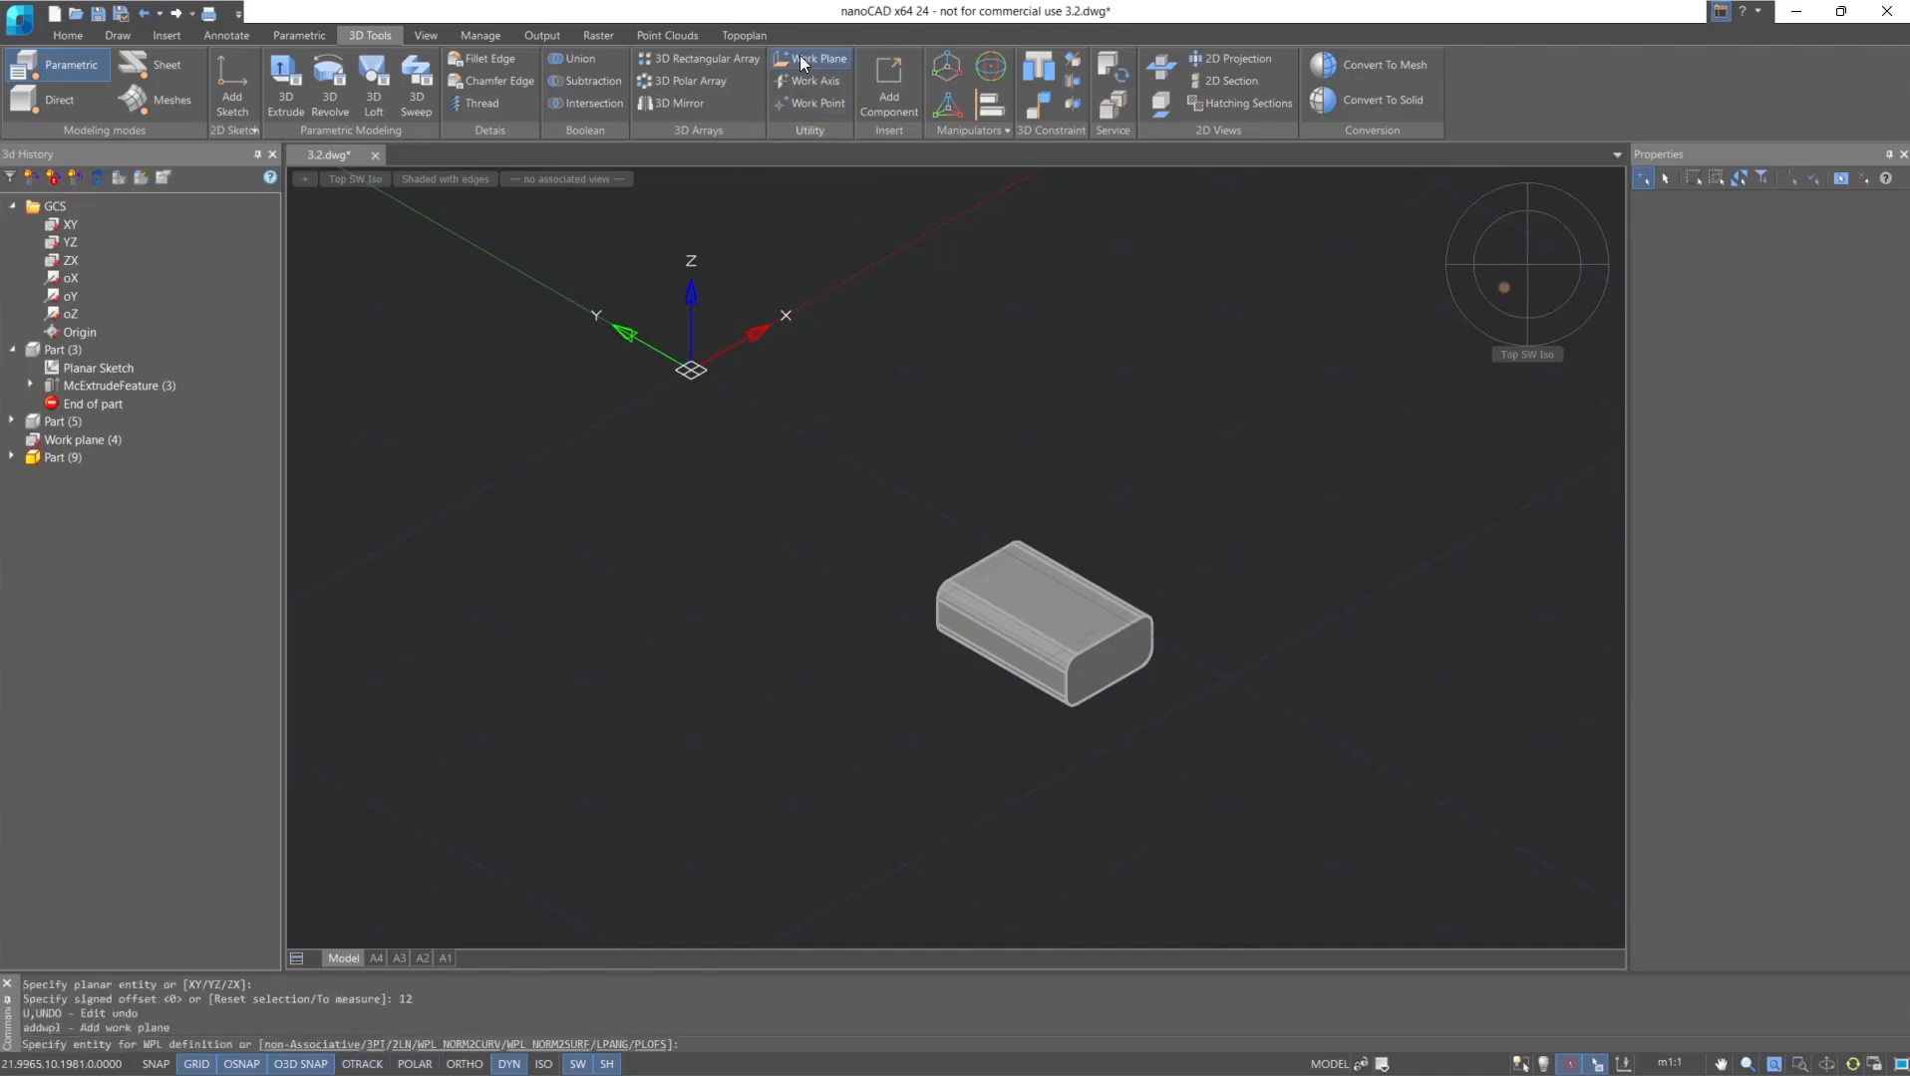
{"action": "left_click", "coordinate": [650, 1045]}
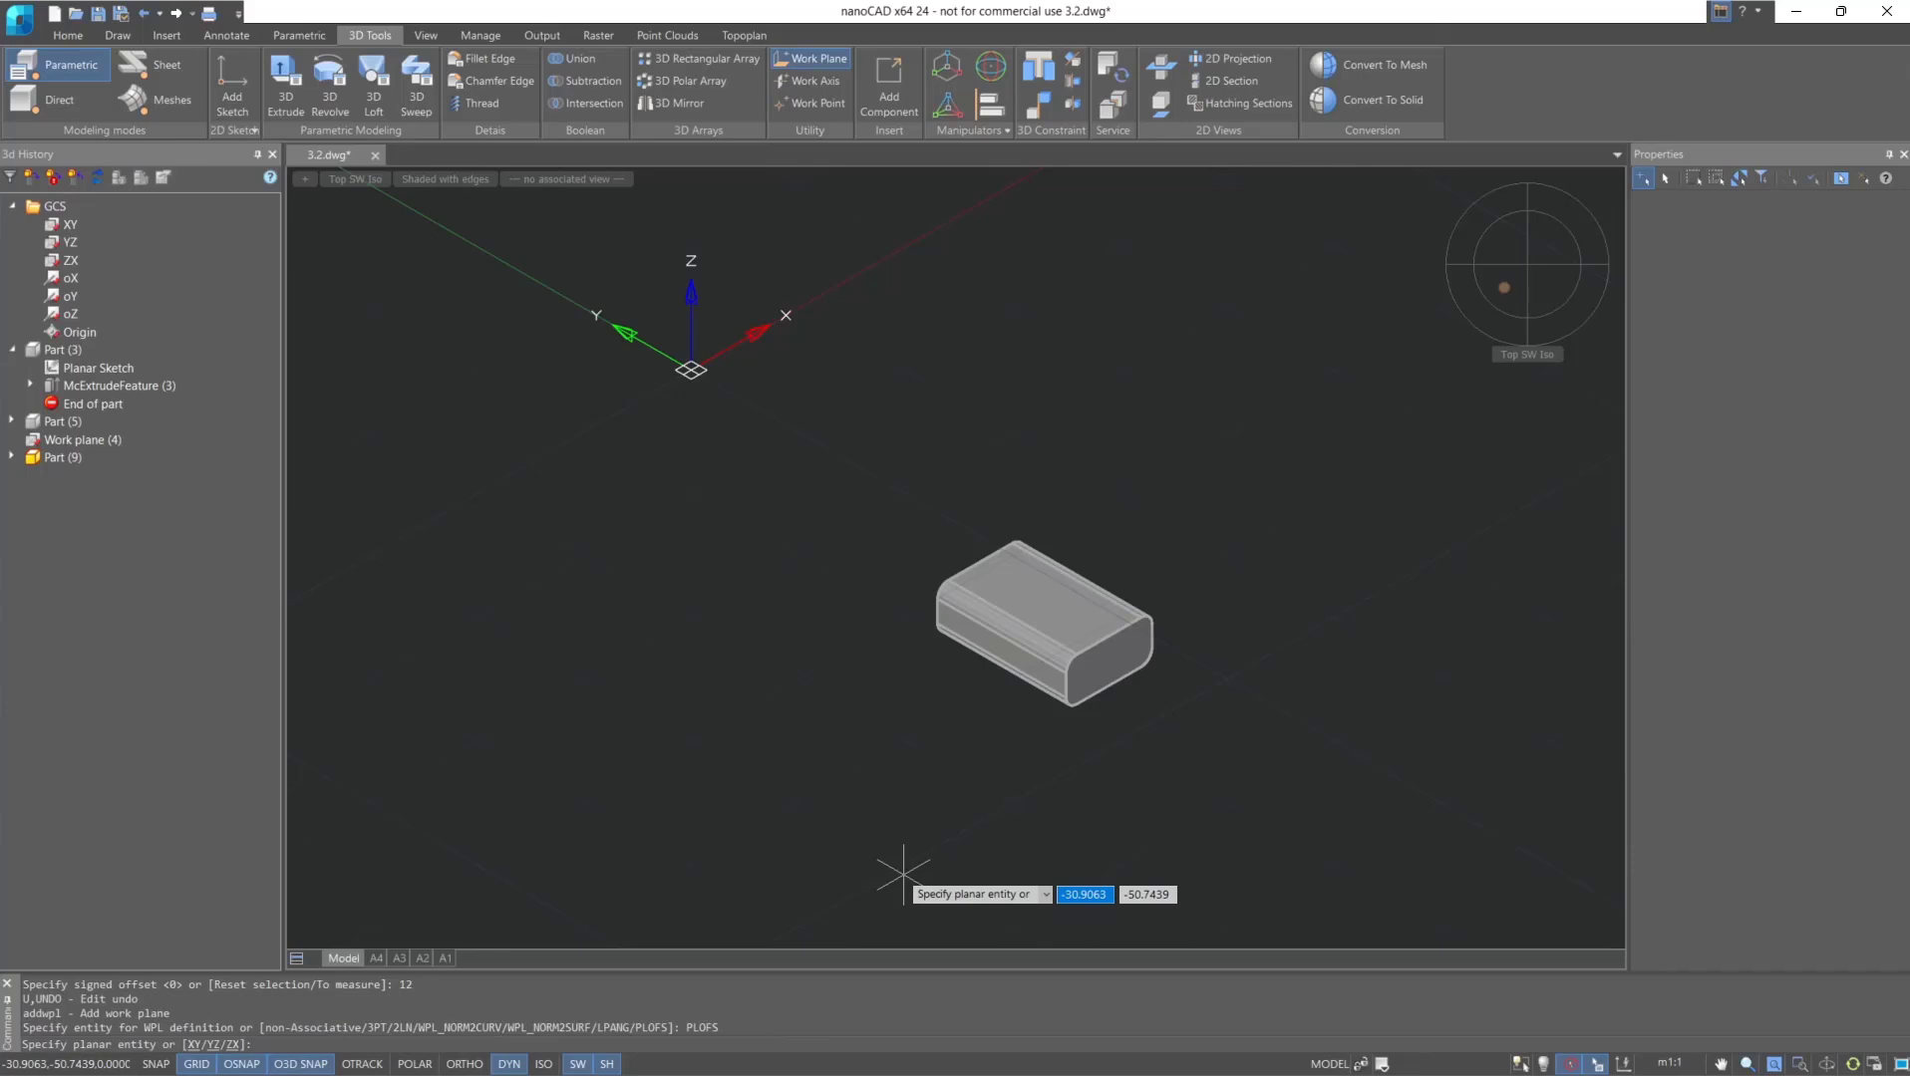
{"action": "left_click", "coordinate": [1095, 676]}
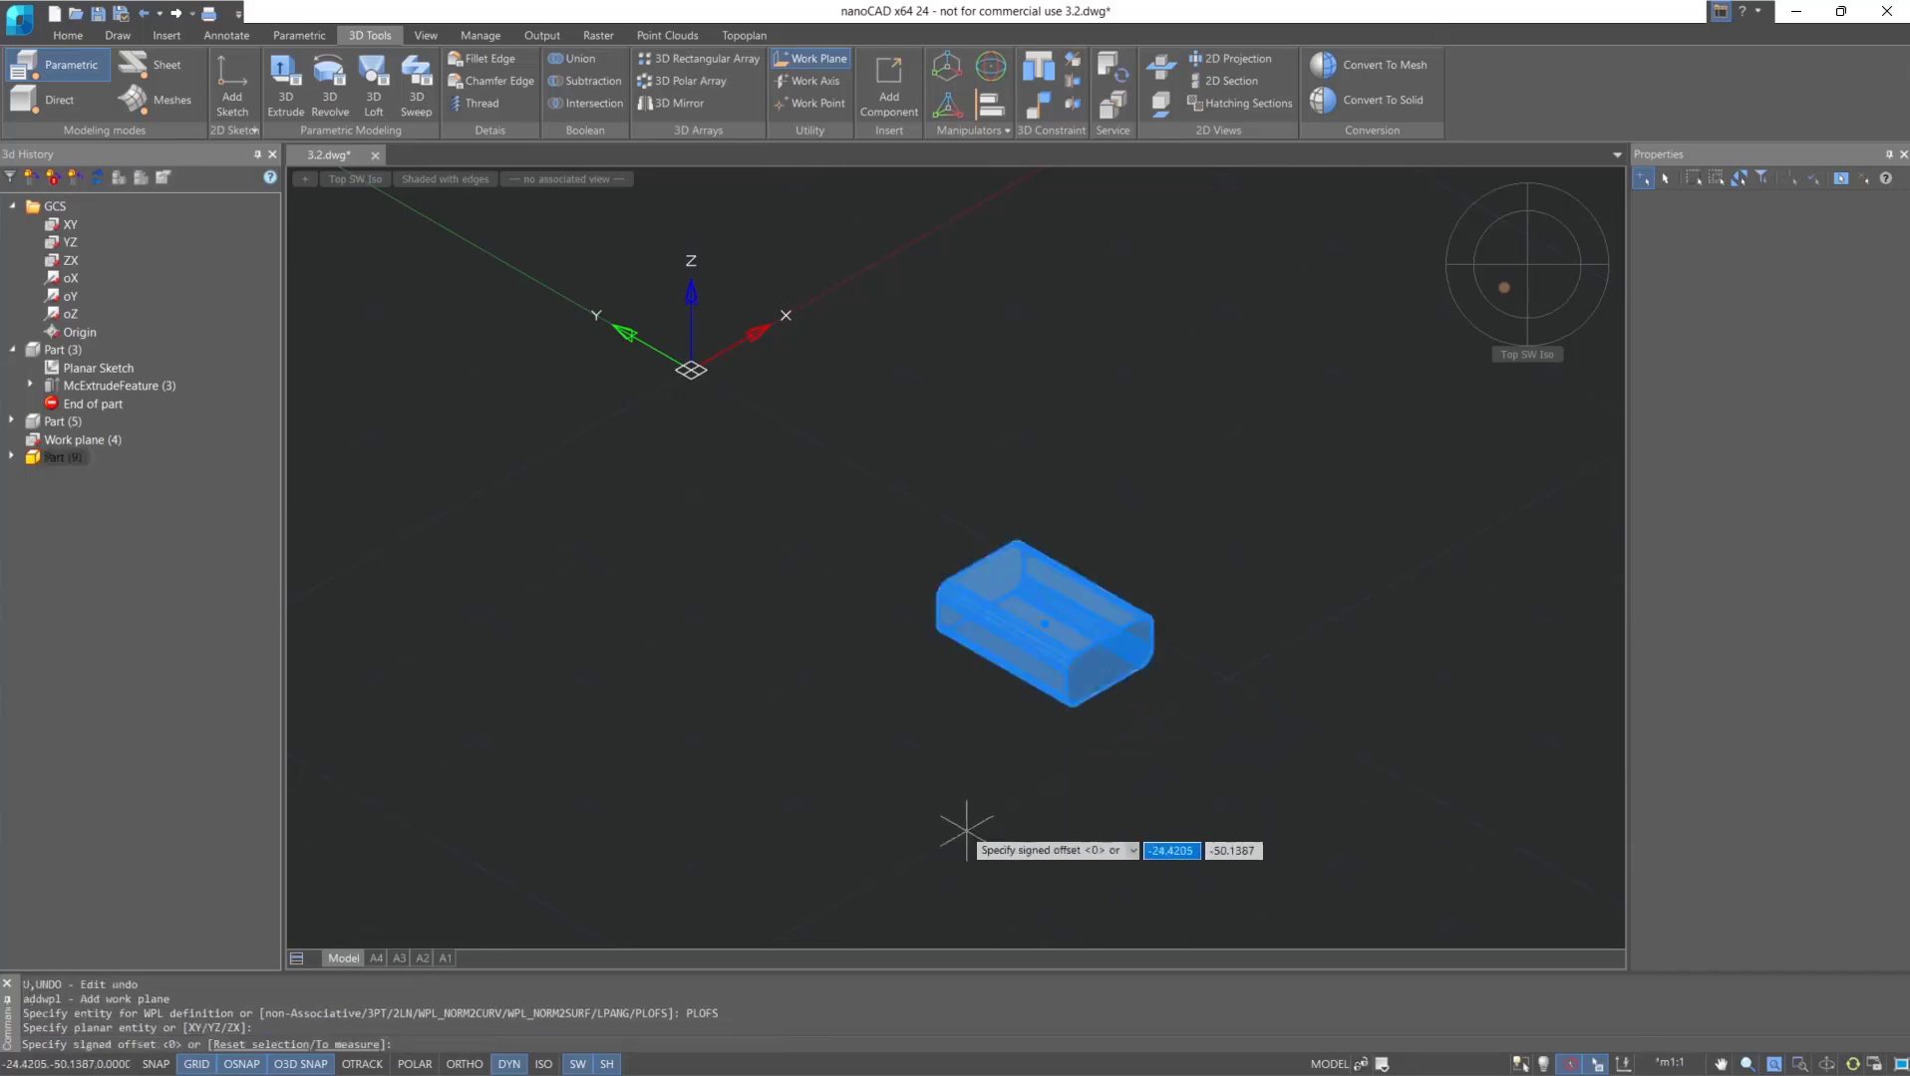
{"action": "type", "text": "1"}
{"action": "key", "text": "Return"}
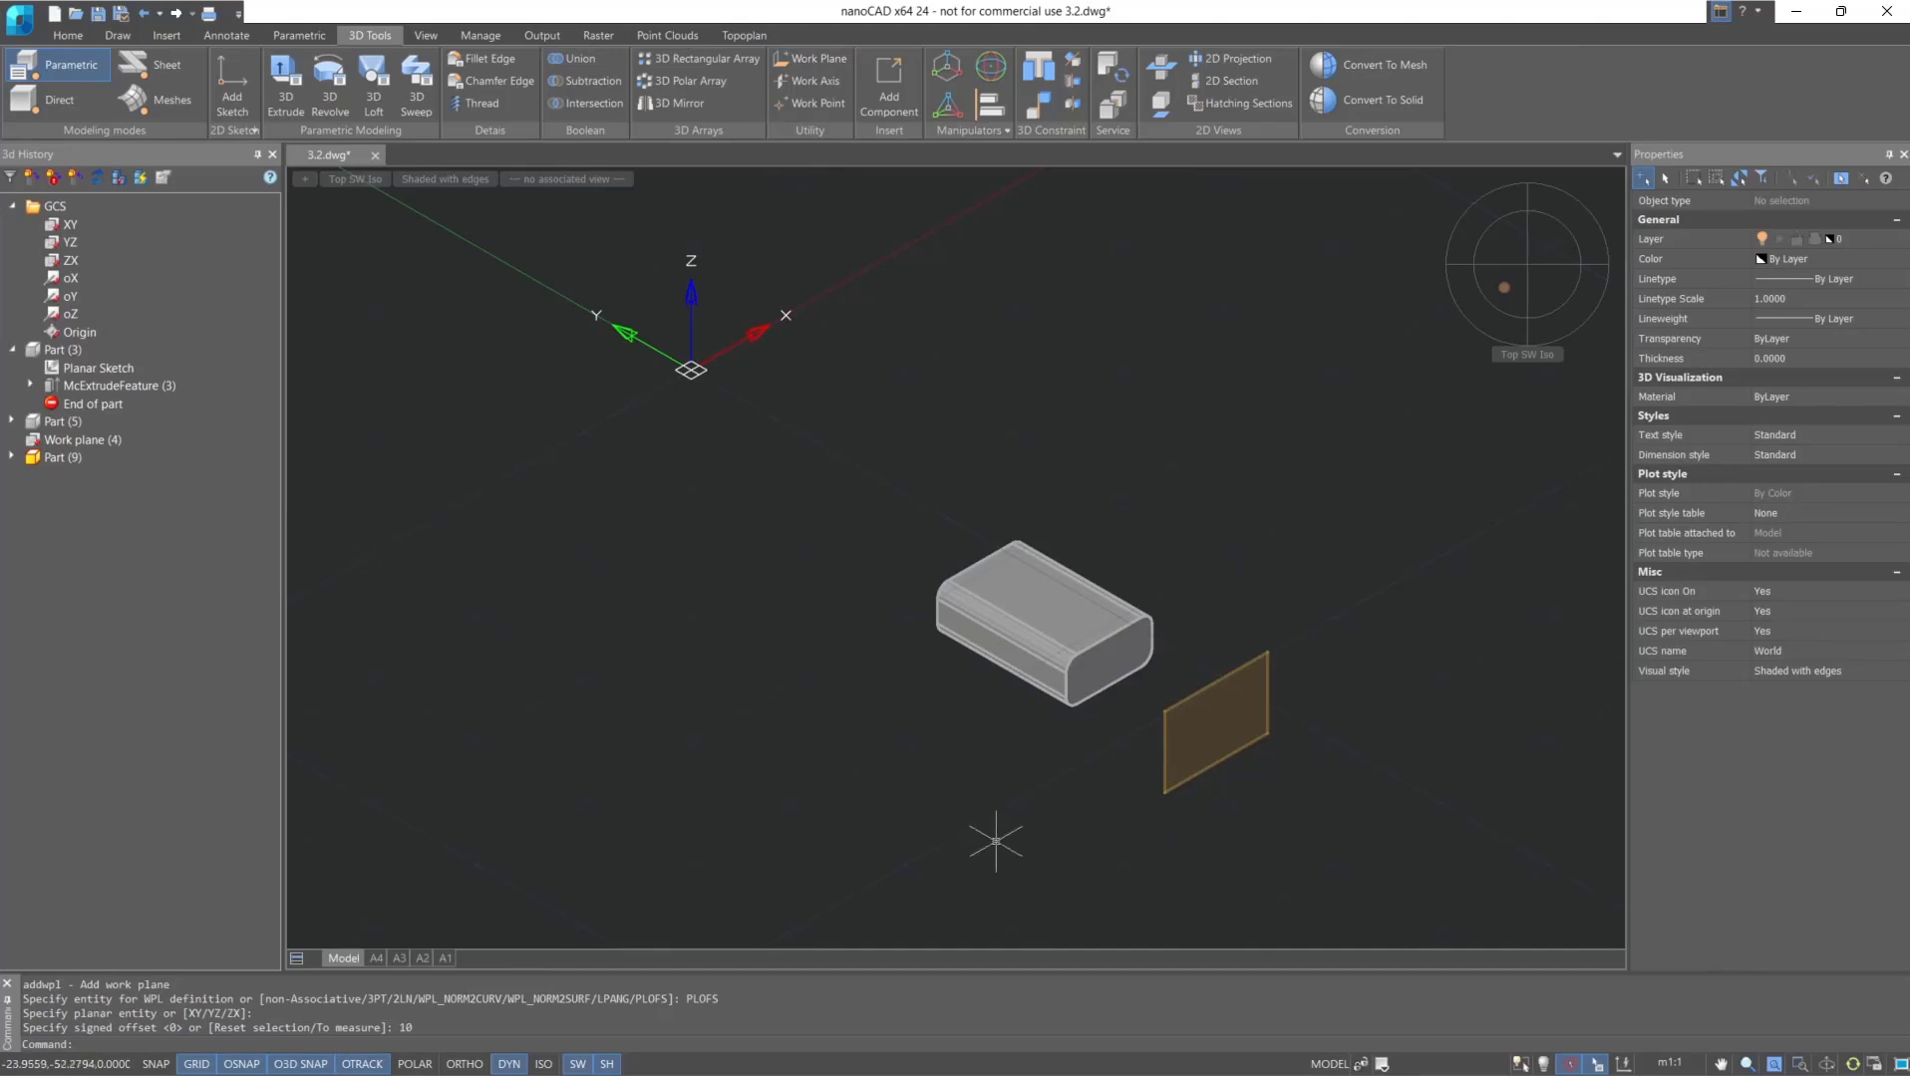
{"action": "middle_click_drag", "start_coordinate": [988, 836], "coordinate": [741, 770]}
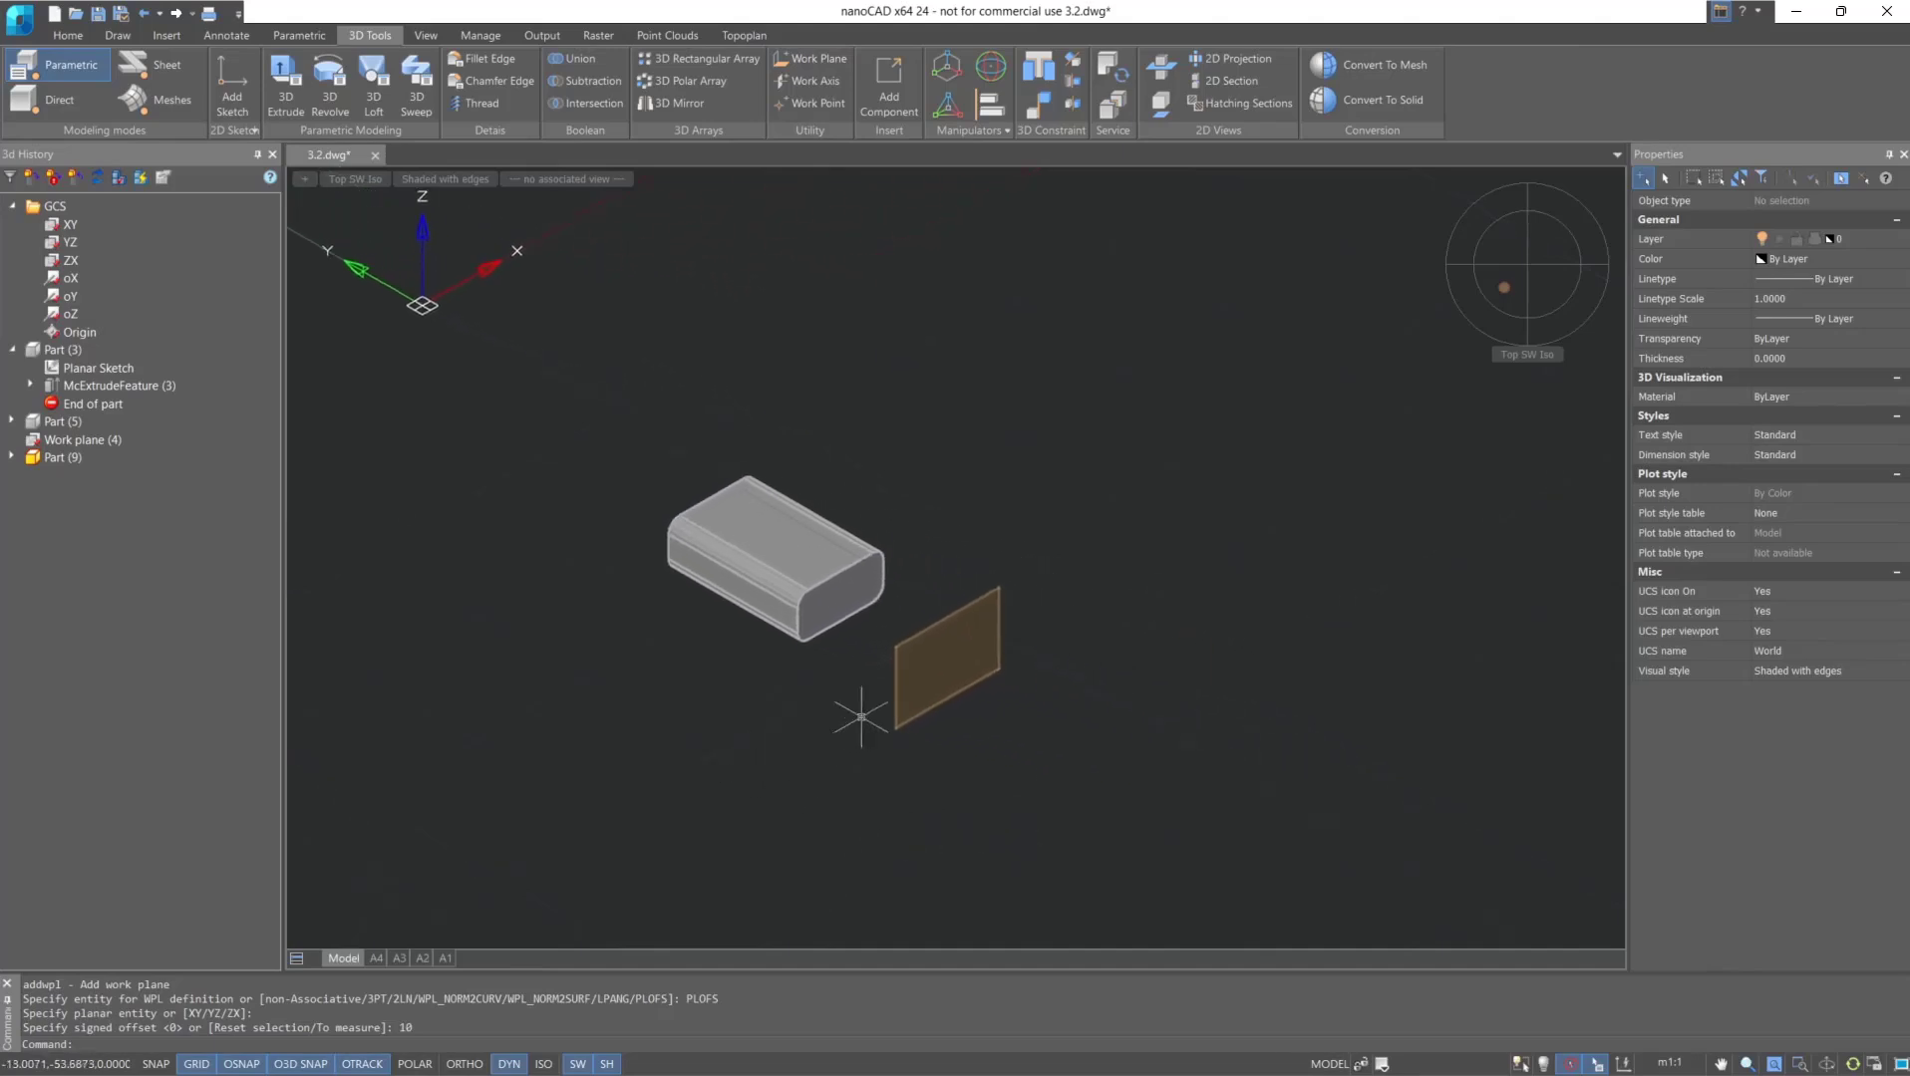
Start a planar sketch on Work plane (5) and draw a circle of radius 1.5 at the middle of the rounded profile.
{"action": "left_click", "coordinate": [12, 457]}
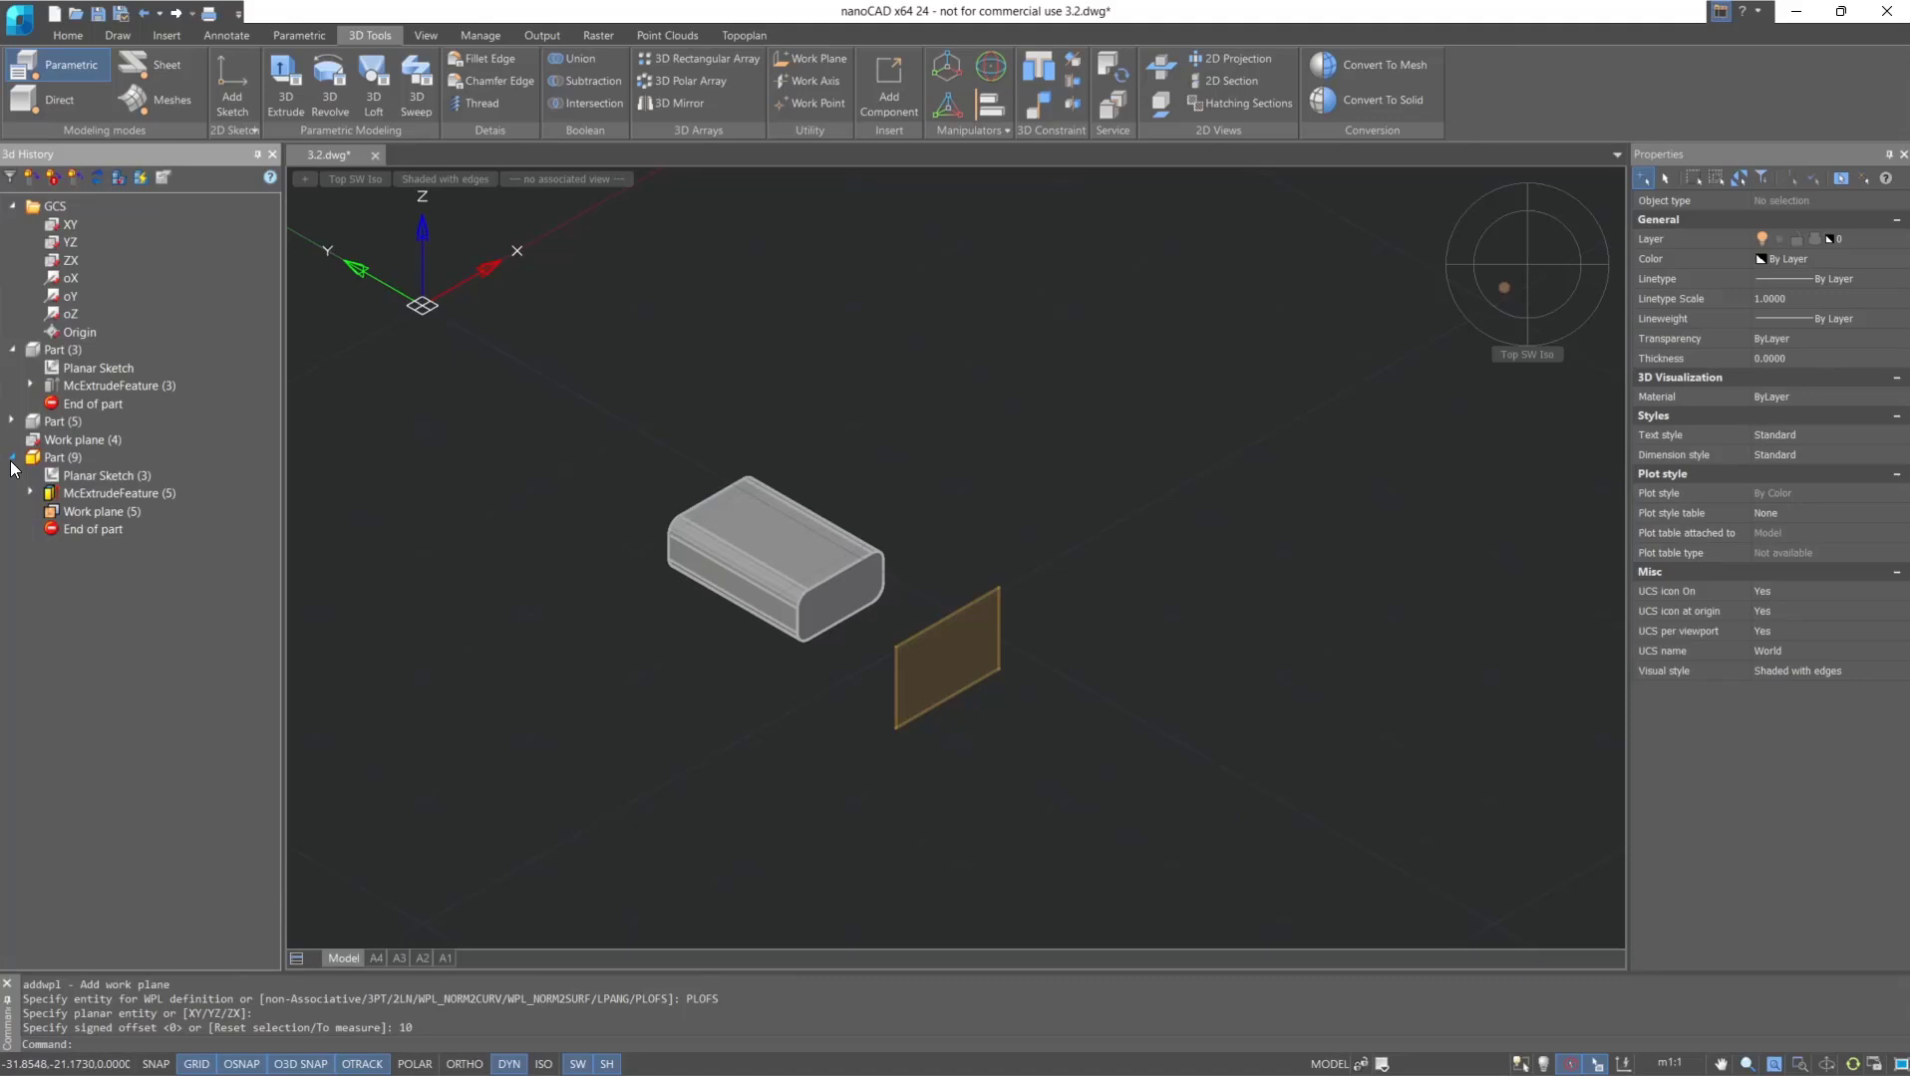
{"action": "right_click", "coordinate": [66, 512]}
{"action": "left_click", "coordinate": [88, 523]}
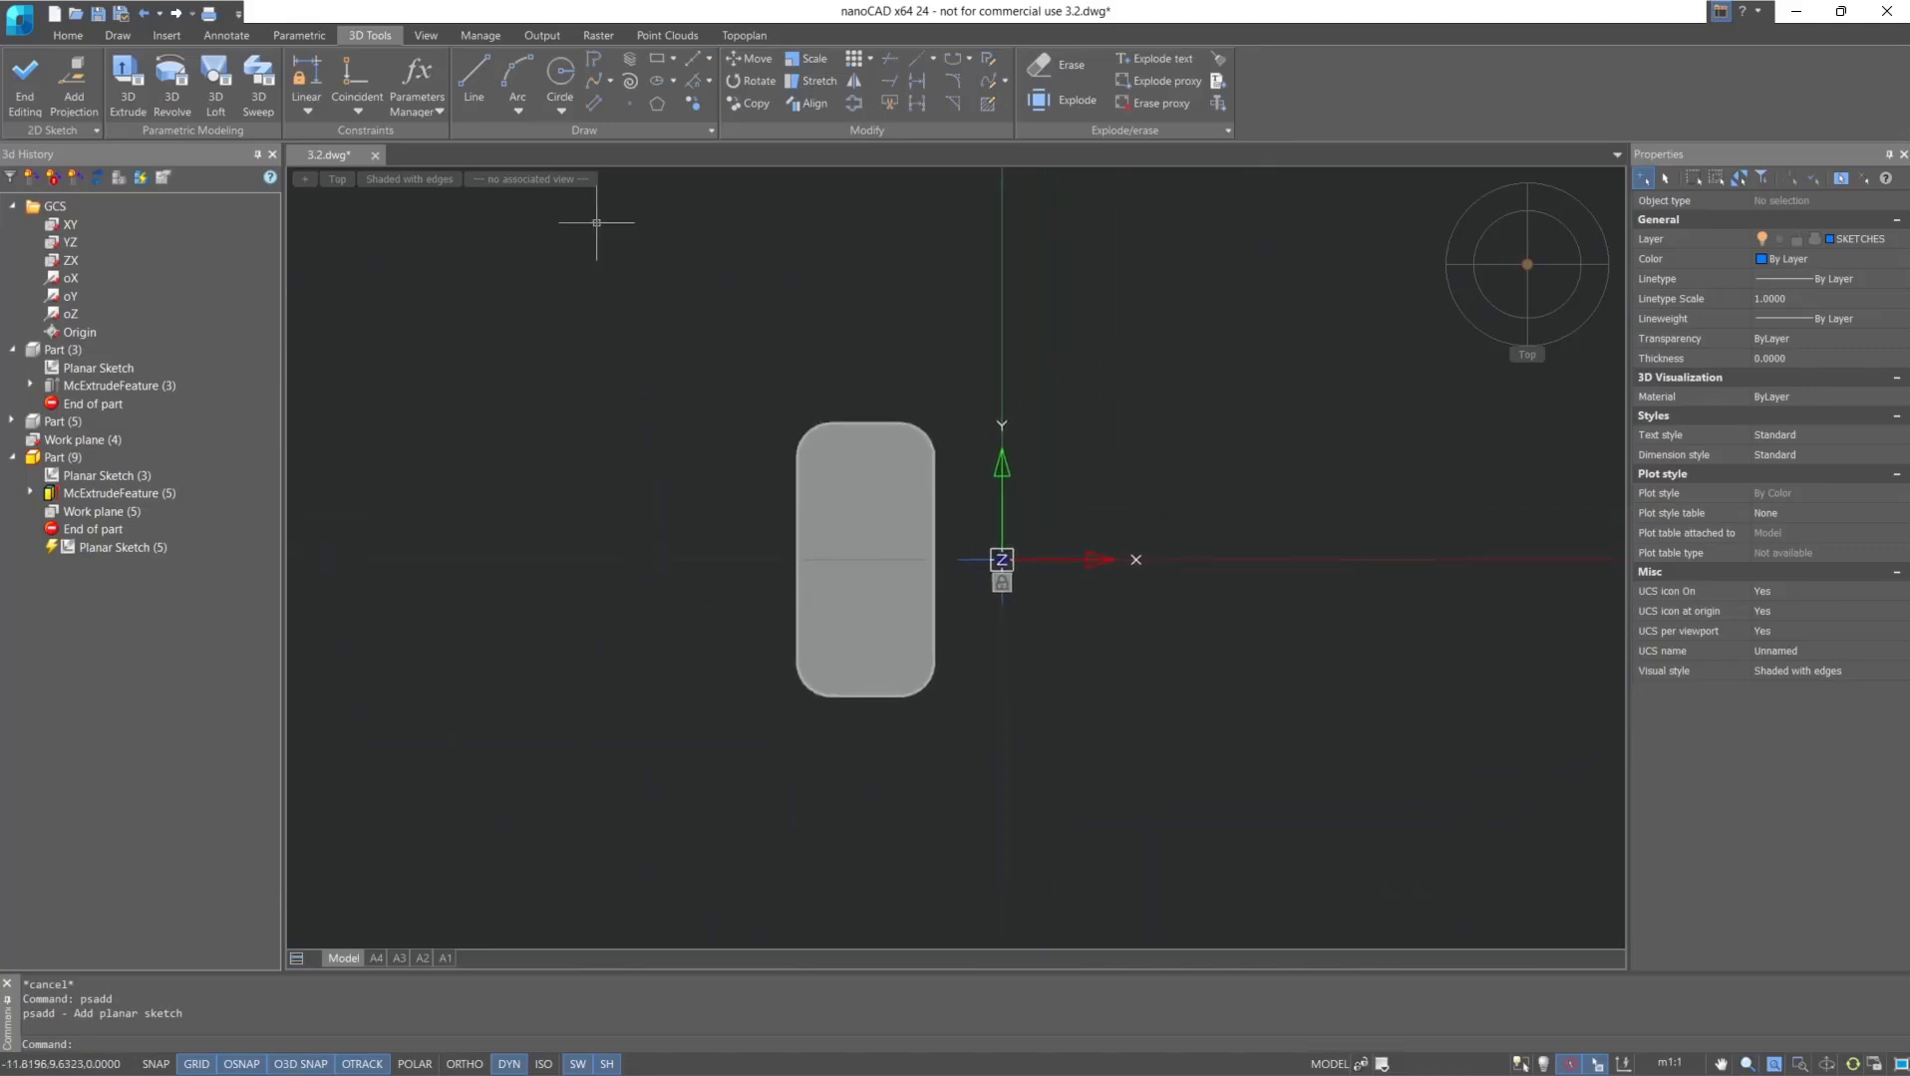
{"action": "left_click", "coordinate": [559, 76]}
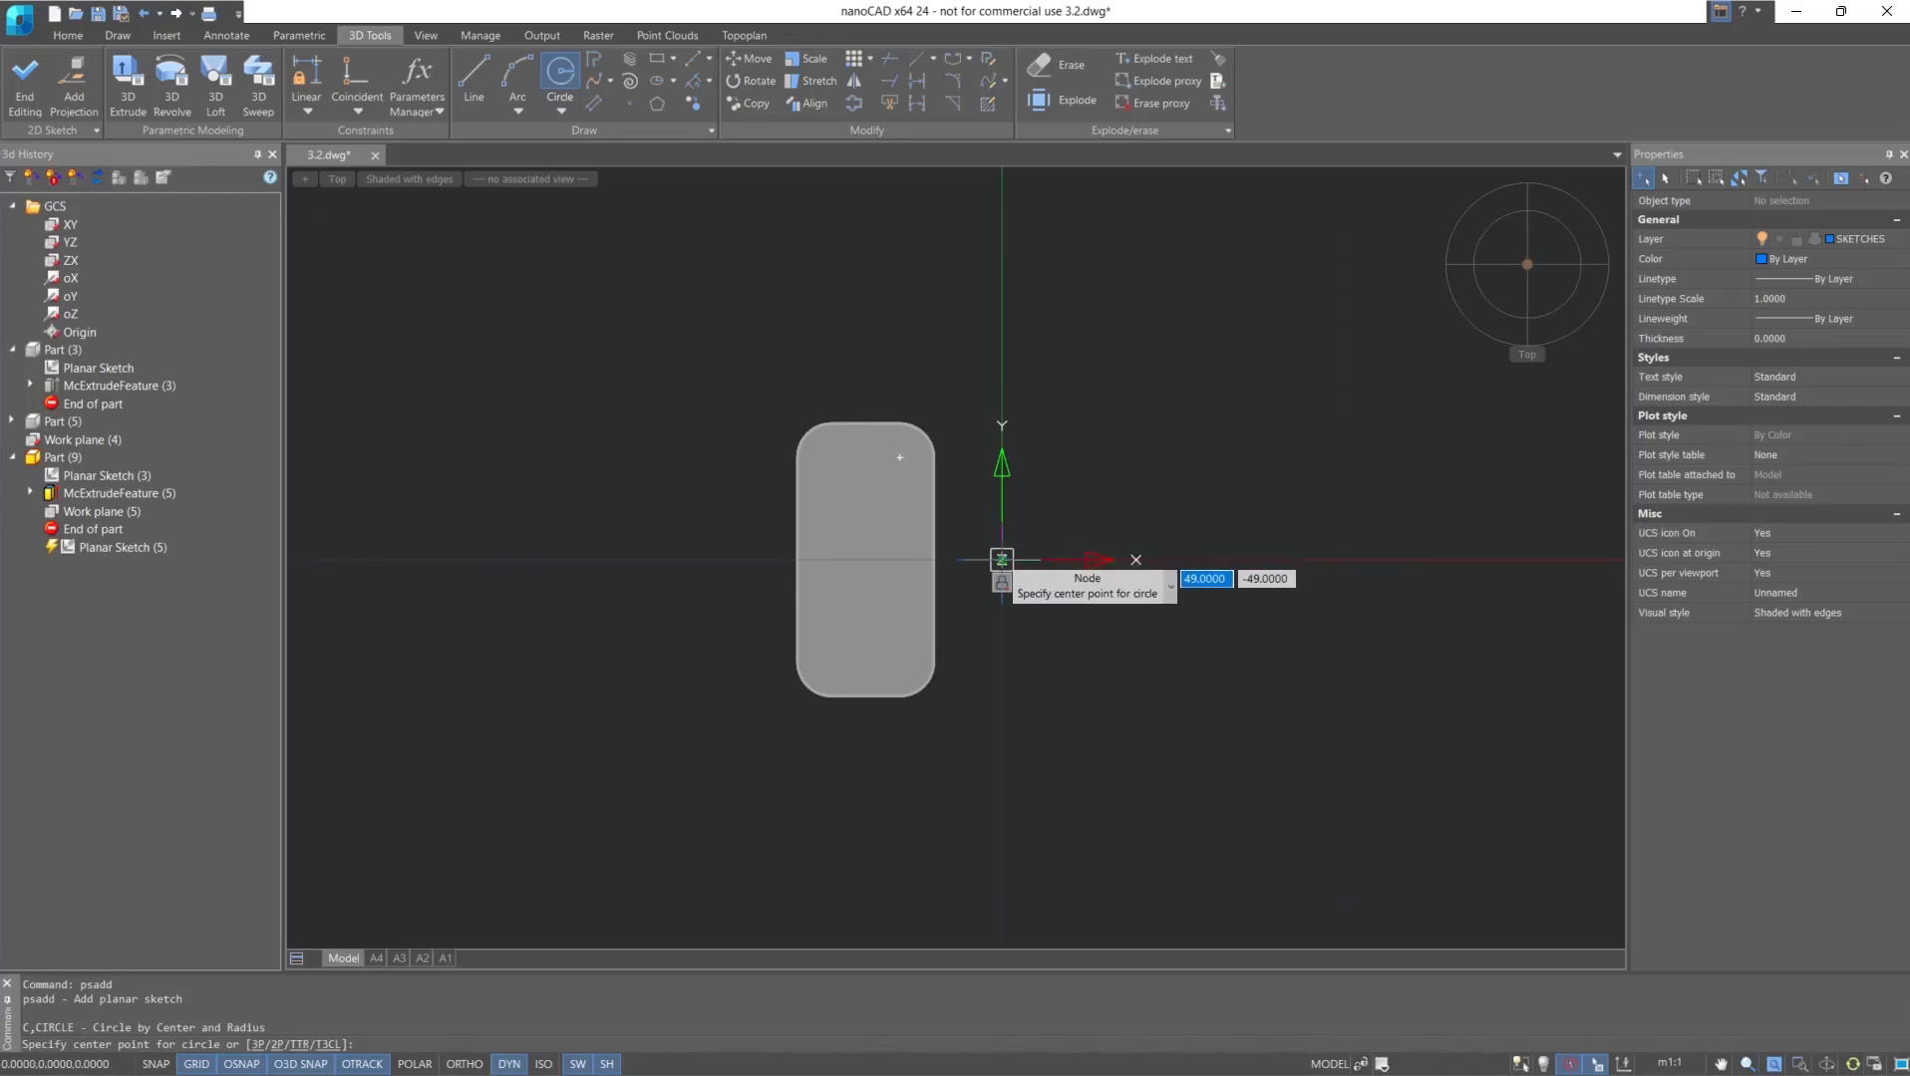
{"action": "left_click", "coordinate": [864, 559]}
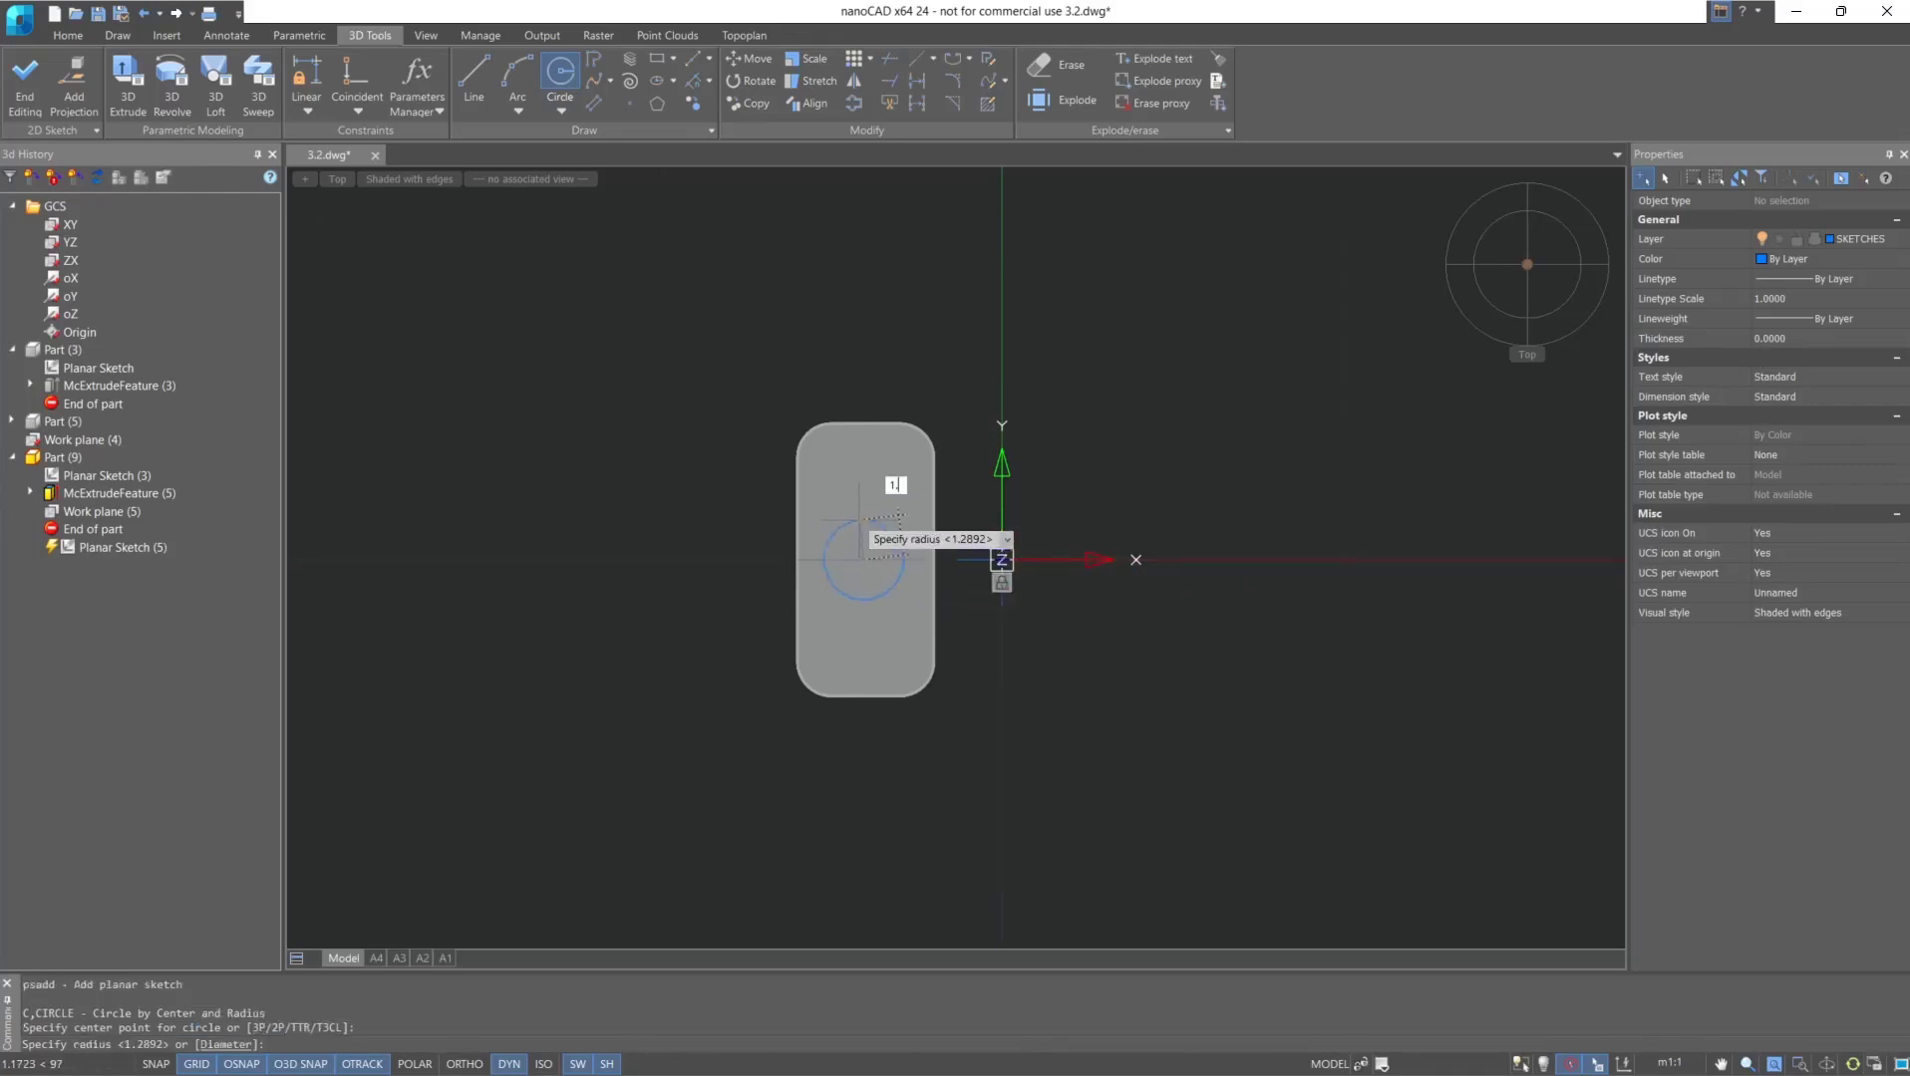
{"action": "left_click", "coordinate": [859, 520]}
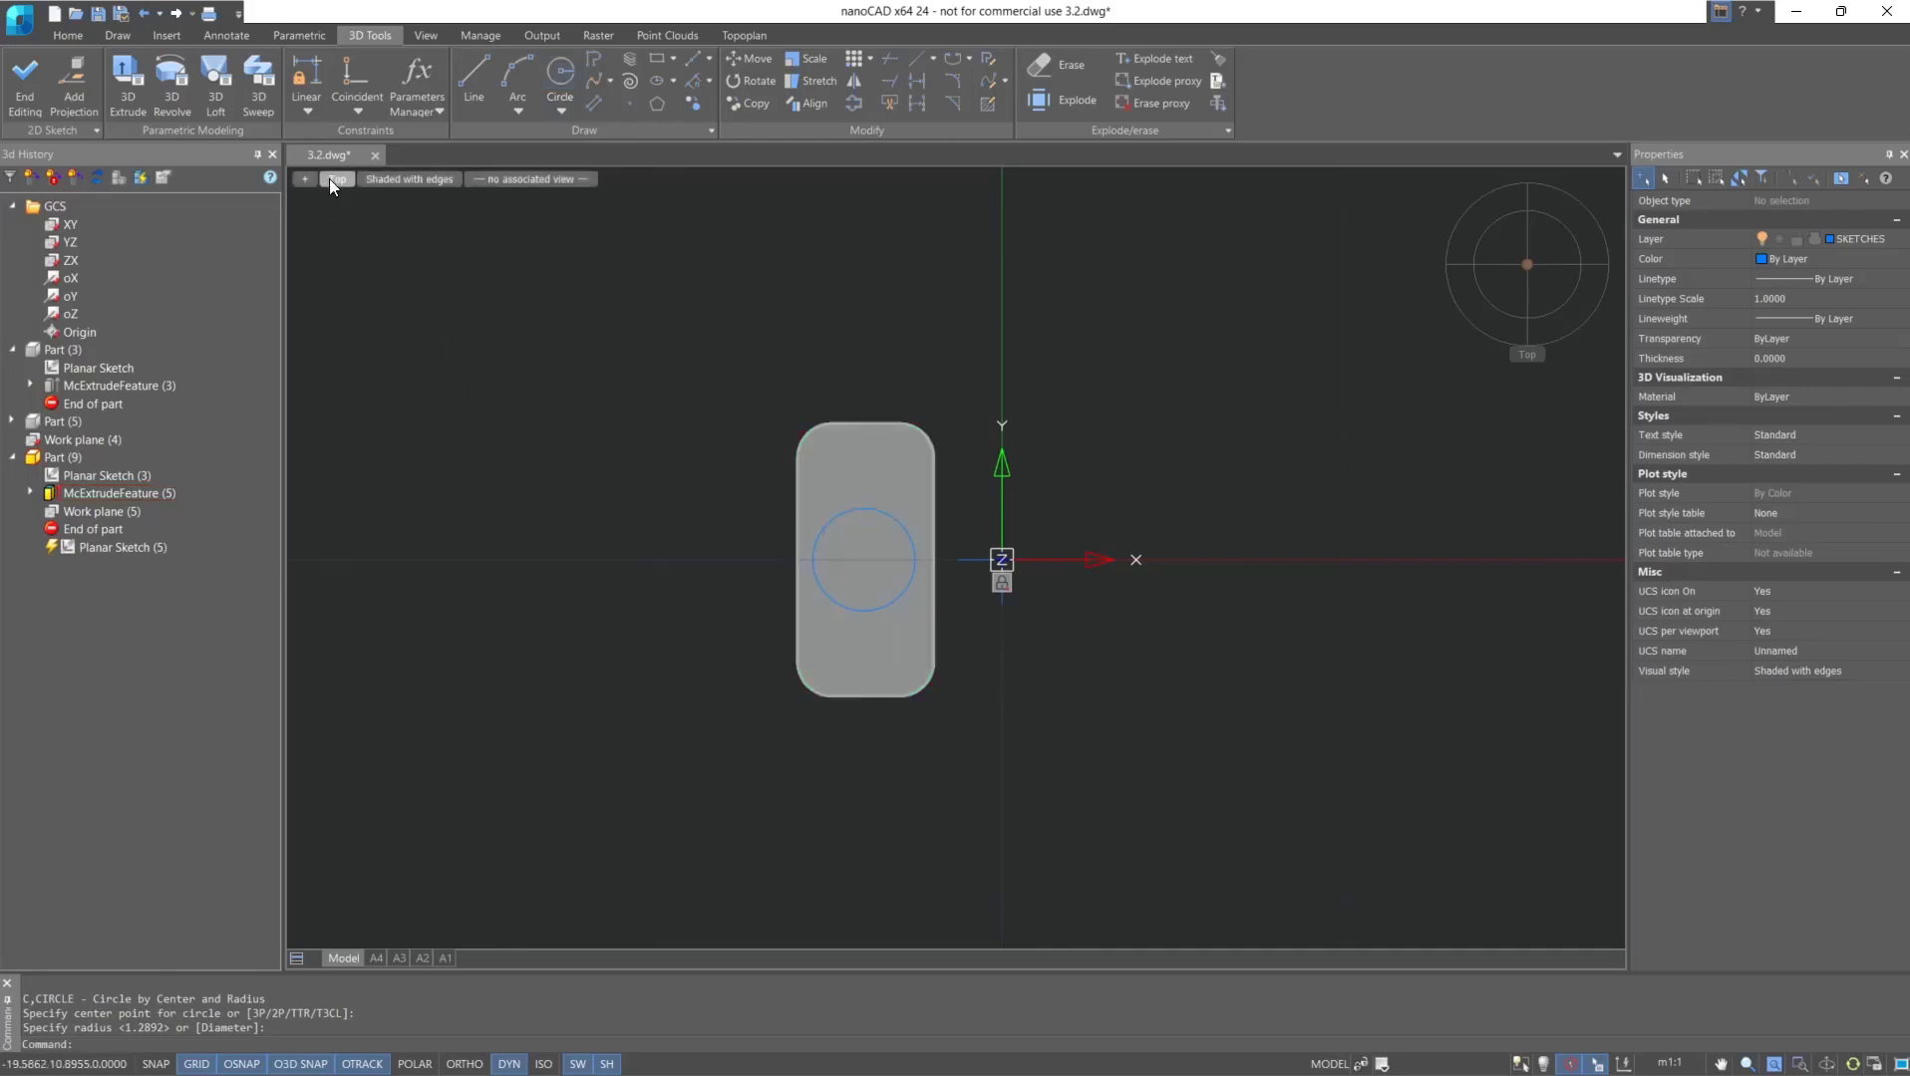
Constrain the horizontal distance between the sketch origin and the circle's center to 4.
{"action": "left_click", "coordinate": [307, 79]}
{"action": "left_click", "coordinate": [1001, 559]}
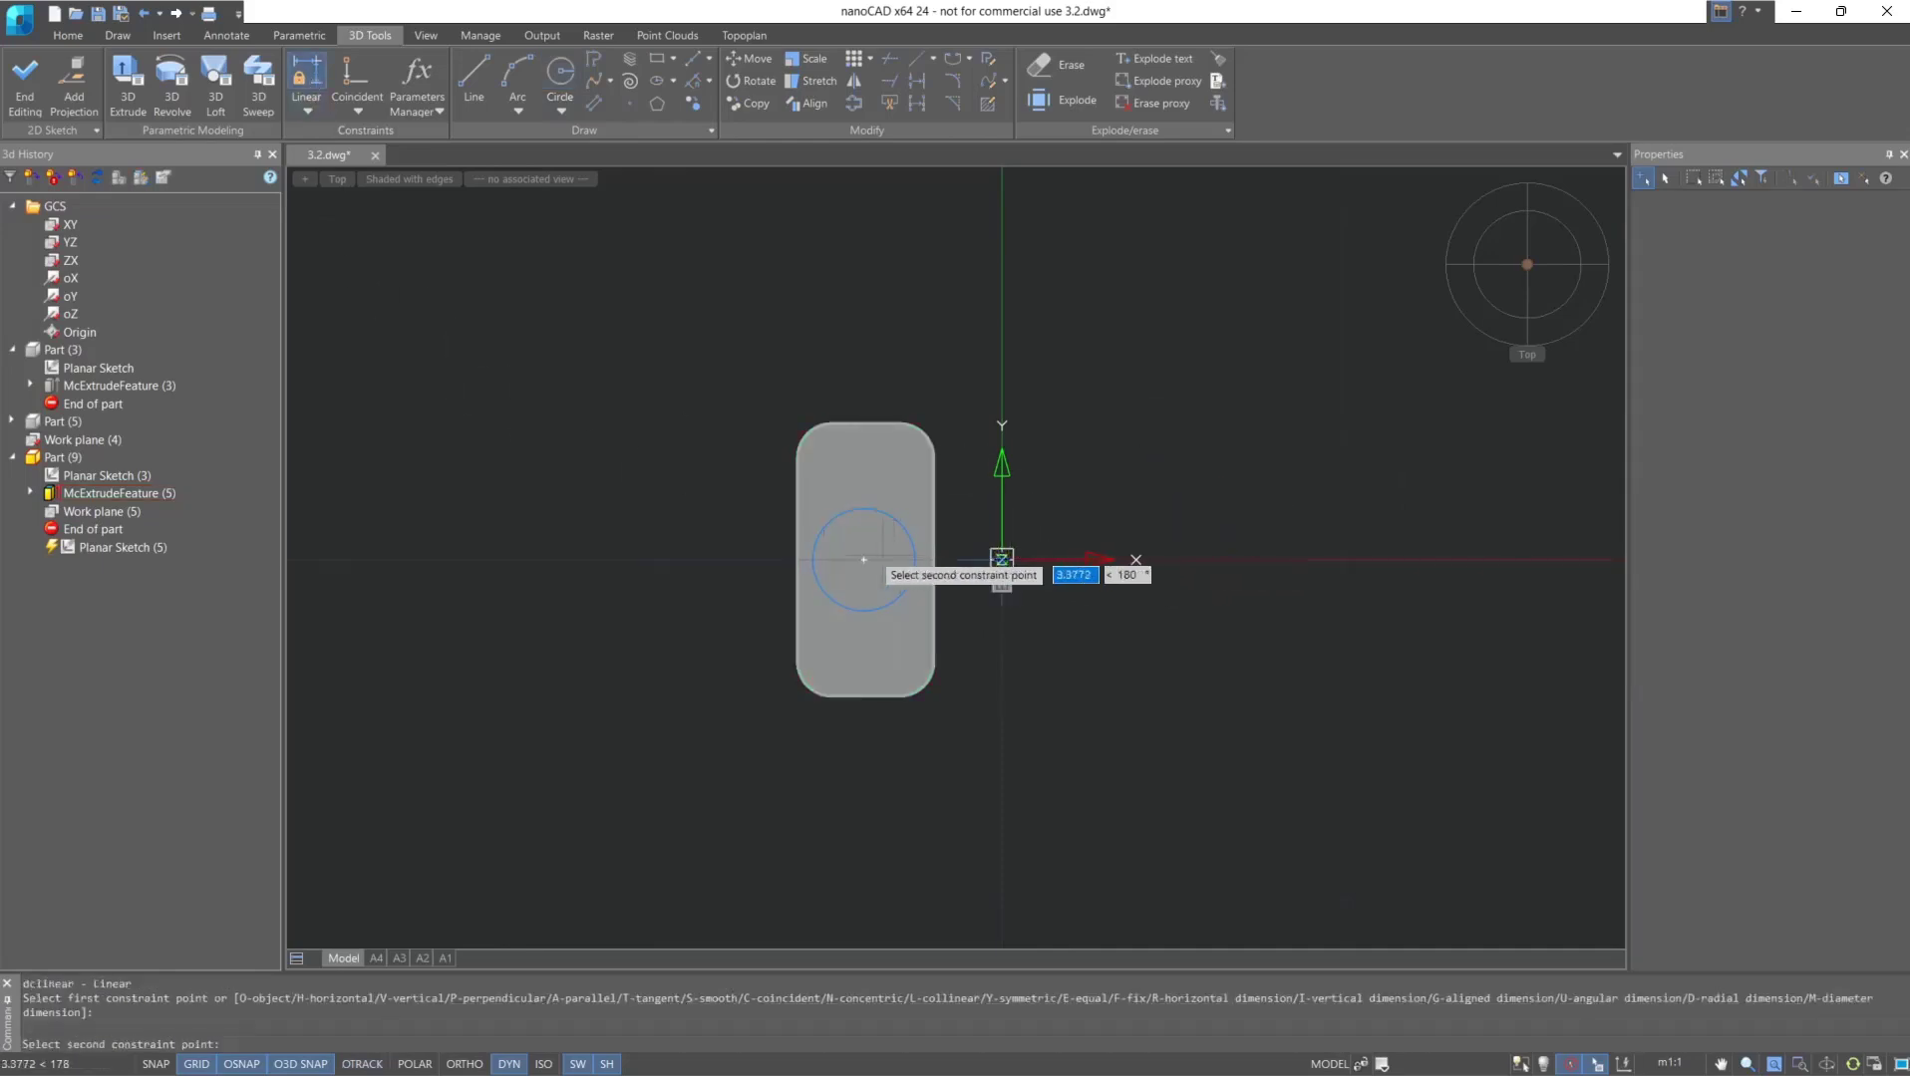
{"action": "left_click", "coordinate": [863, 559]}
{"action": "left_click", "coordinate": [891, 361]}
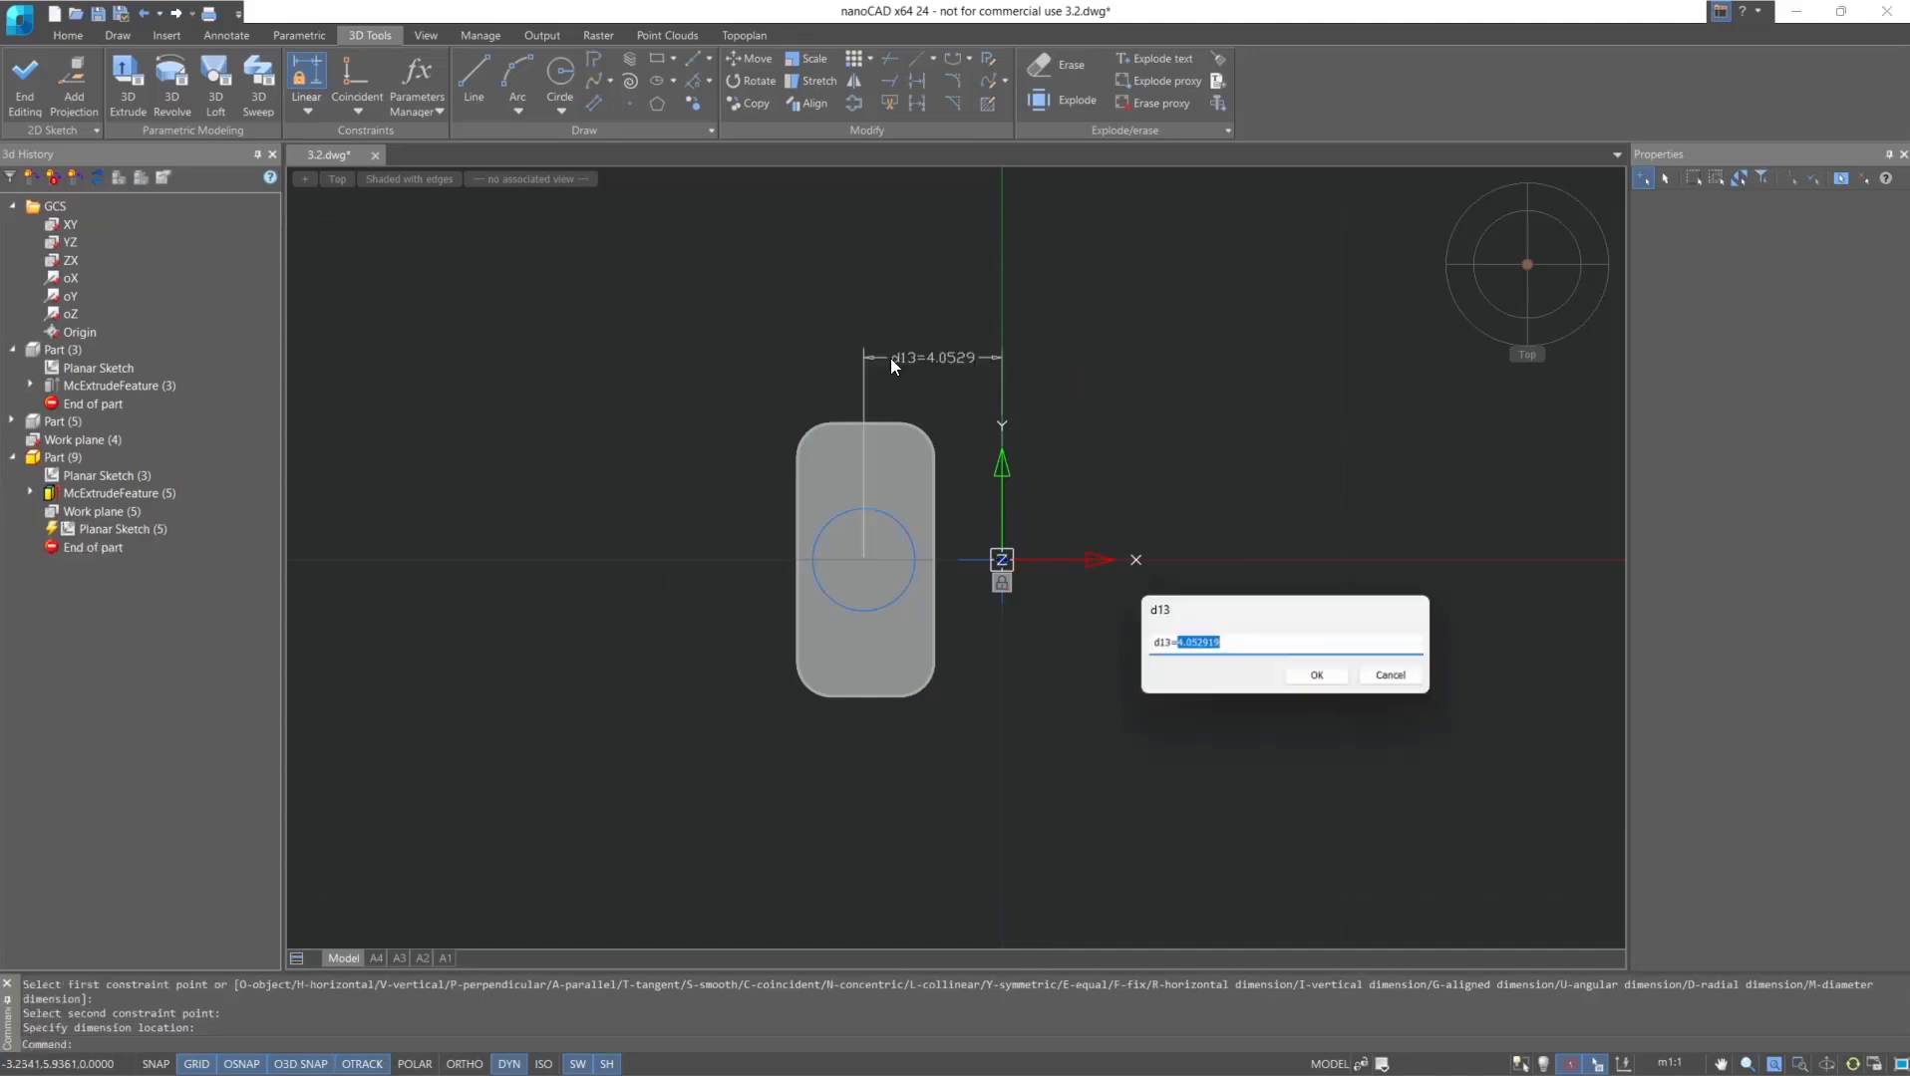
{"action": "key", "text": "Return"}
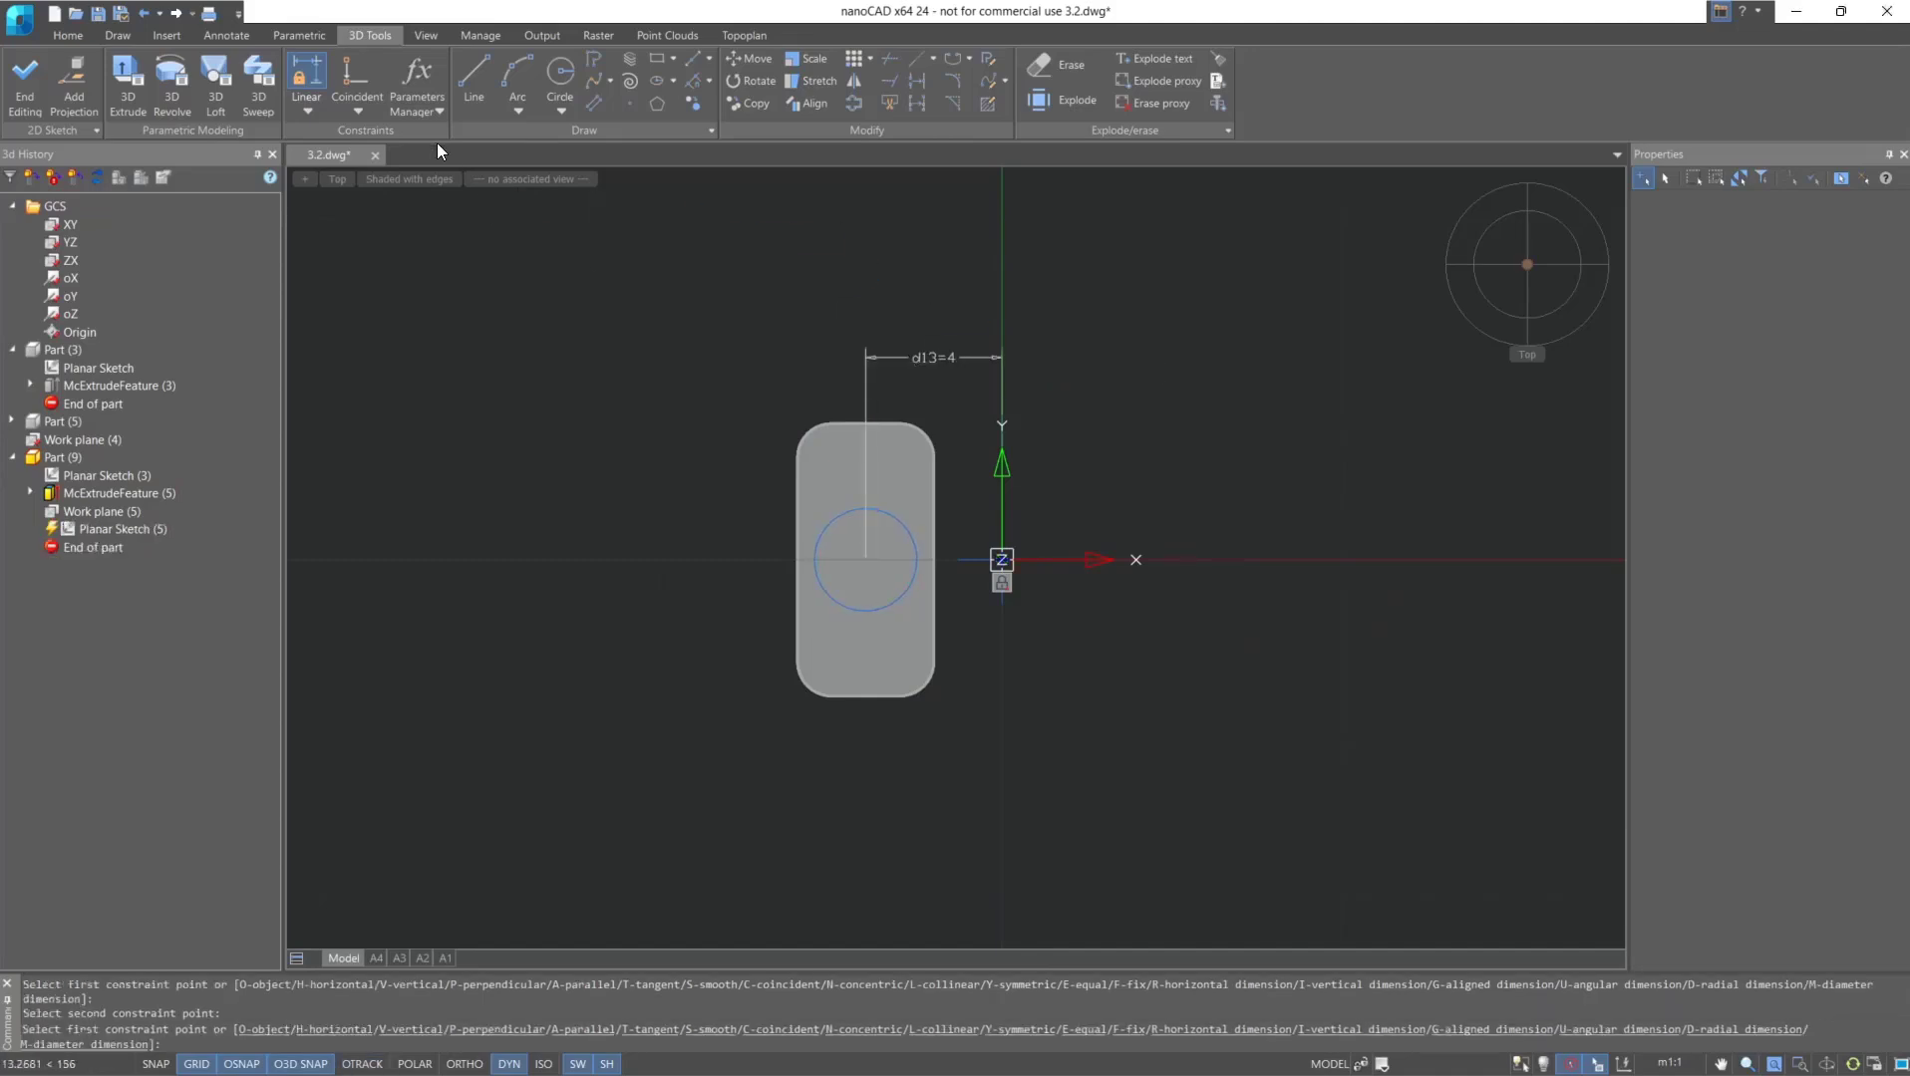
Add a radius constraint of 1.5 to the circle and finish editing the sketch.
{"action": "left_click", "coordinate": [314, 108]}
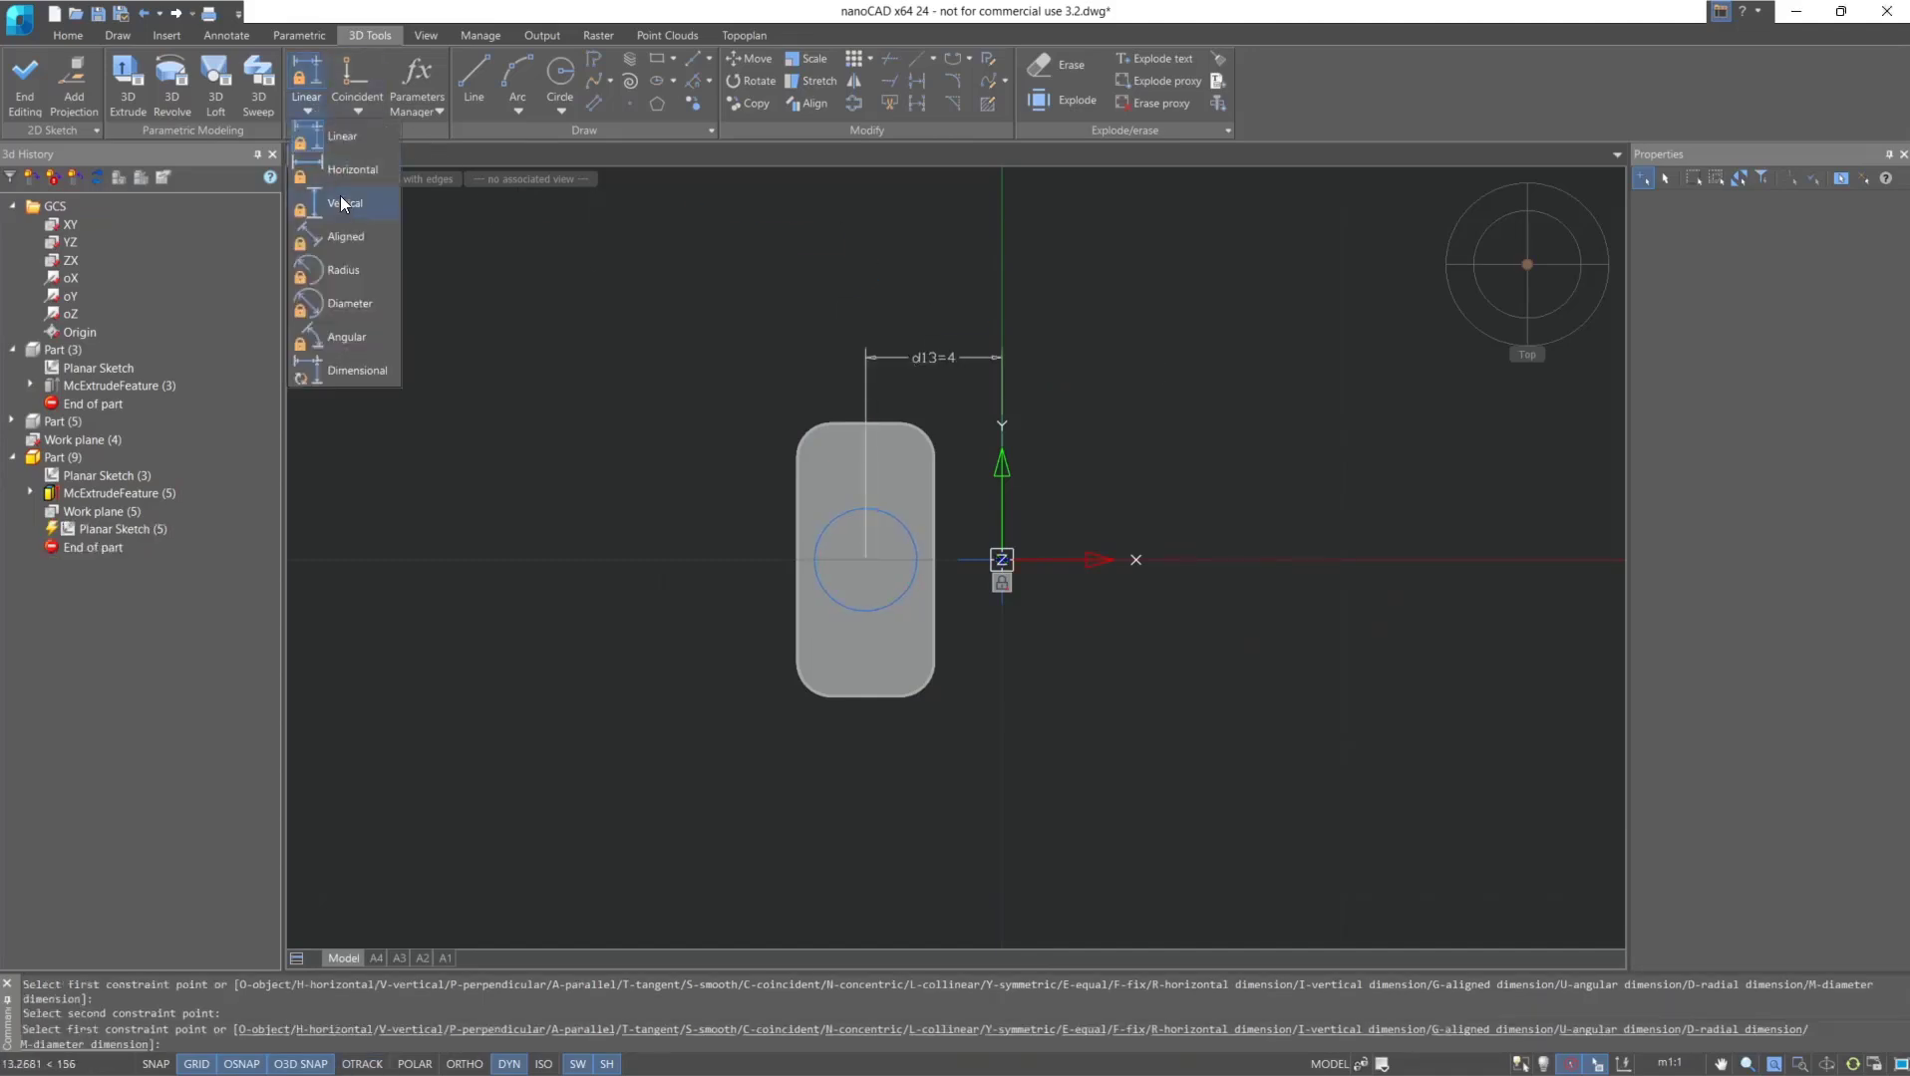
{"action": "left_click", "coordinate": [351, 269]}
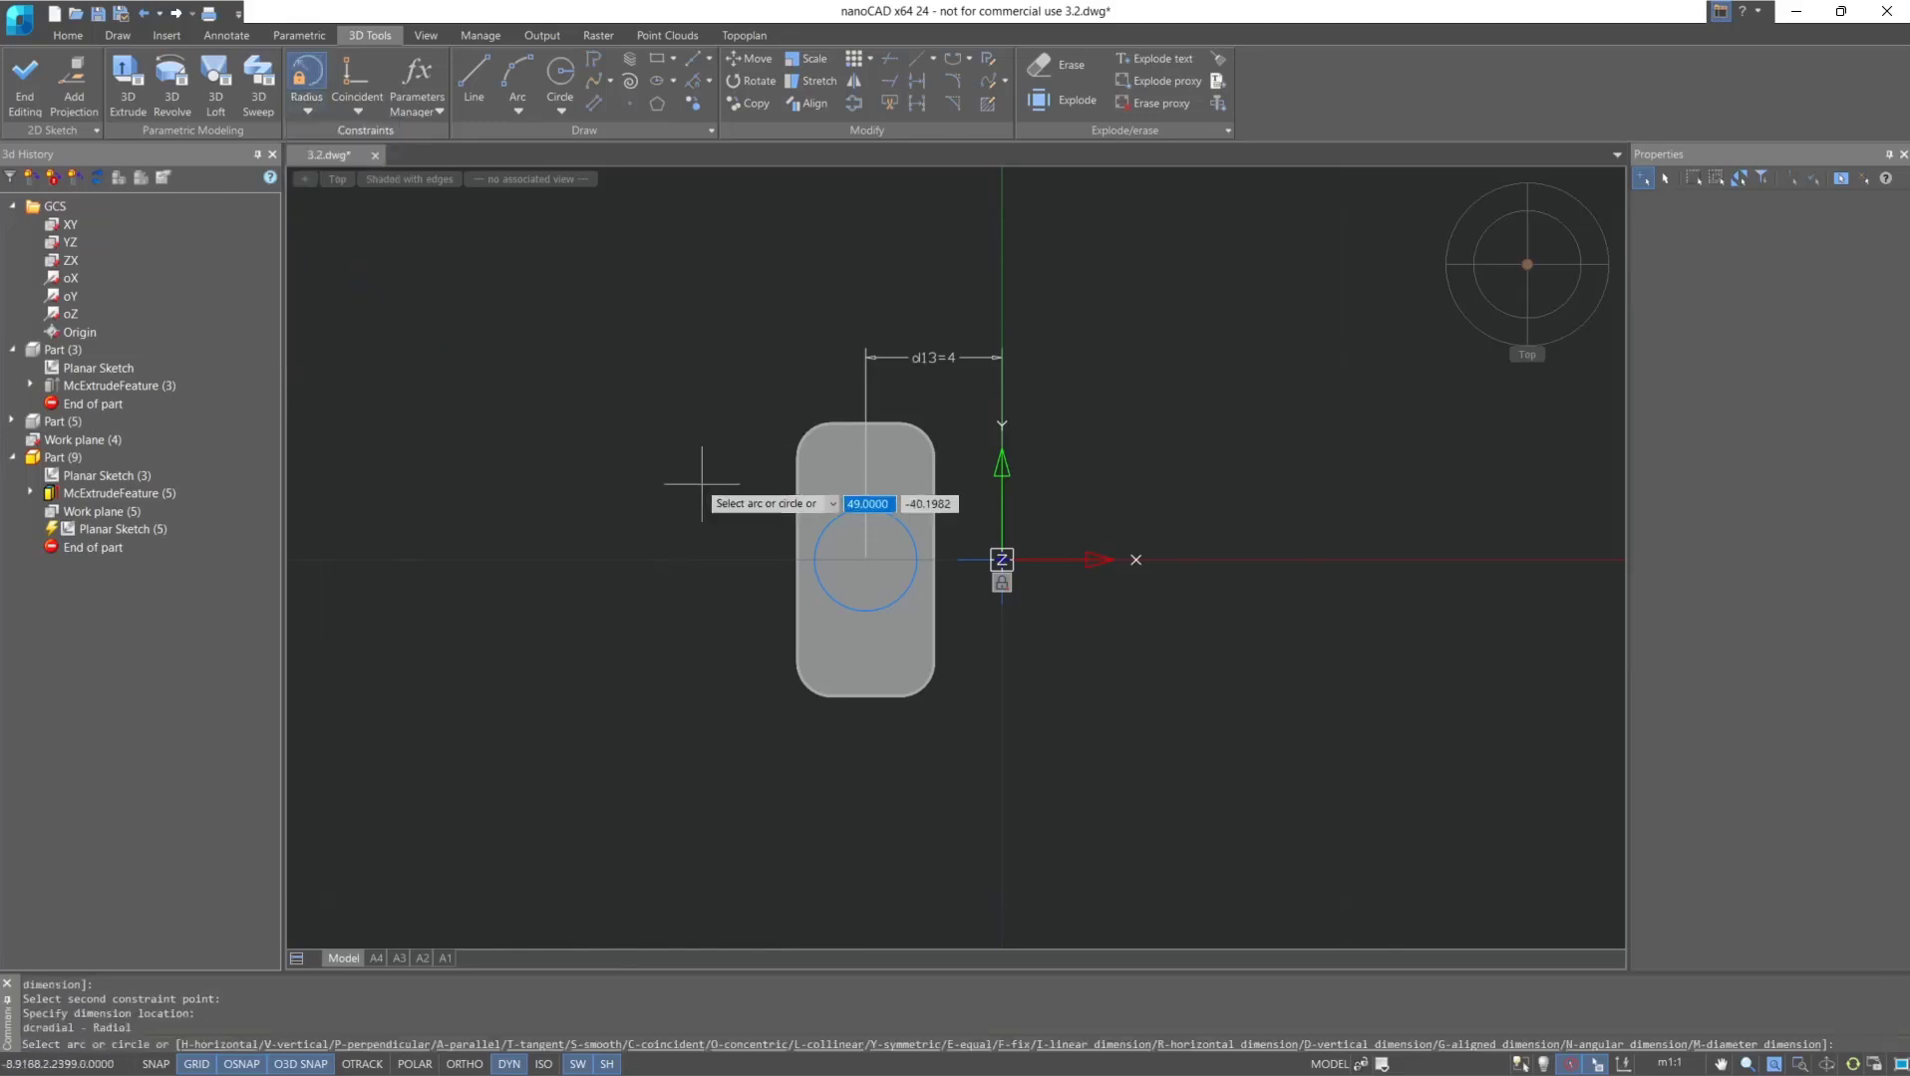
{"action": "left_click", "coordinate": [819, 538]}
{"action": "left_click", "coordinate": [745, 530]}
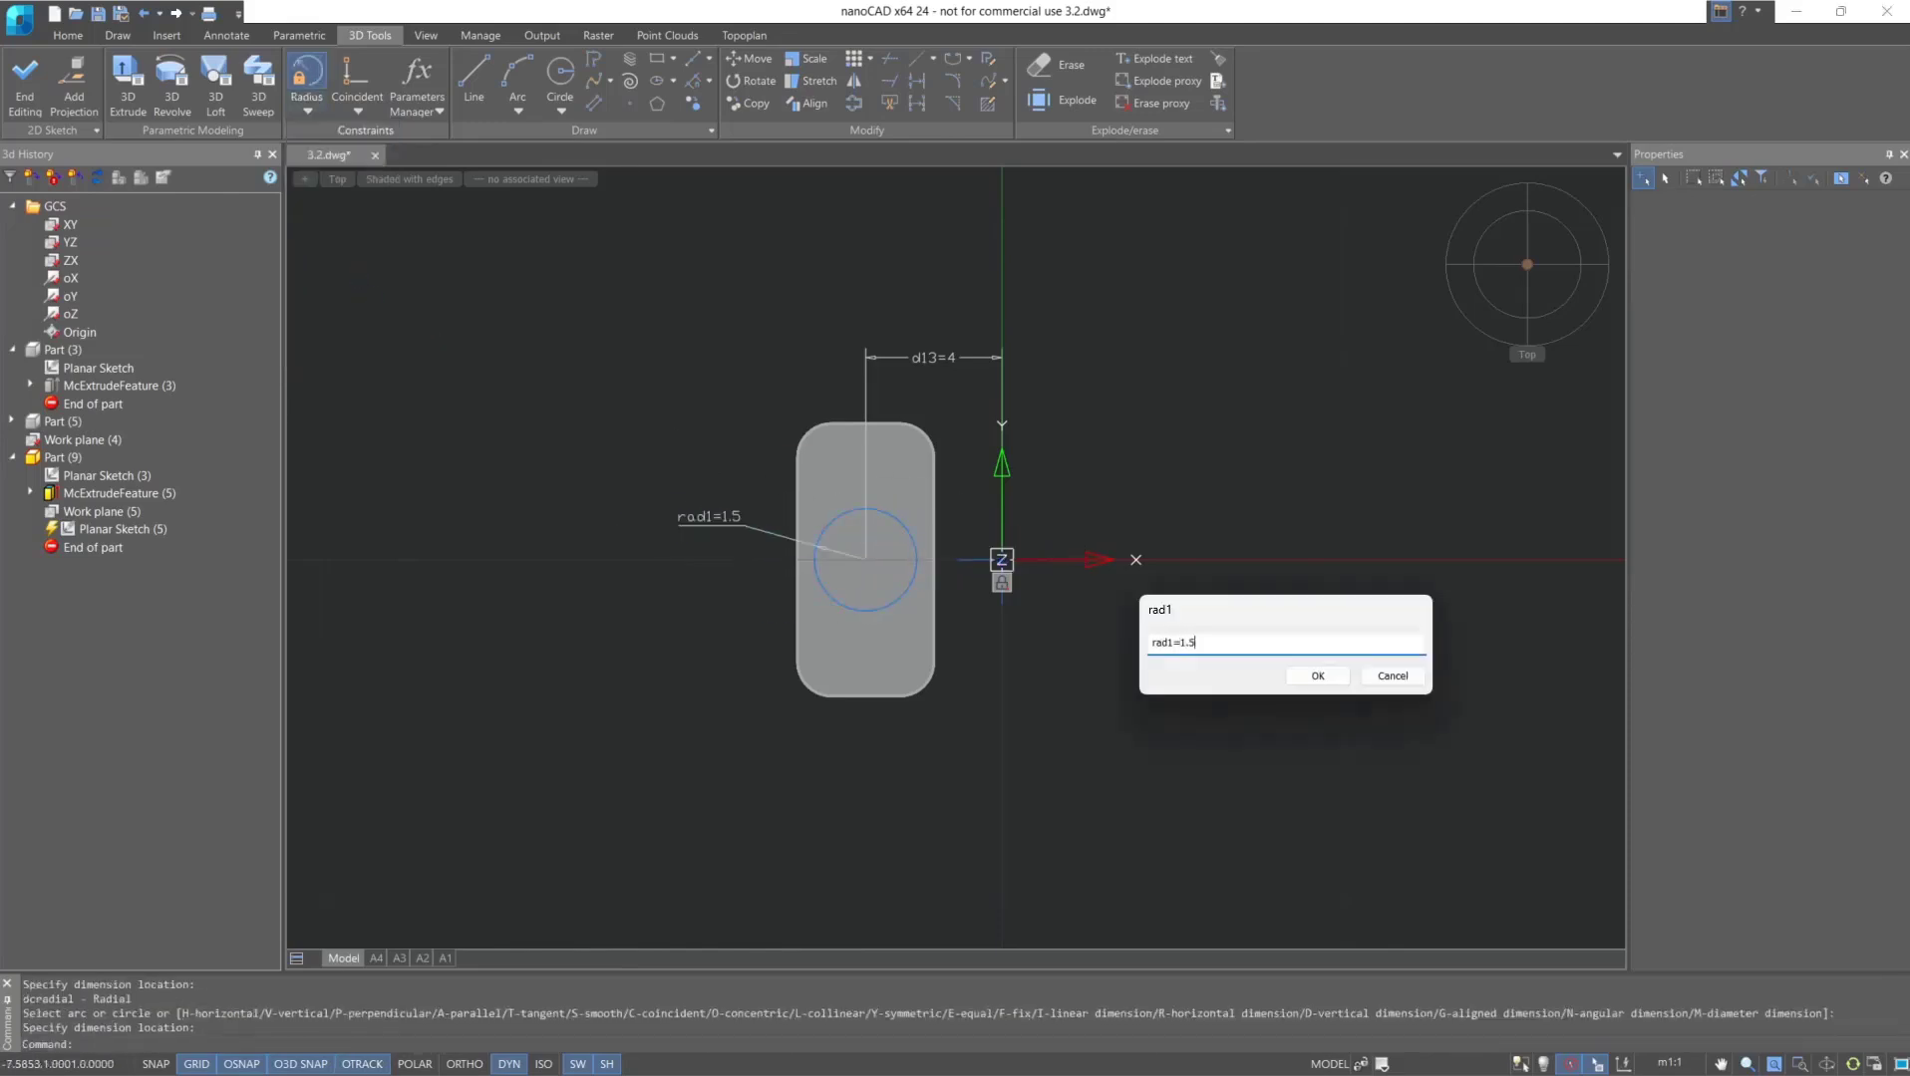
{"action": "key", "text": "Return"}
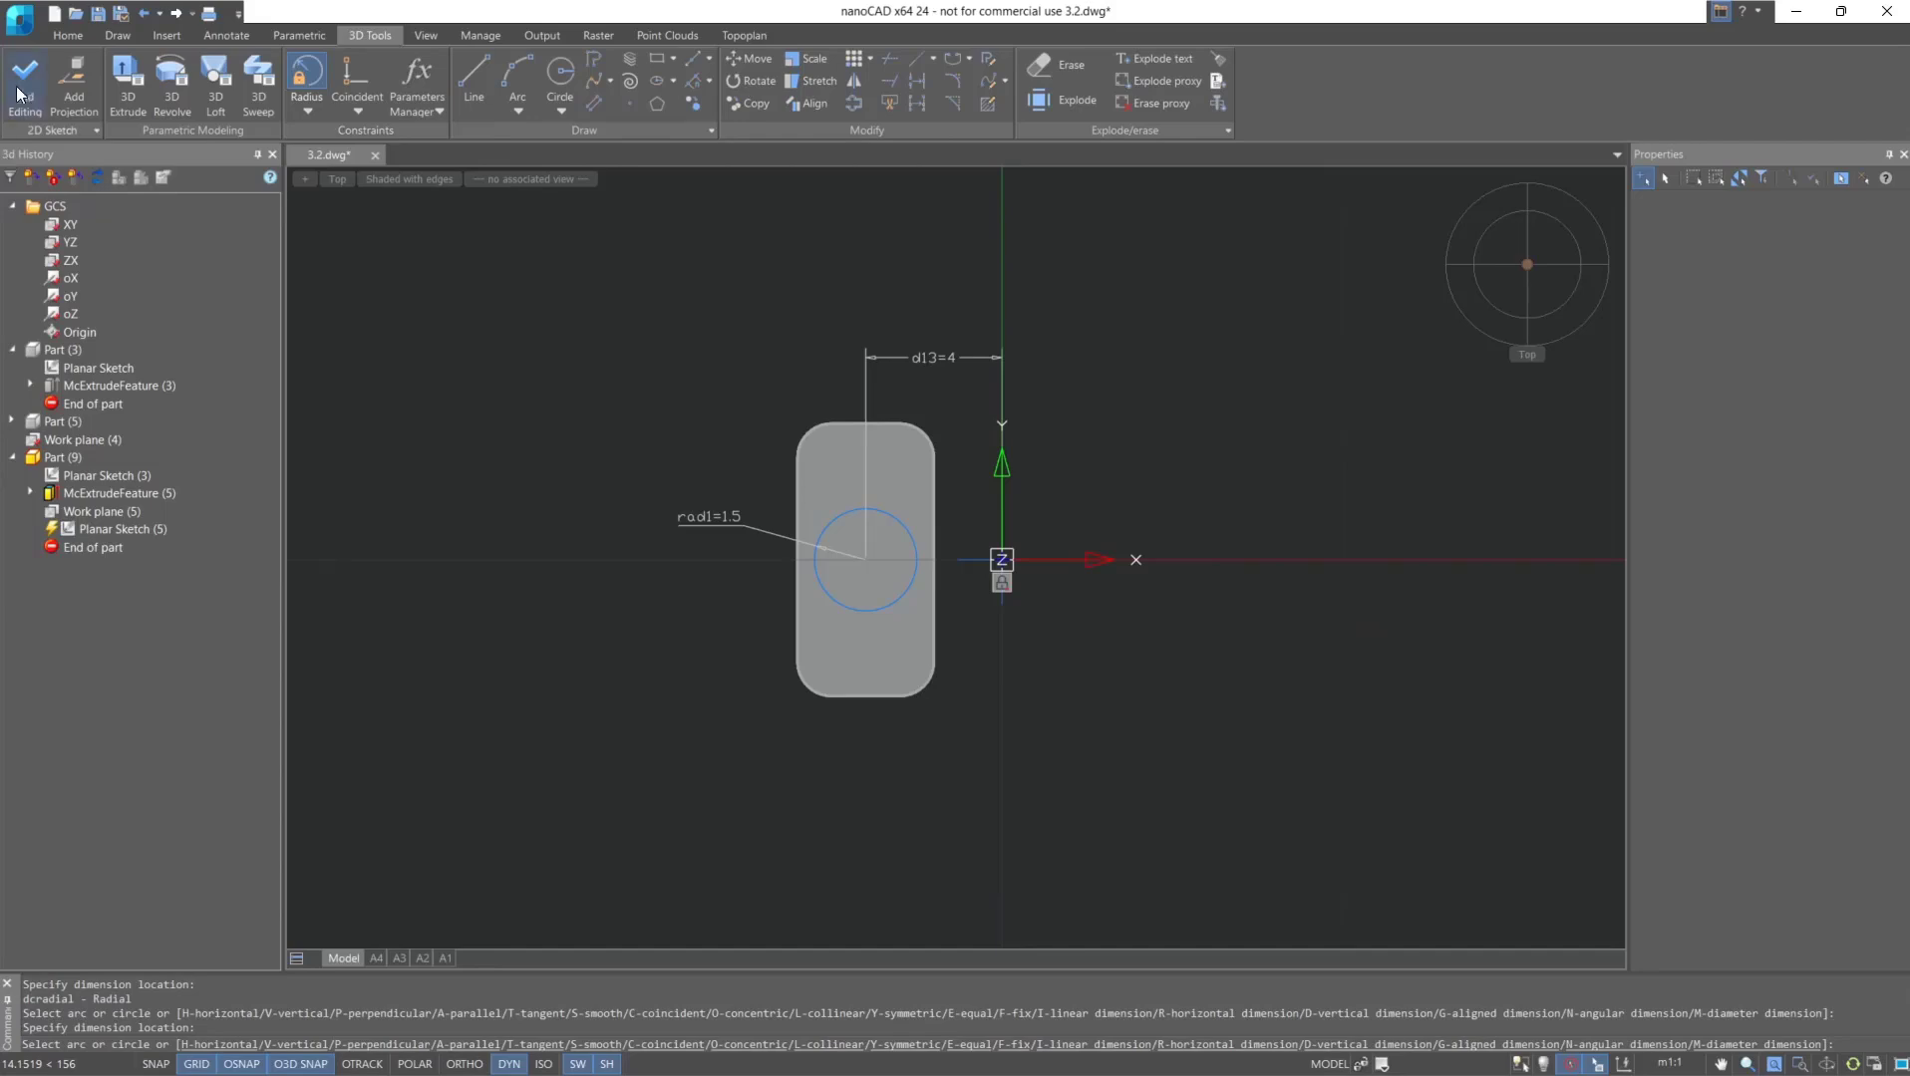
{"action": "left_click", "coordinate": [20, 90]}
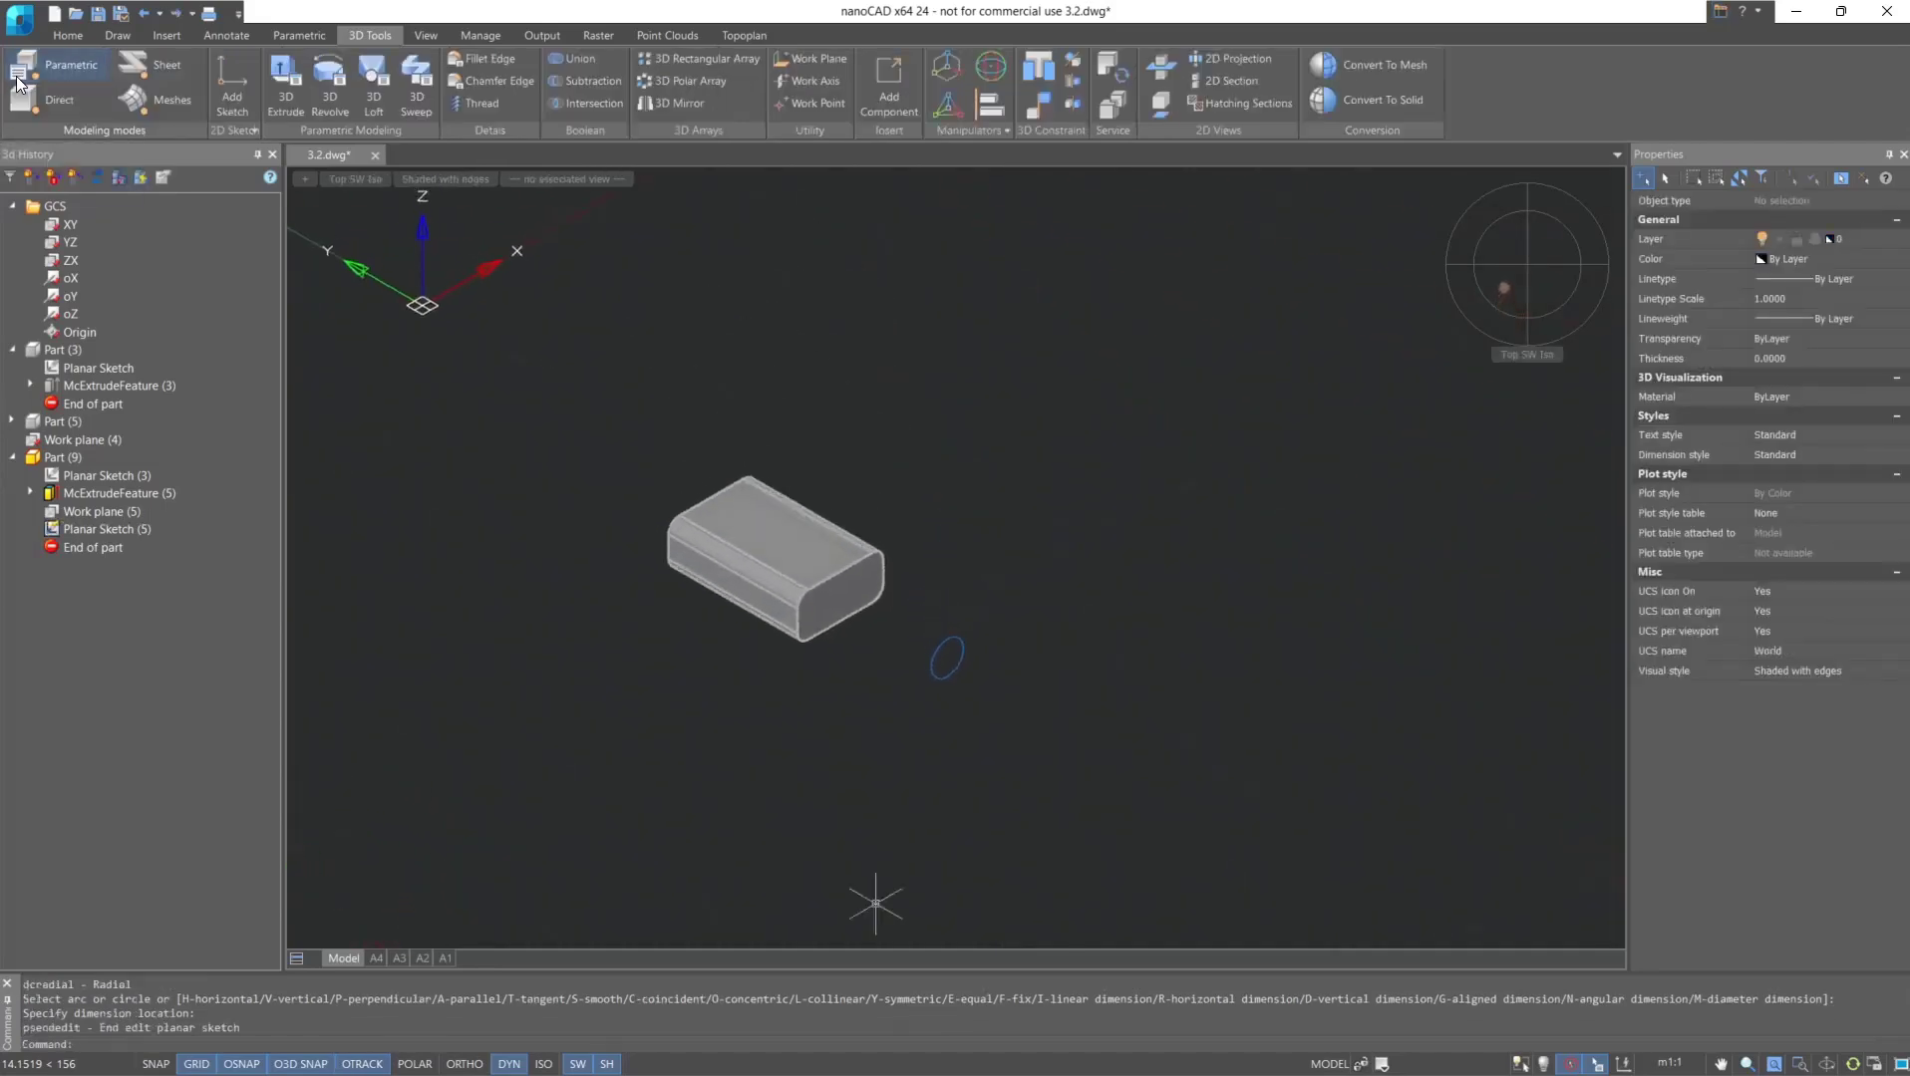
{"action": "left_click", "coordinate": [1497, 296]}
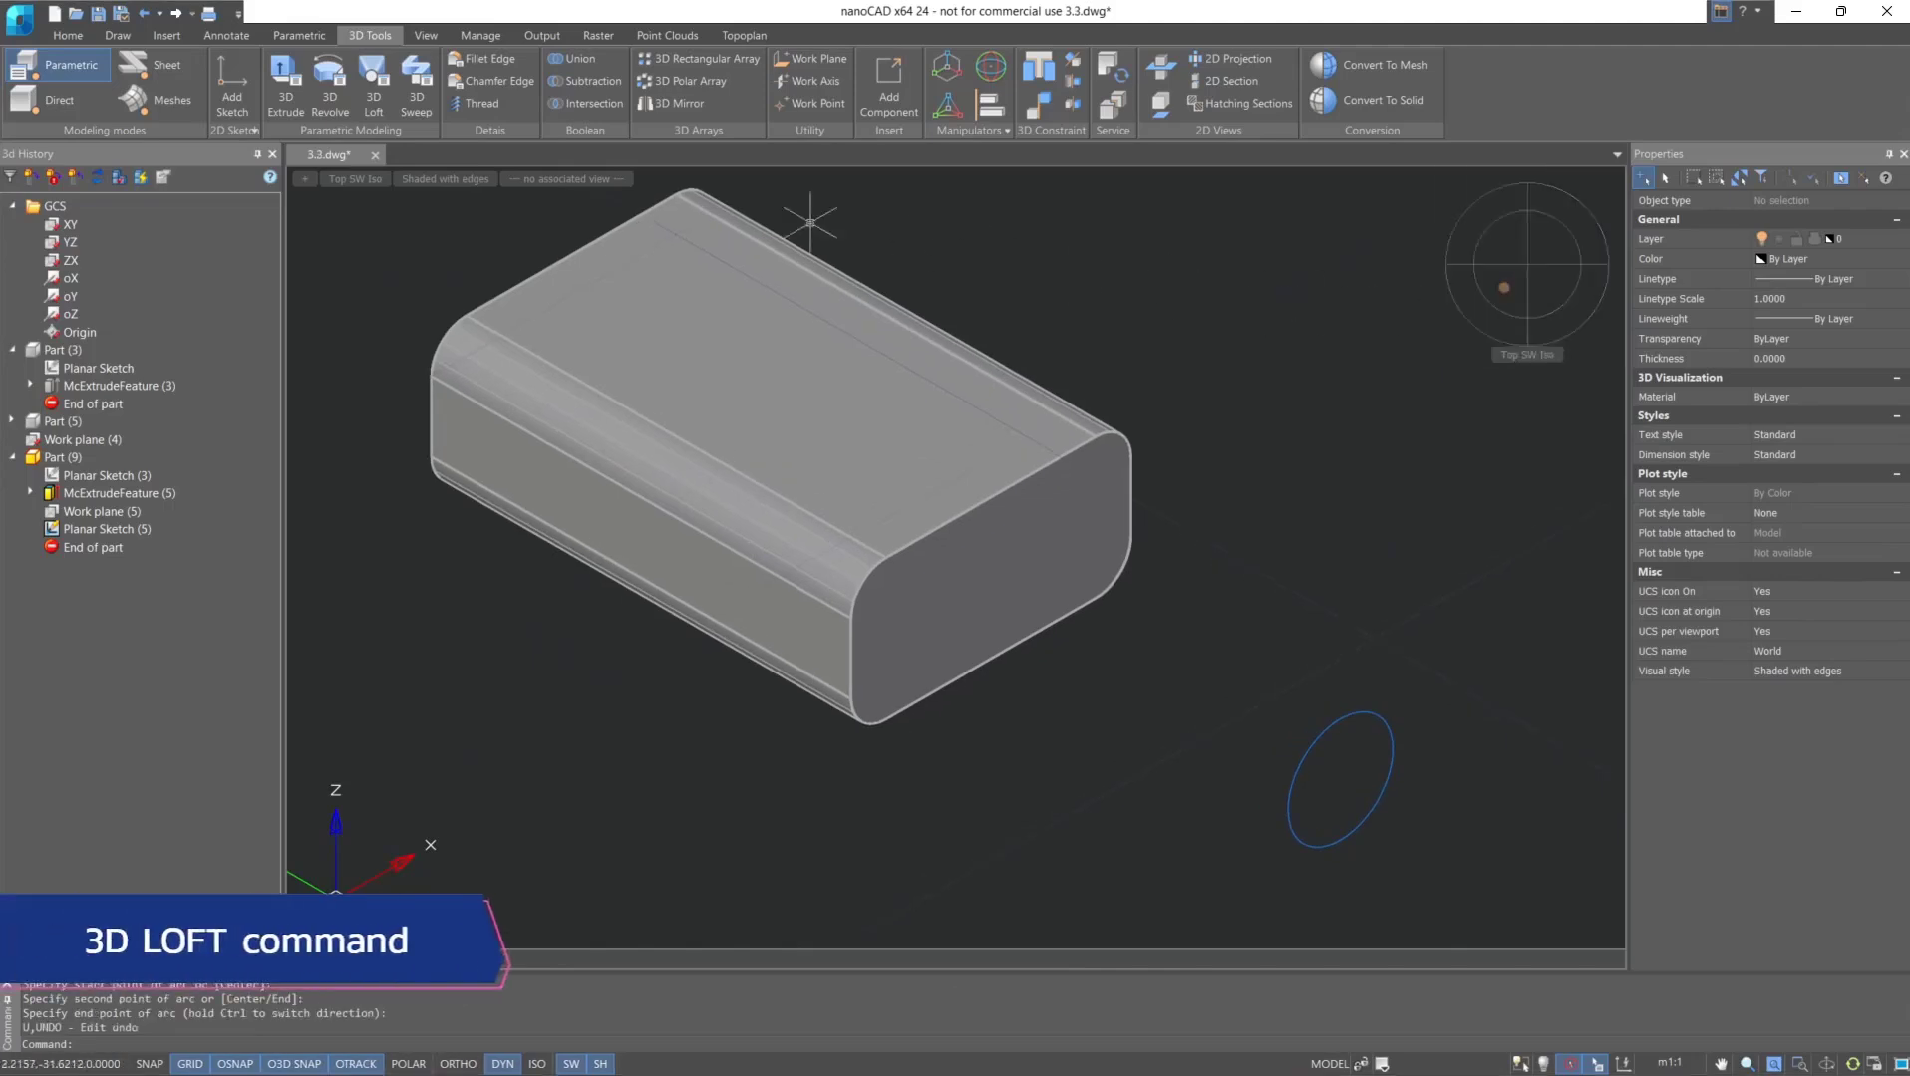
Try a 3D Loft using the block's front end face and the circle as sections, then cancel it.
{"action": "left_click", "coordinate": [385, 91]}
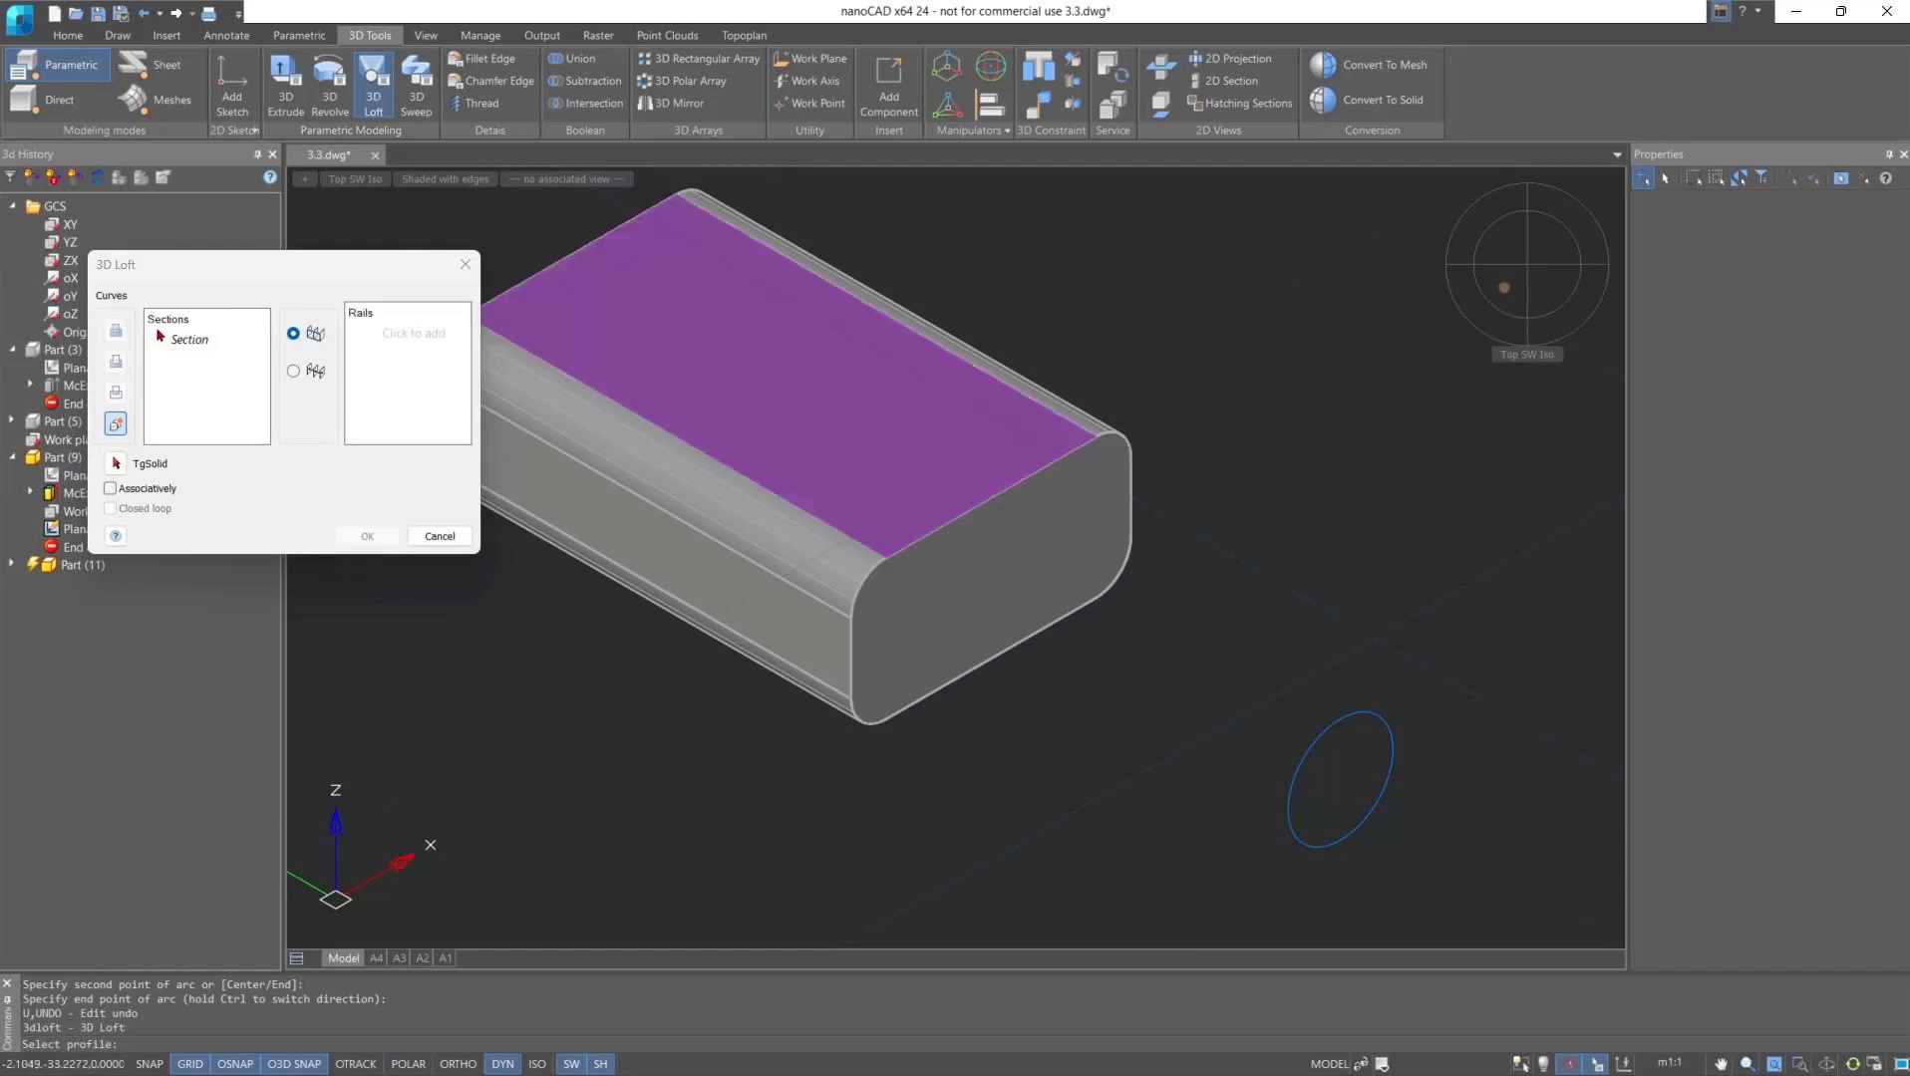
{"action": "left_click", "coordinate": [951, 618]}
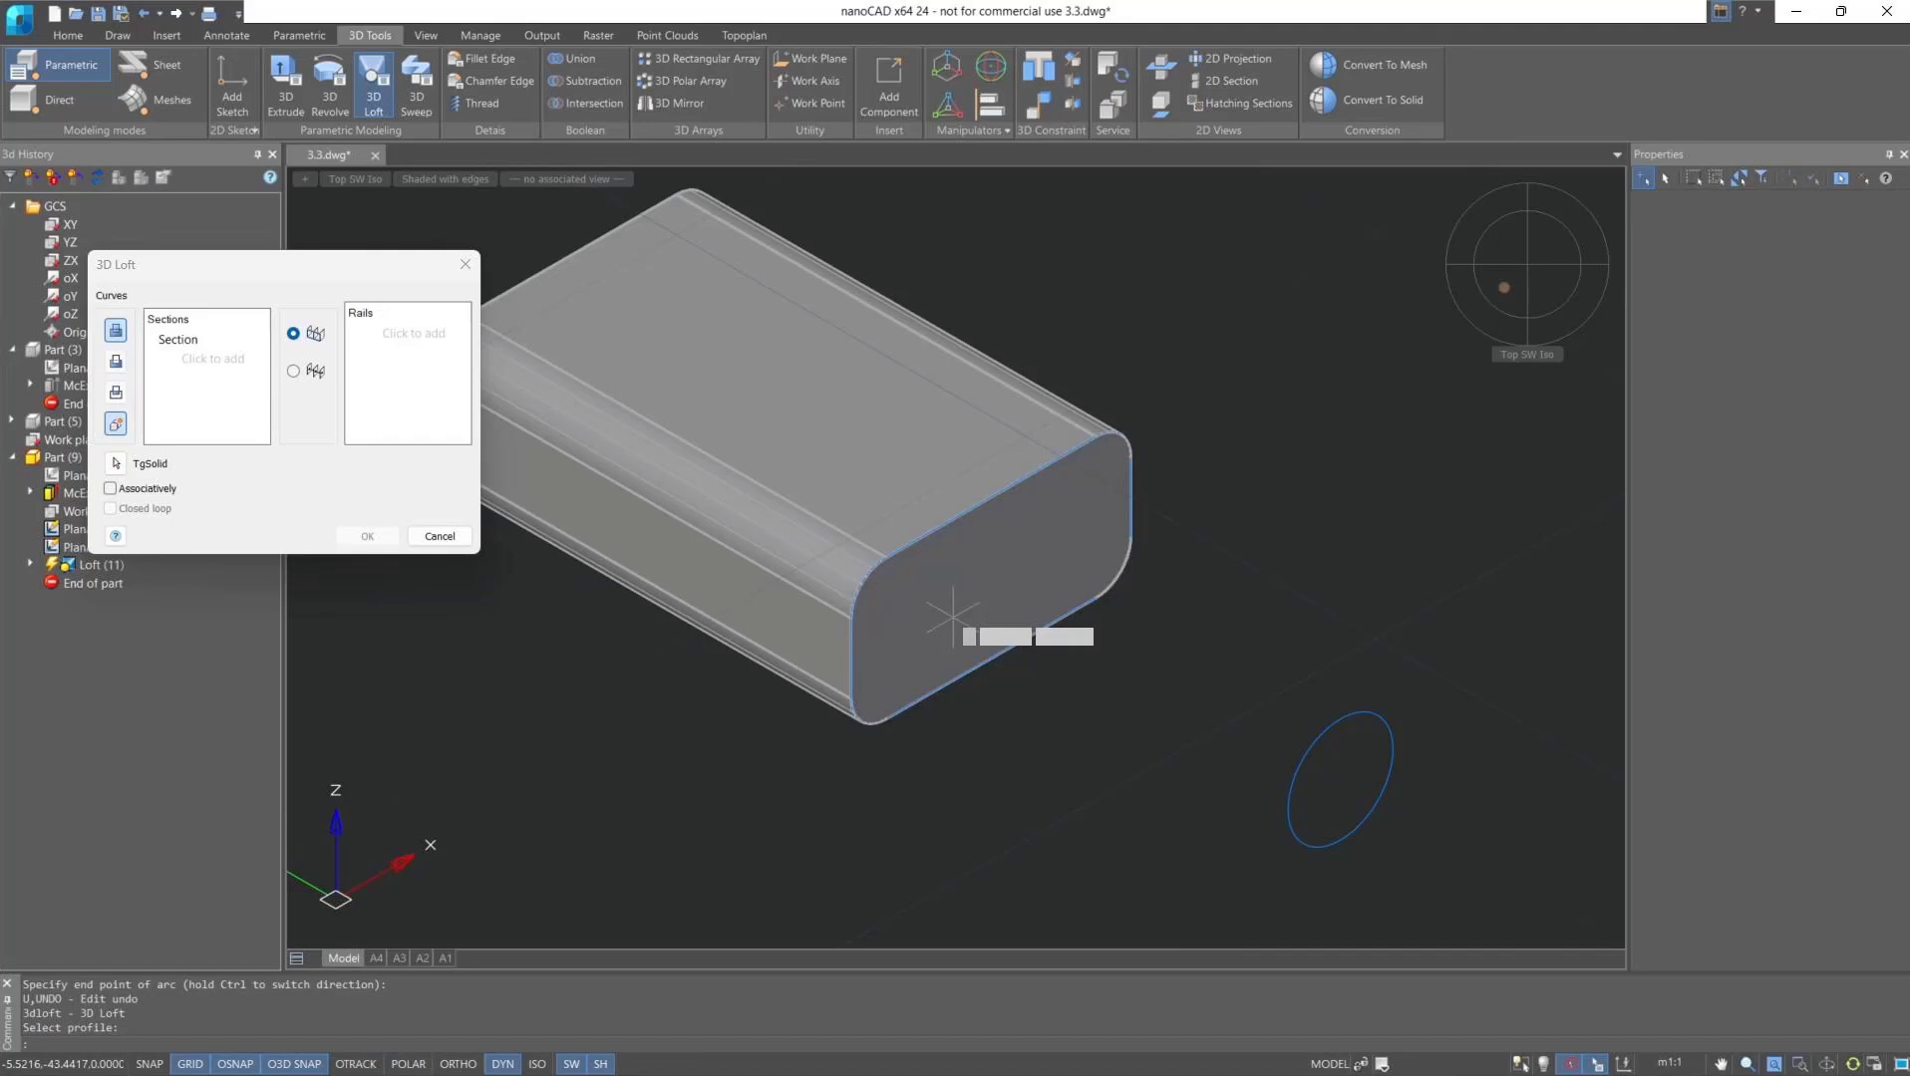
{"action": "left_click", "coordinate": [224, 358]}
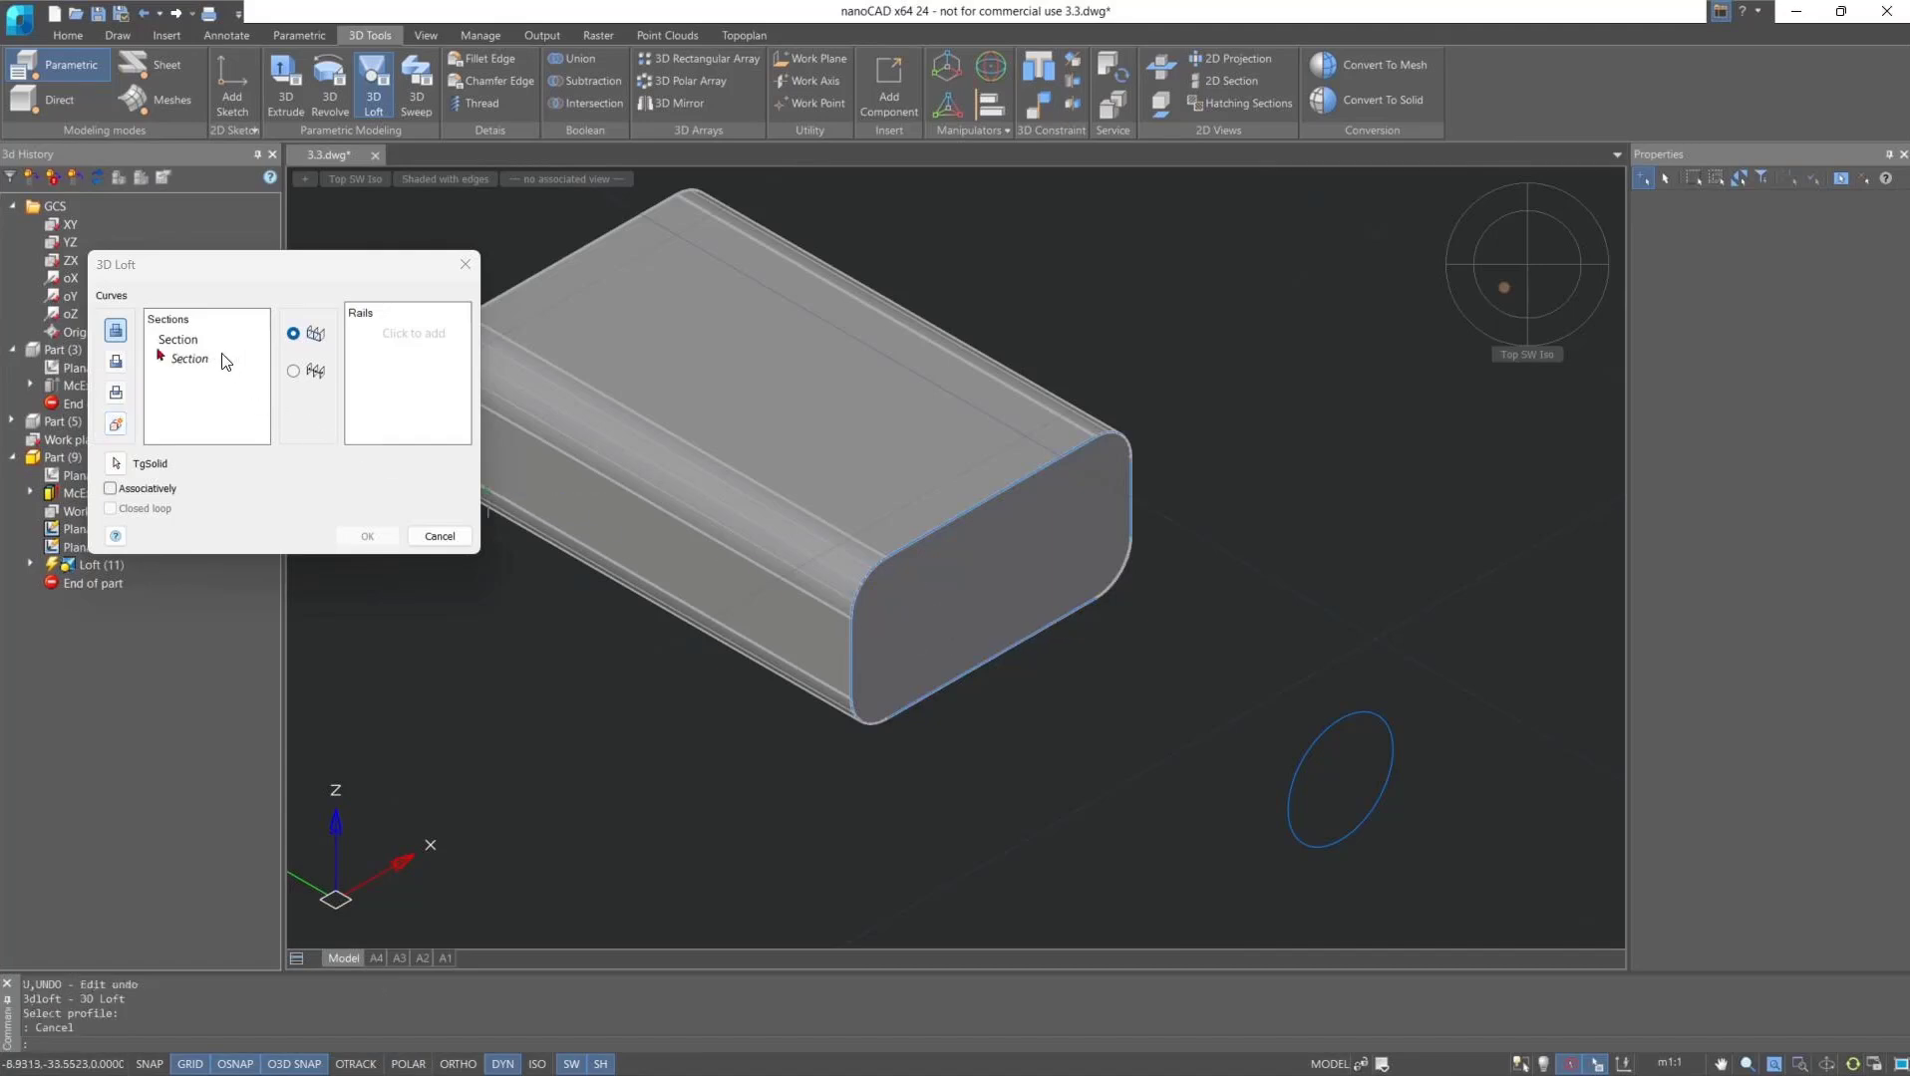
{"action": "left_click", "coordinate": [1340, 799]}
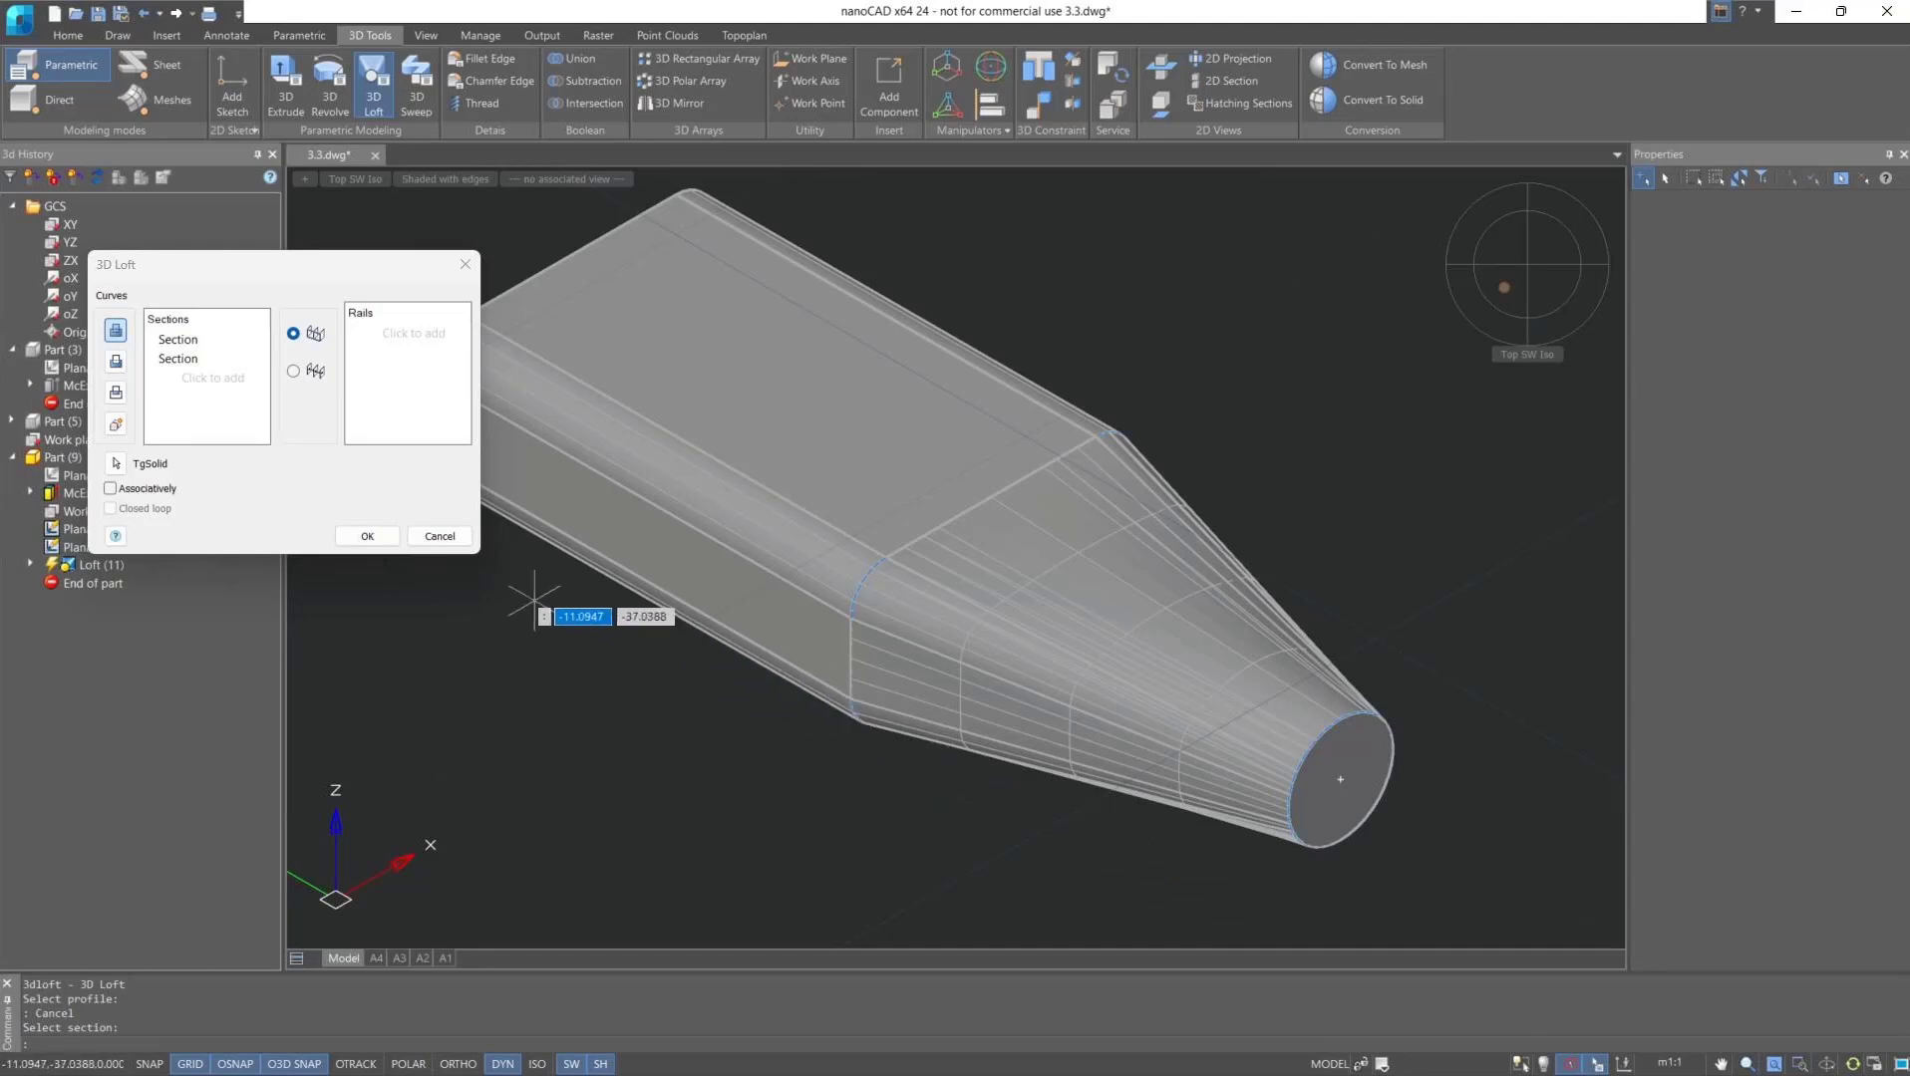
{"action": "left_click", "coordinate": [439, 536]}
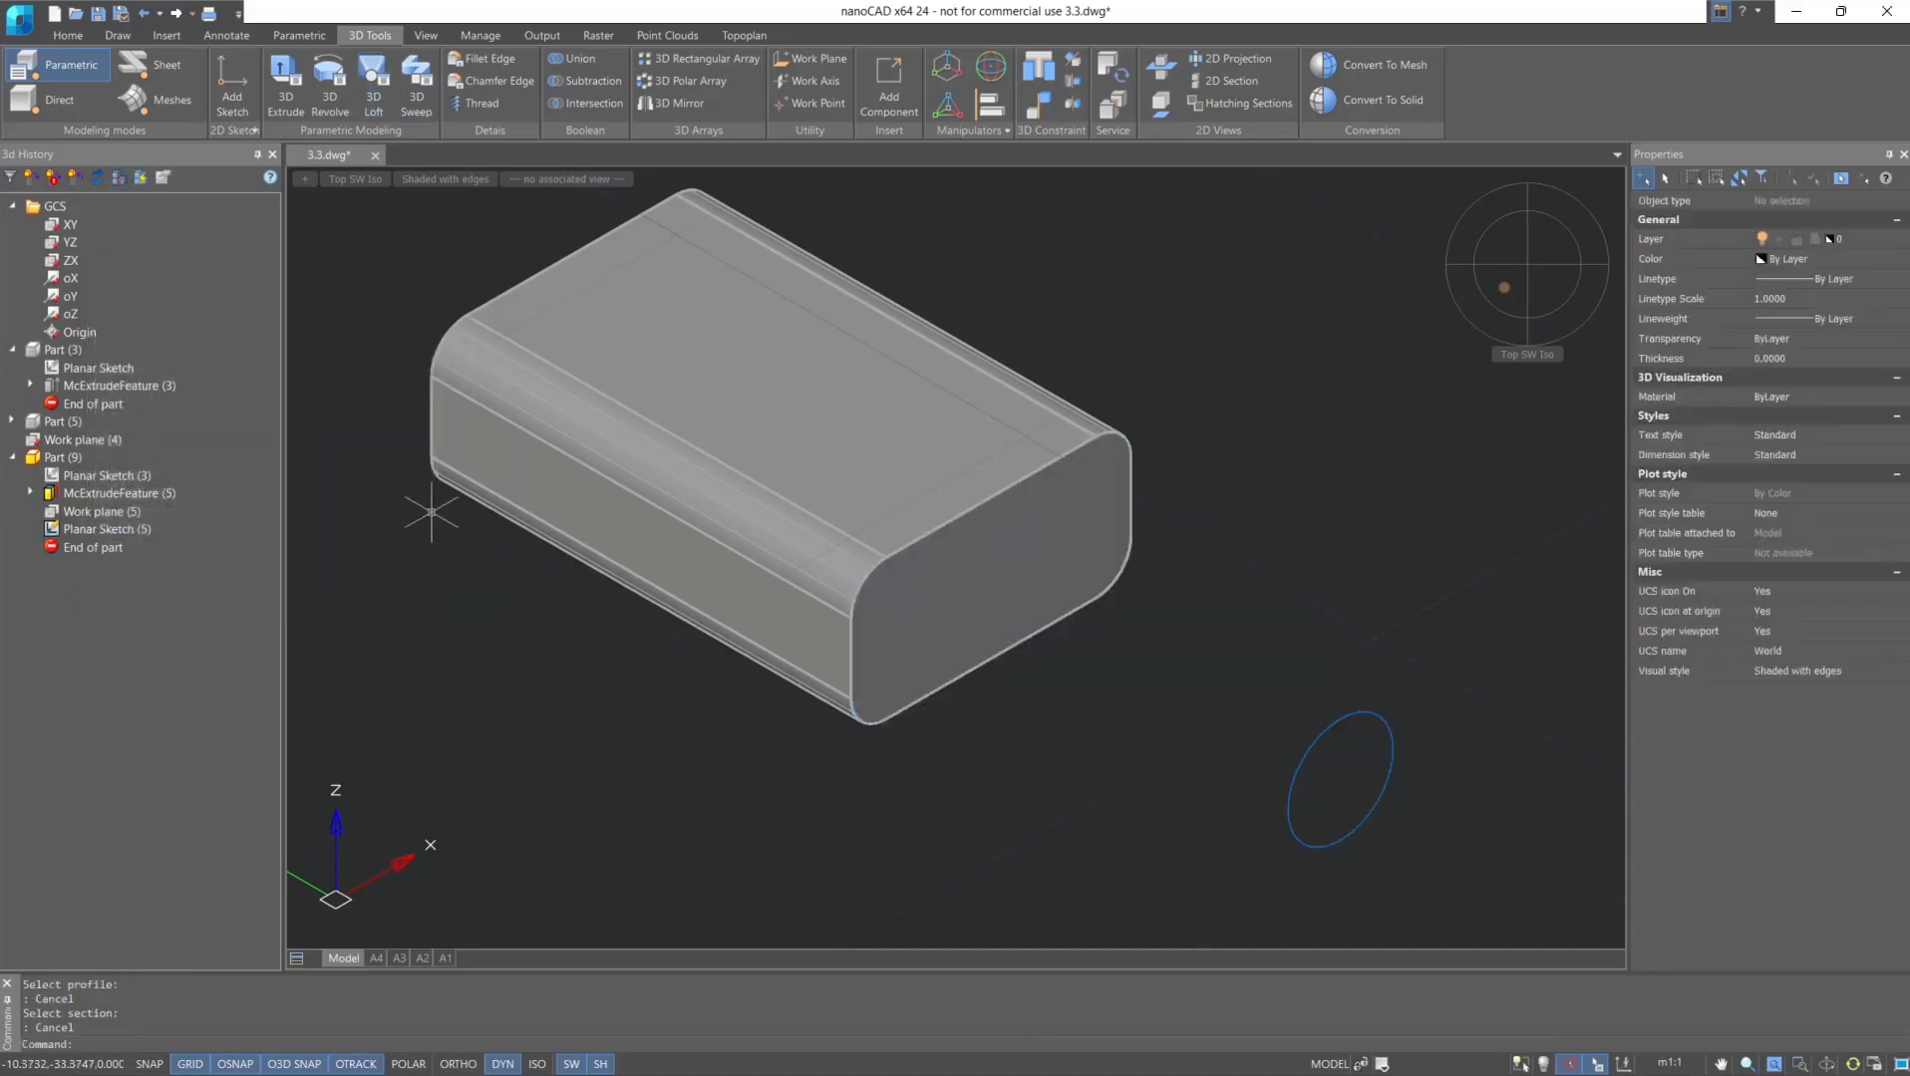
Draw a three-point arc from the circle's center to the block's front end face.
{"action": "left_click", "coordinate": [116, 35]}
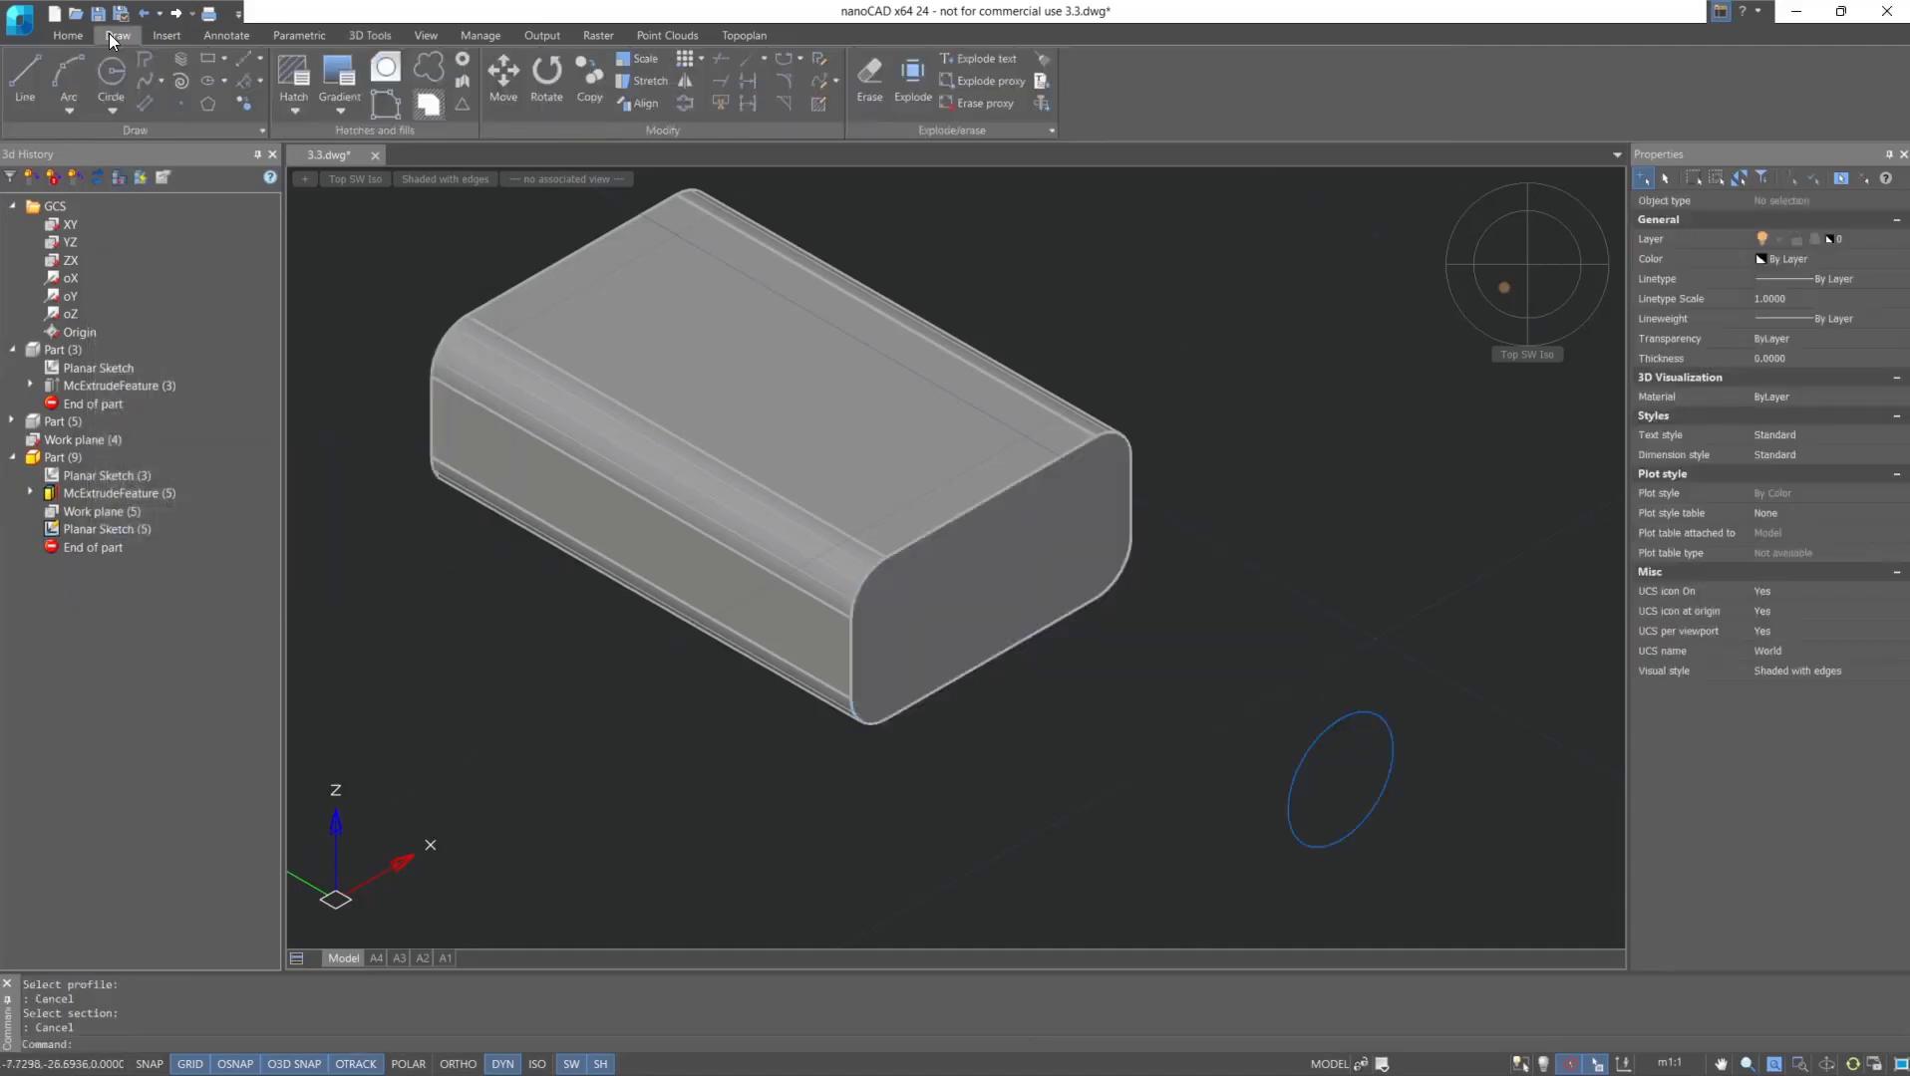
{"action": "left_click", "coordinate": [69, 74]}
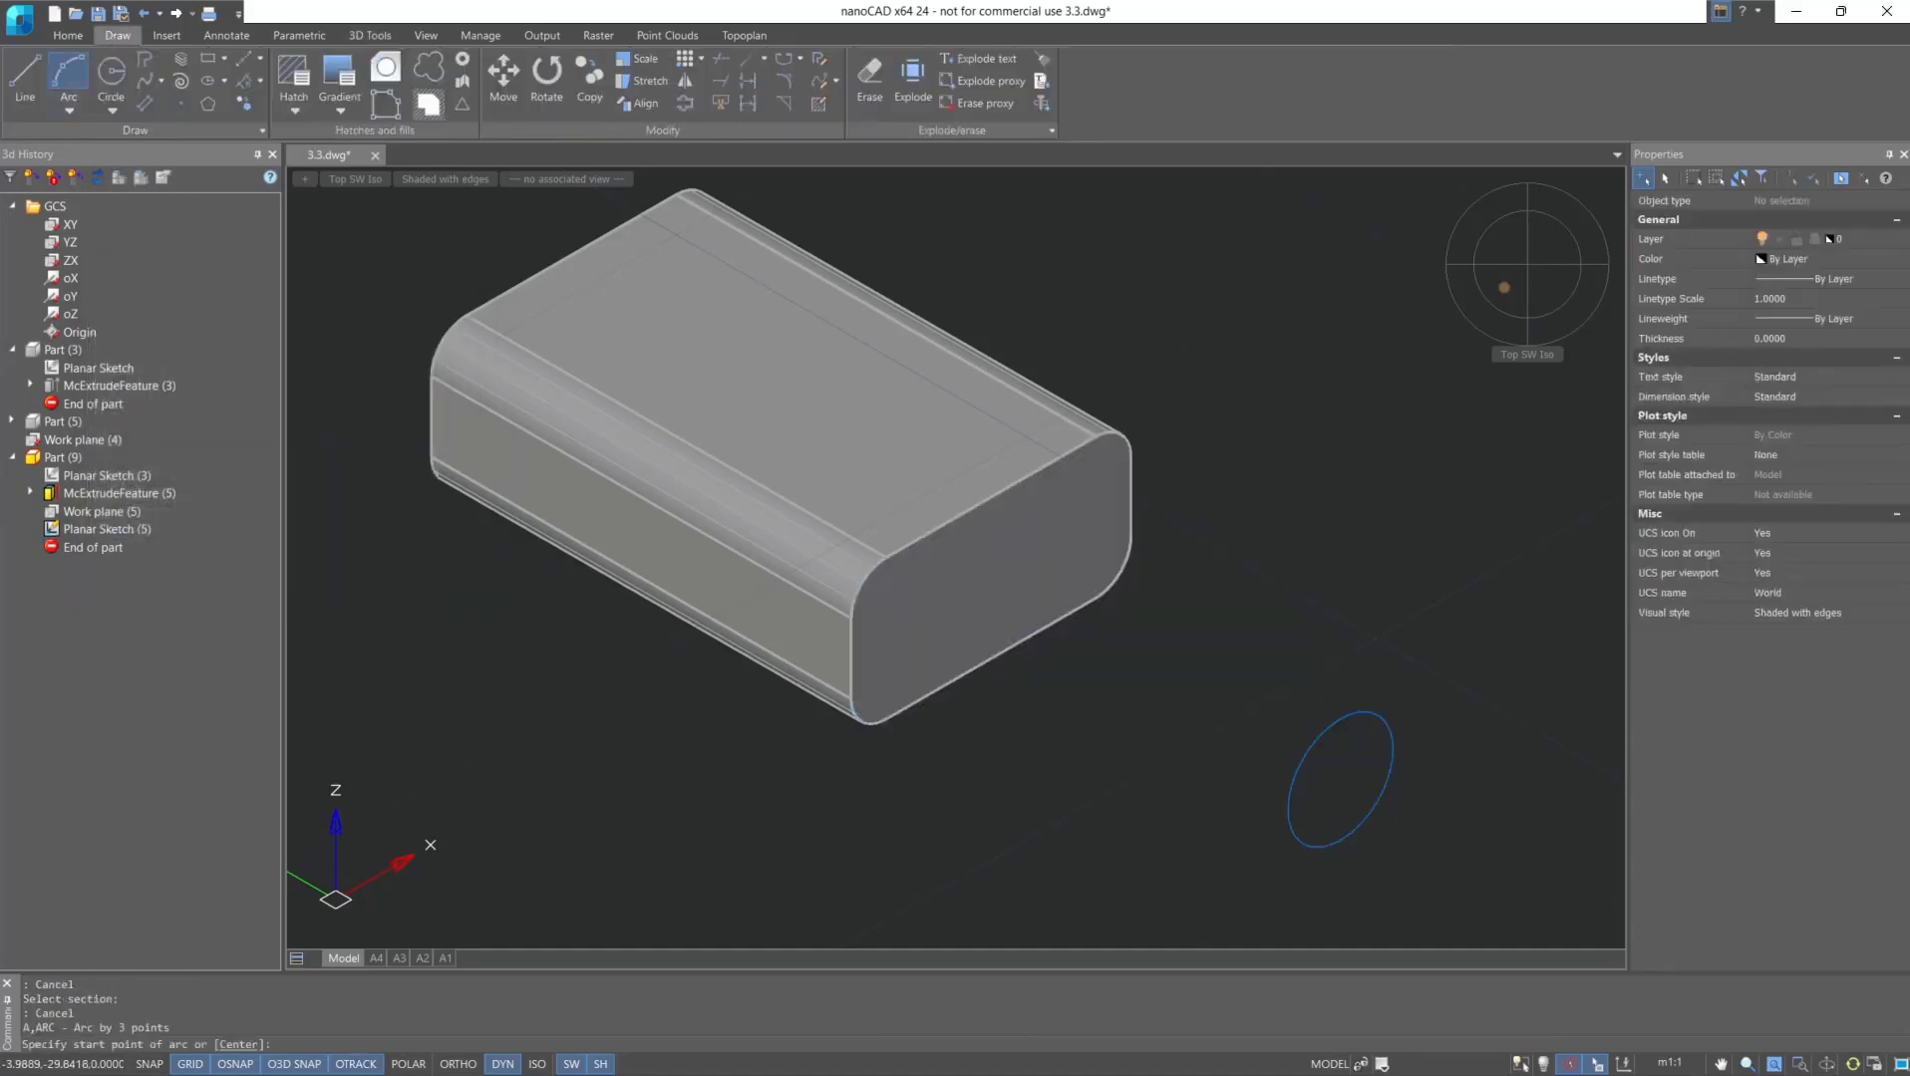
{"action": "left_click", "coordinate": [1340, 778]}
{"action": "left_click", "coordinate": [922, 540]}
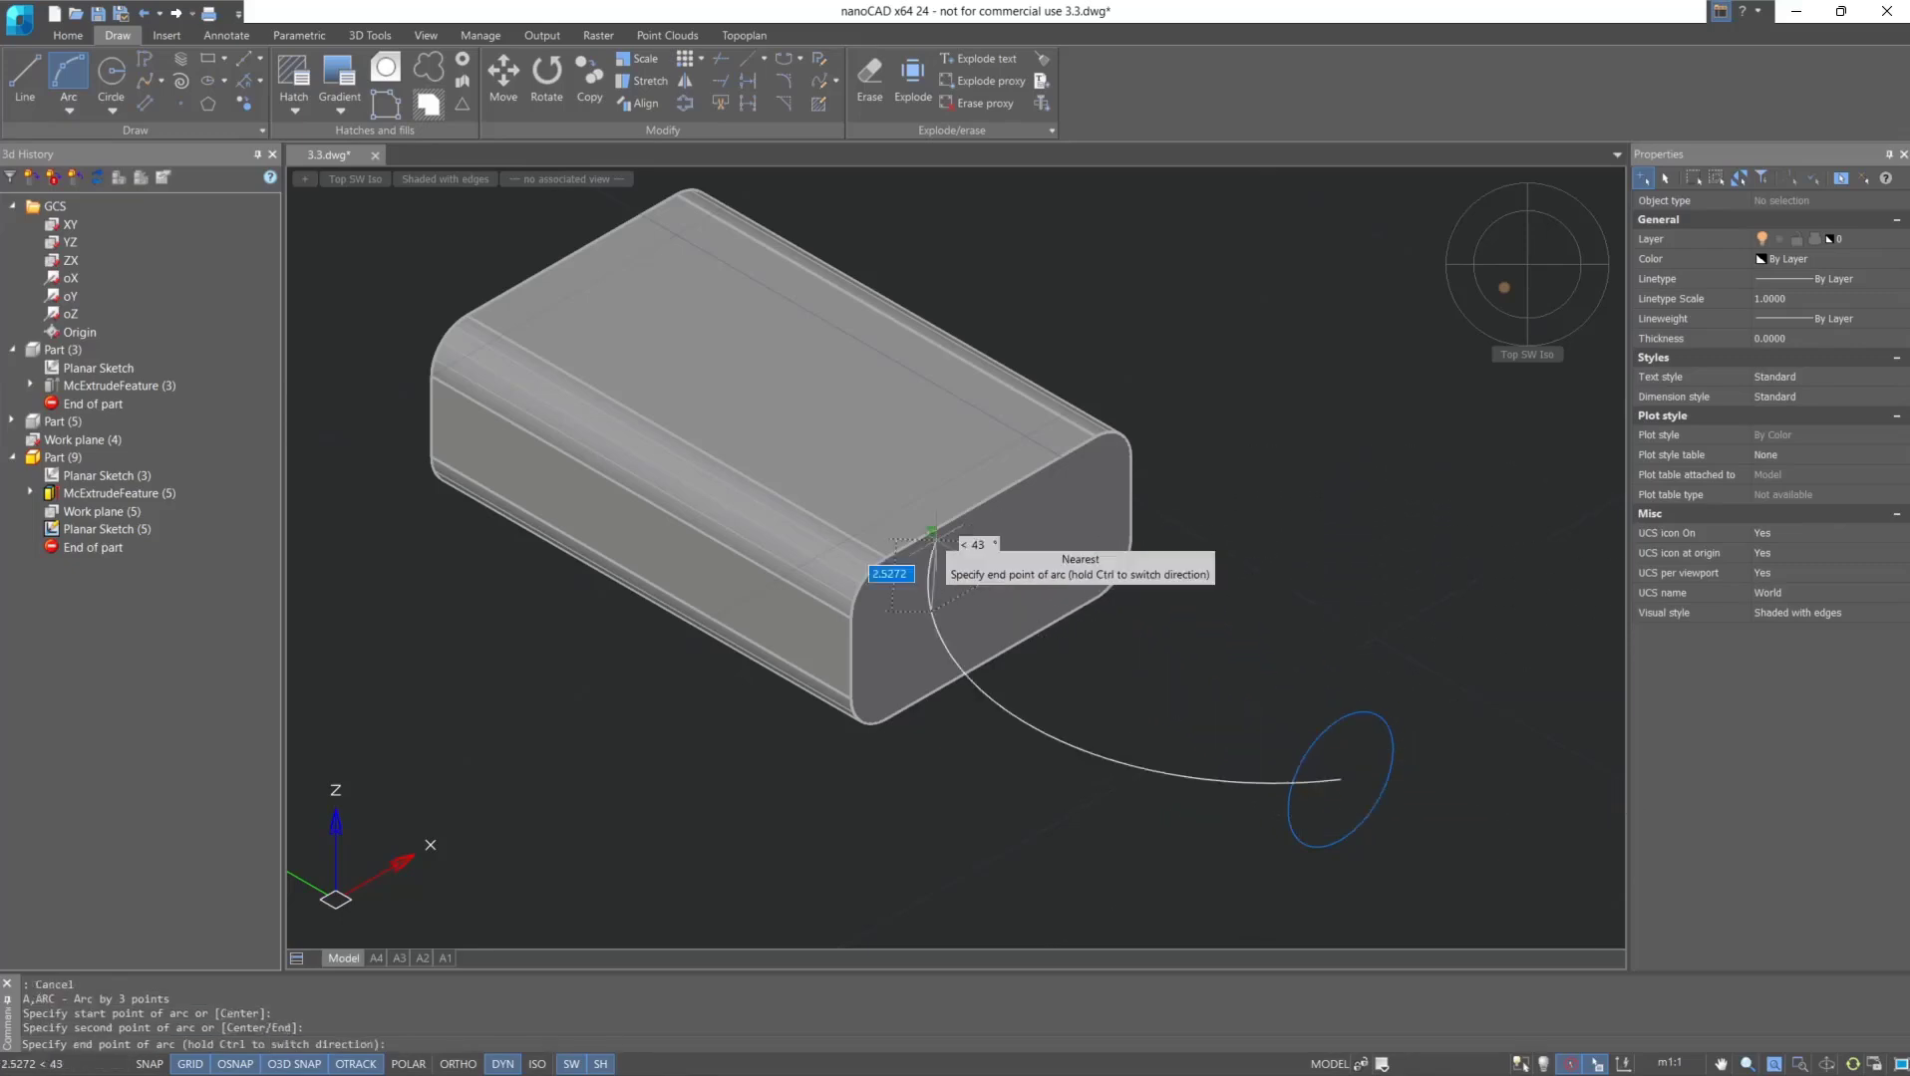
{"action": "left_click", "coordinate": [915, 556]}
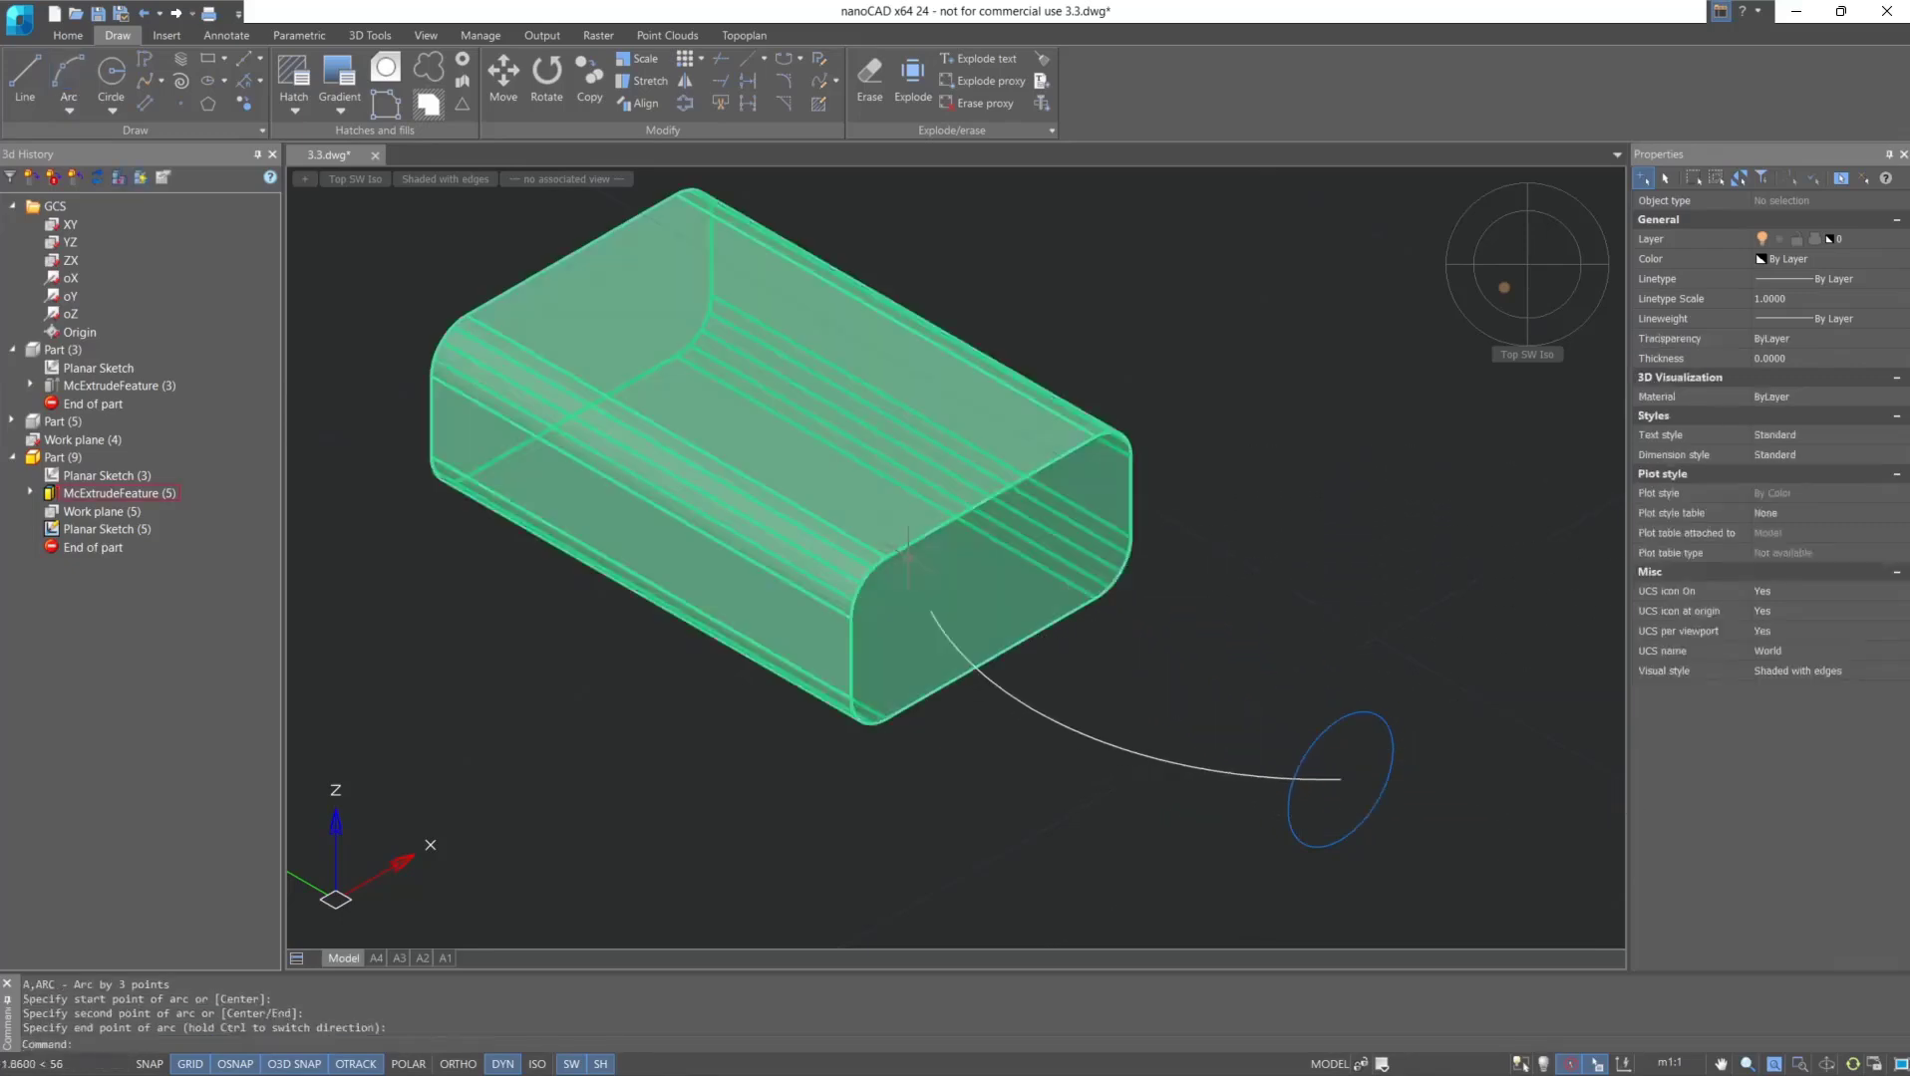
{"action": "left_click", "coordinate": [372, 37]}
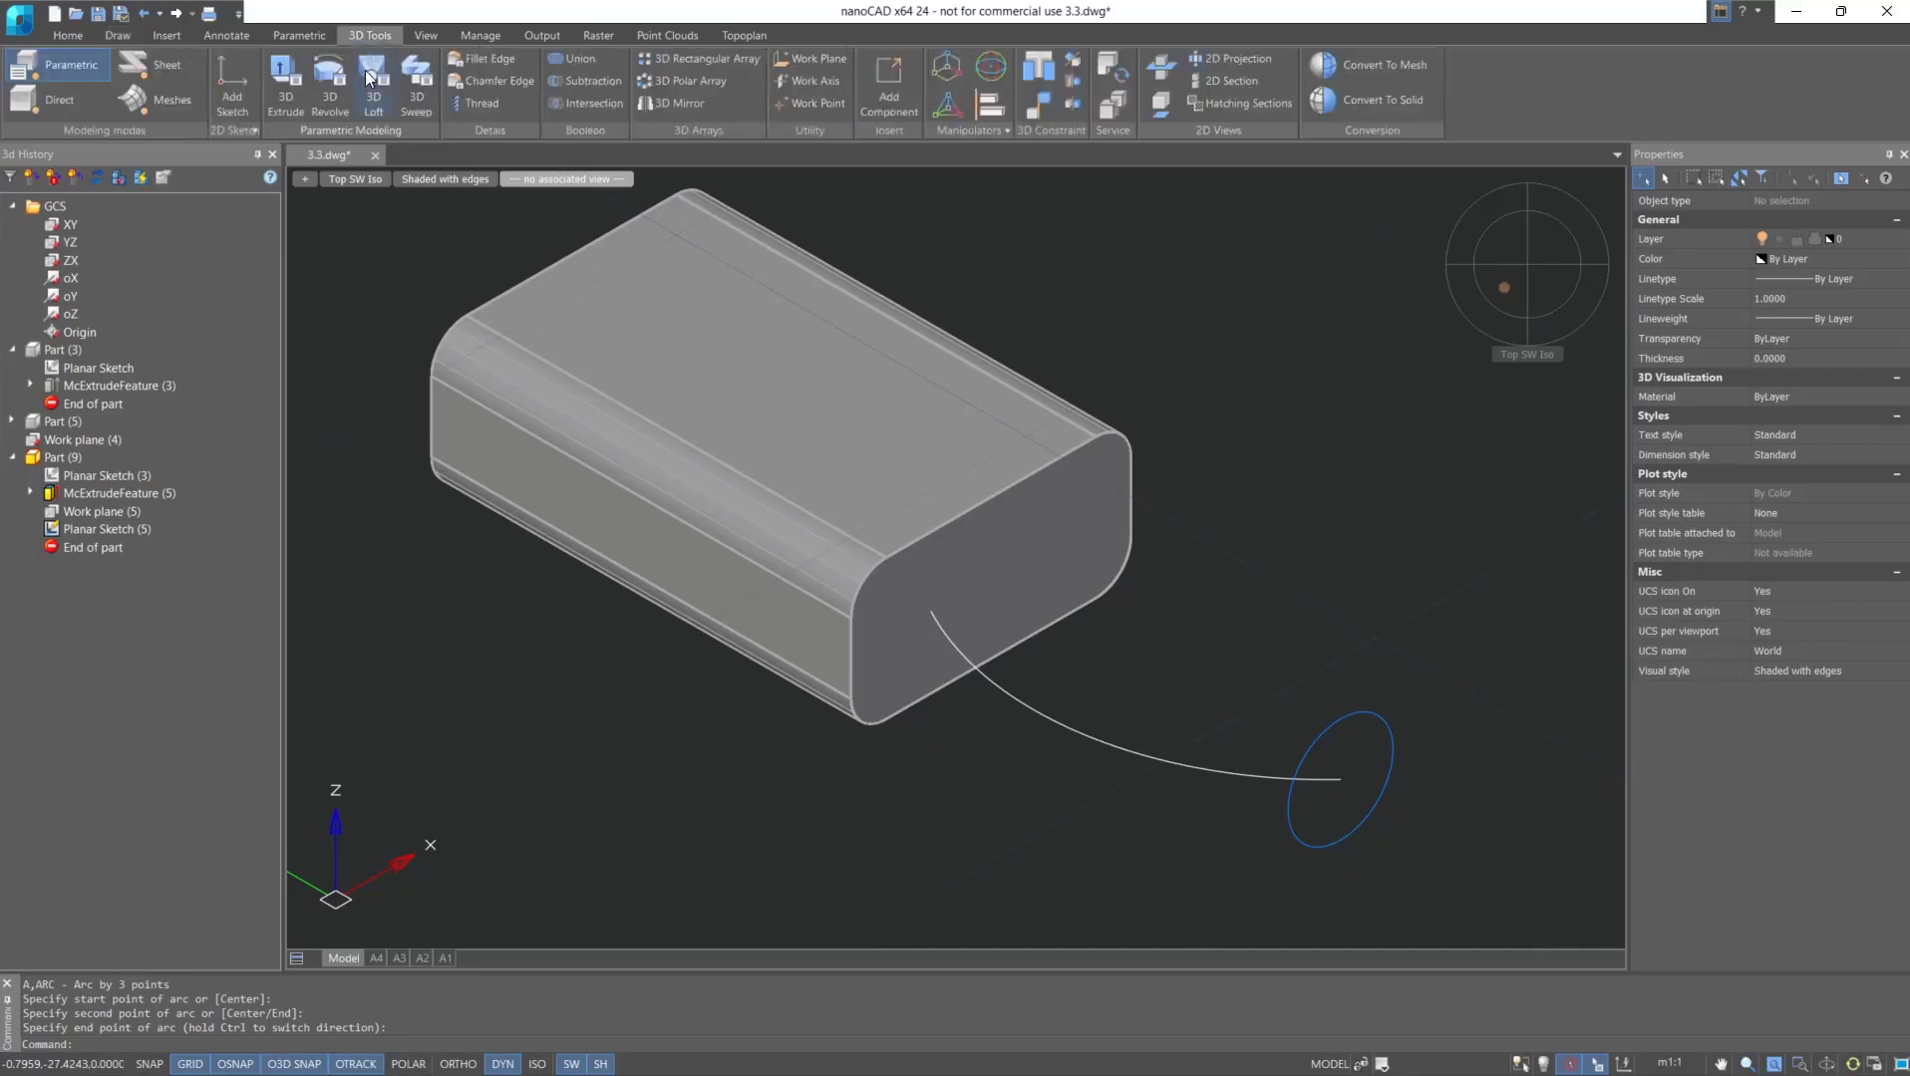
Set up a 3D Loft with the block's front end face and the offset circle as its two sections.
{"action": "left_click", "coordinate": [366, 75]}
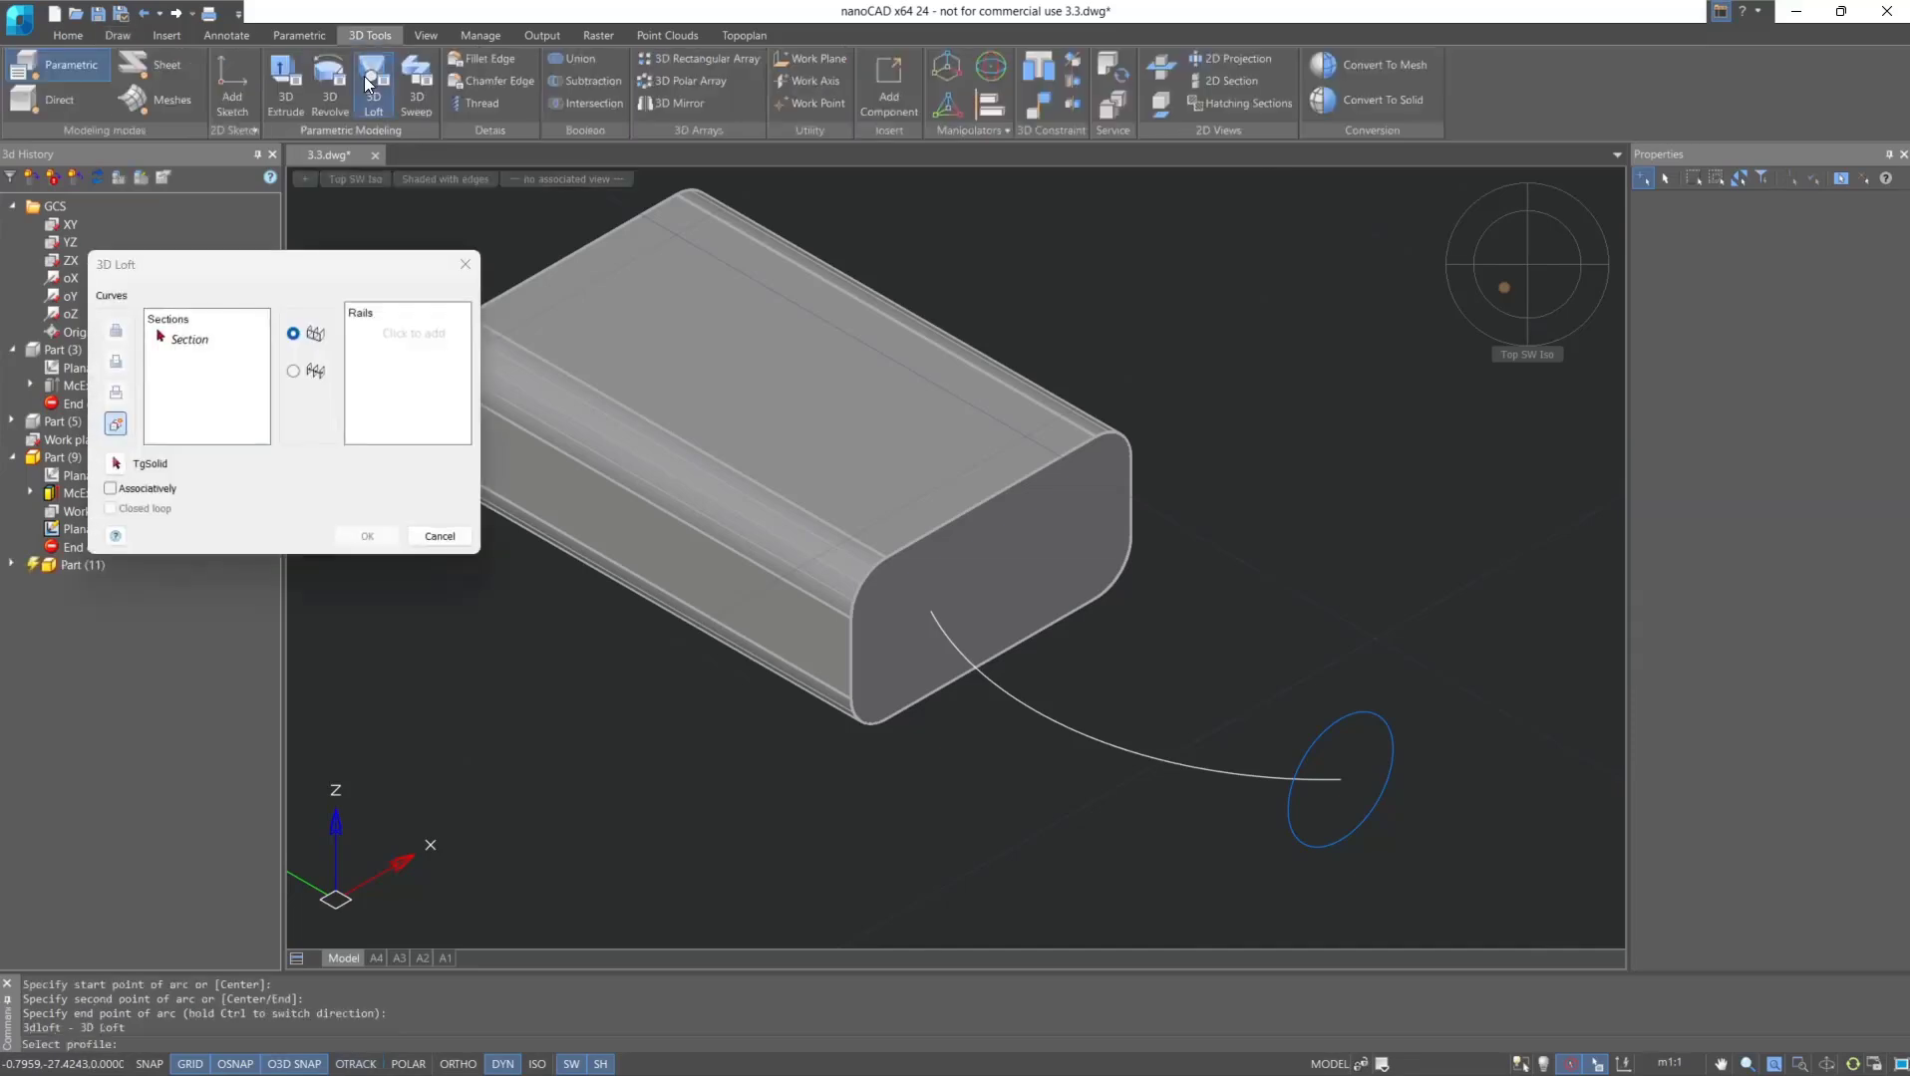
{"action": "left_click", "coordinate": [937, 551]}
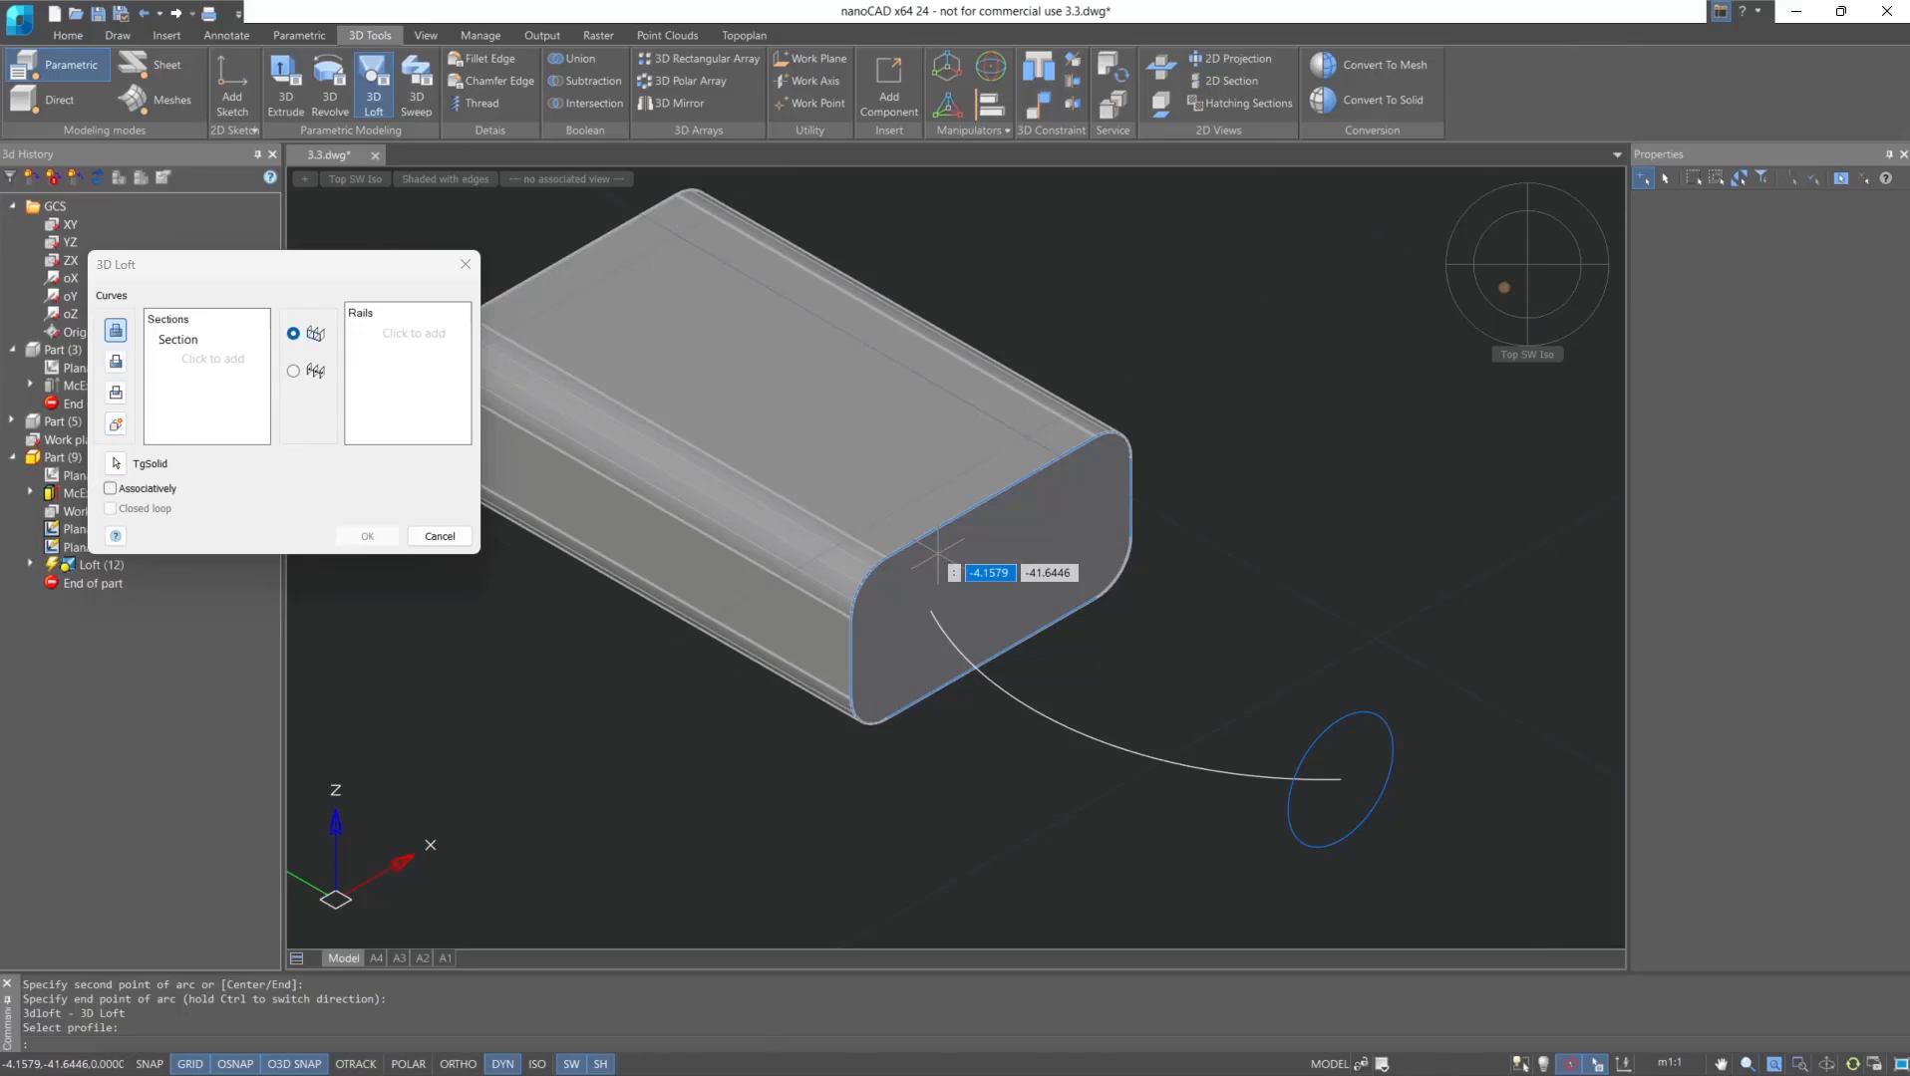
{"action": "left_click", "coordinate": [254, 359]}
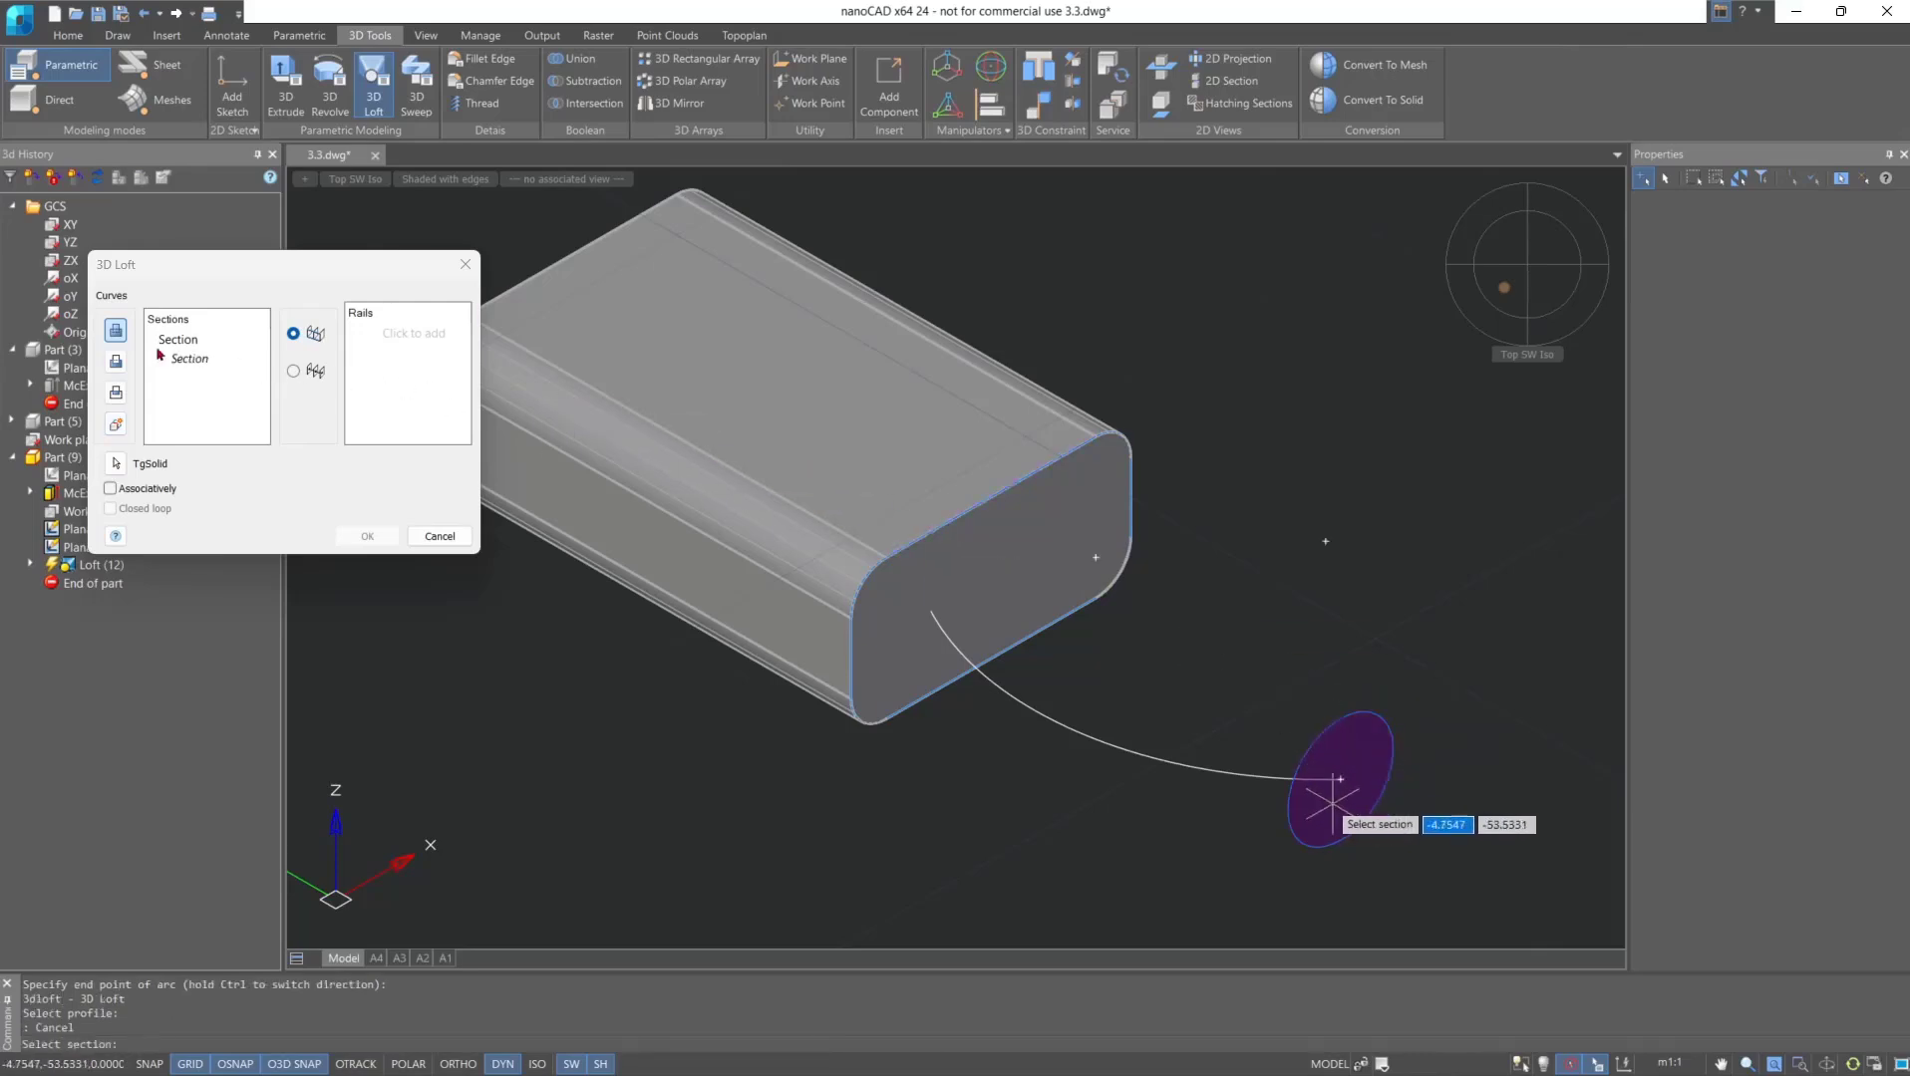
{"action": "left_click", "coordinate": [1331, 803]}
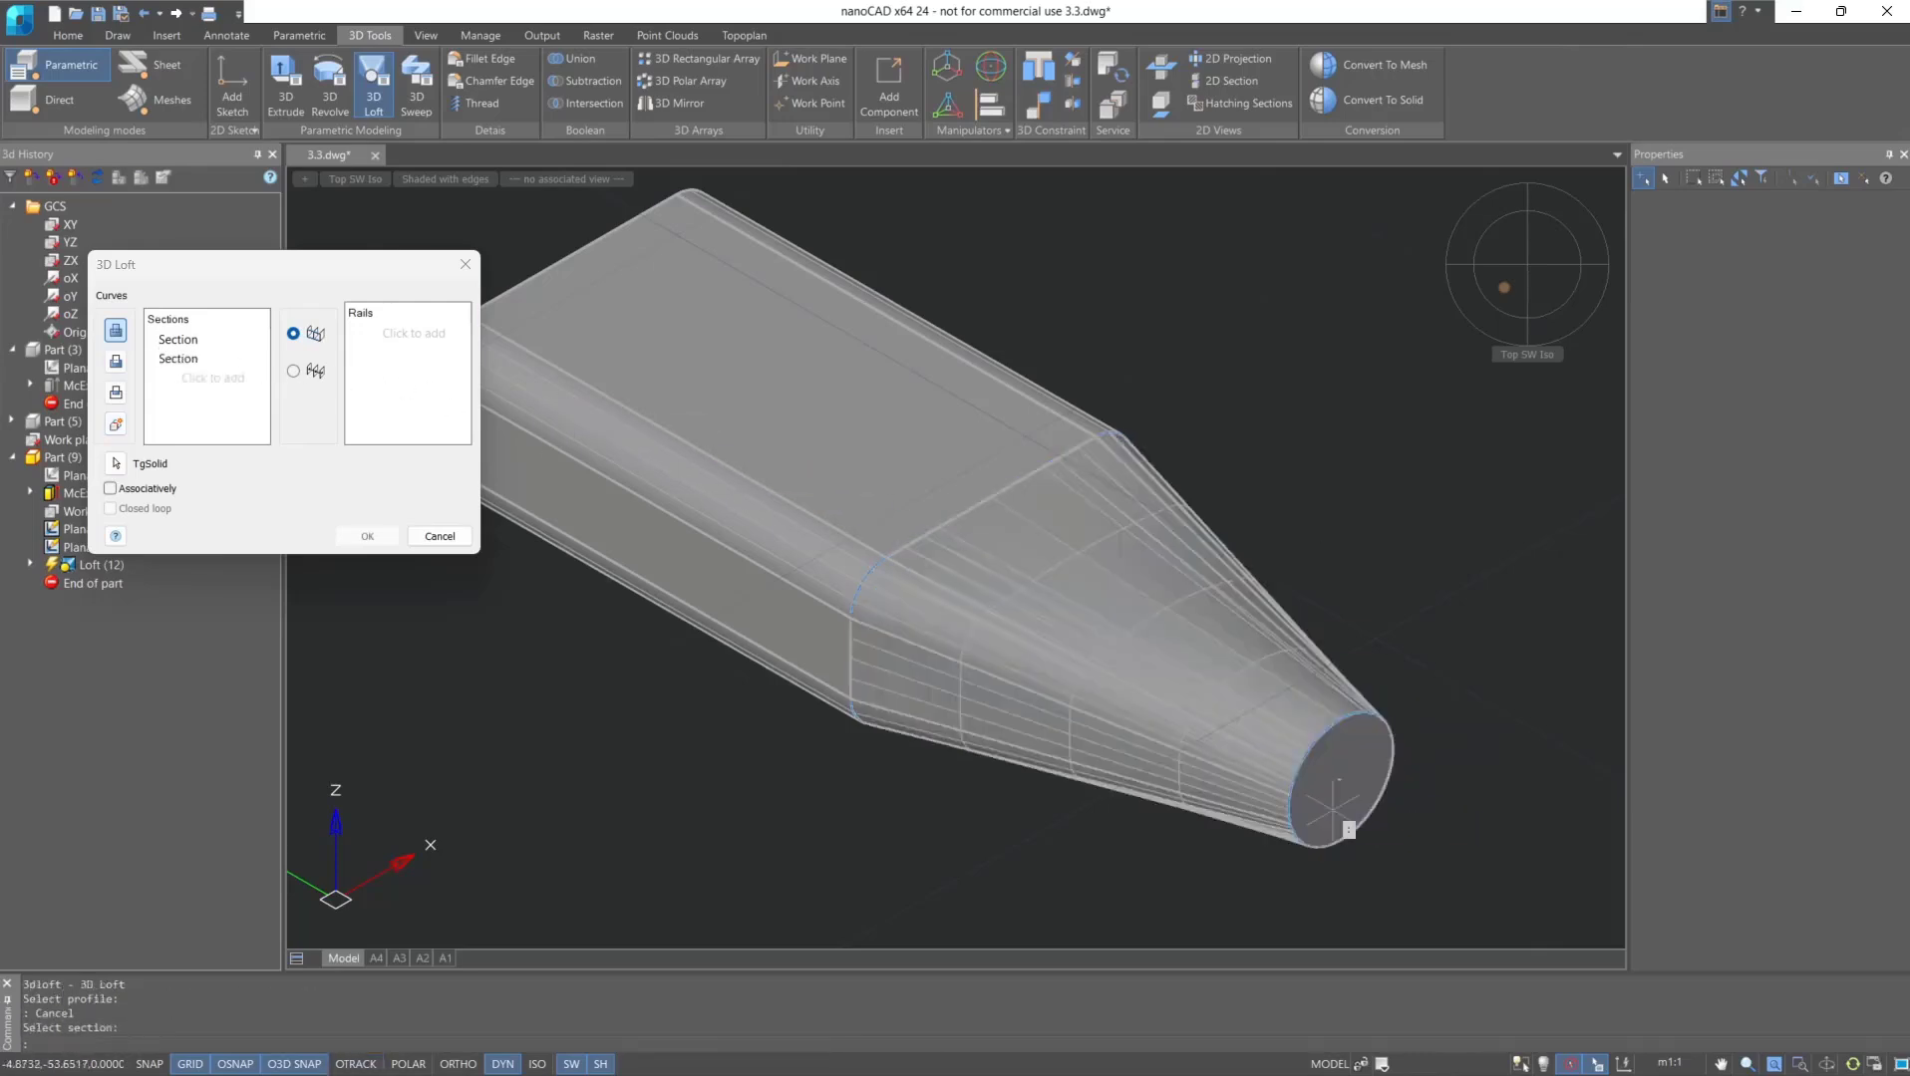
Try the arc as the center line of the loft between the block's end face and the circle.
{"action": "left_click", "coordinate": [293, 372]}
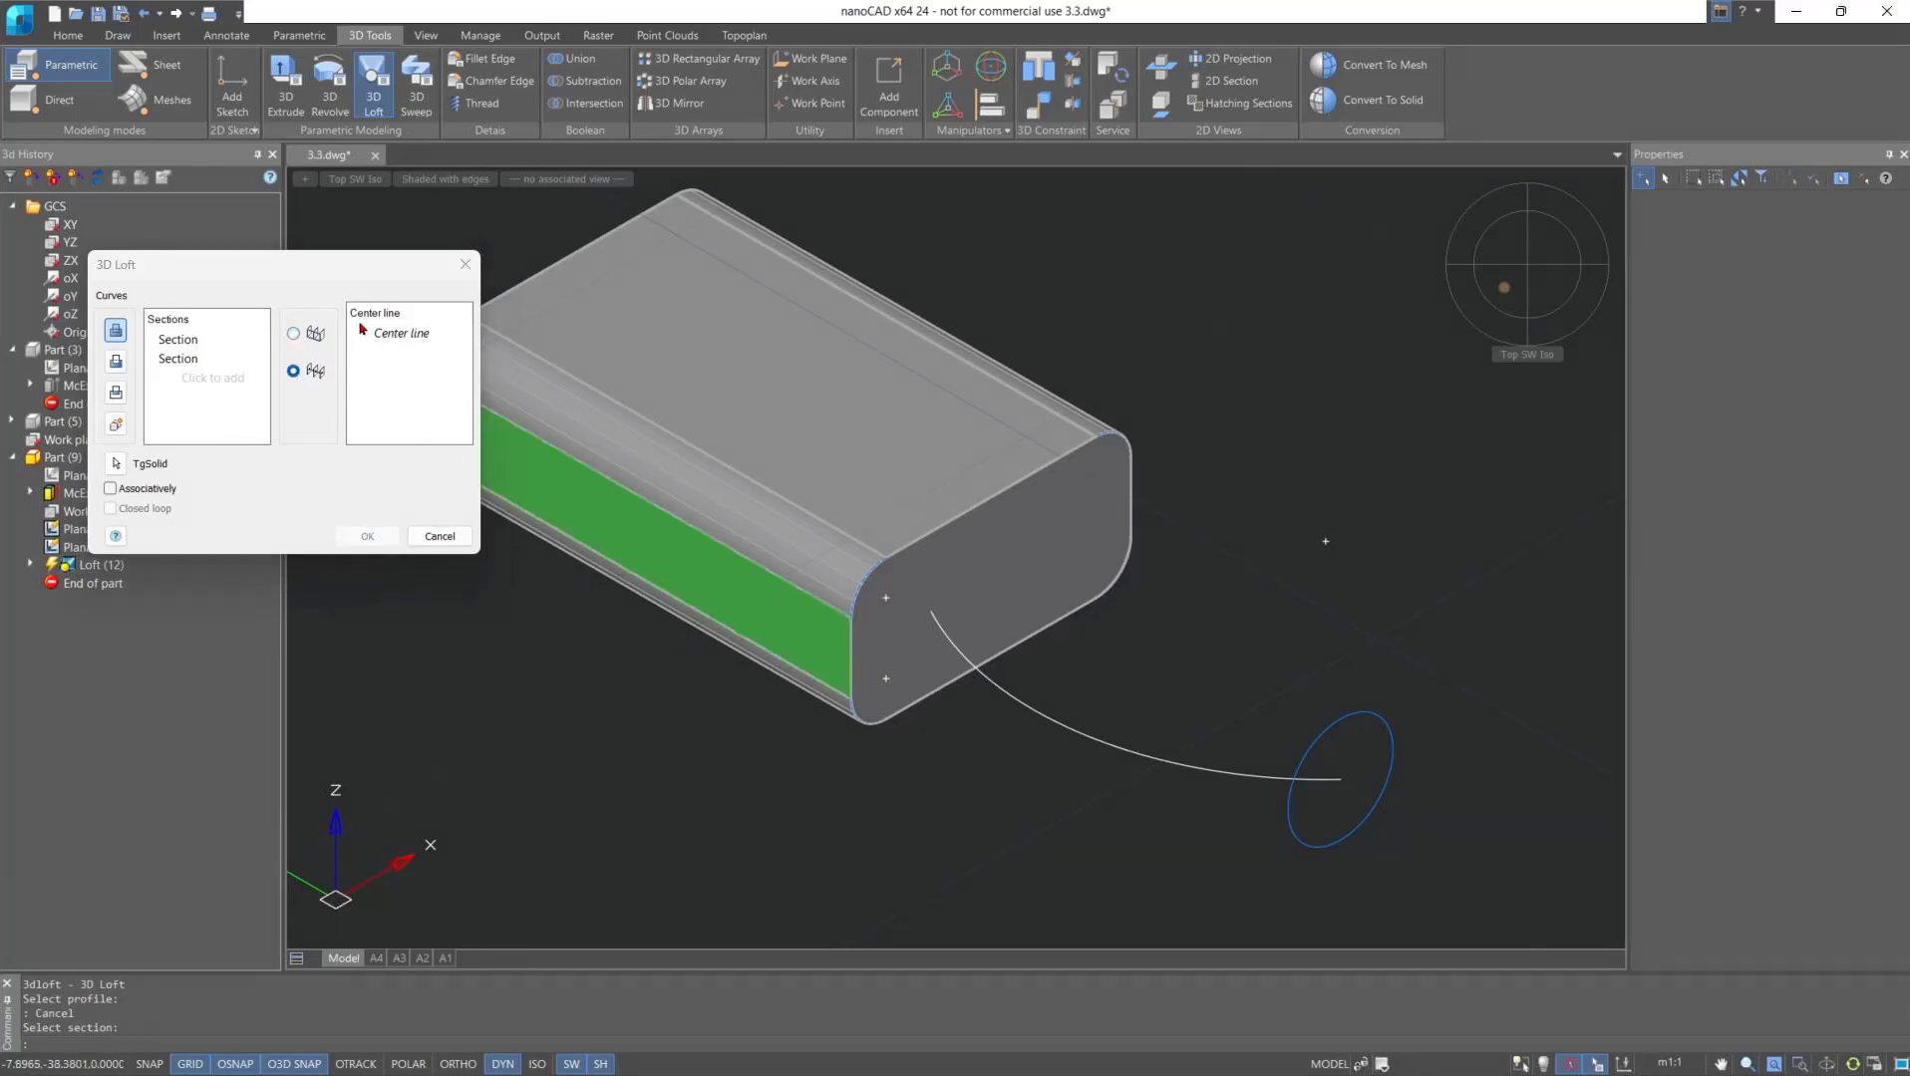
{"action": "left_click", "coordinate": [1037, 713]}
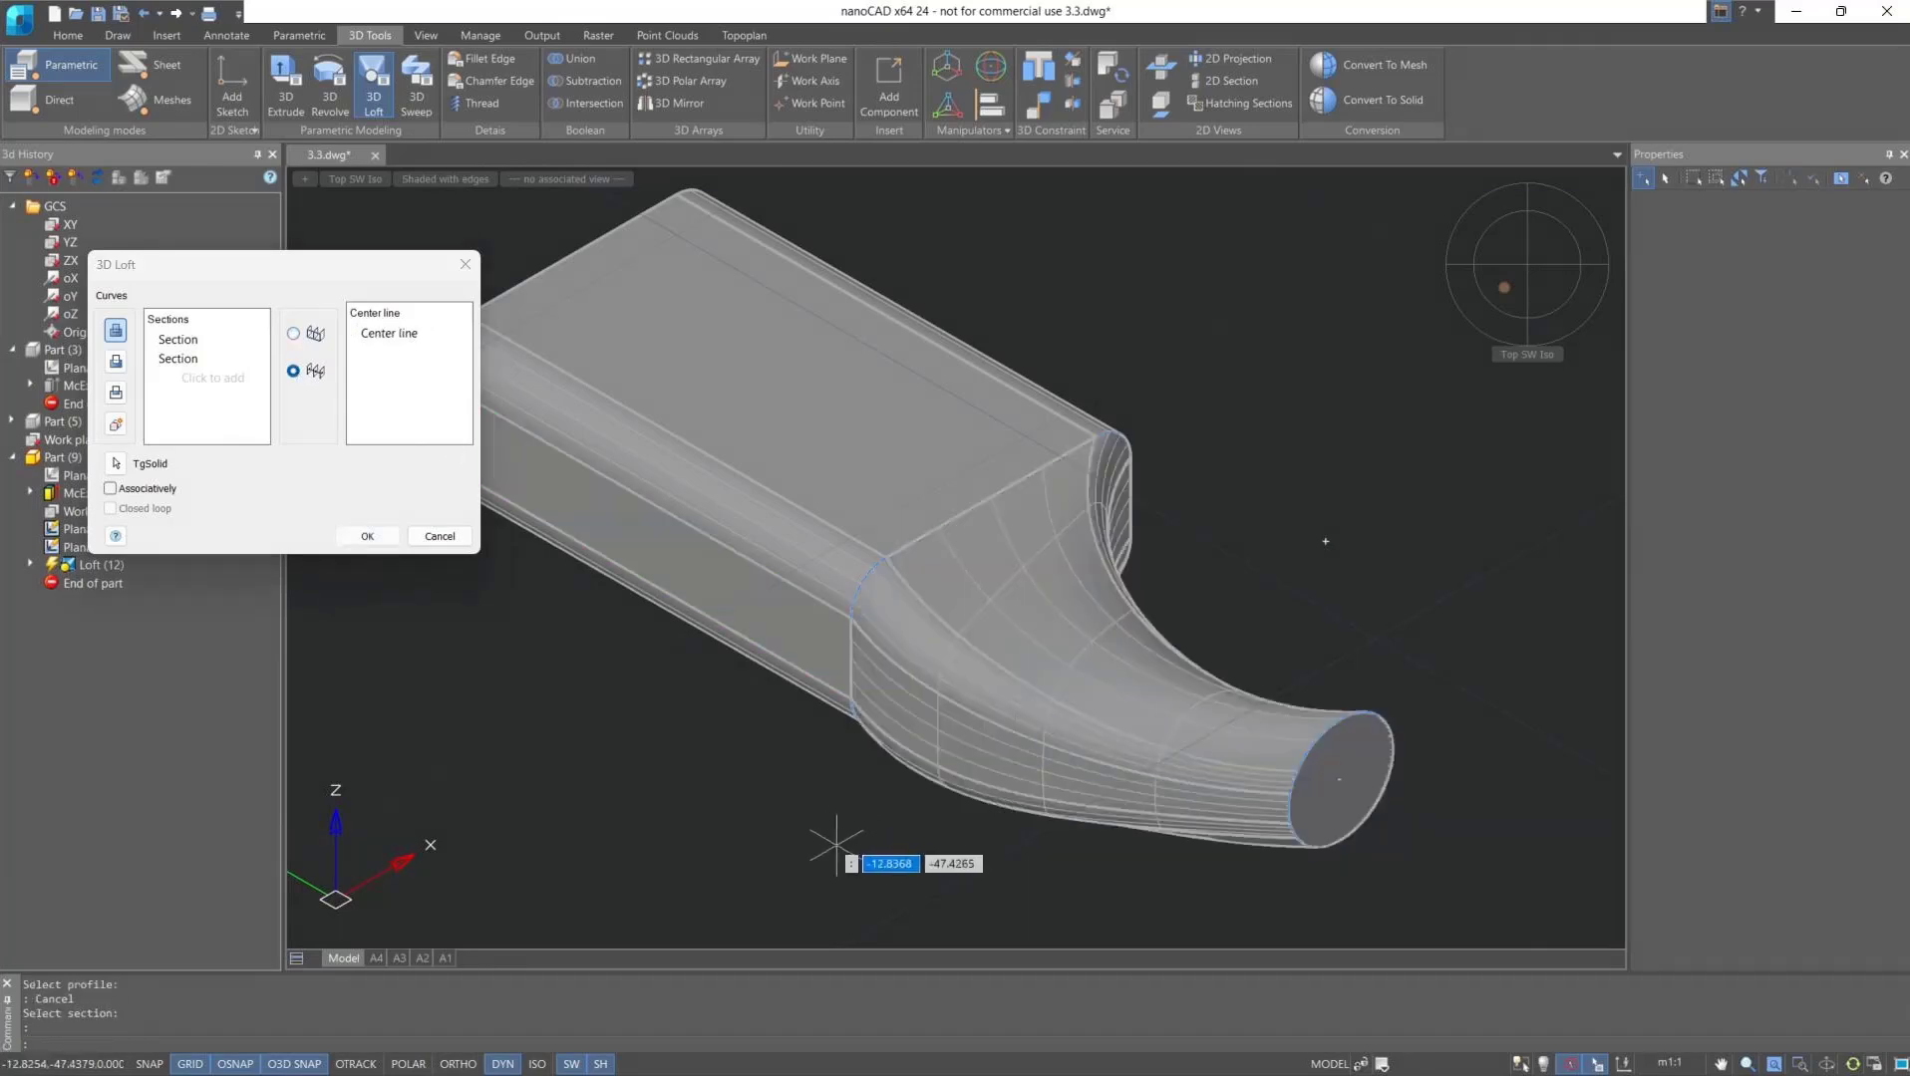
{"action": "middle_click_drag", "start_coordinate": [847, 769], "coordinate": [734, 765], "text": "shift"}
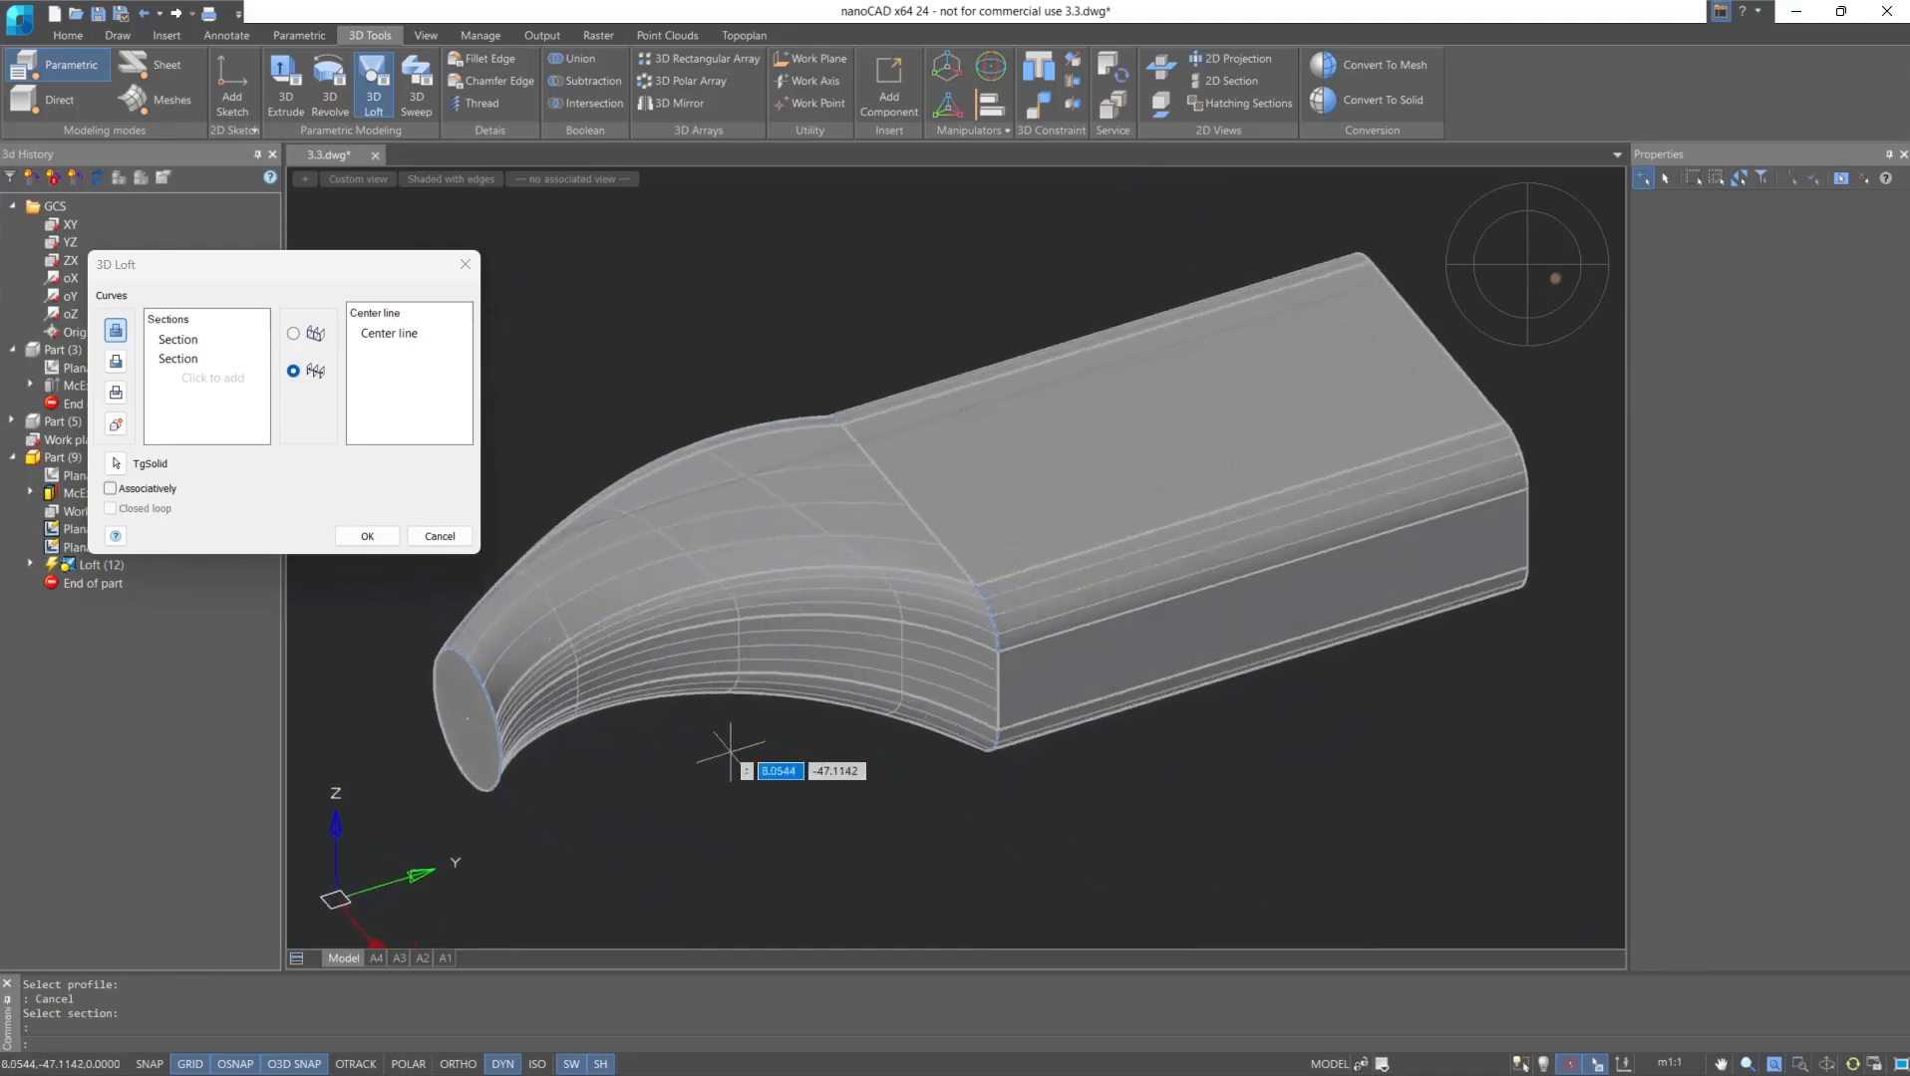
Switch the loft back to the rails option without adding any rail and create the straight loft.
{"action": "left_click", "coordinate": [294, 335]}
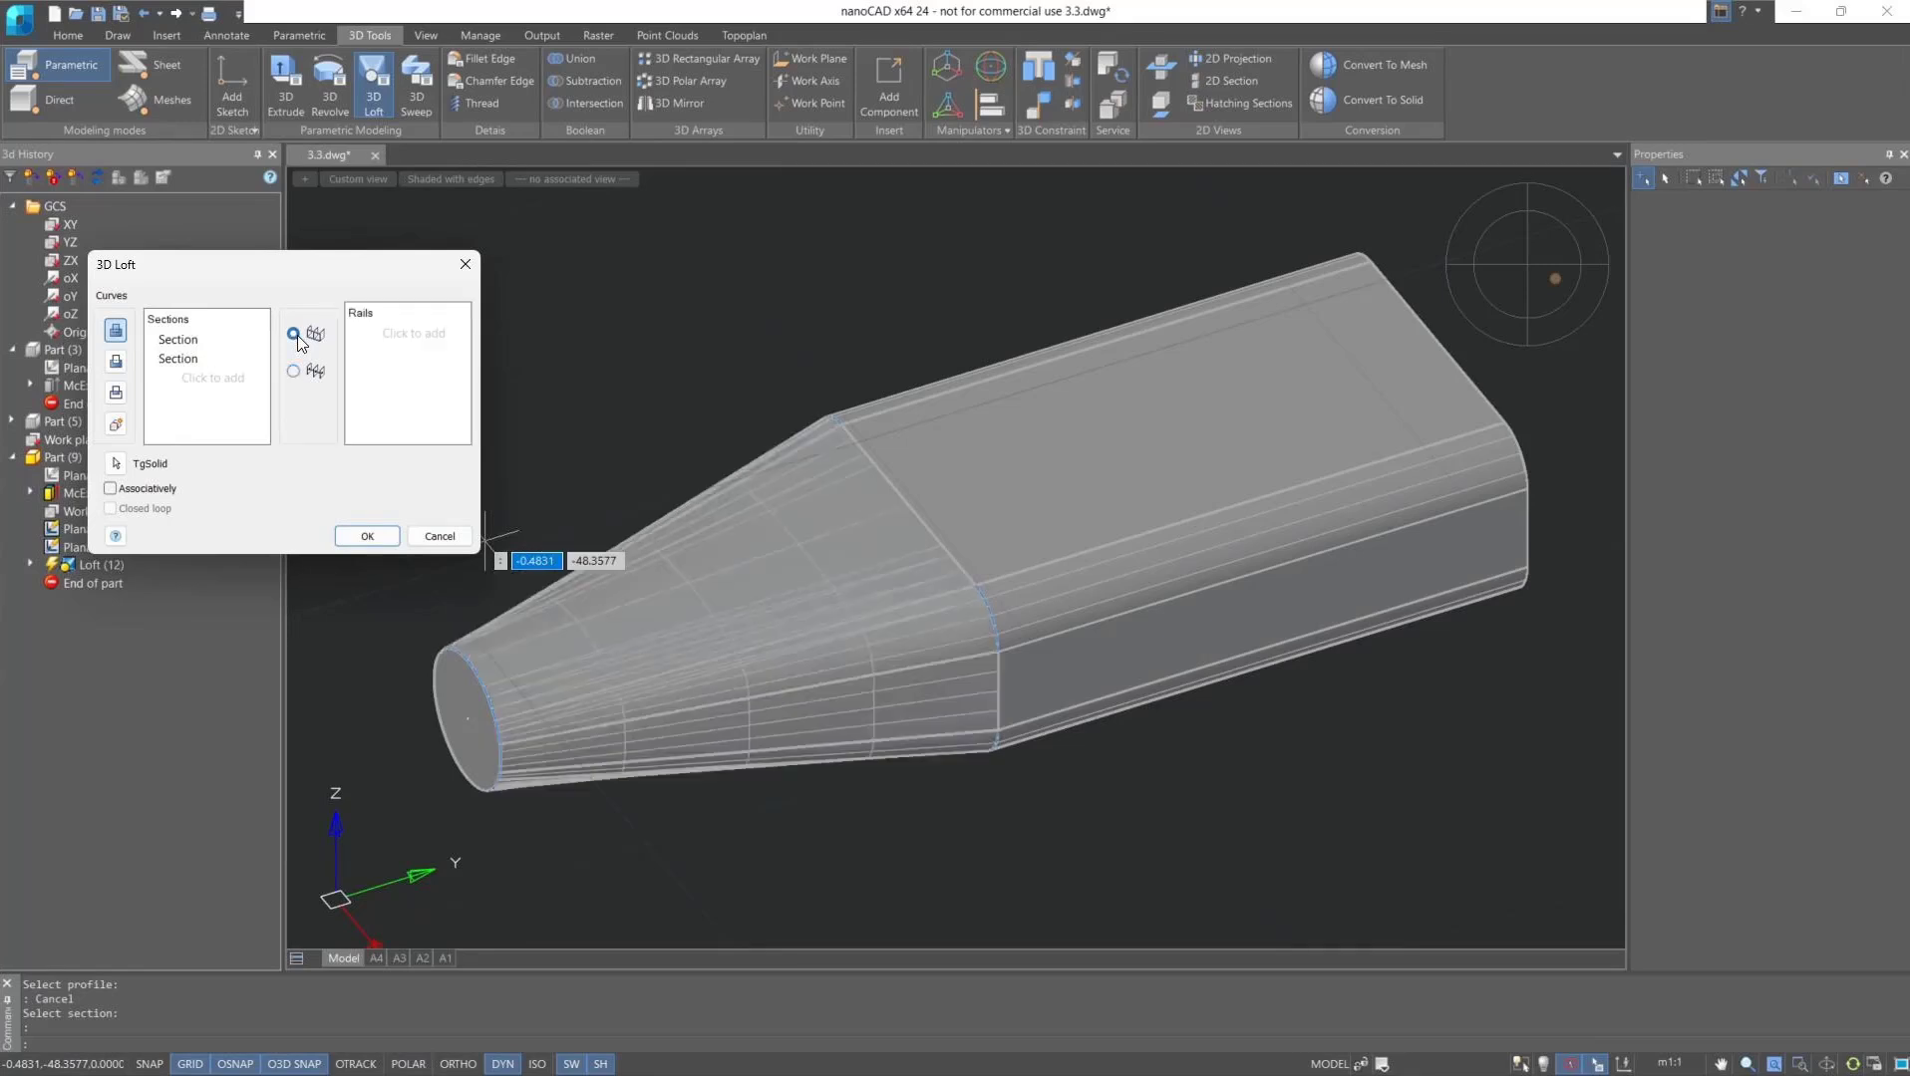
{"action": "left_click", "coordinate": [367, 536]}
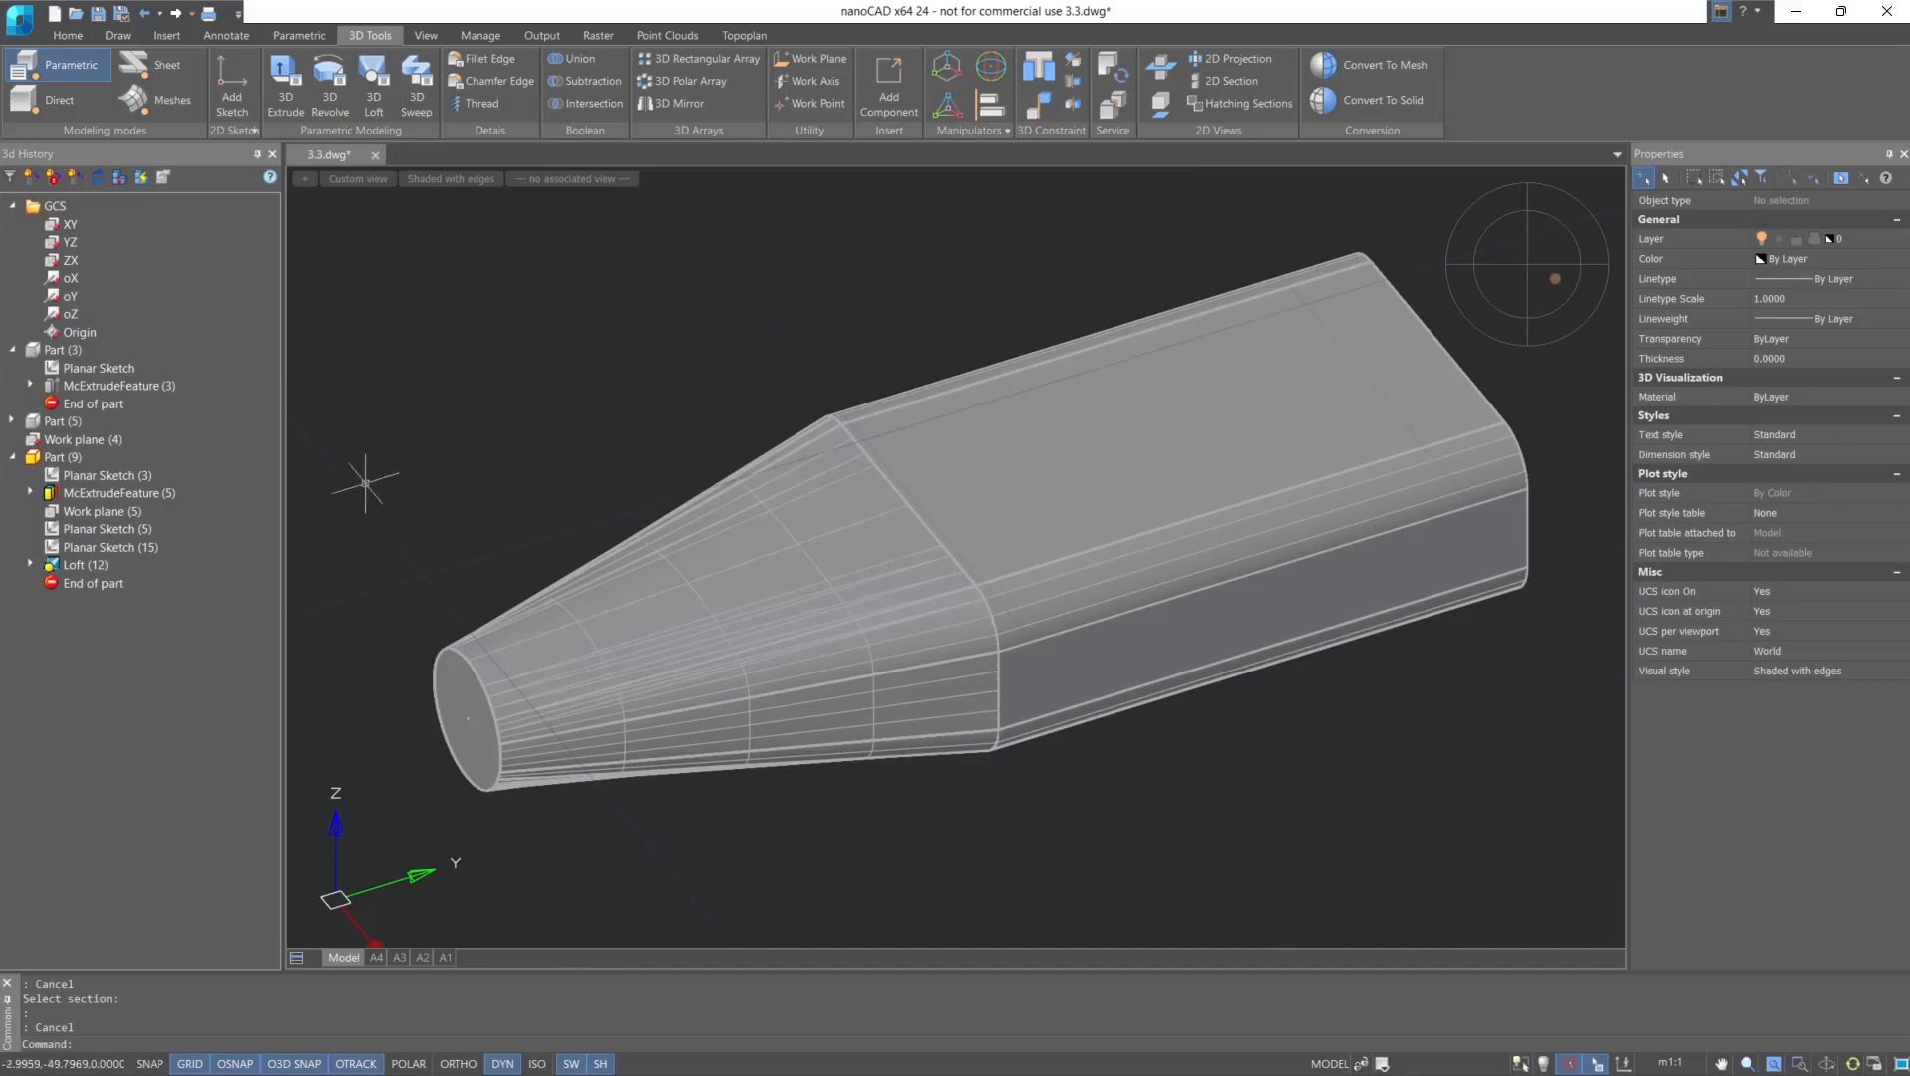
Set the viewport's visual style to Shaded and view the model from the top SW isometric direction.
{"action": "left_click", "coordinate": [456, 181]}
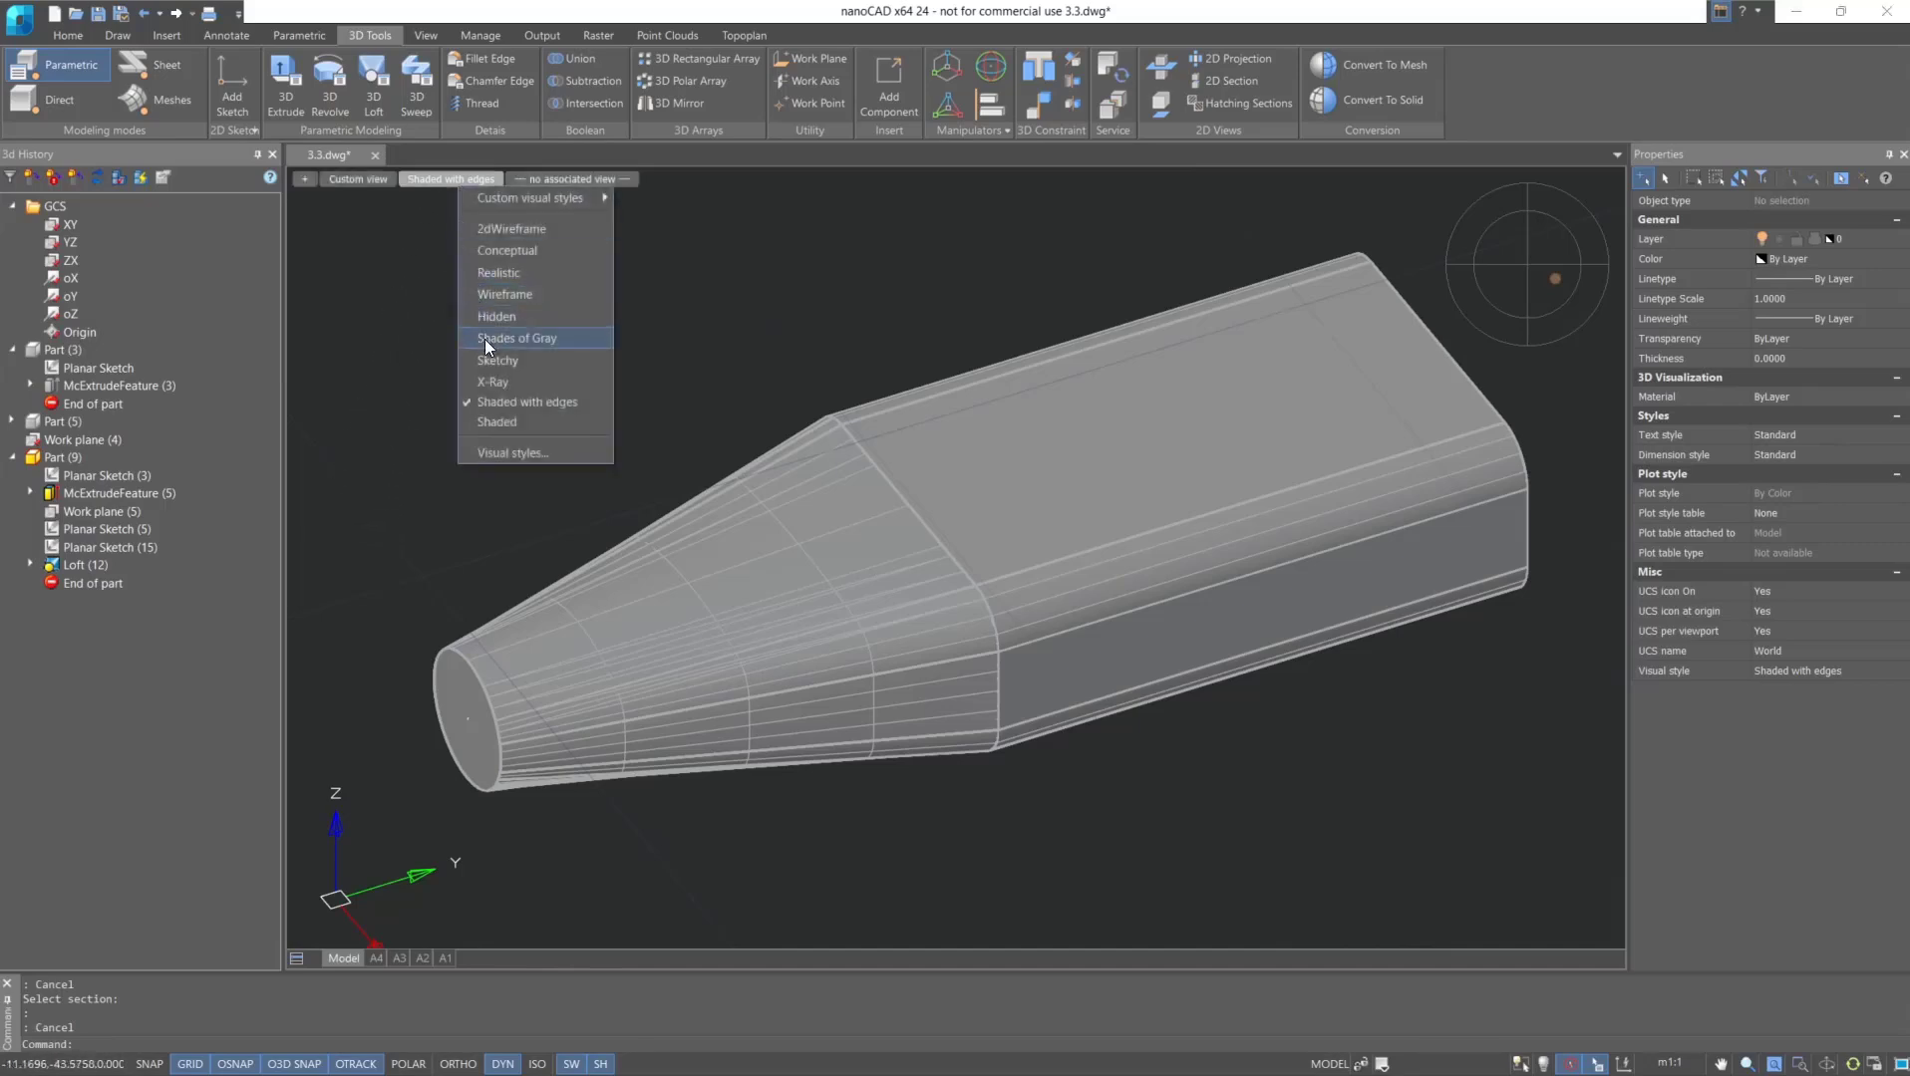
{"action": "left_click", "coordinate": [488, 423]}
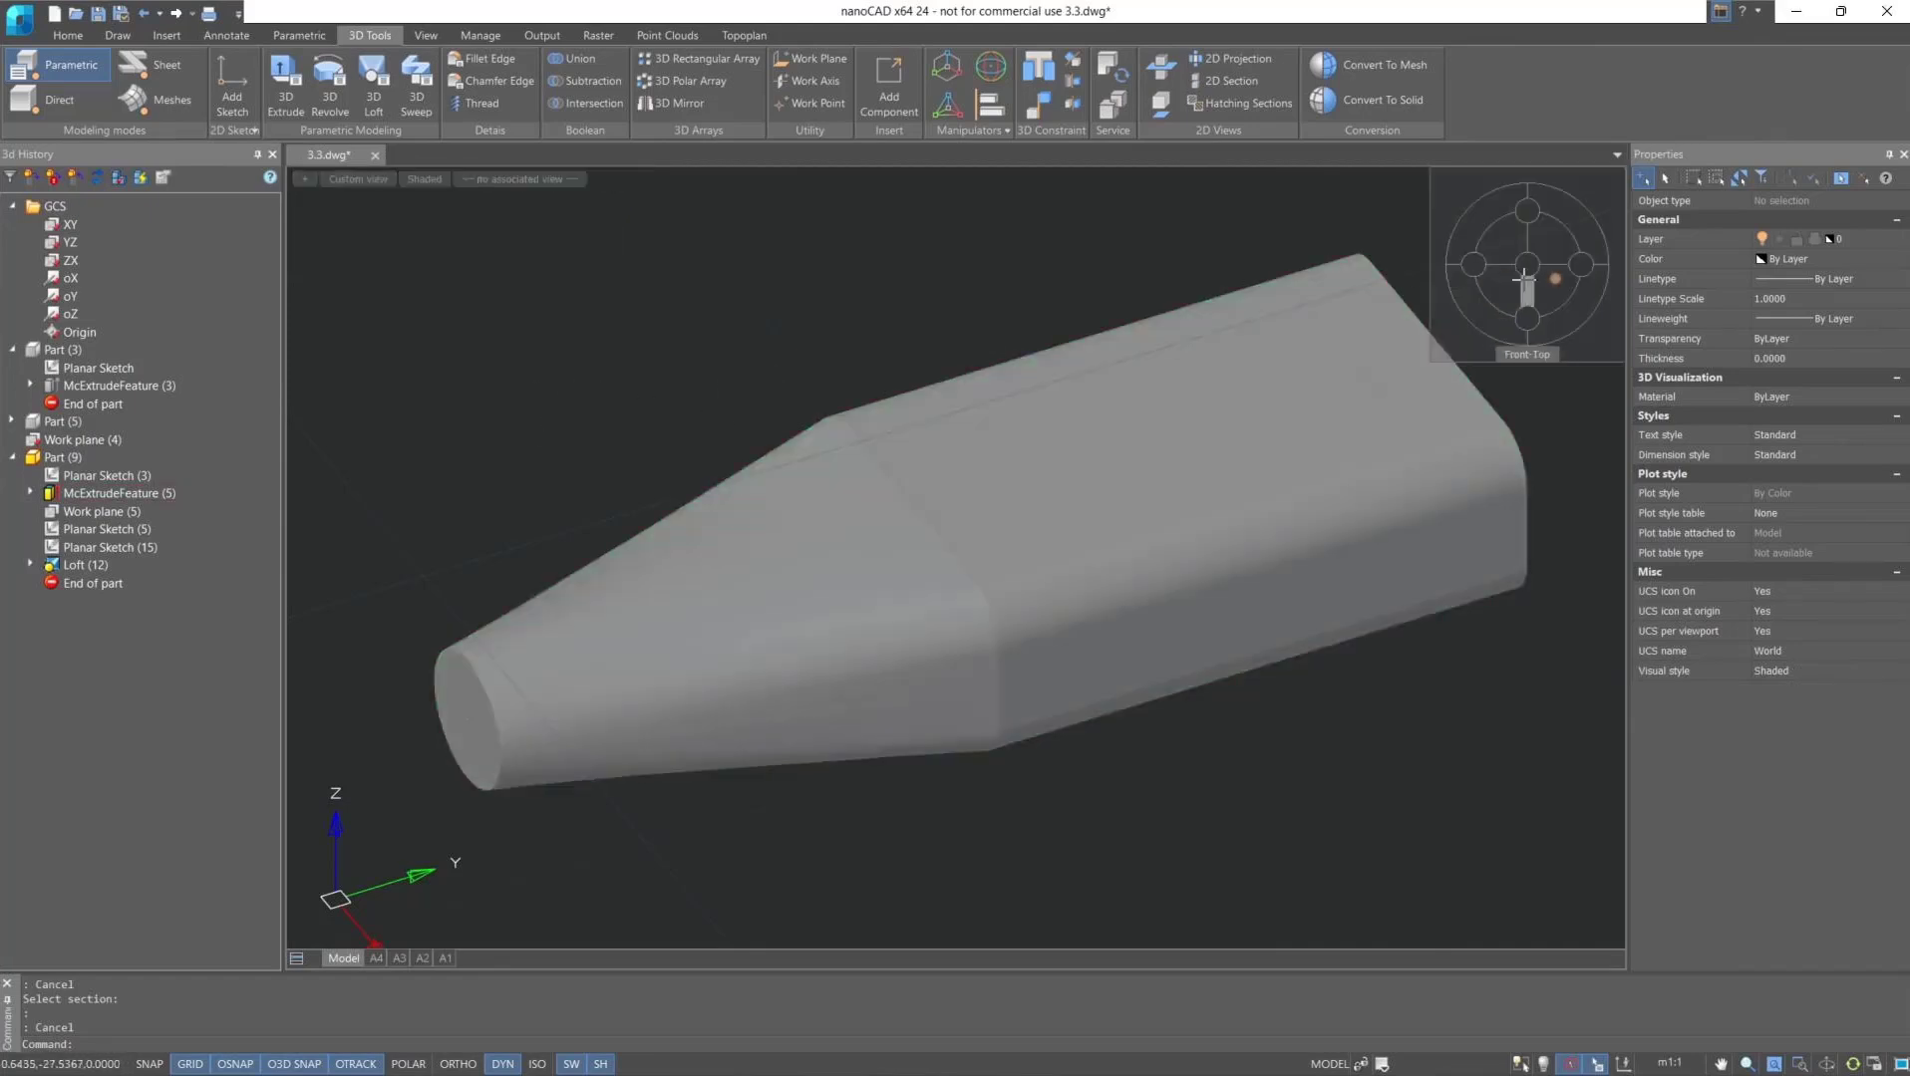
{"action": "left_click", "coordinate": [1498, 283]}
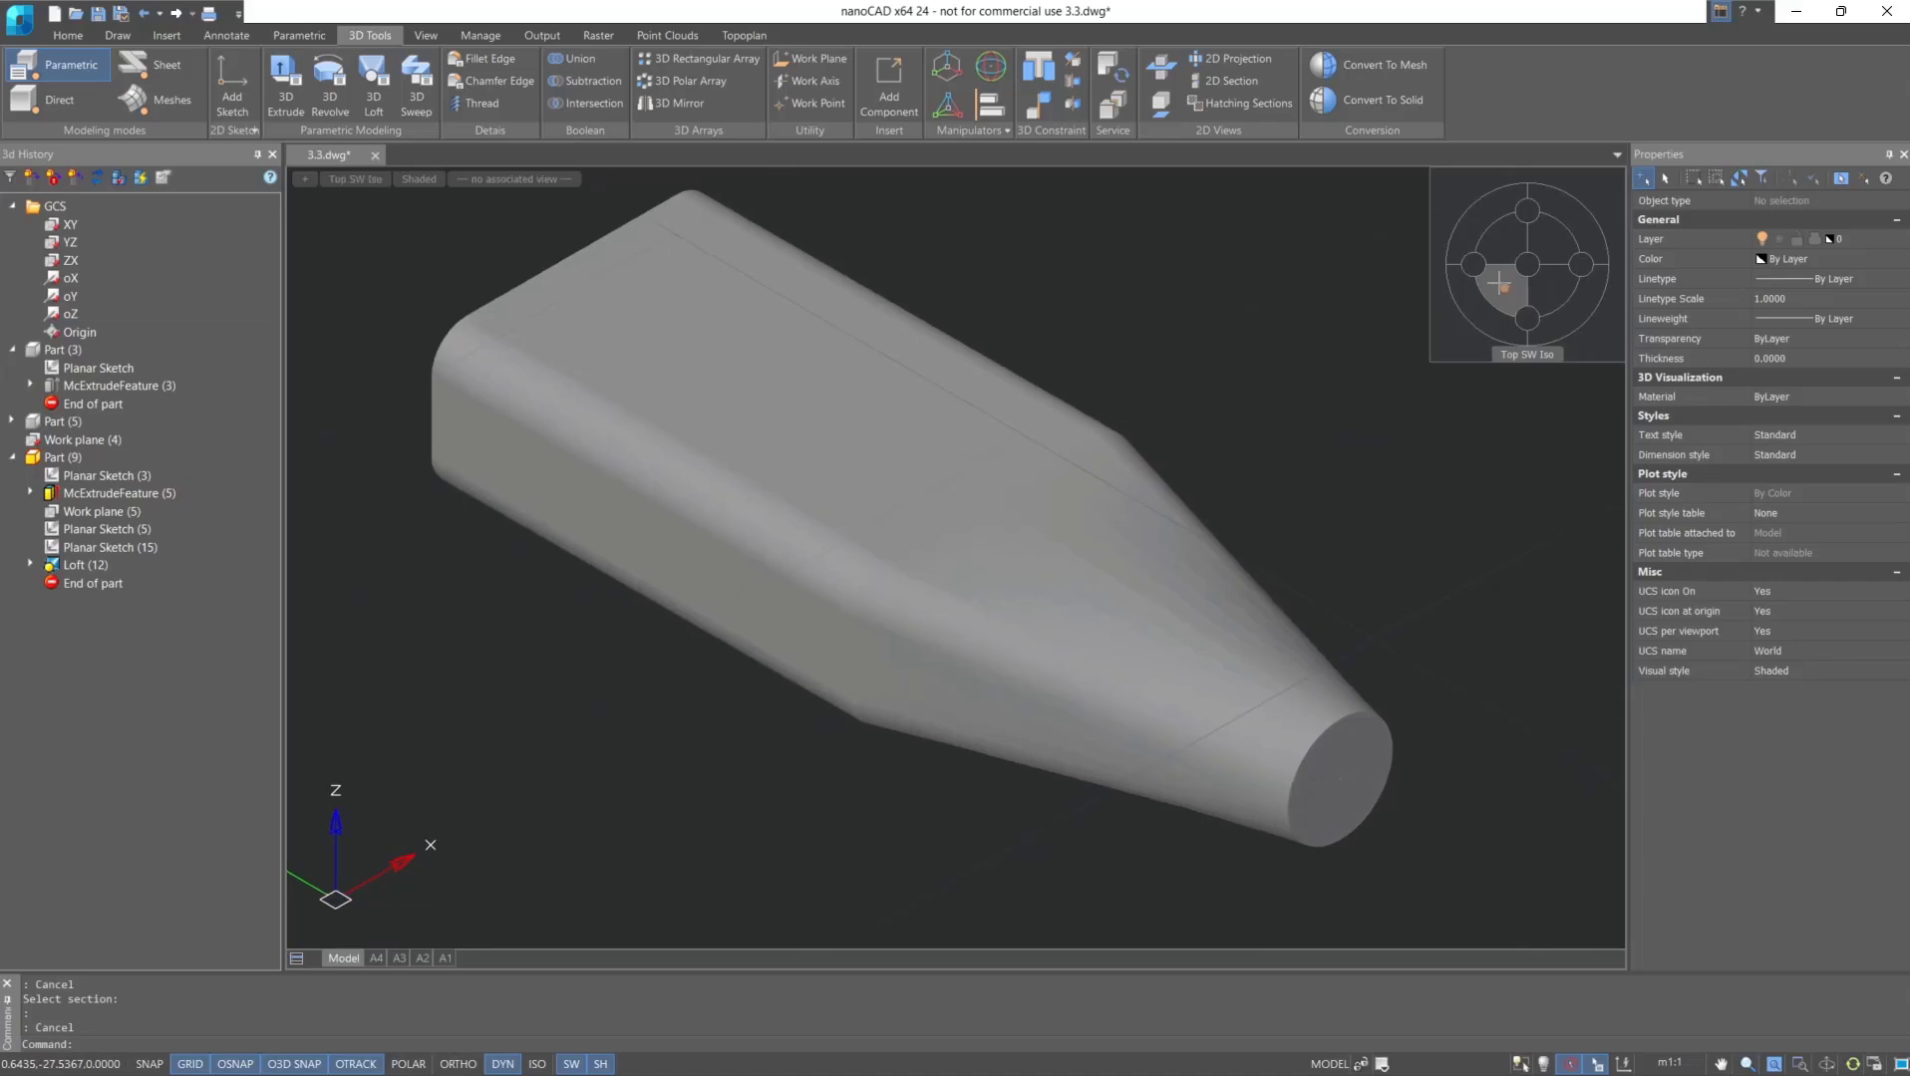
Show the hidden Part (5), the round disc body behind the block.
{"action": "scroll", "coordinate": [963, 395], "scroll_direction": "down", "scroll_amount": 3}
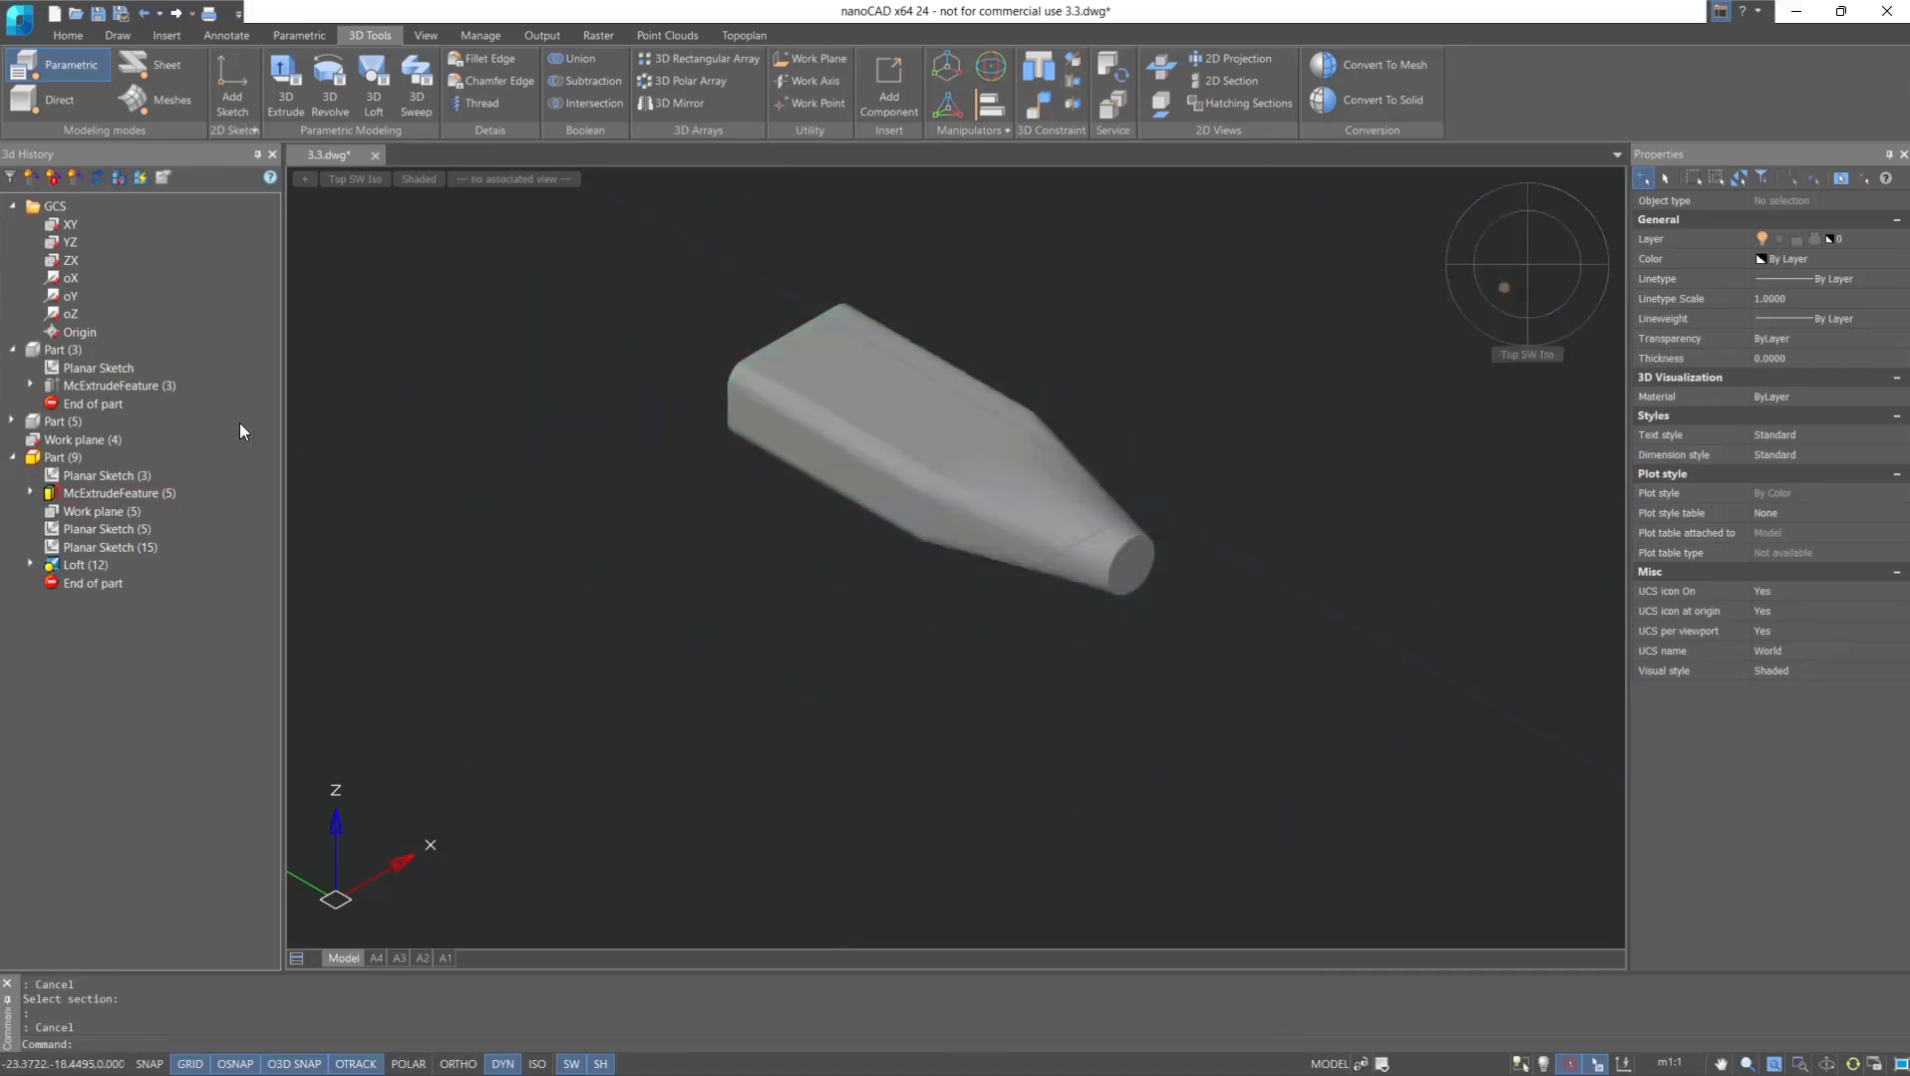
{"action": "right_click", "coordinate": [78, 420]}
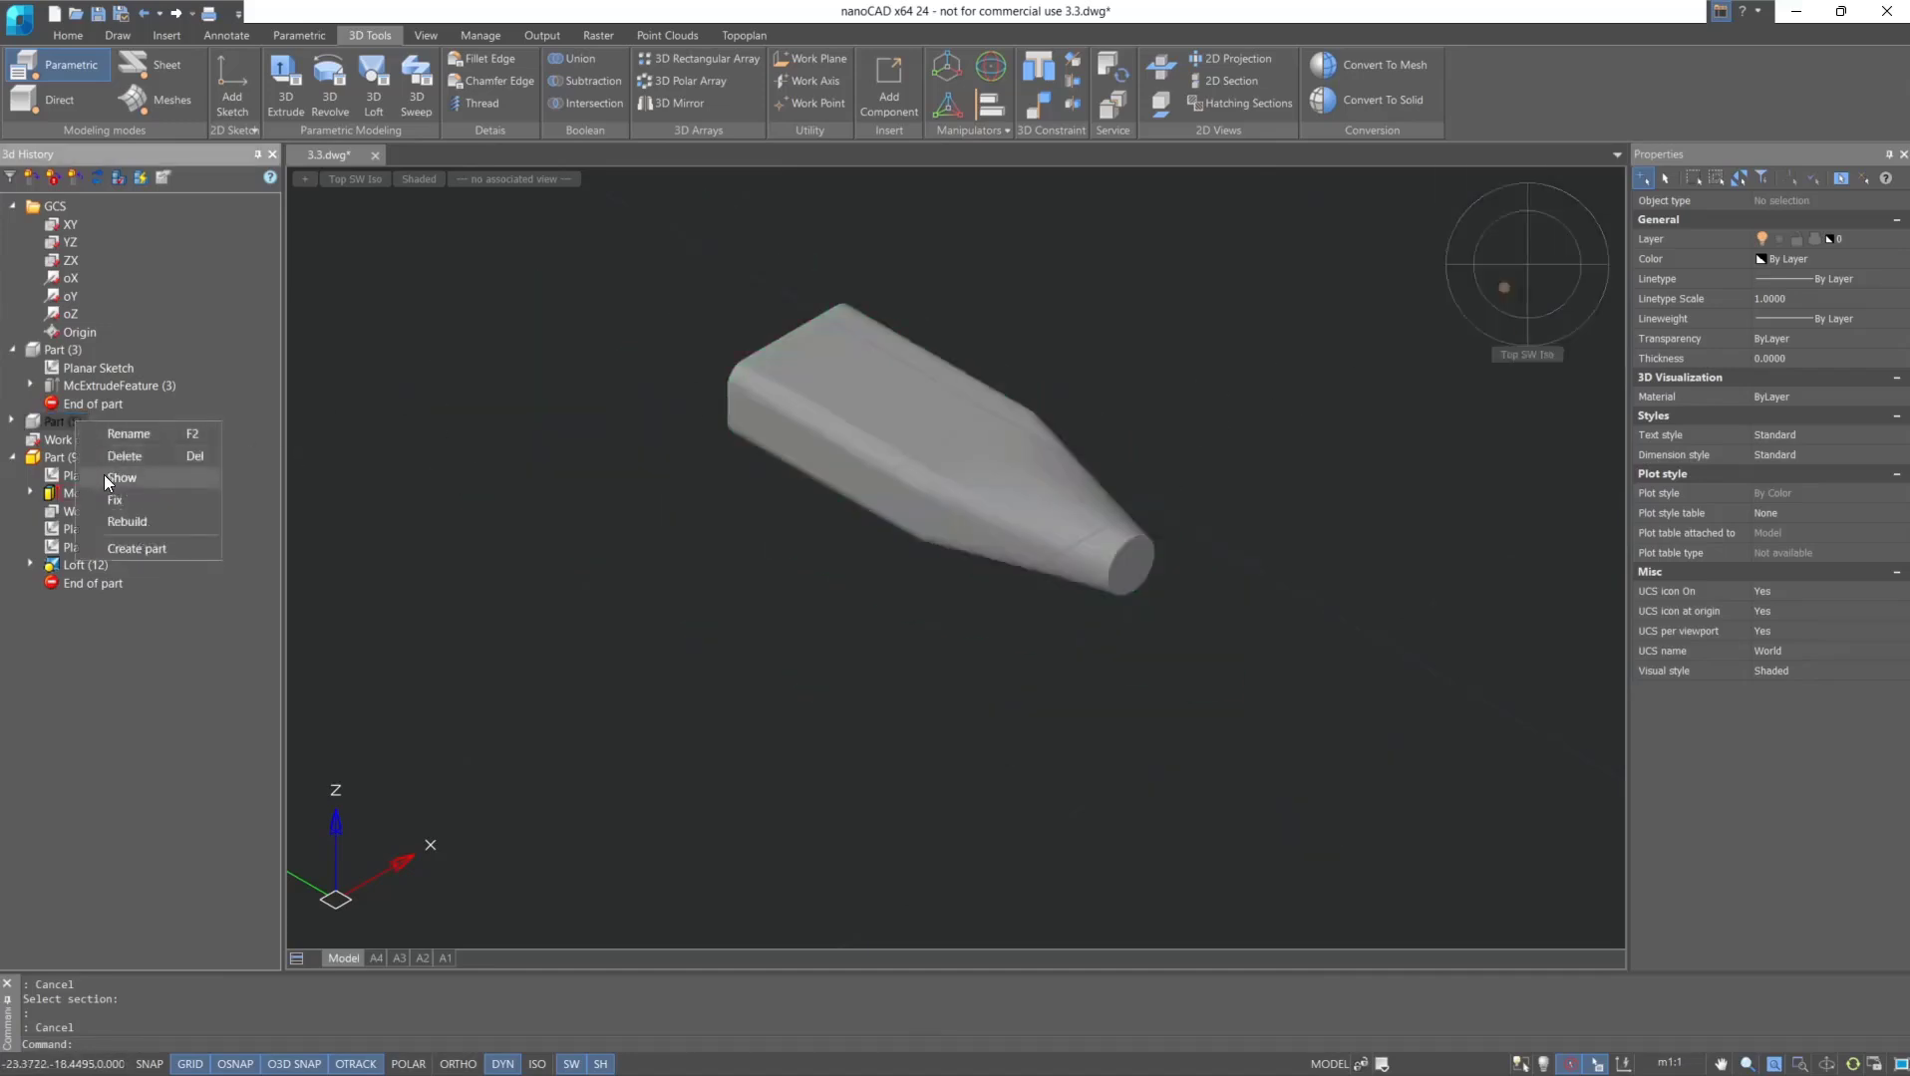
{"action": "left_click", "coordinate": [103, 474]}
{"action": "middle_click_drag", "start_coordinate": [773, 466], "coordinate": [921, 588]}
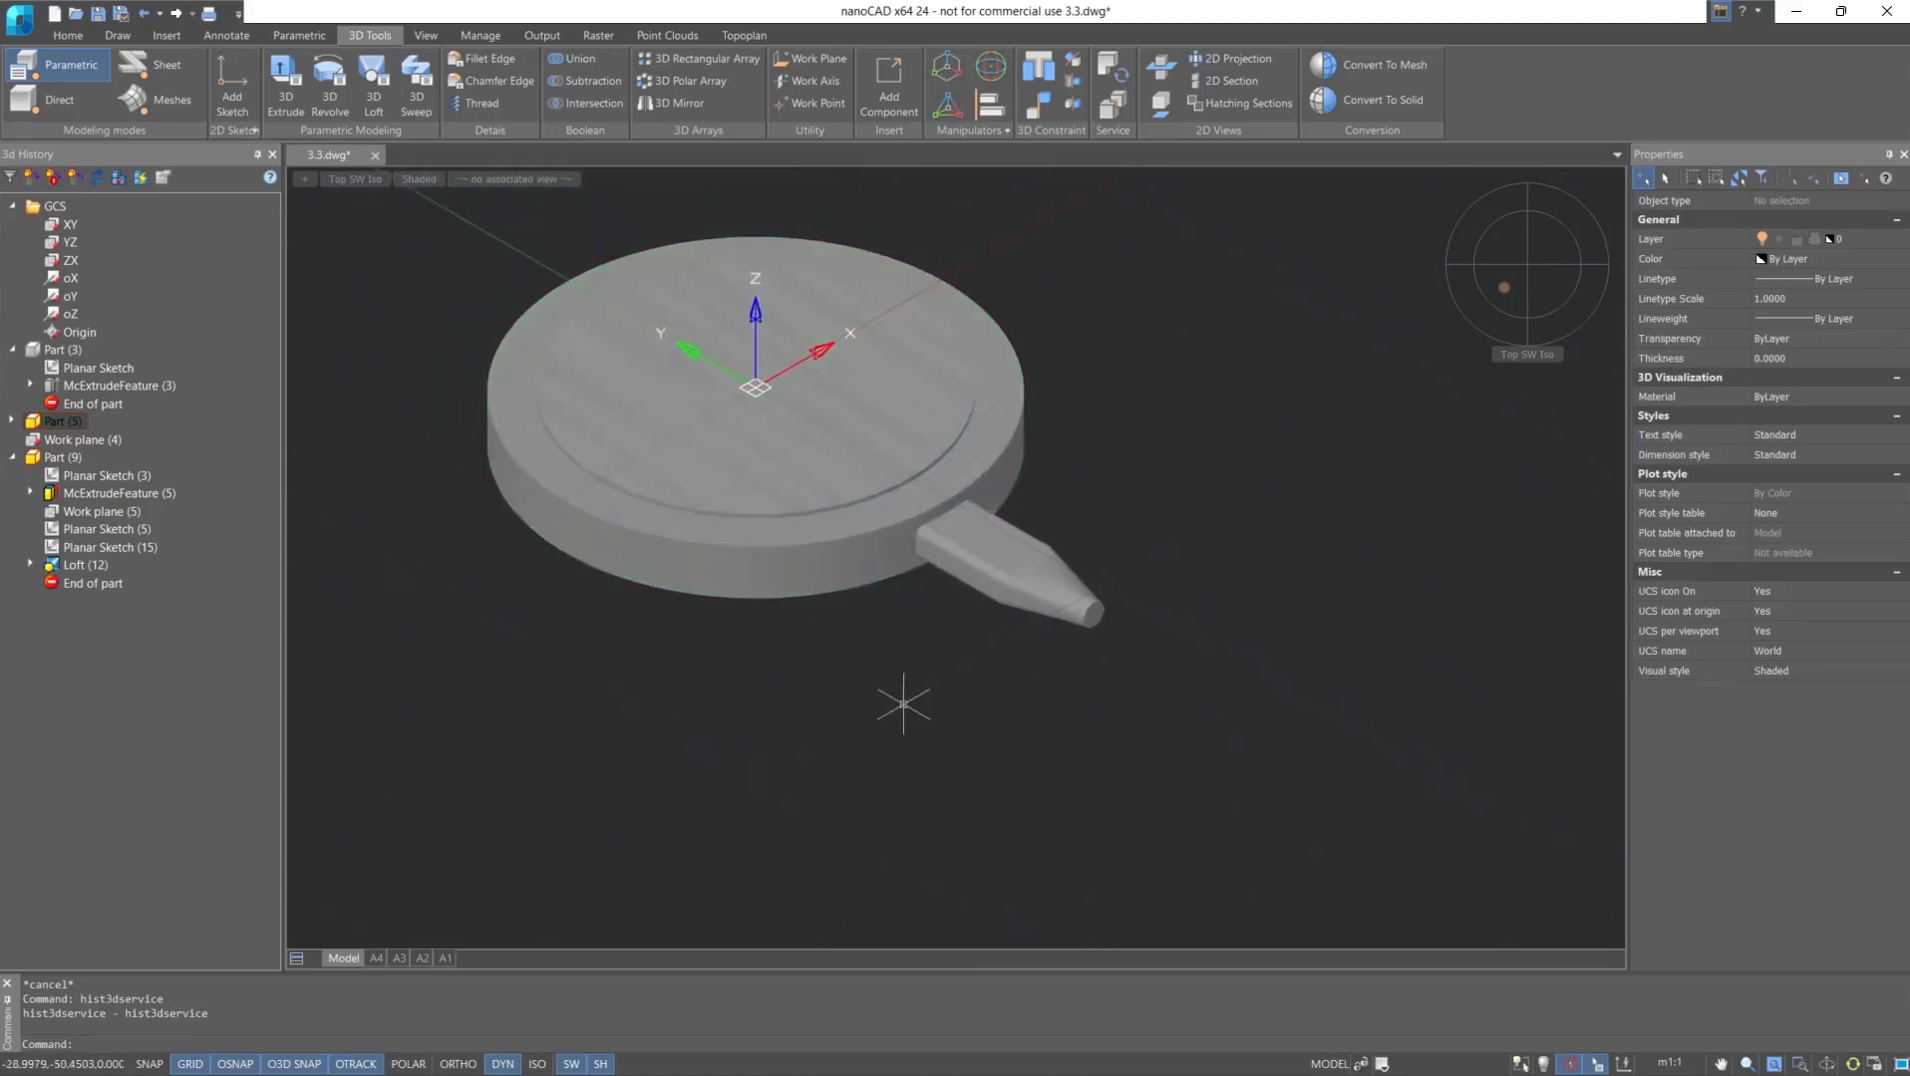
Add a planar sketch on the loft's circular end face with a radius 1 circle centered on the origin, and finish editing it.
{"action": "left_click", "coordinate": [232, 89]}
{"action": "scroll", "coordinate": [1046, 548], "scroll_direction": "up", "scroll_amount": 5}
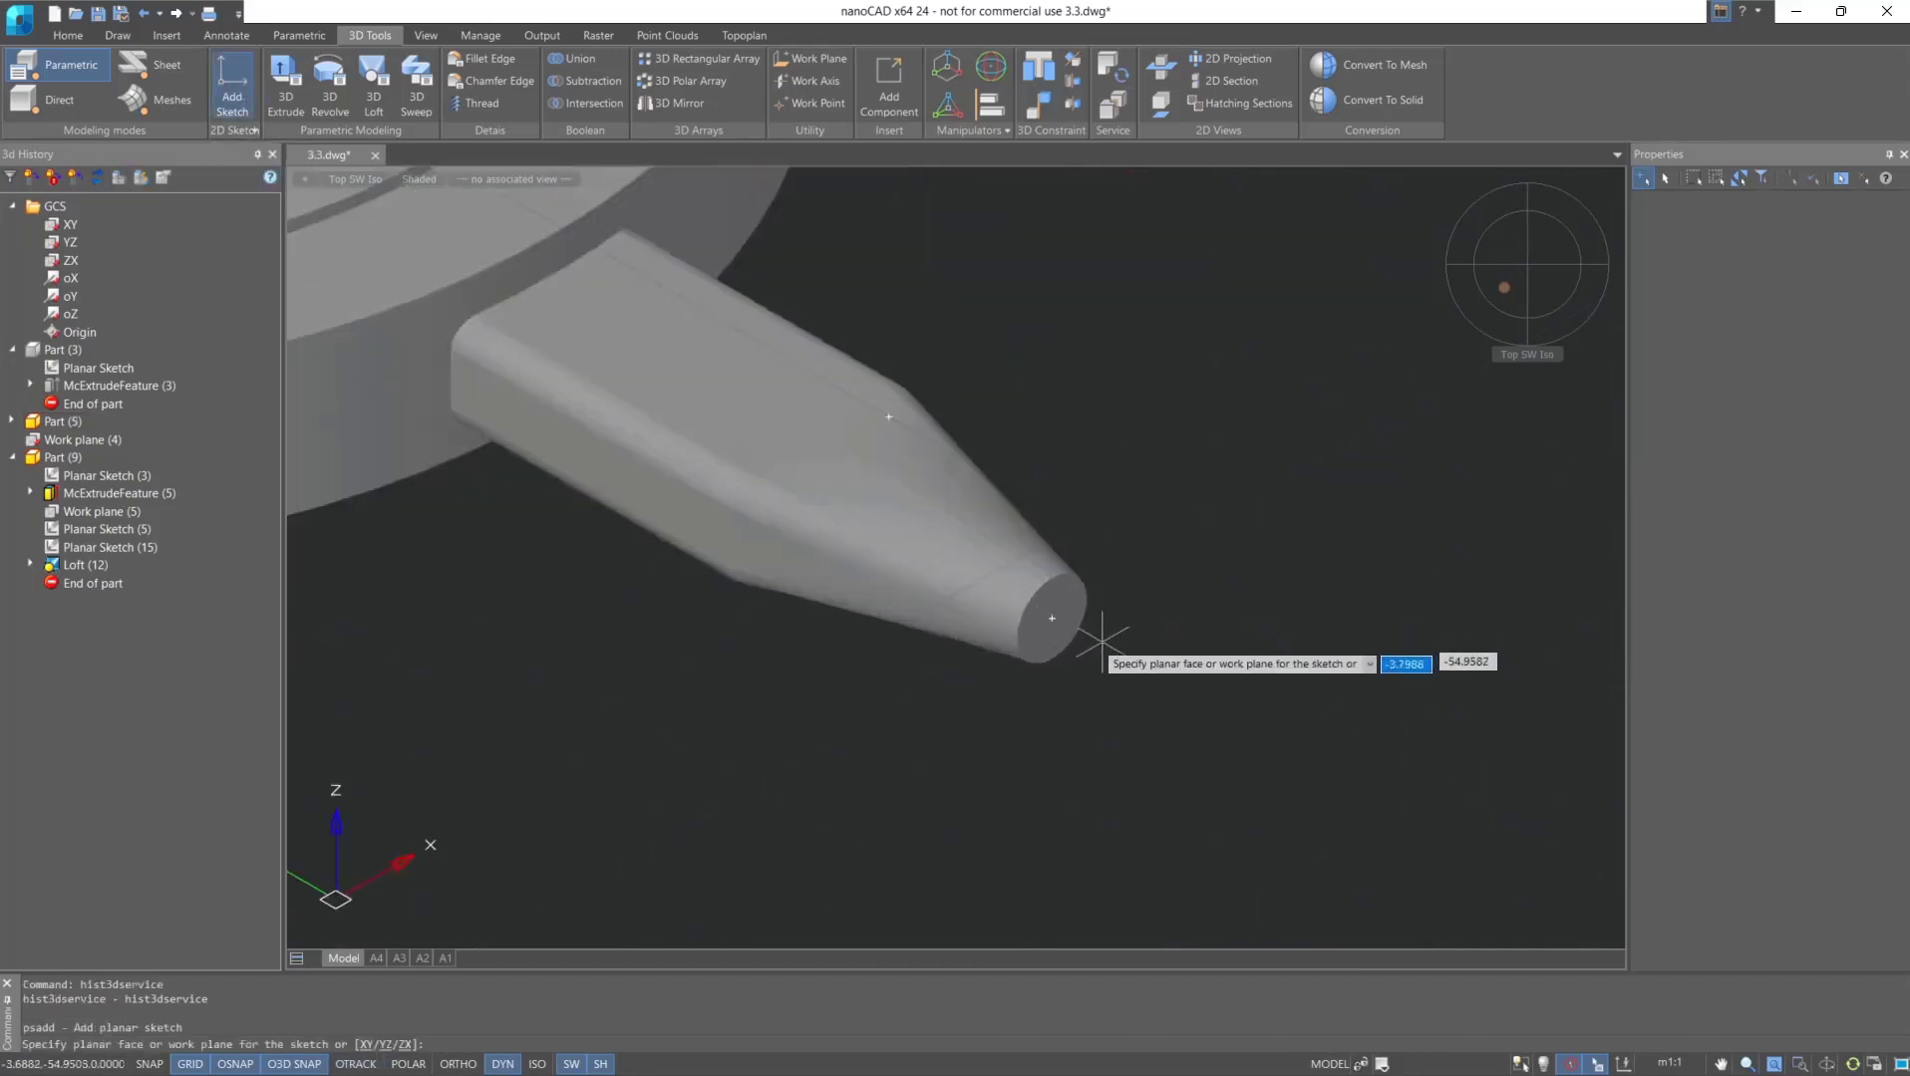
{"action": "left_click", "coordinate": [1050, 642]}
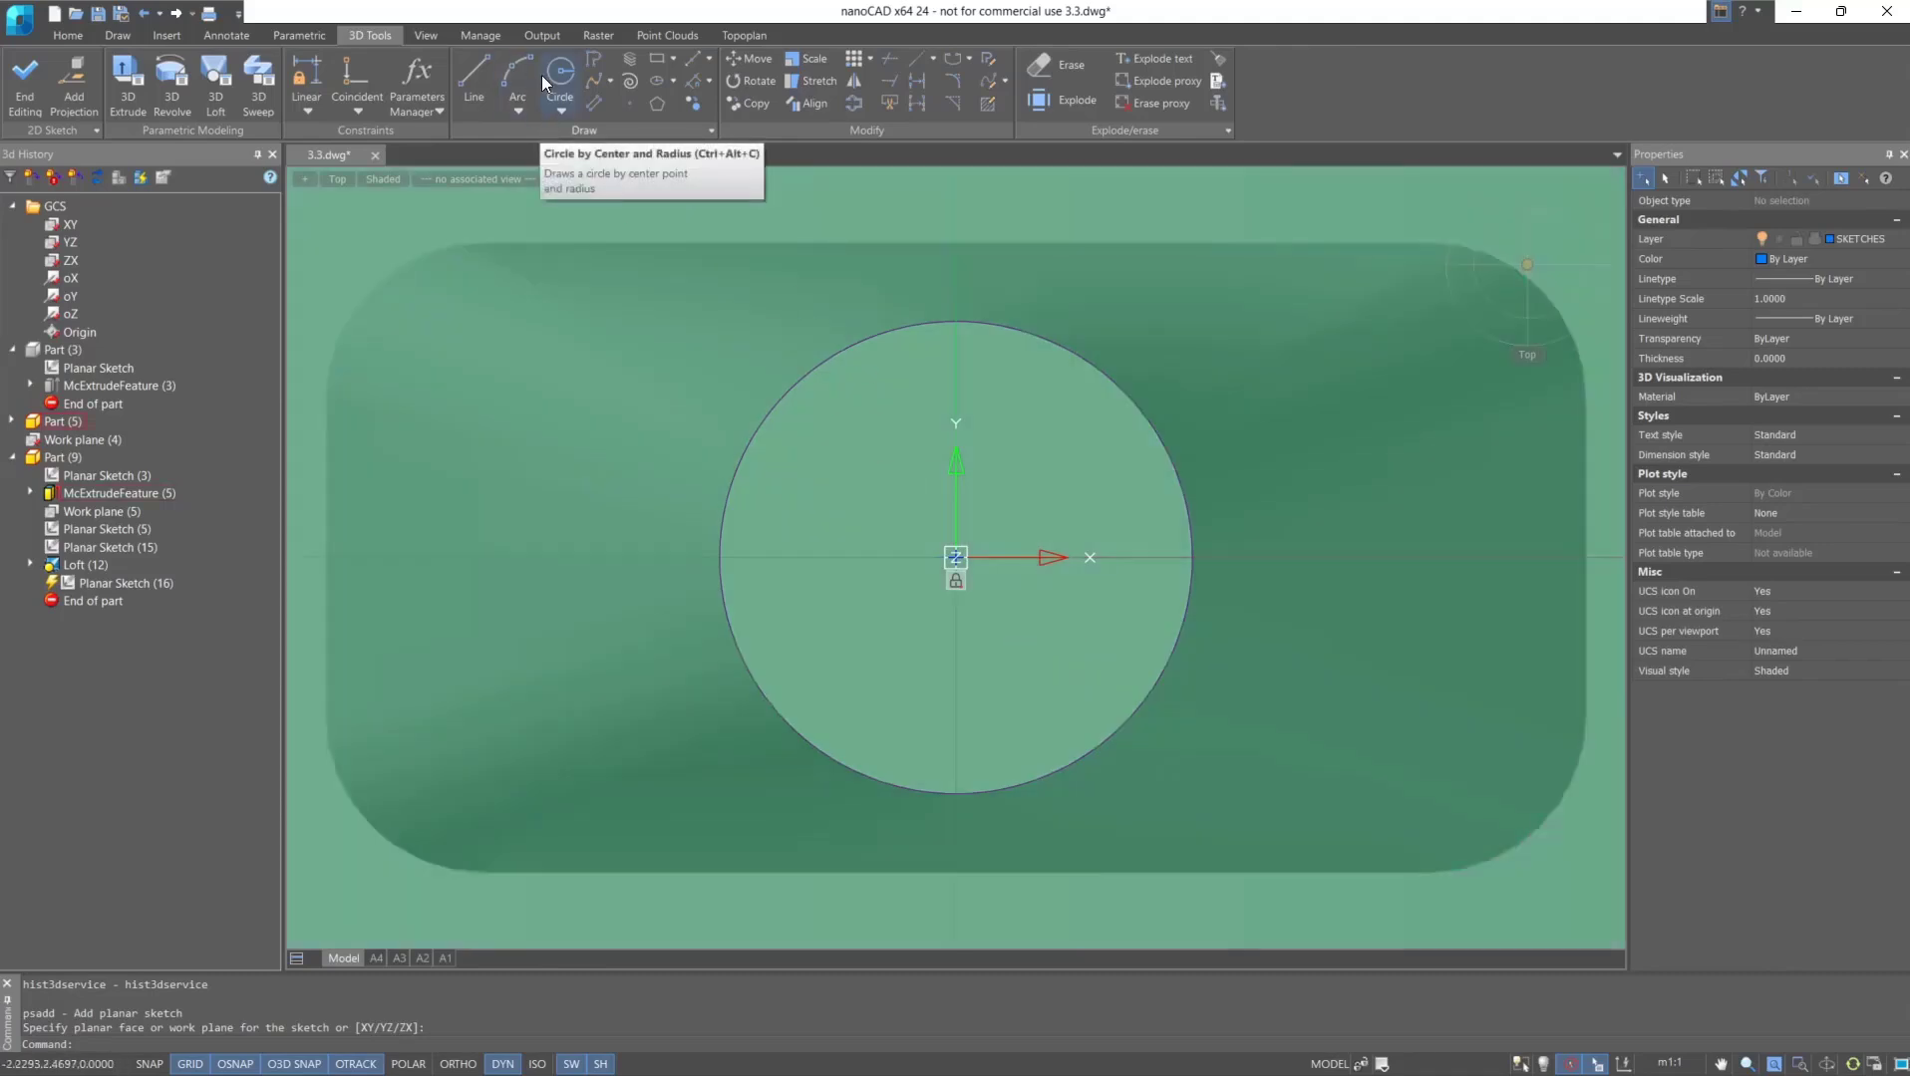
{"action": "left_click", "coordinate": [556, 75]}
{"action": "left_click", "coordinate": [955, 557]}
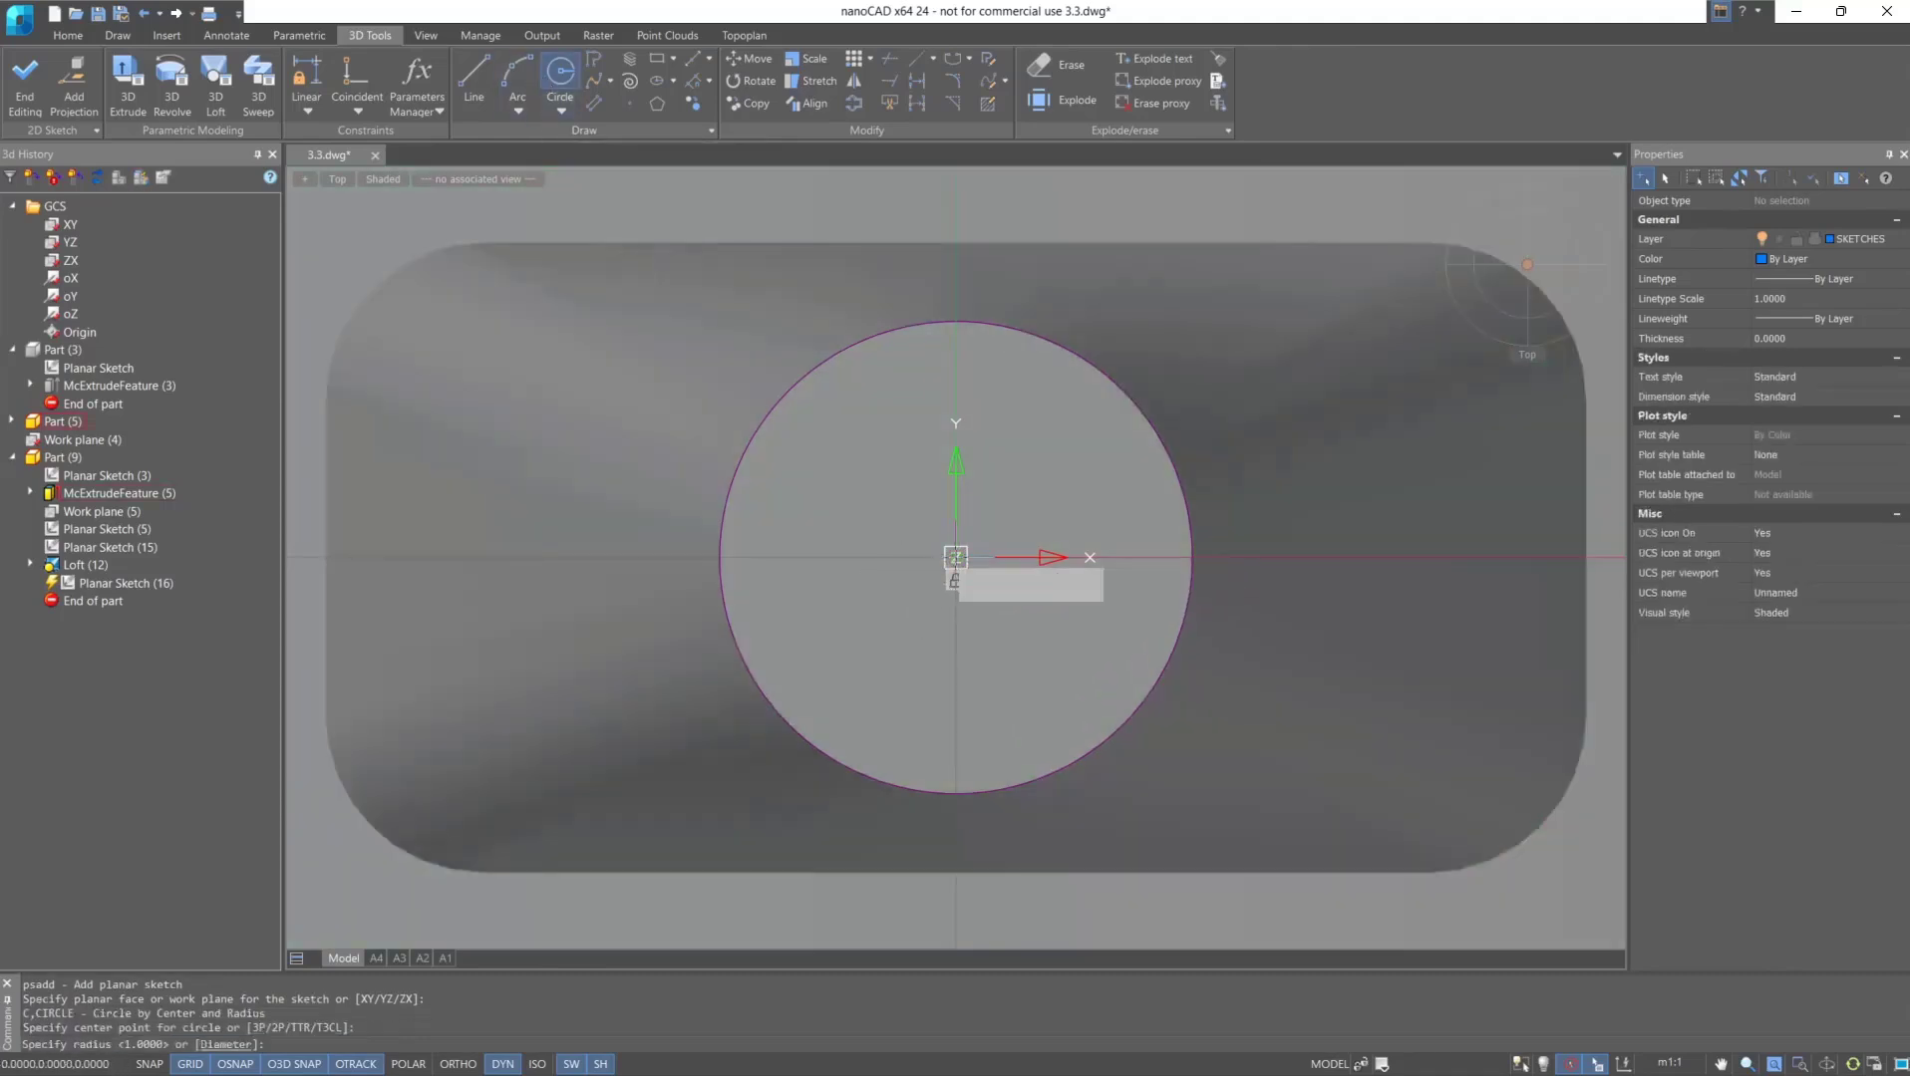
{"action": "type", "text": "1"}
{"action": "key", "text": "Return"}
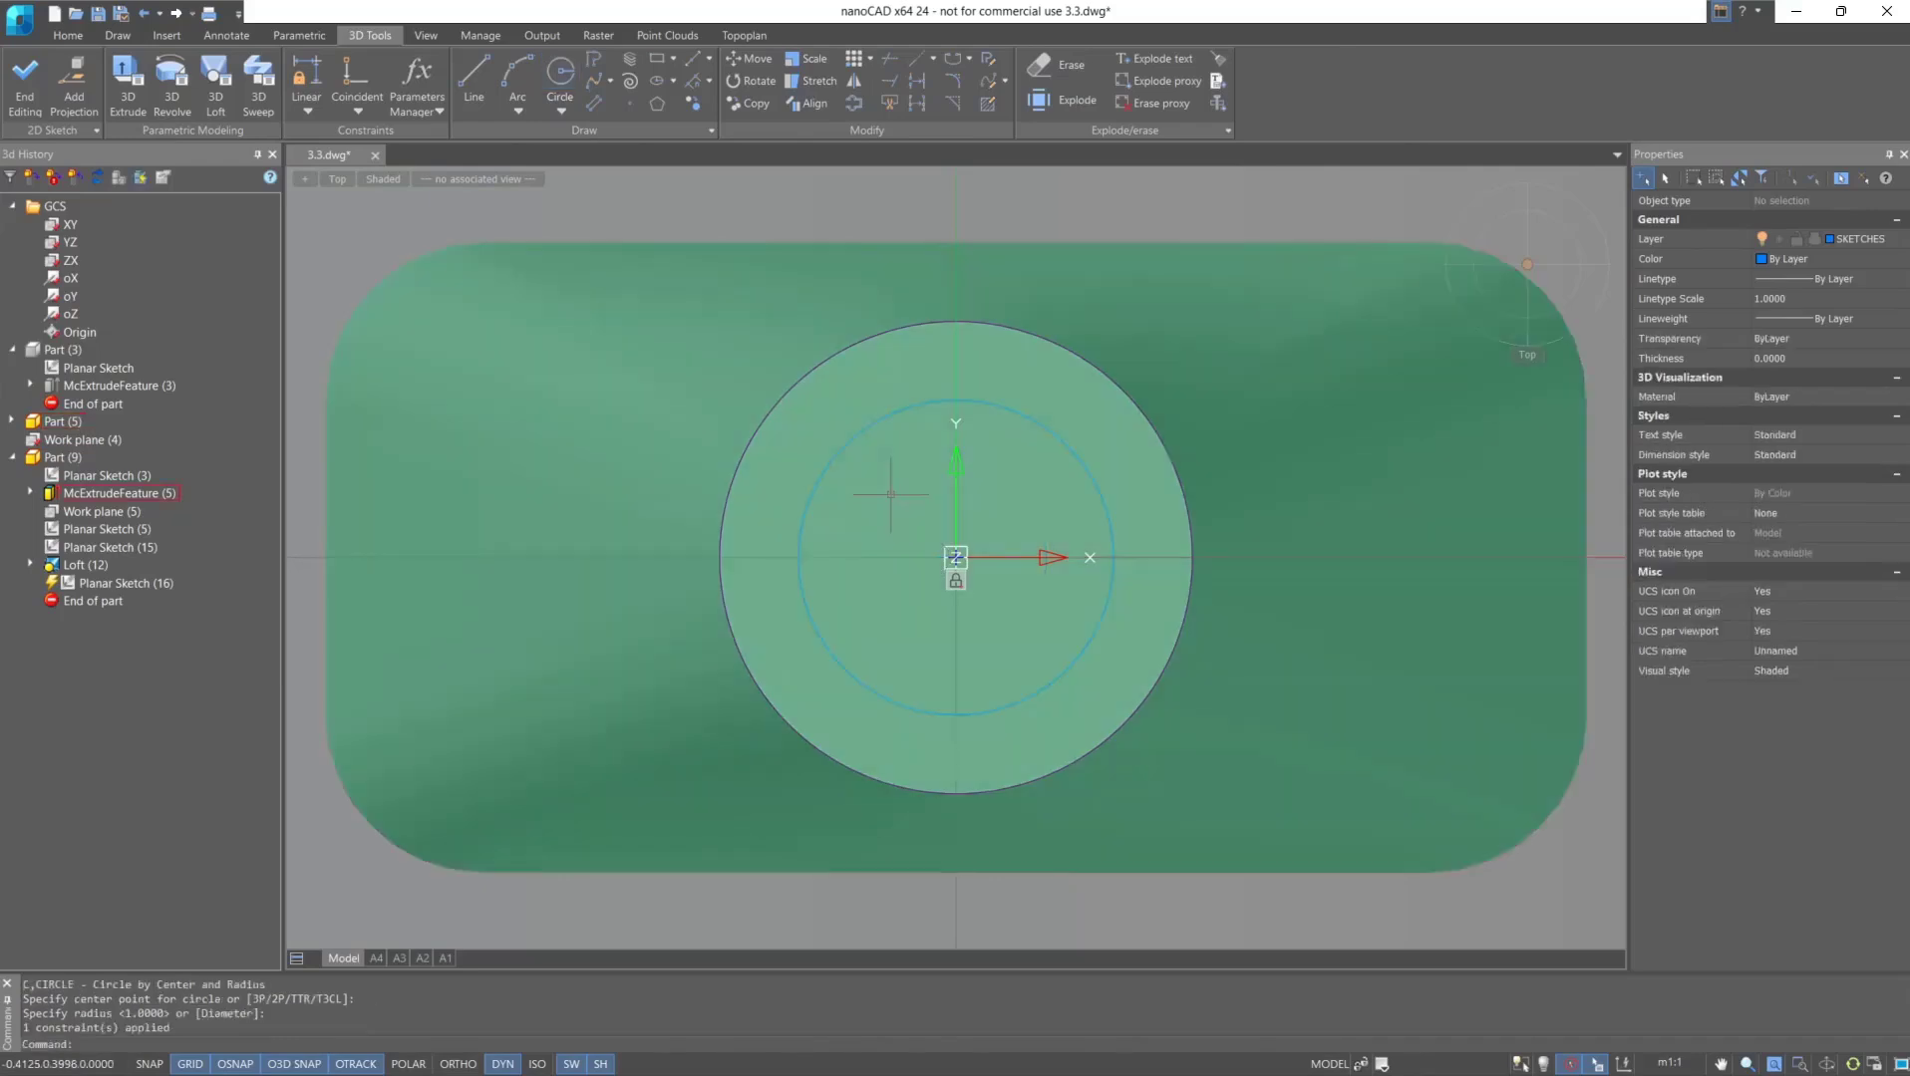
{"action": "scroll", "coordinate": [1286, 738], "scroll_direction": "down", "scroll_amount": 6}
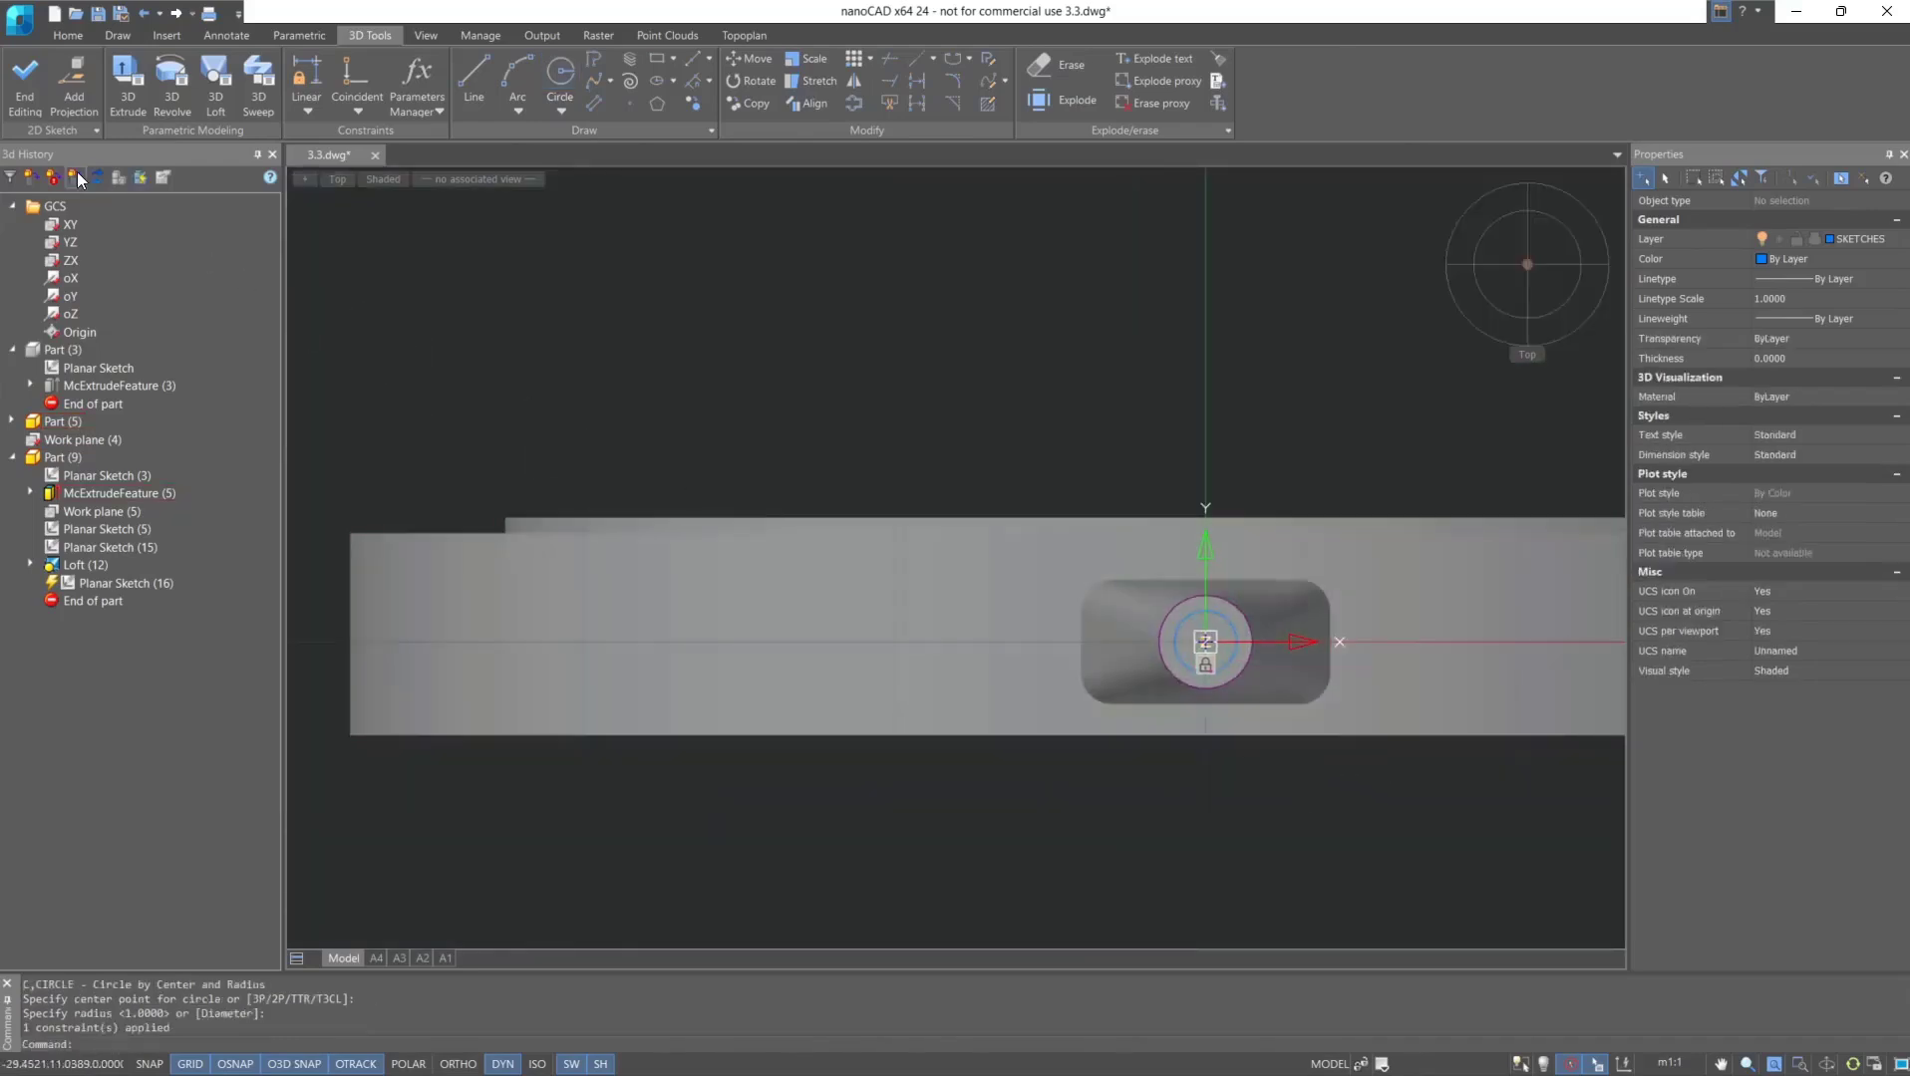
{"action": "left_click", "coordinate": [32, 106]}
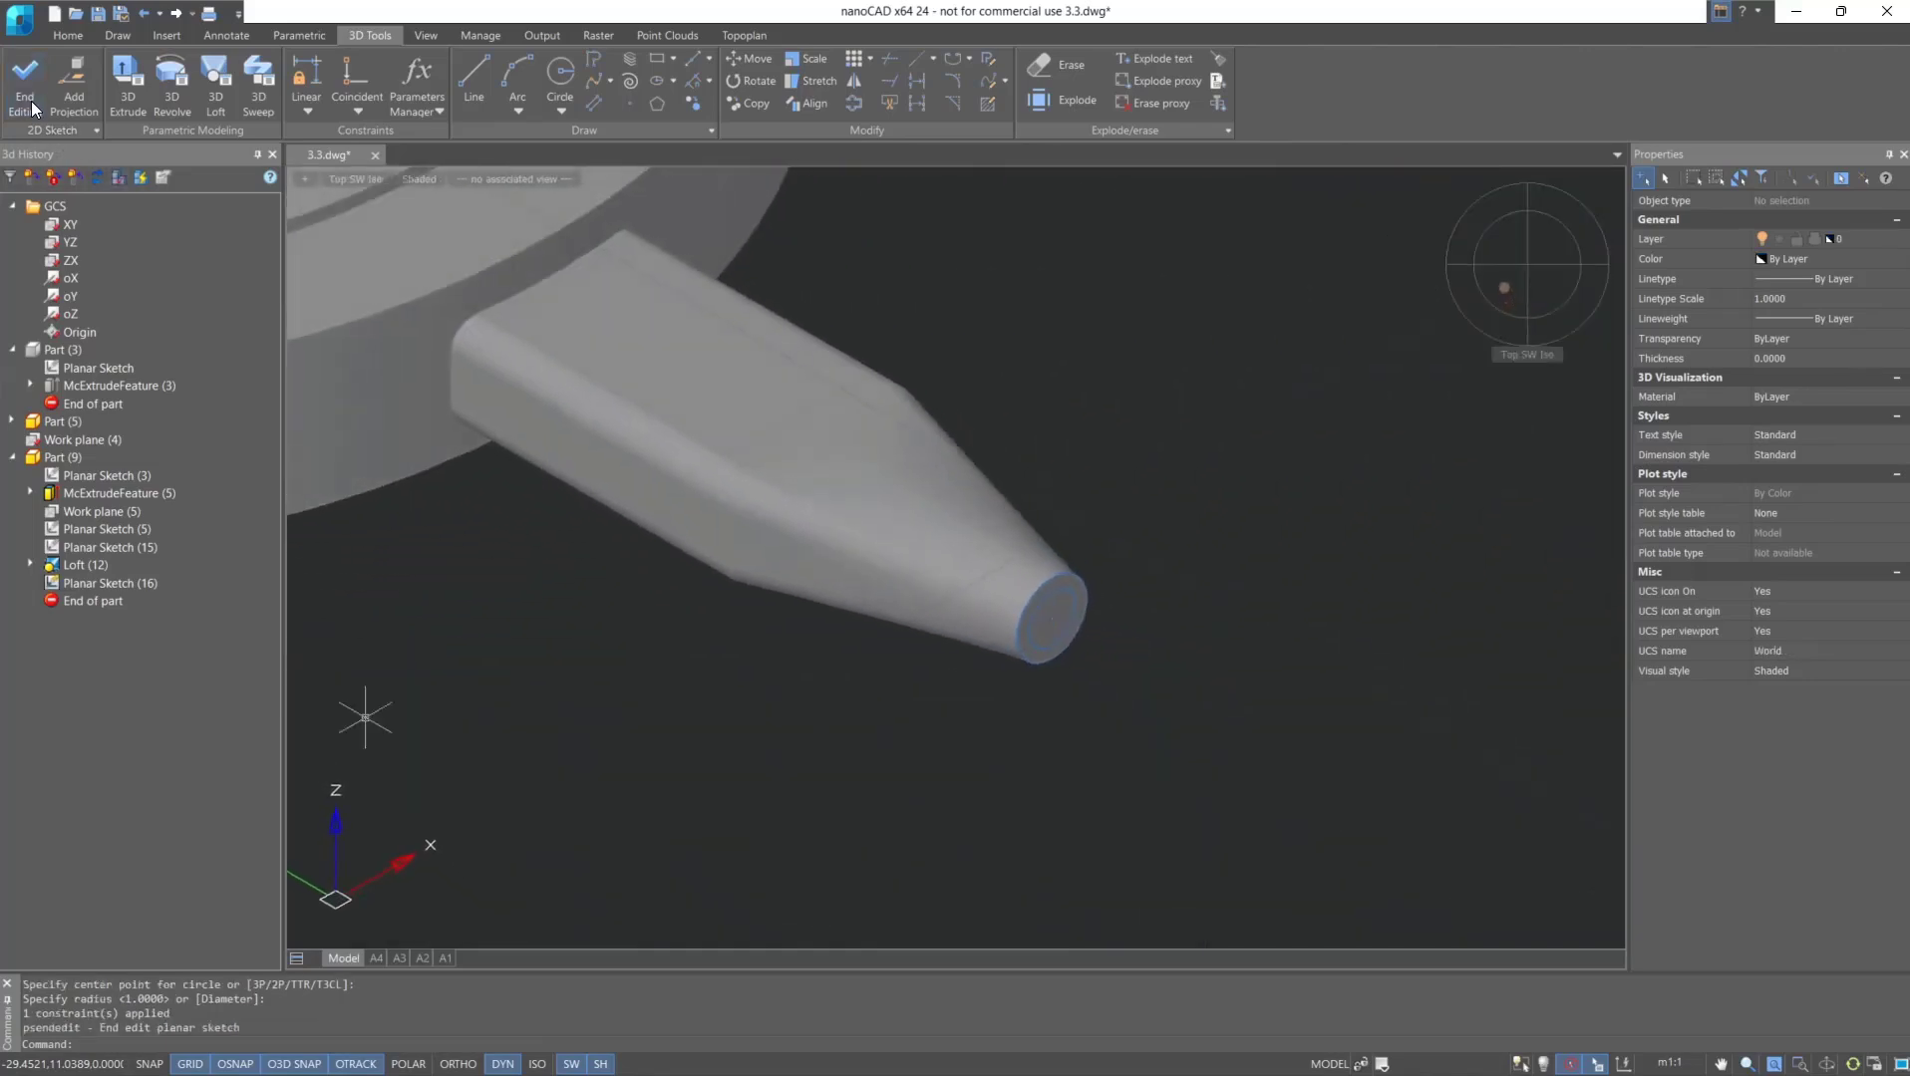
Draw an S-shaped fit spline in top view from the small circle's center through three more points, the first about 22.5 away at 227°.
{"action": "left_click", "coordinate": [117, 37]}
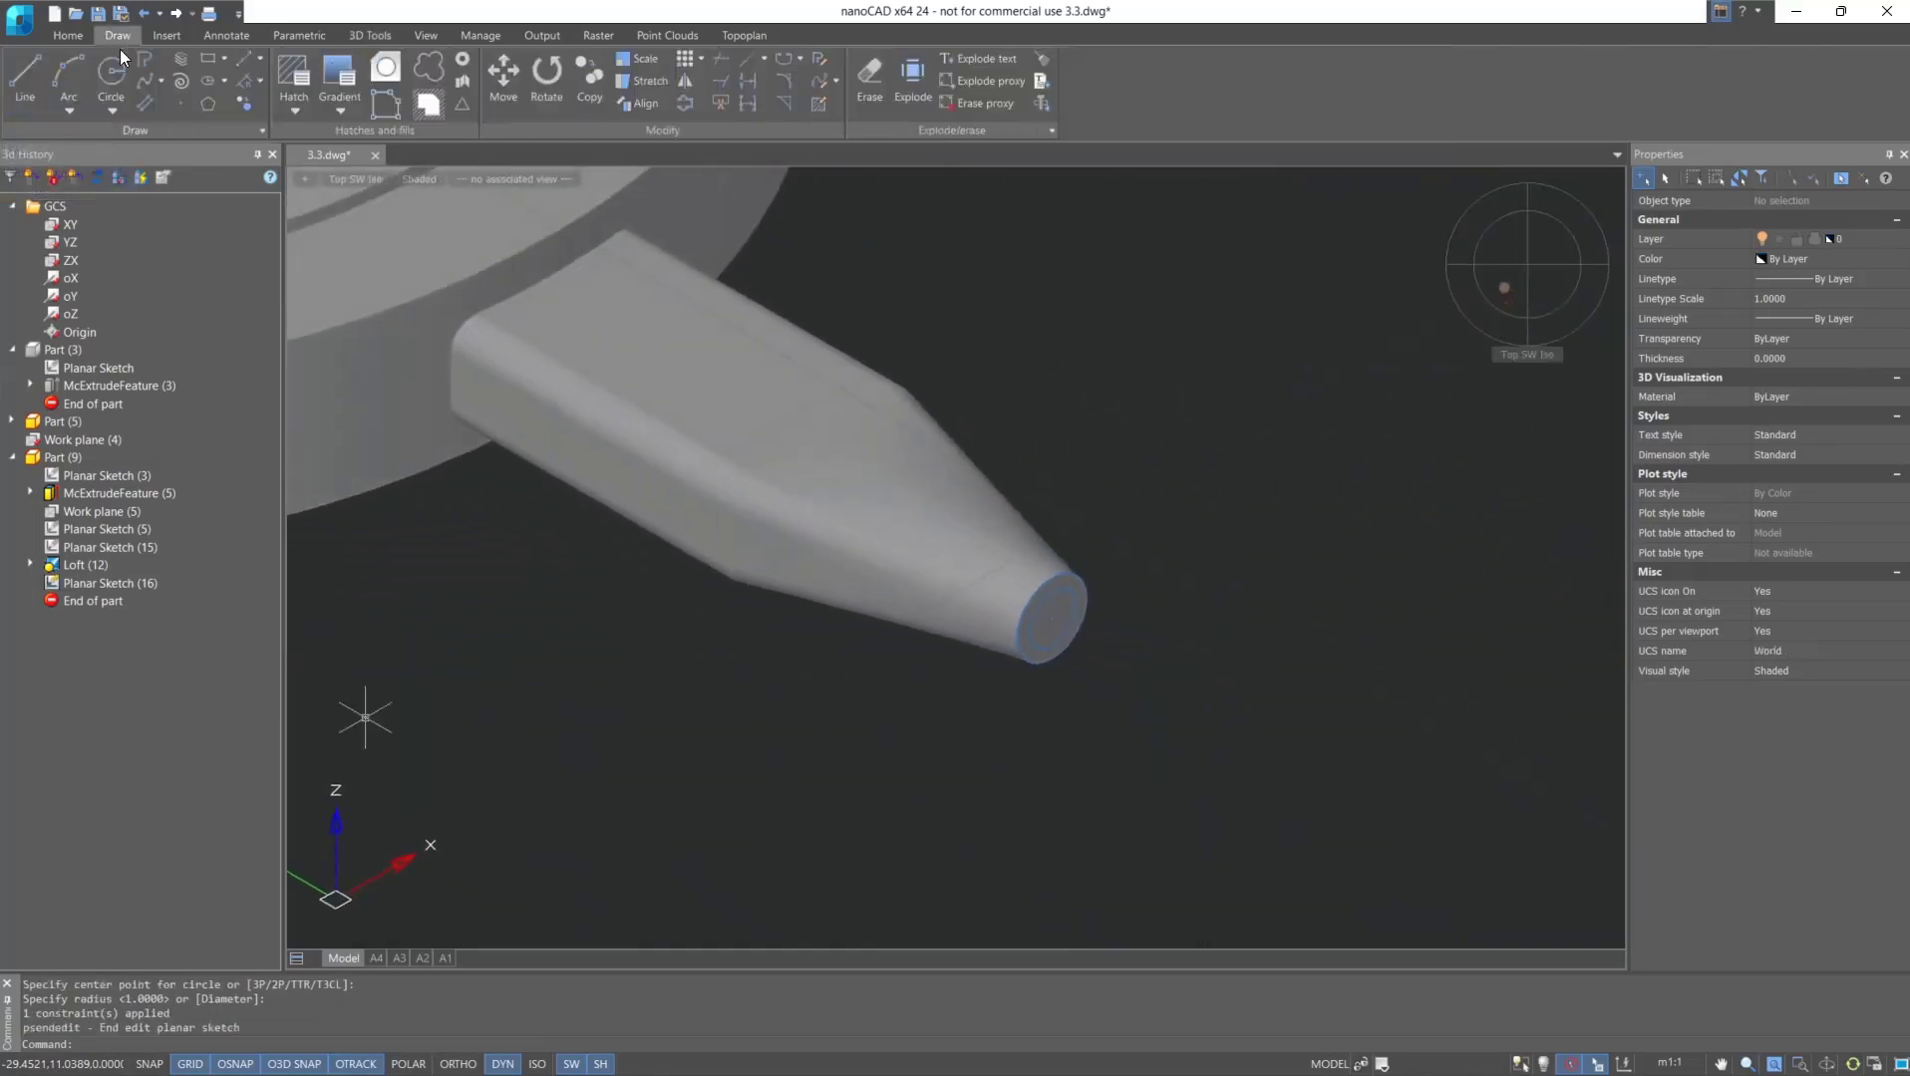
{"action": "left_click", "coordinate": [143, 84]}
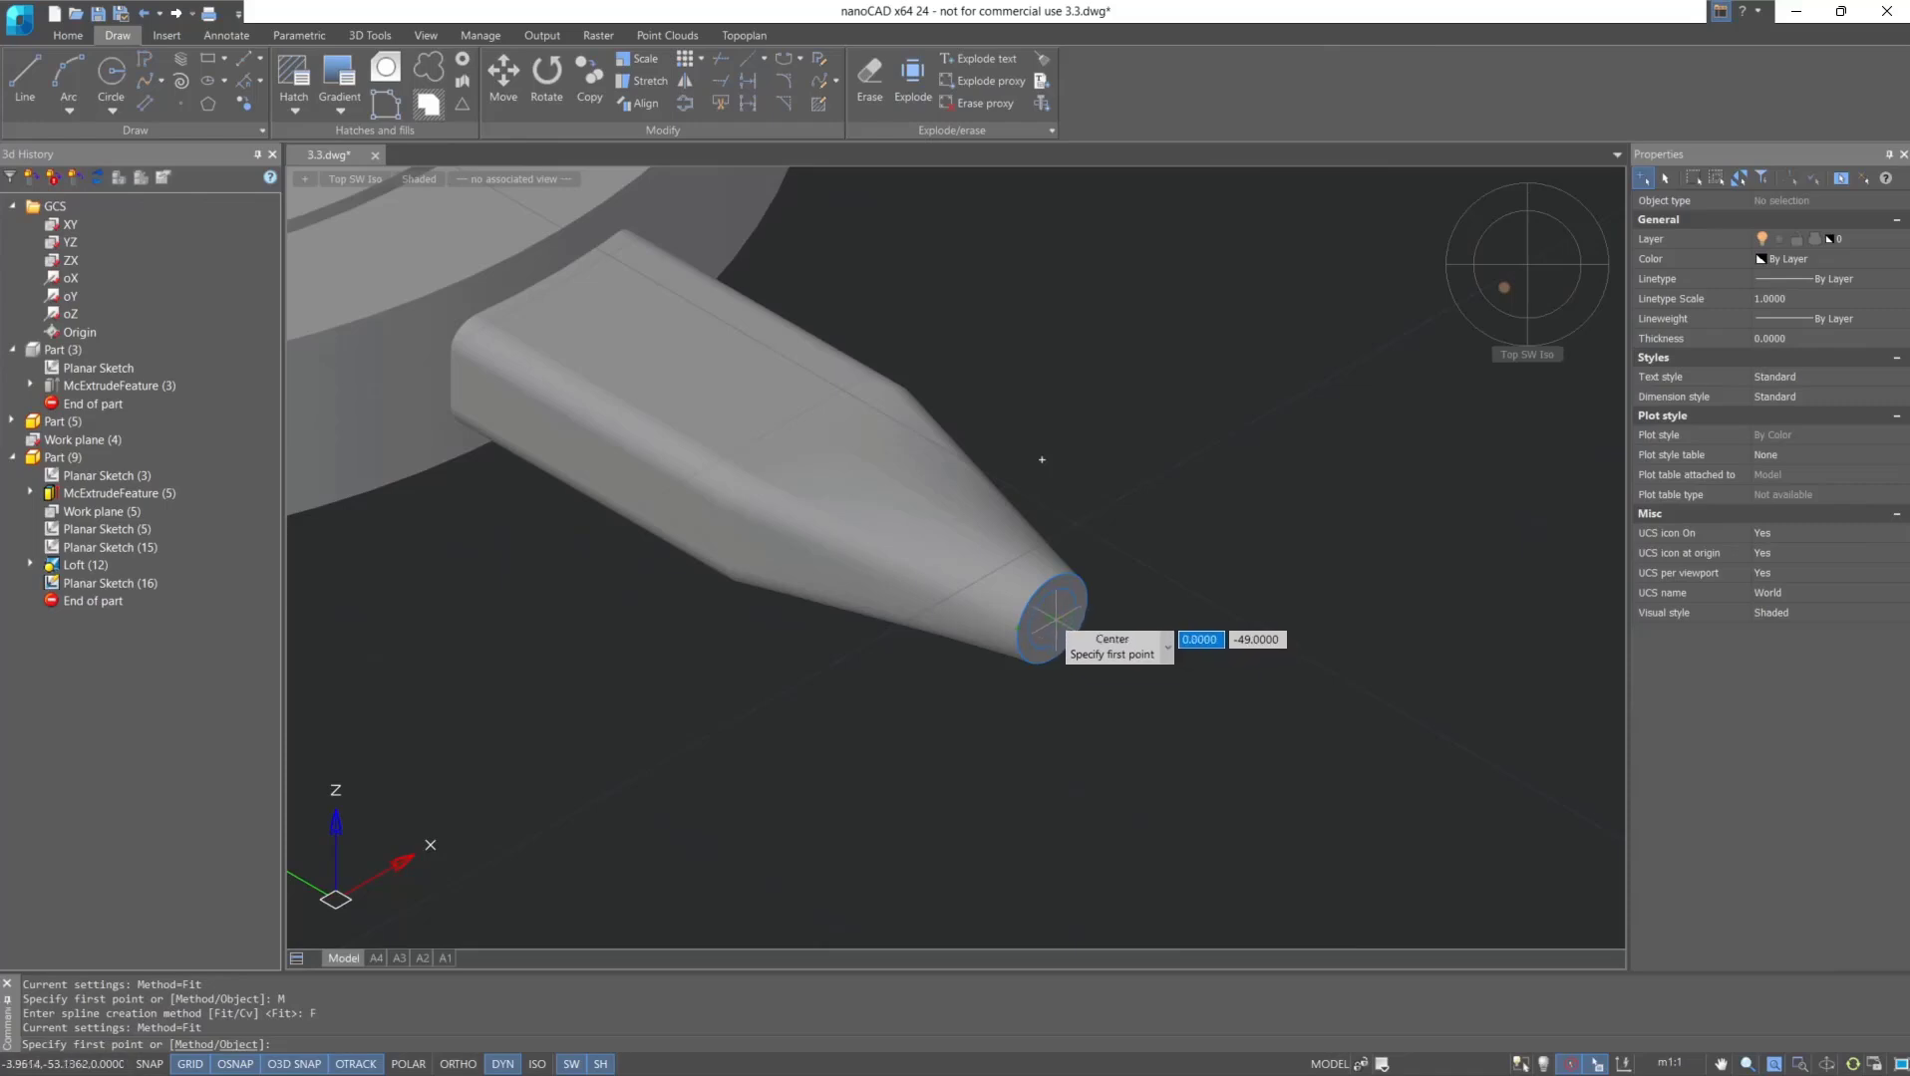
{"action": "left_click", "coordinate": [1052, 619]}
{"action": "scroll", "coordinate": [1121, 712], "scroll_direction": "down", "scroll_amount": 3}
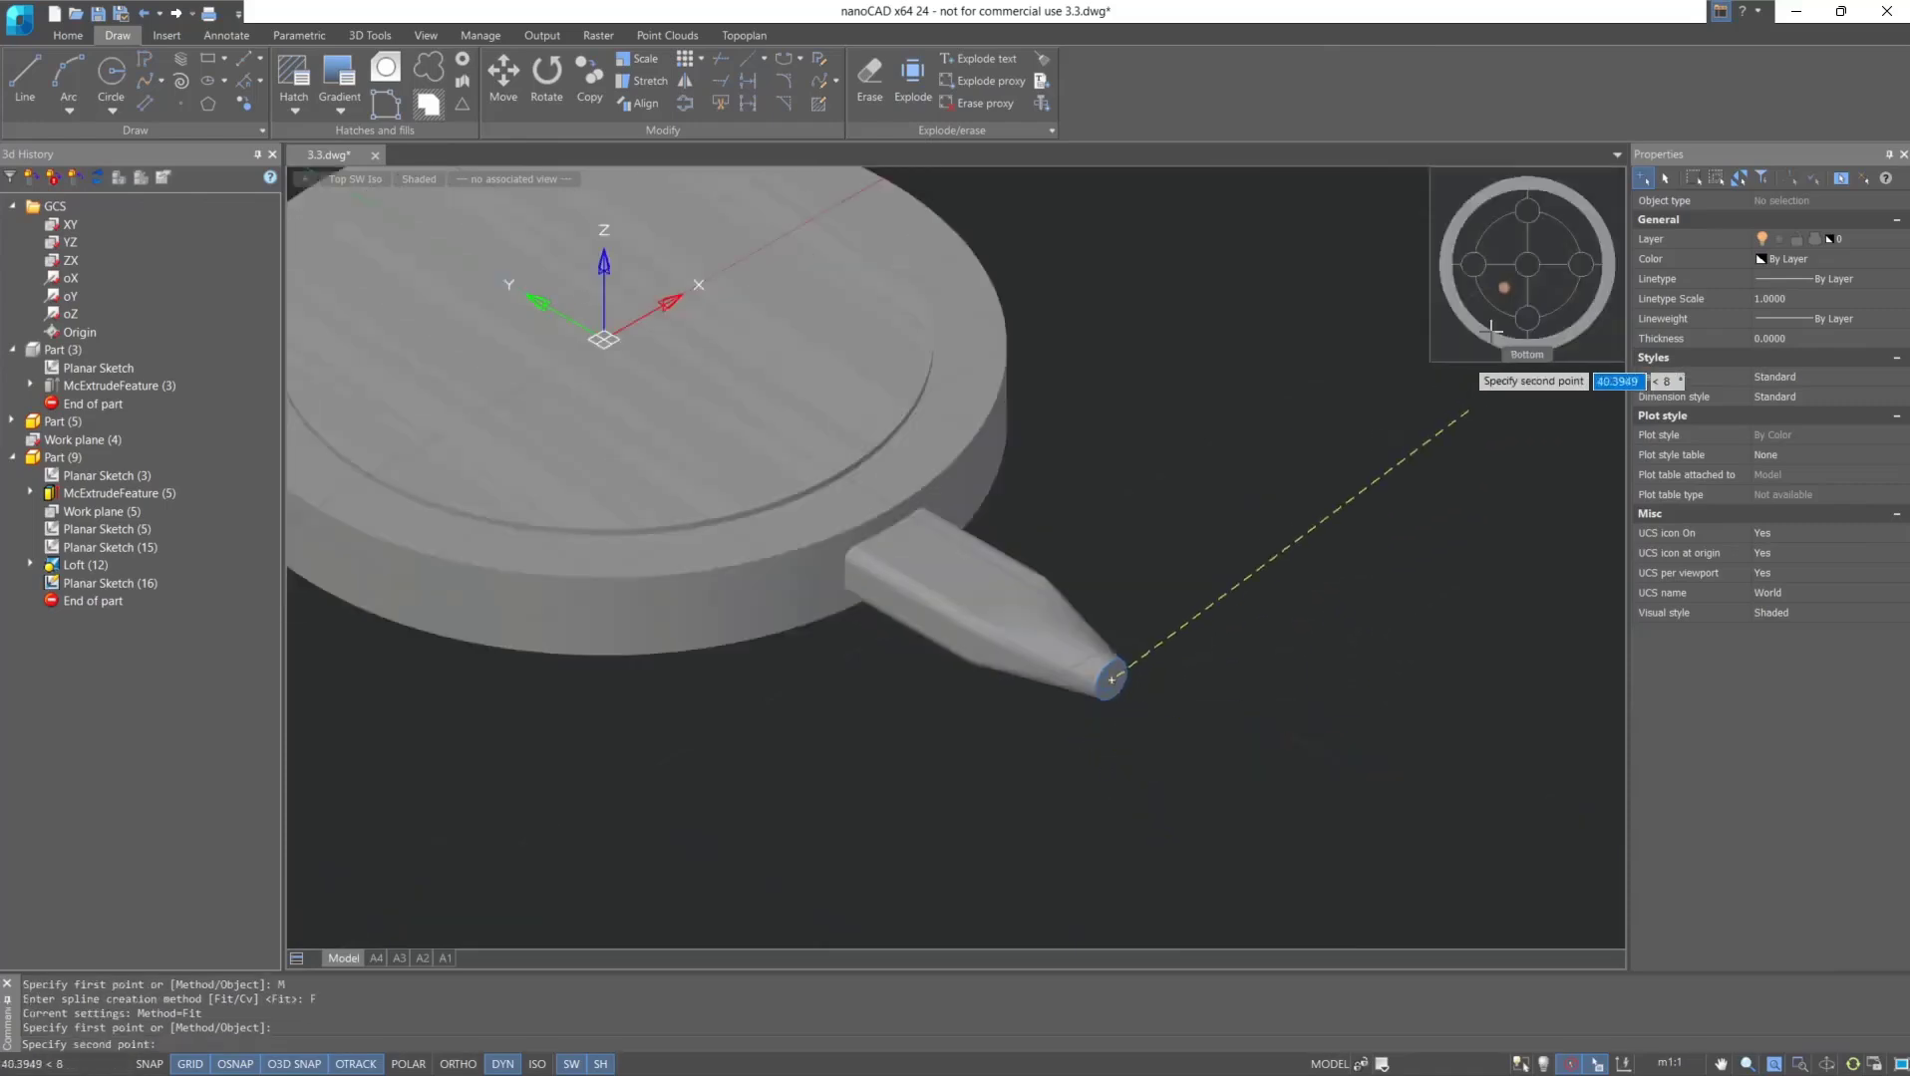
{"action": "left_click", "coordinate": [1527, 264]}
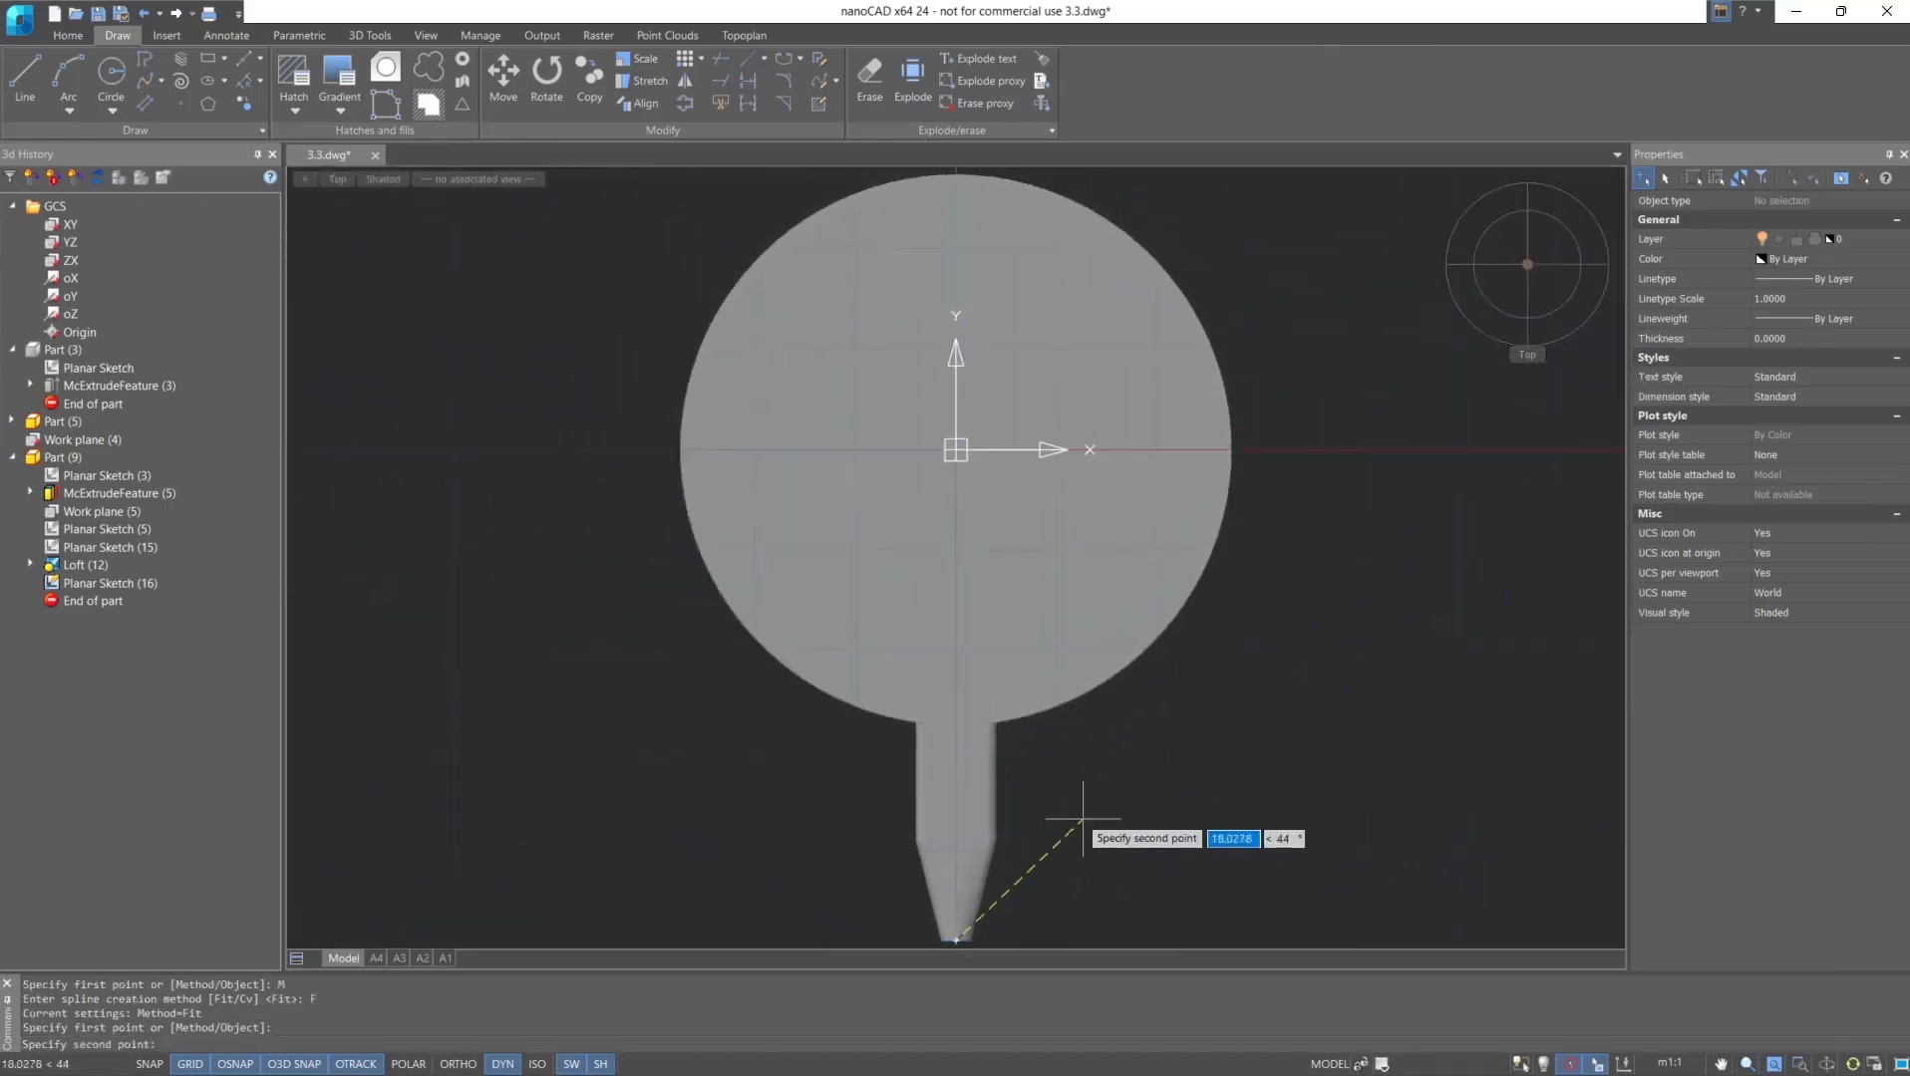
{"action": "middle_click_drag", "start_coordinate": [1066, 804], "coordinate": [1067, 429]}
{"action": "left_click", "coordinate": [803, 728]}
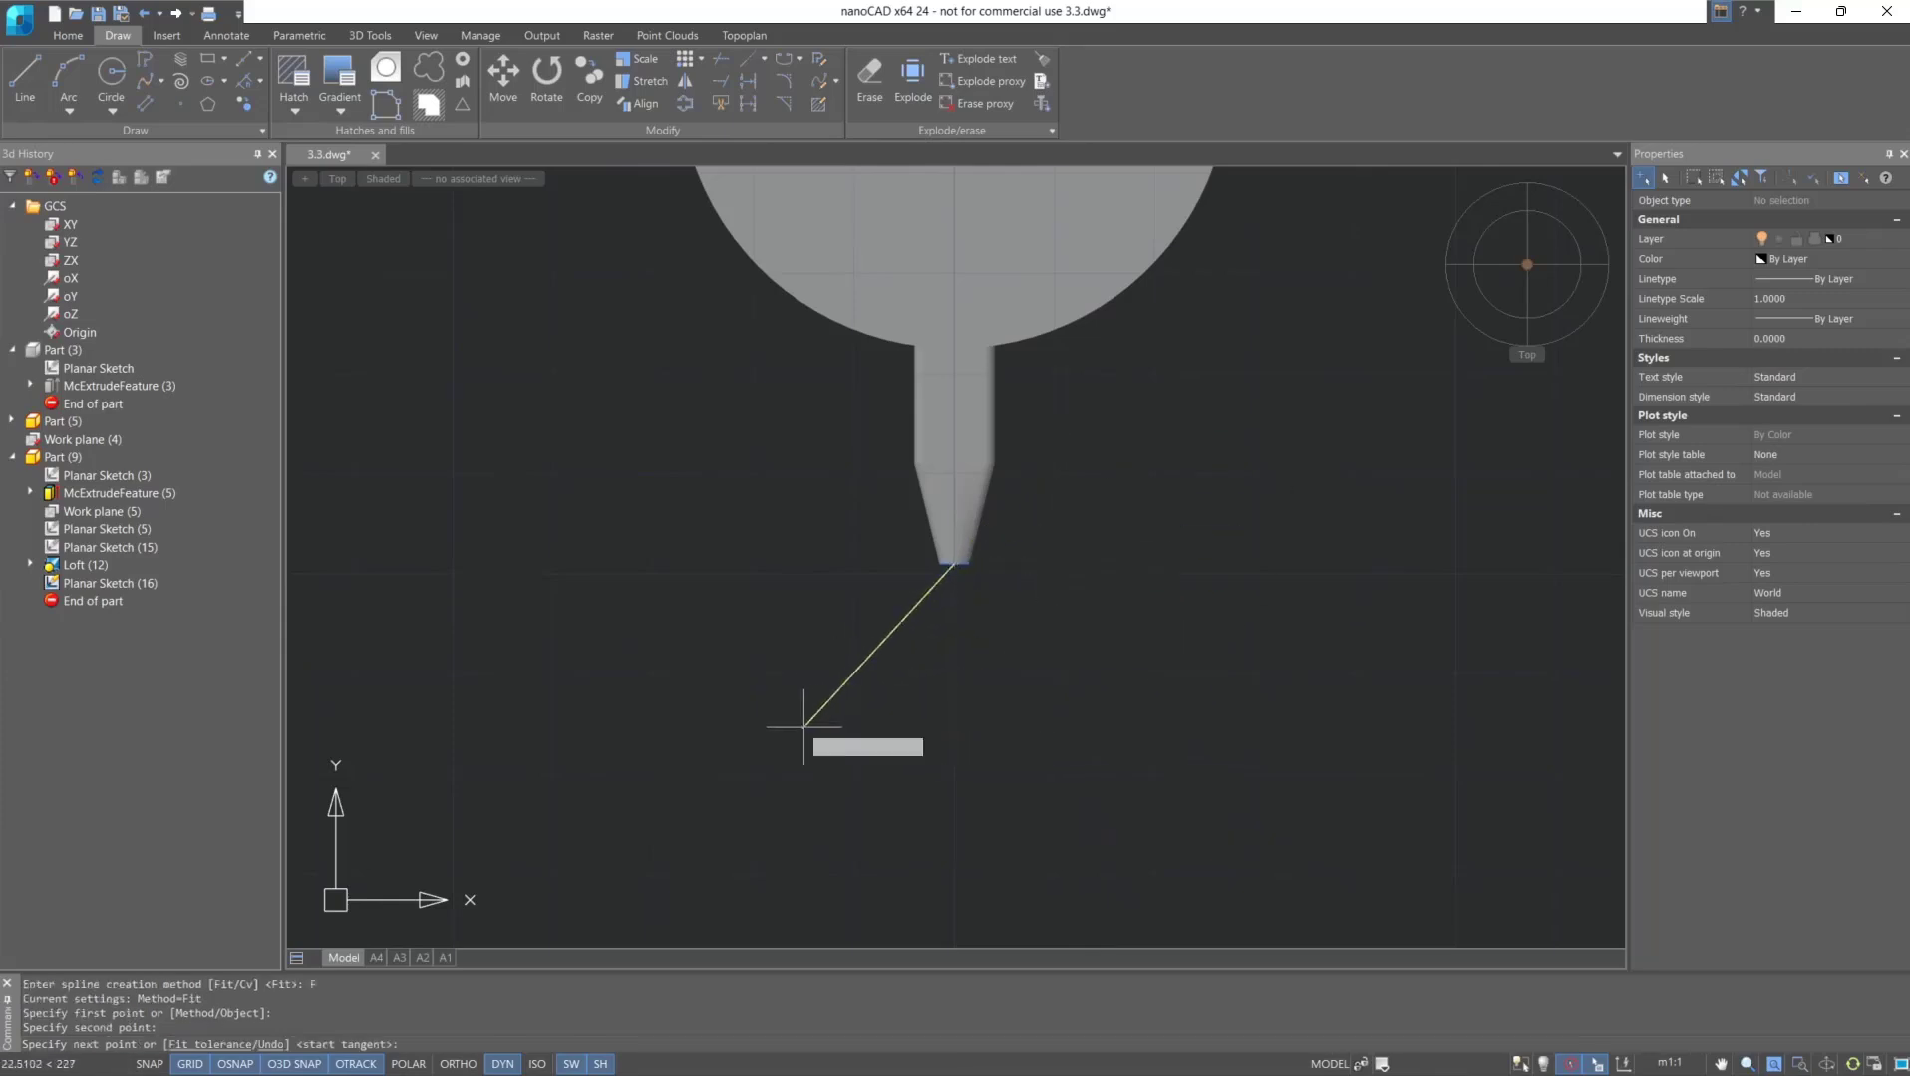
{"action": "middle_click_drag", "start_coordinate": [862, 852], "coordinate": [825, 598]}
{"action": "left_click", "coordinate": [1012, 712]}
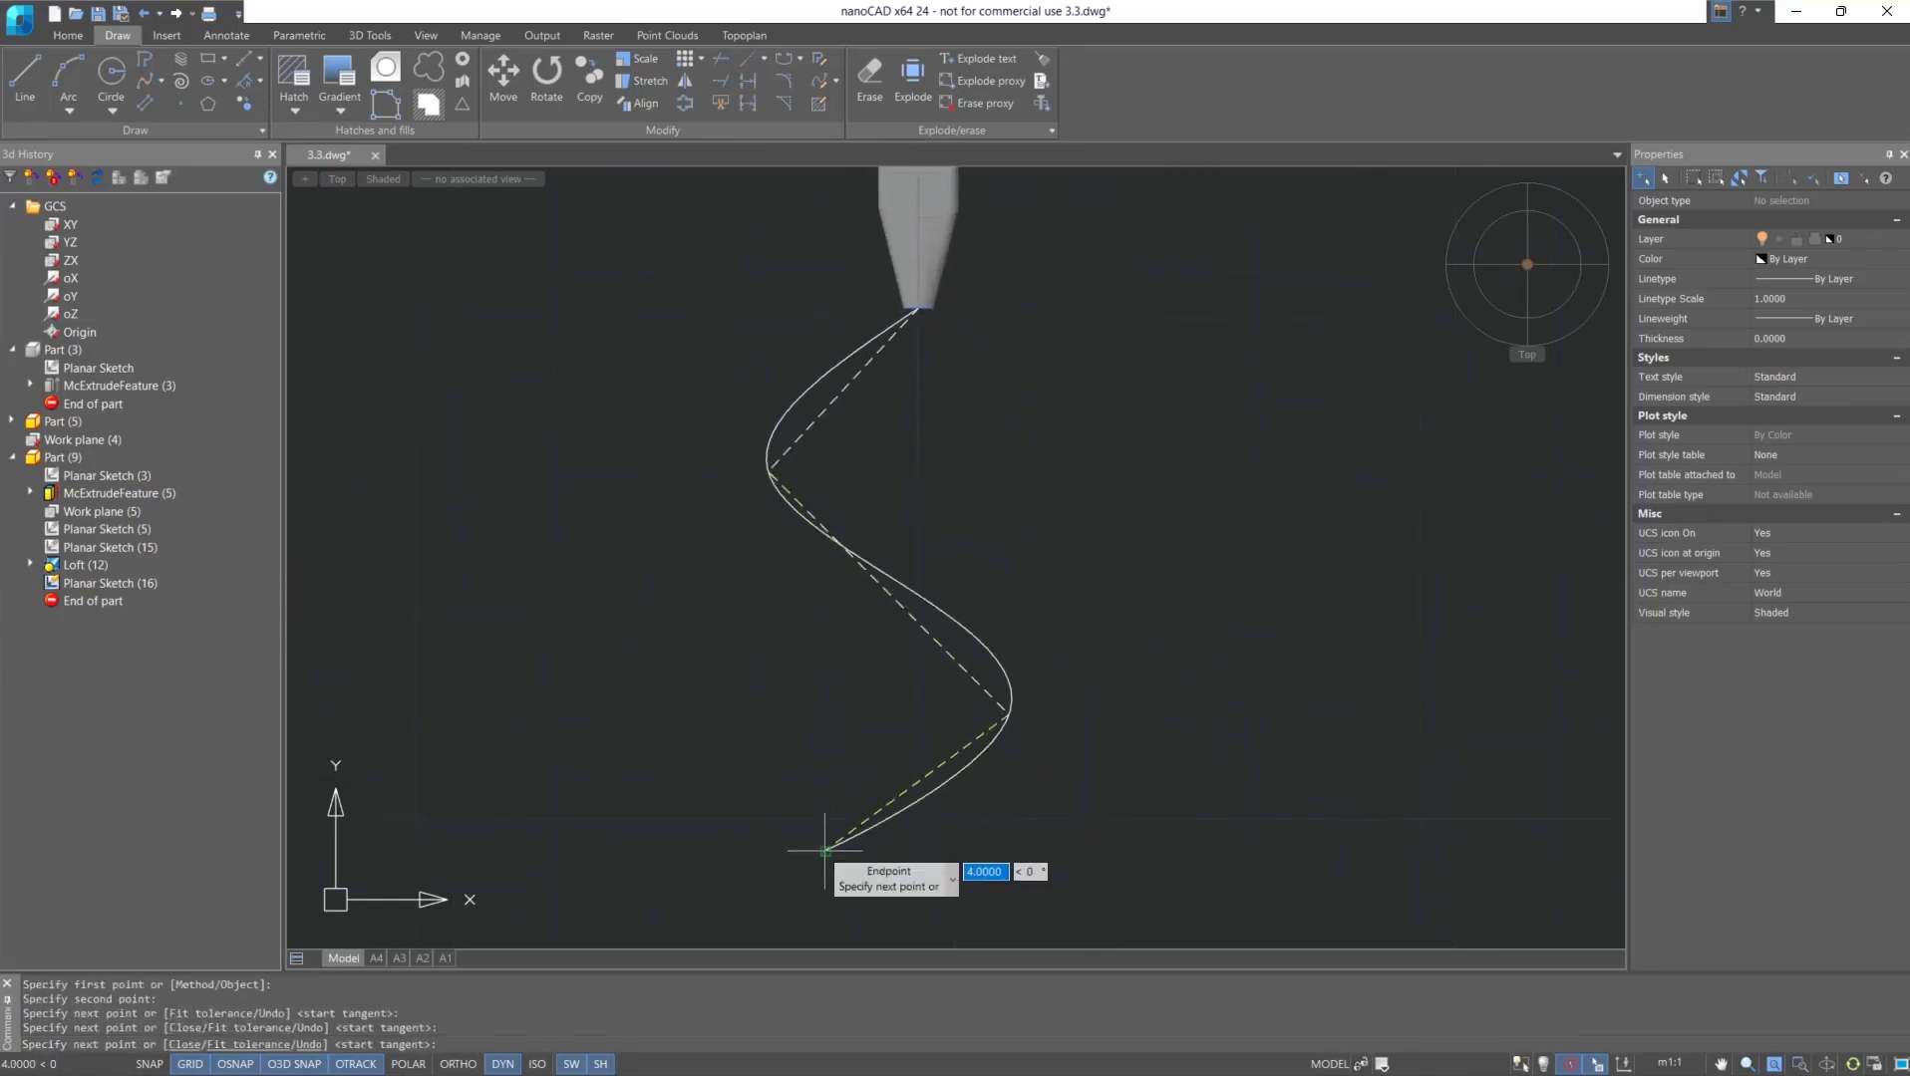
{"action": "left_click", "coordinate": [823, 850]}
{"action": "key", "text": "Return"}
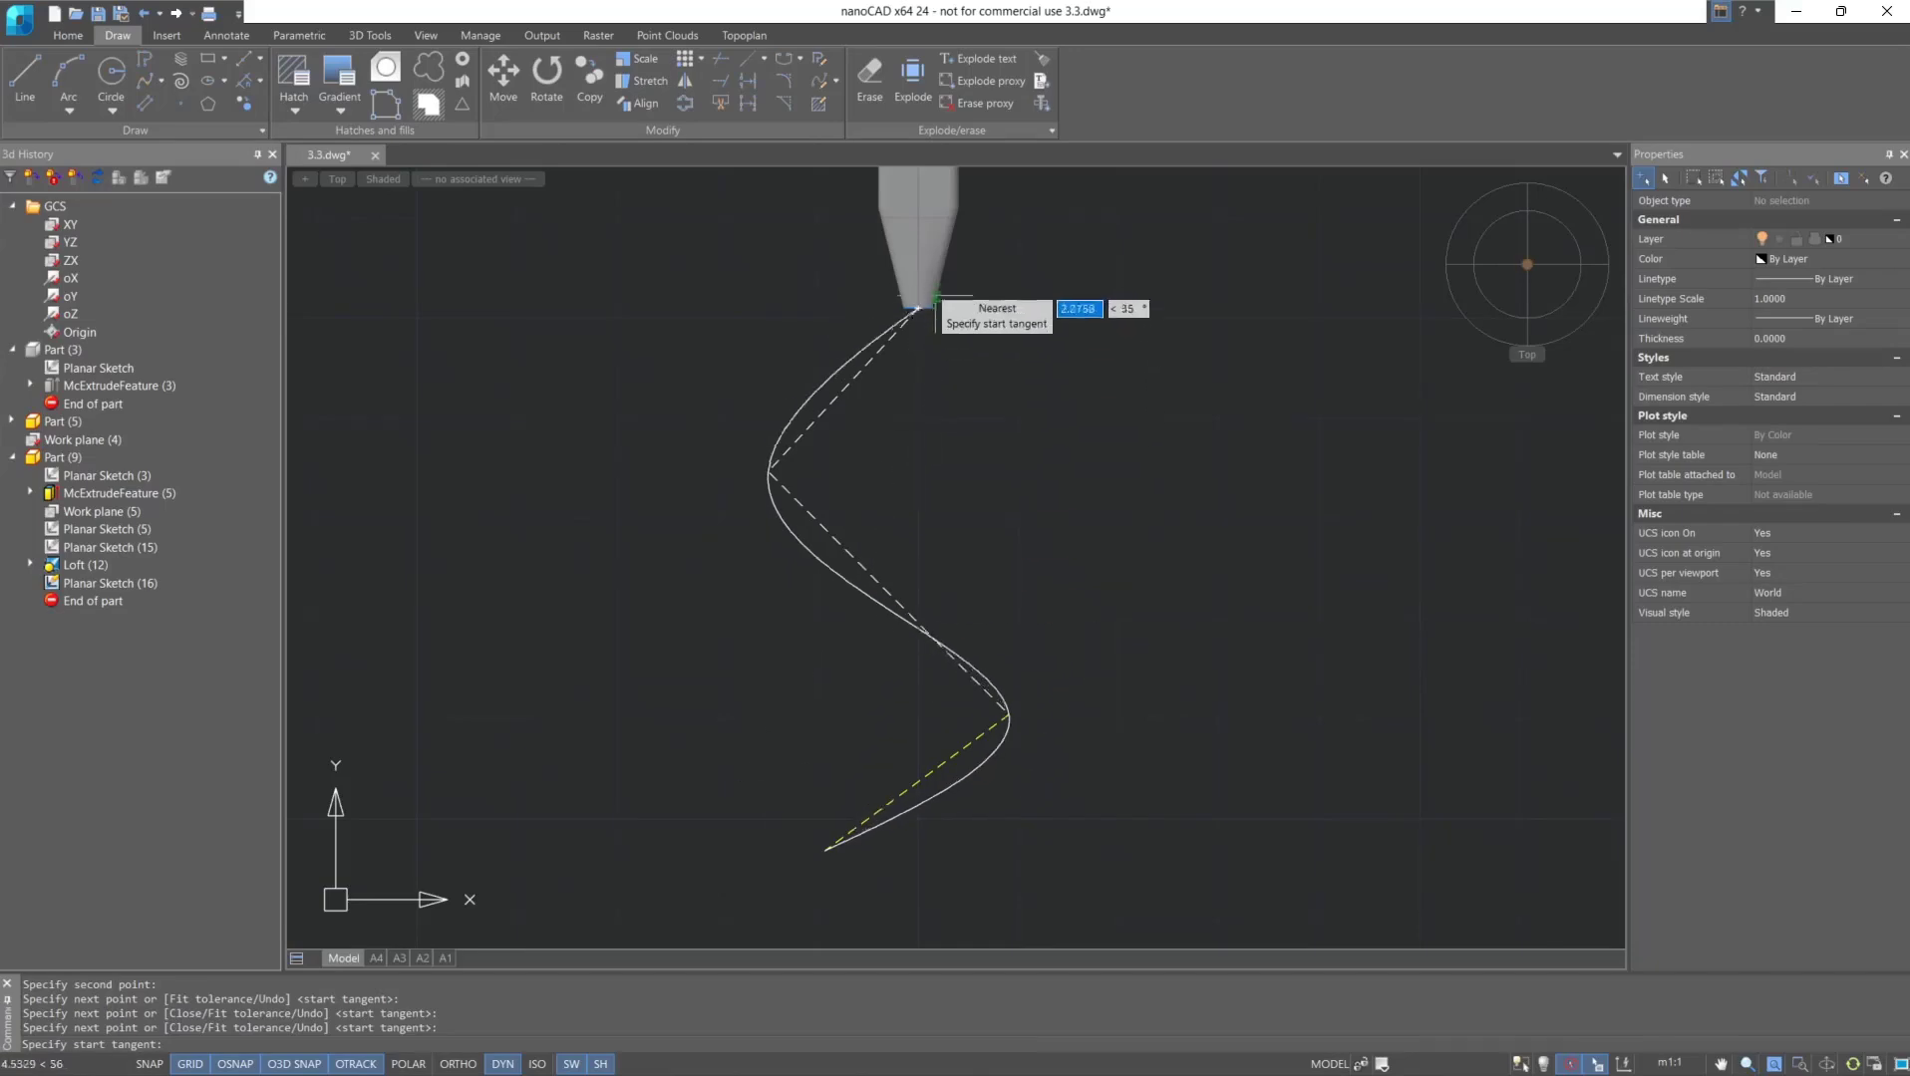
Set the spline's start tangent at 90° along the block's axis and its end tangent at about 150°.
{"action": "middle_click_drag", "start_coordinate": [923, 361], "coordinate": [897, 591]}
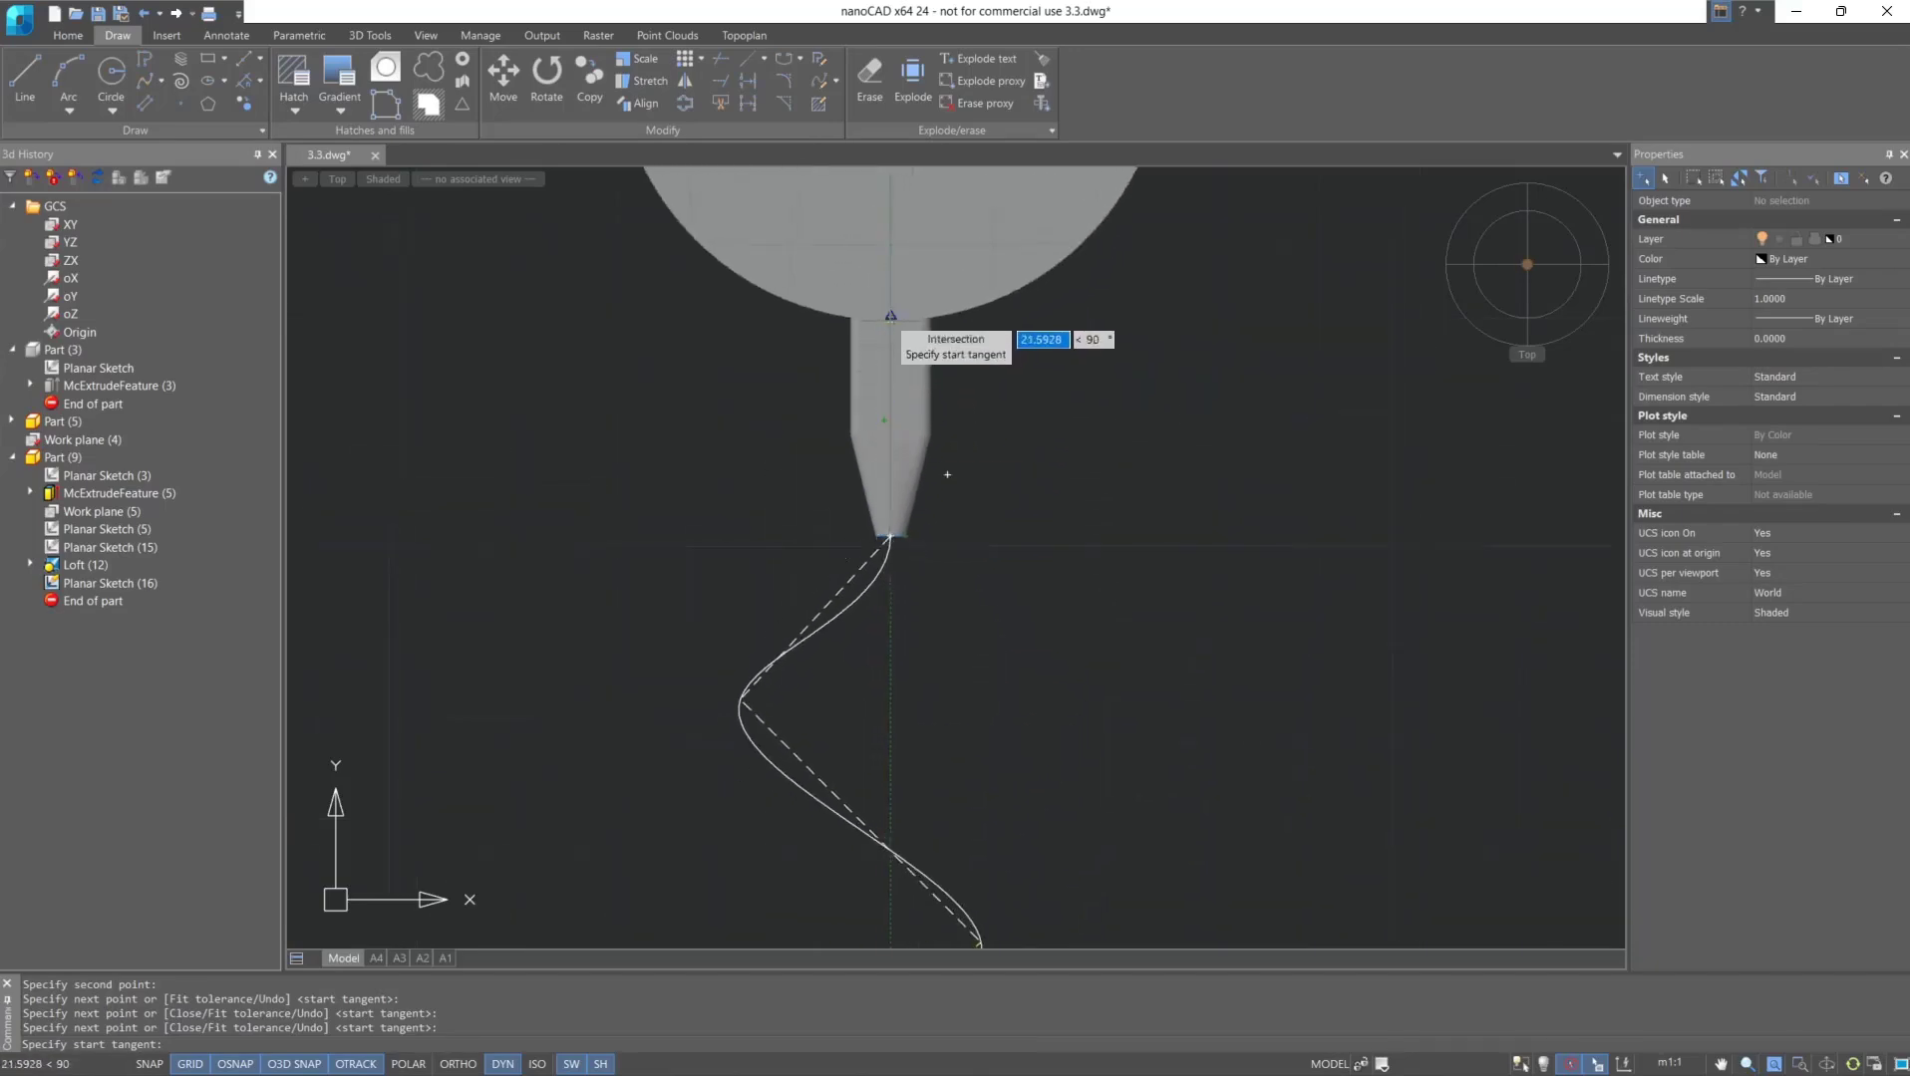
{"action": "left_click", "coordinate": [891, 316]}
{"action": "middle_click_drag", "start_coordinate": [984, 703], "coordinate": [1061, 391]}
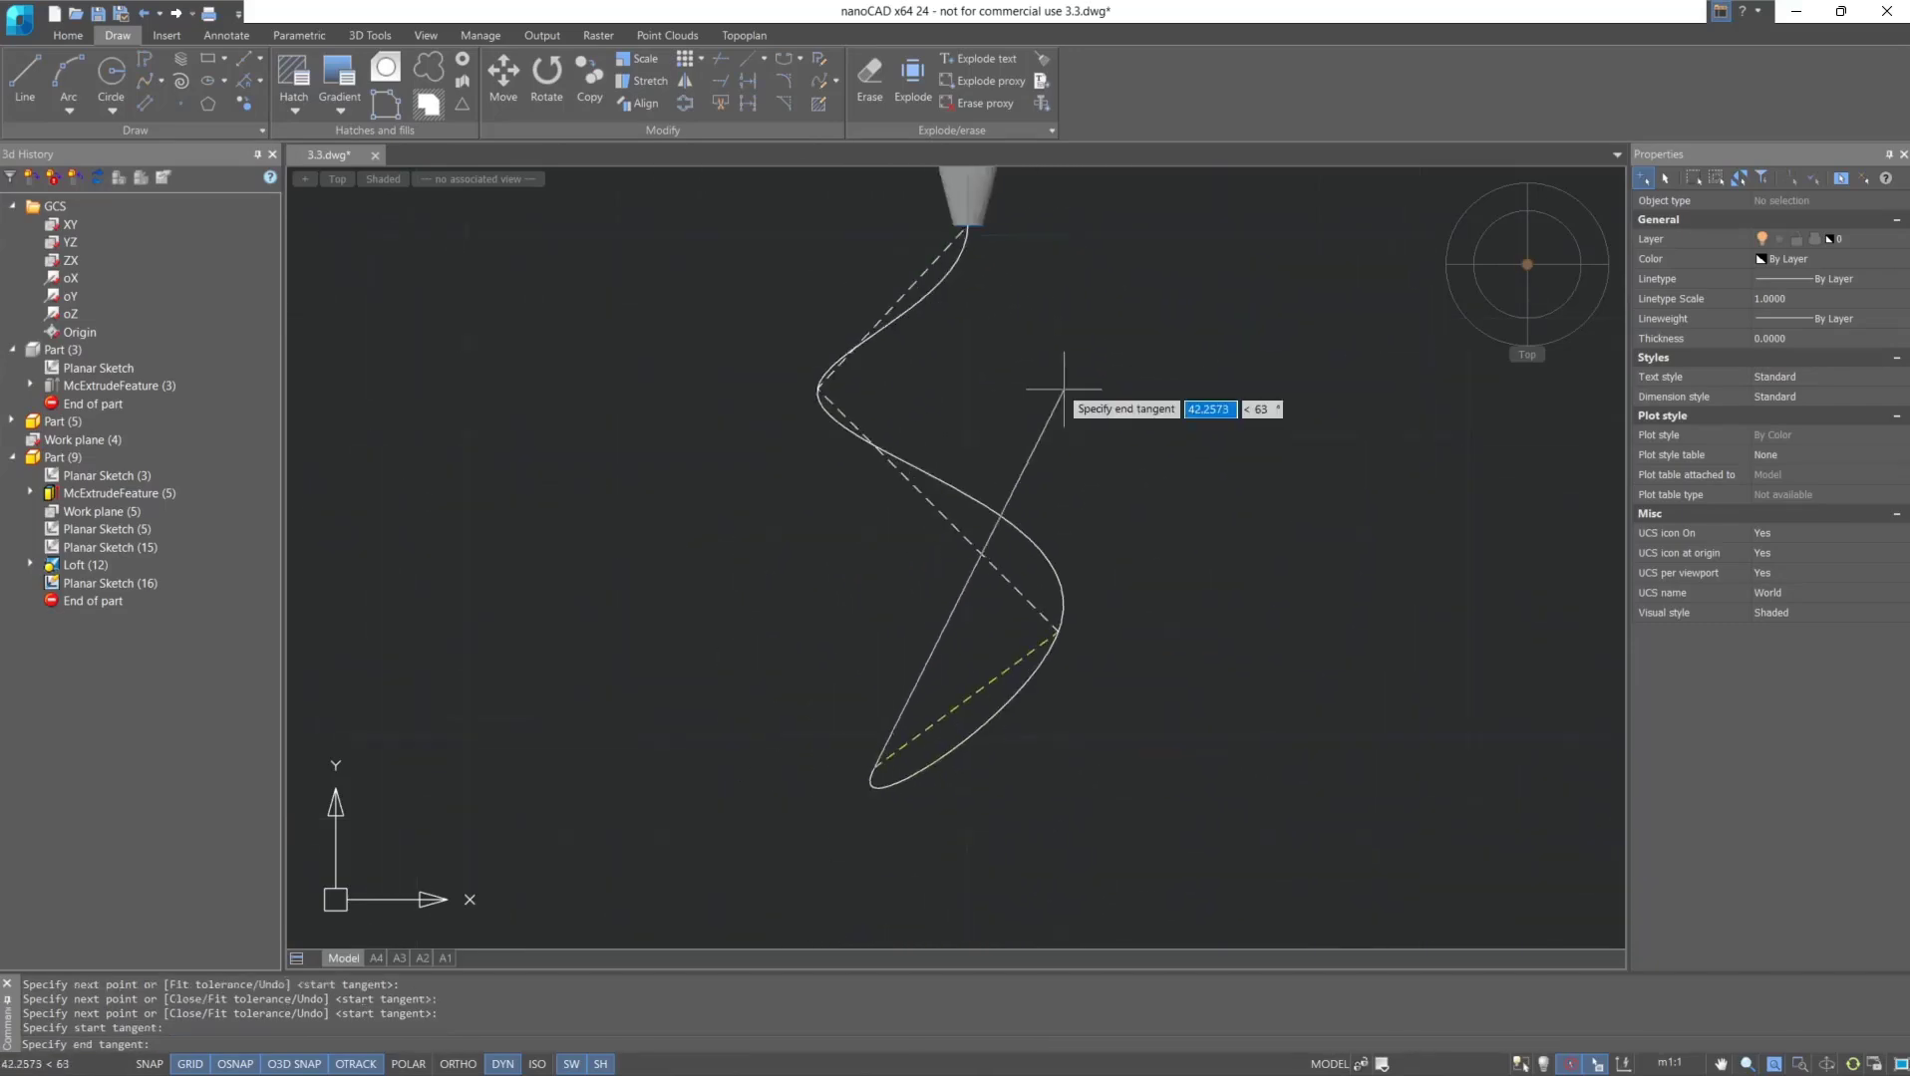
{"action": "left_click", "coordinate": [715, 678]}
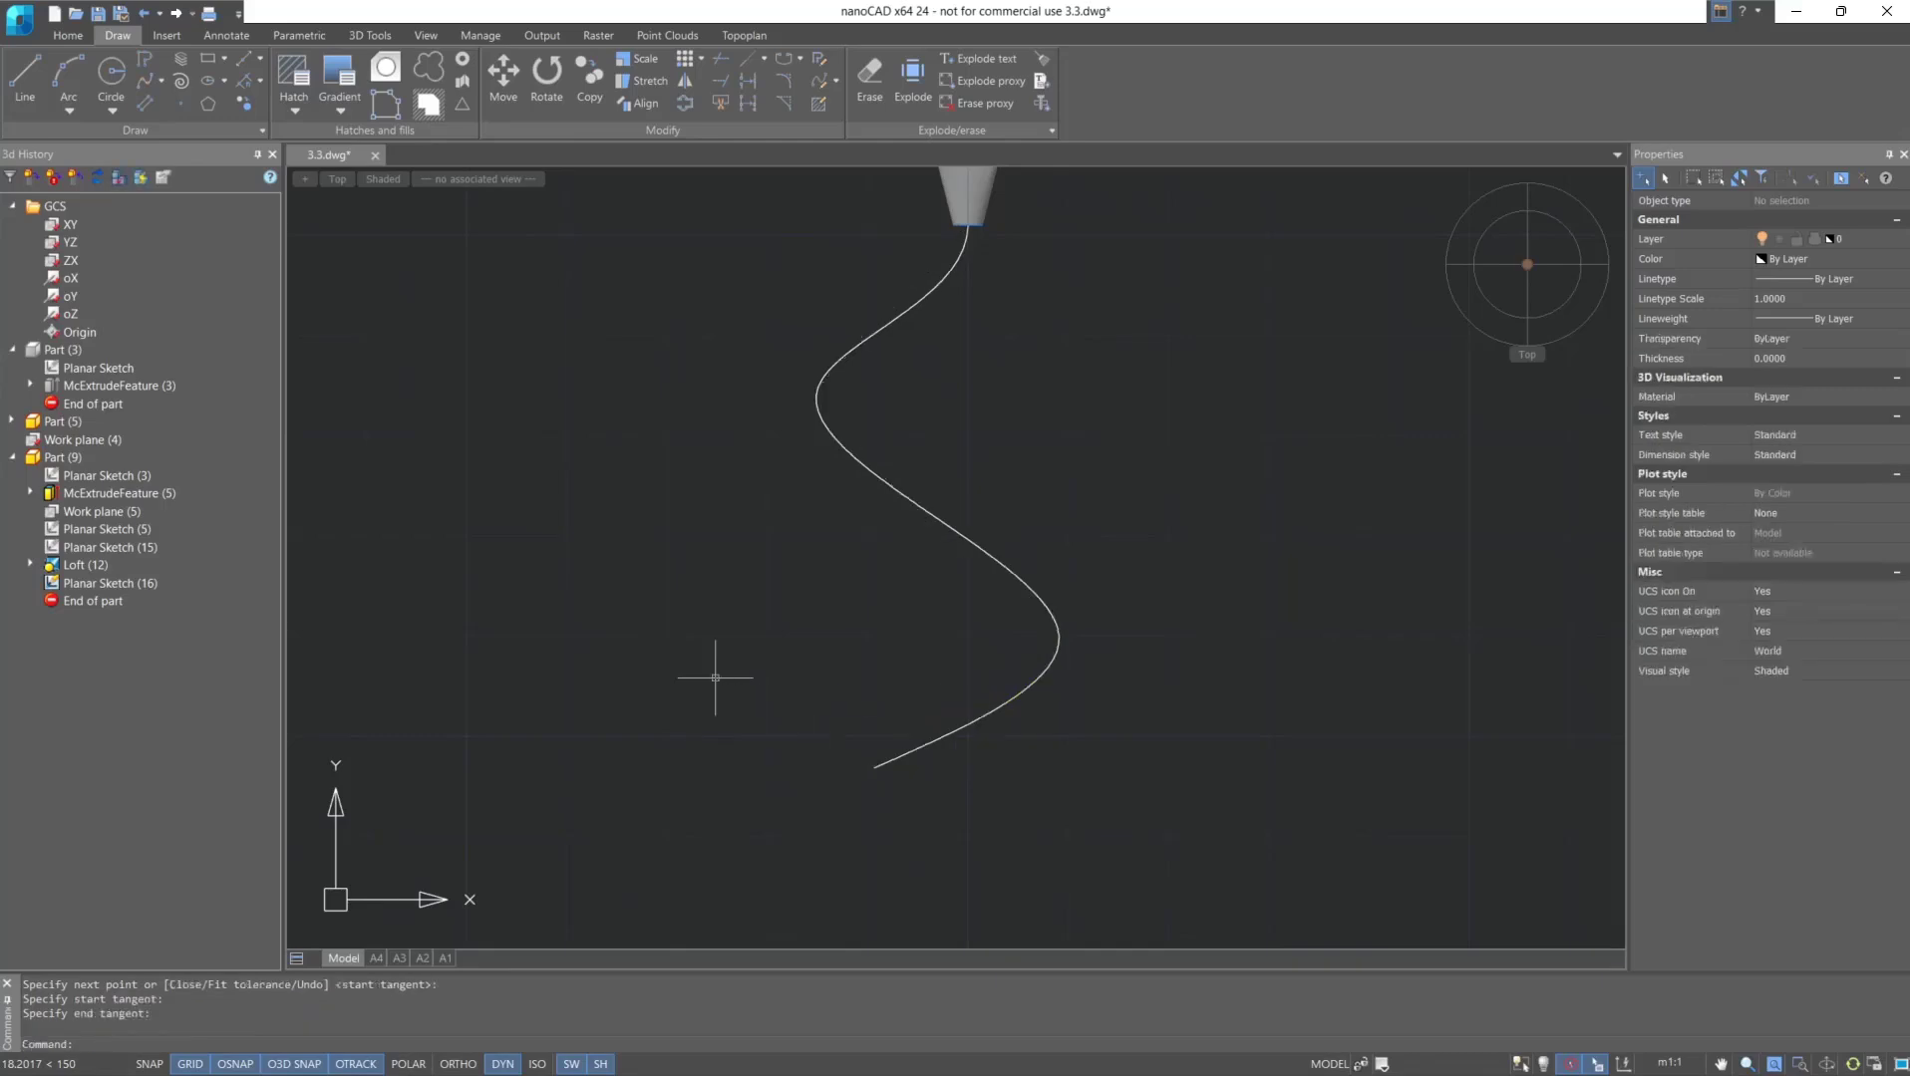
Start a 3D Sweep with the radius 1 circle on the loft's end face as profile and the S-shaped spline as path.
{"action": "left_click", "coordinate": [1494, 280]}
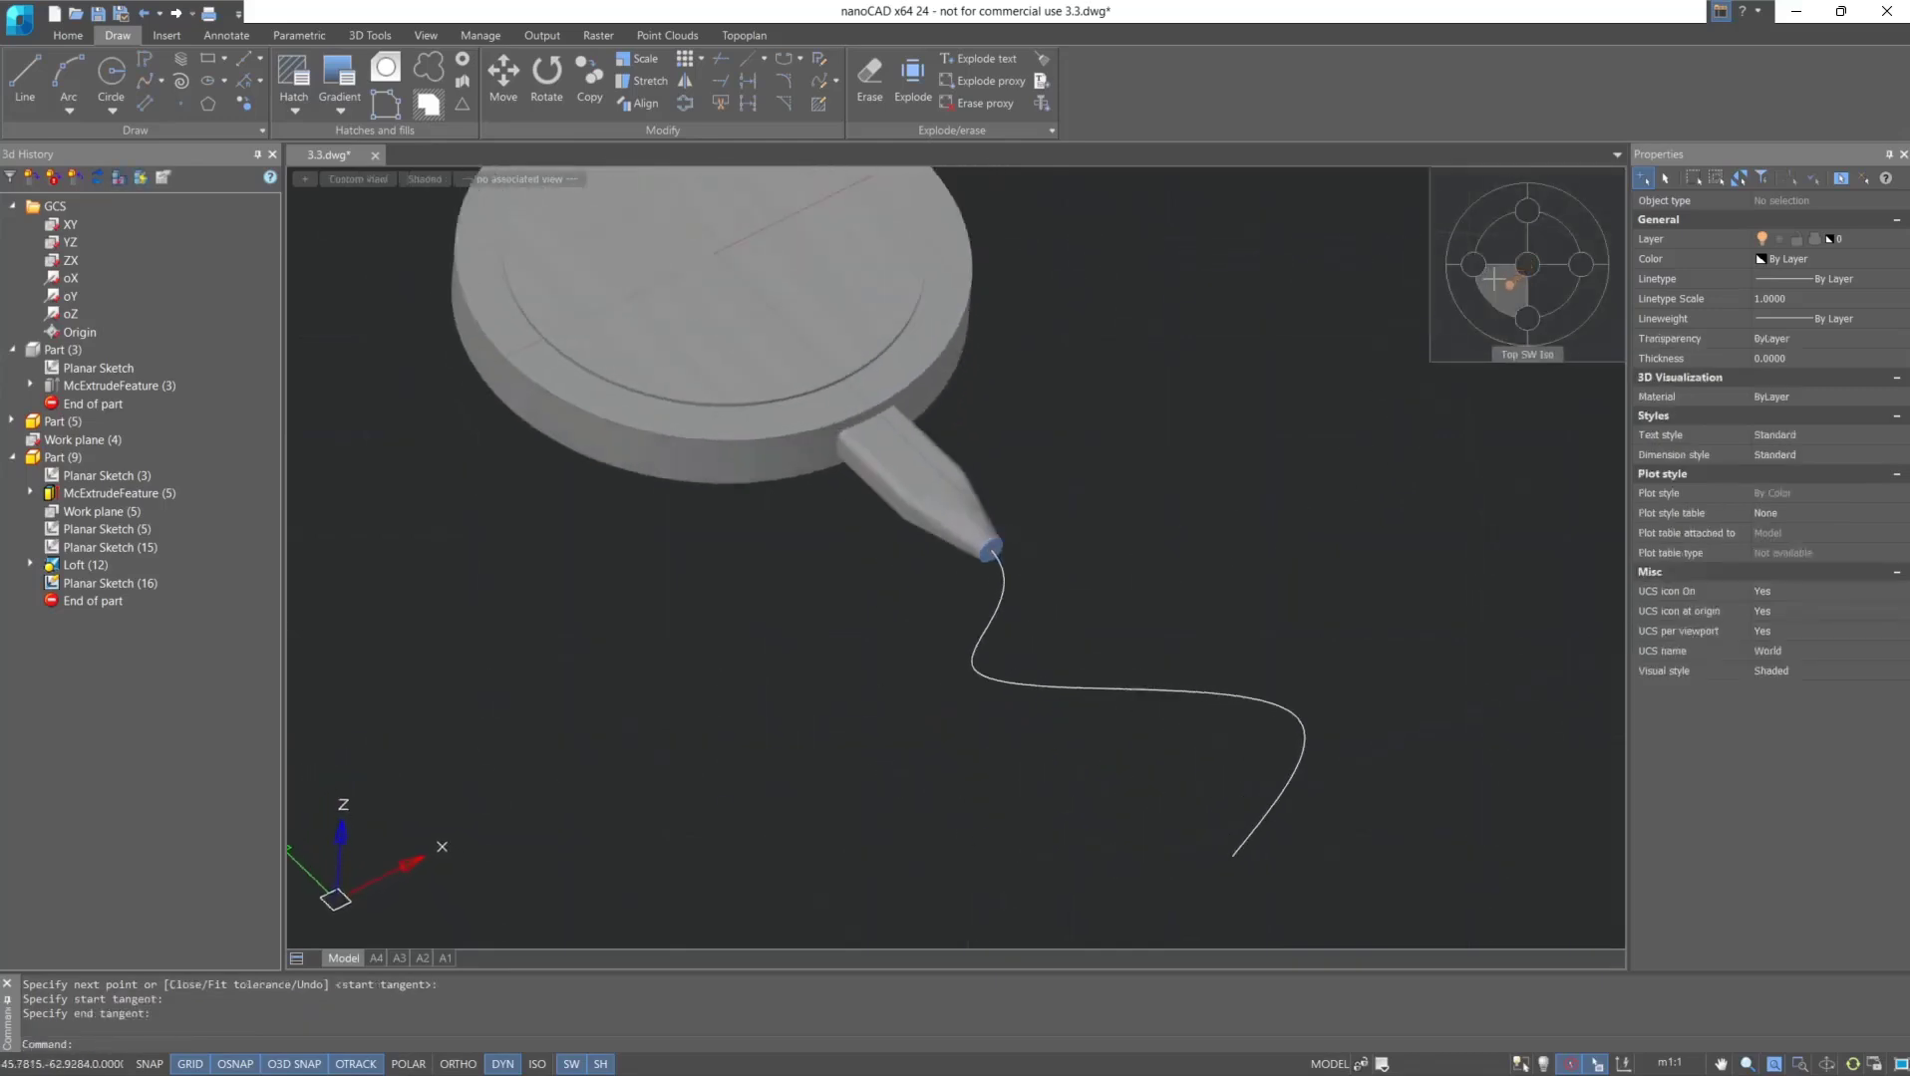
{"action": "scroll", "coordinate": [1249, 744], "scroll_direction": "up", "scroll_amount": 5}
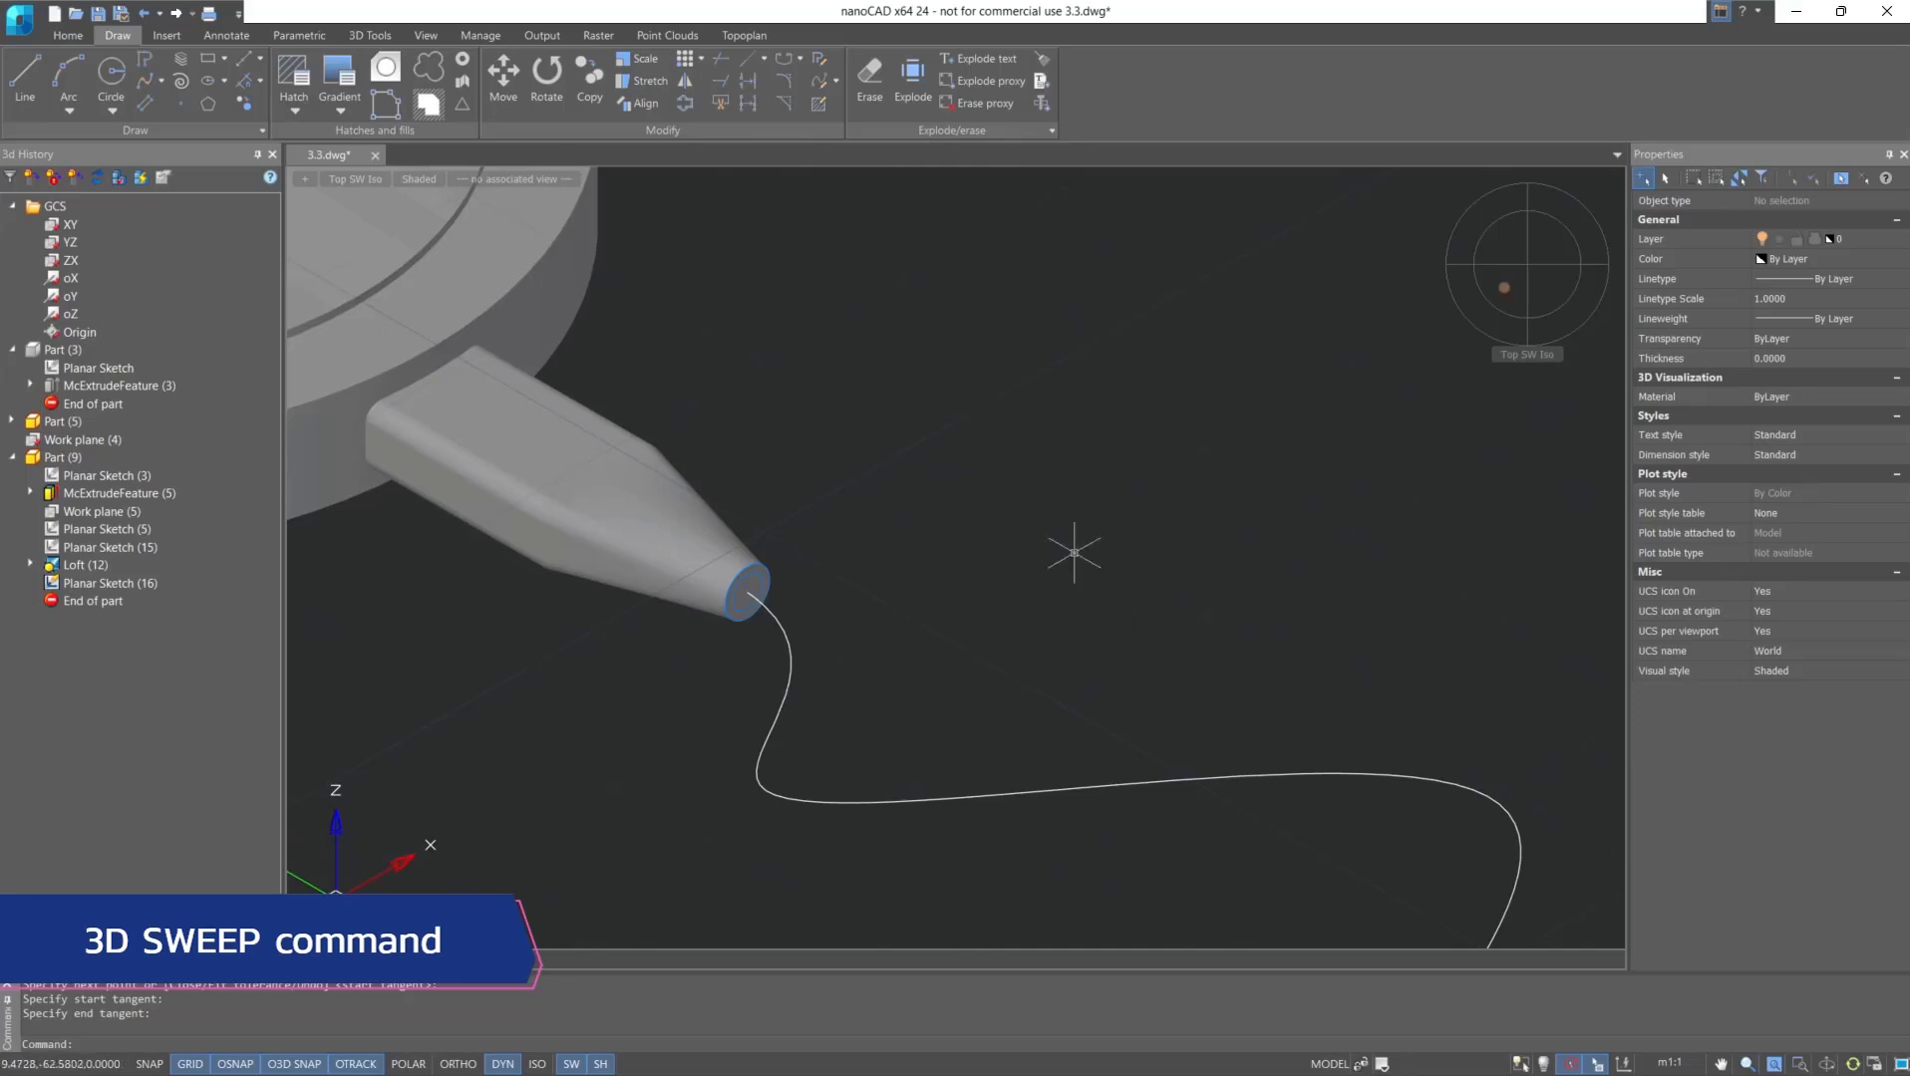
{"action": "left_click", "coordinate": [368, 36]}
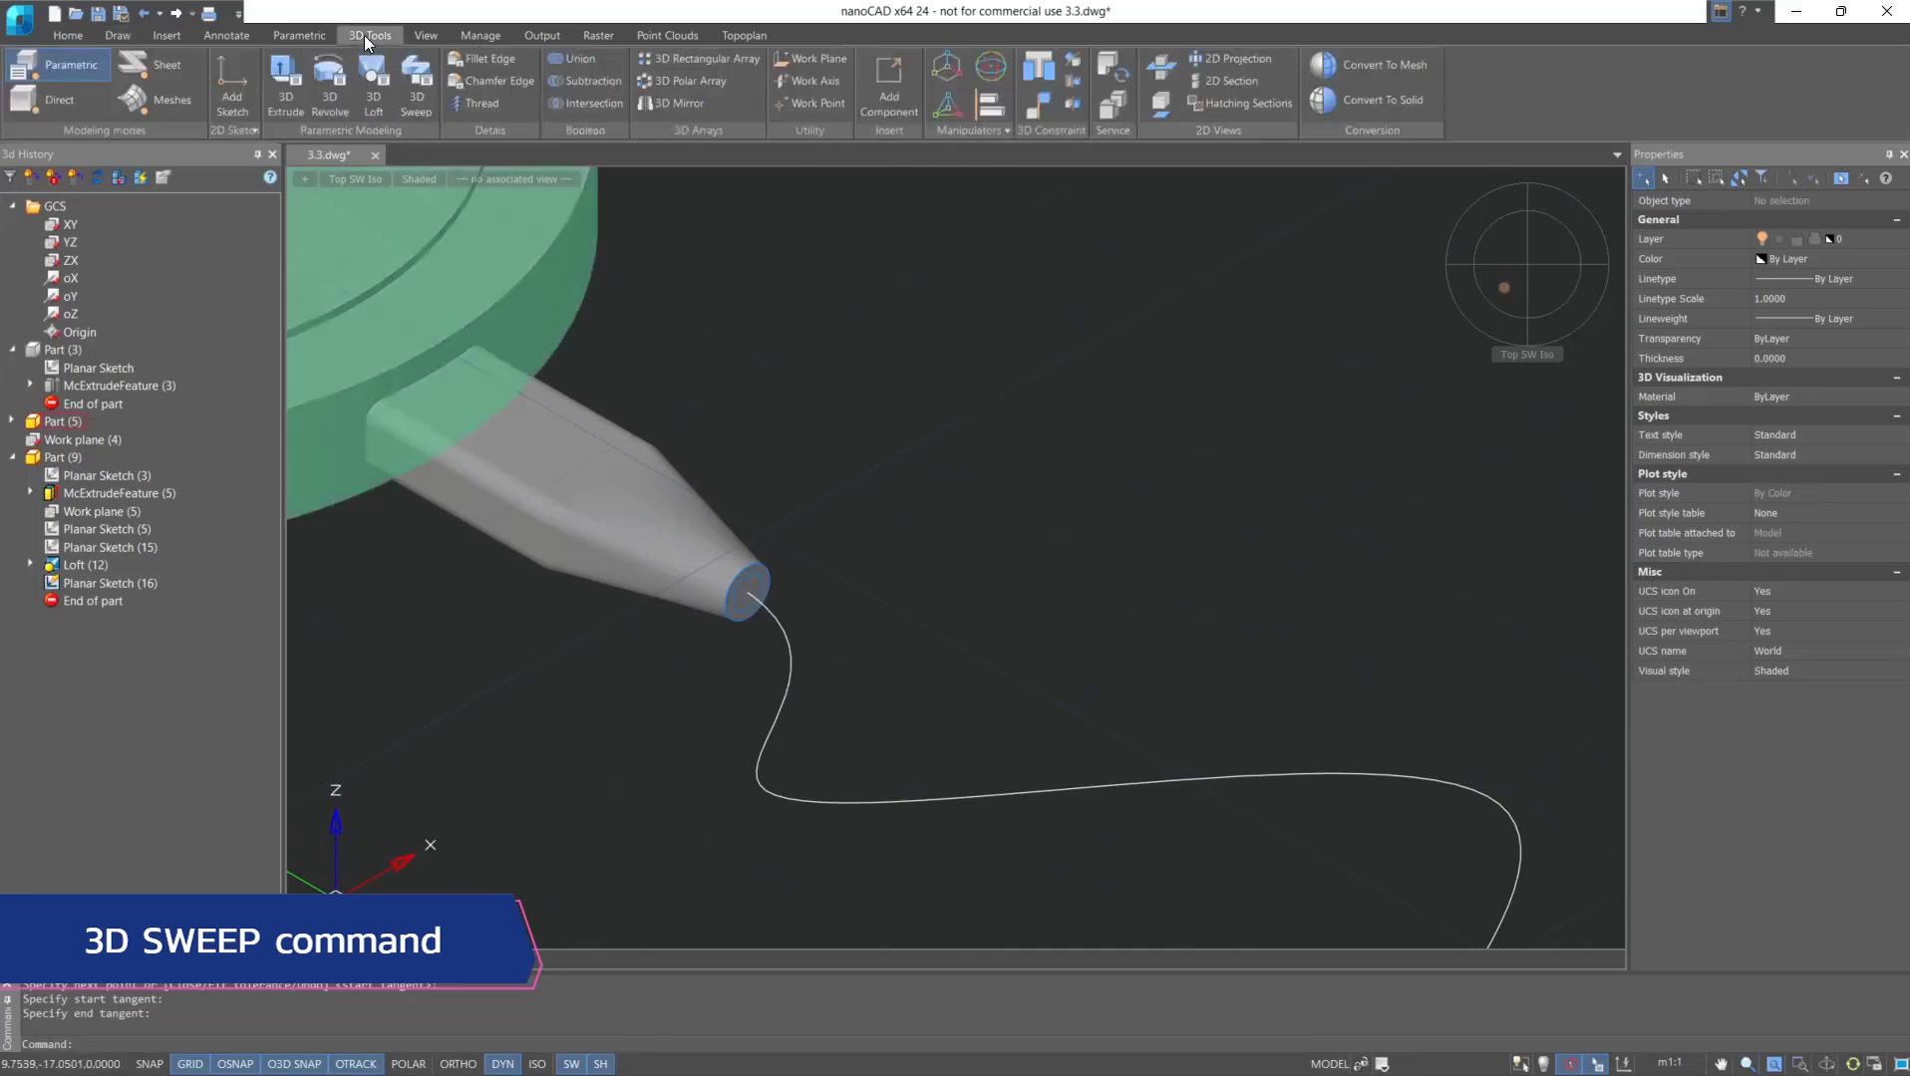
{"action": "left_click", "coordinate": [422, 99]}
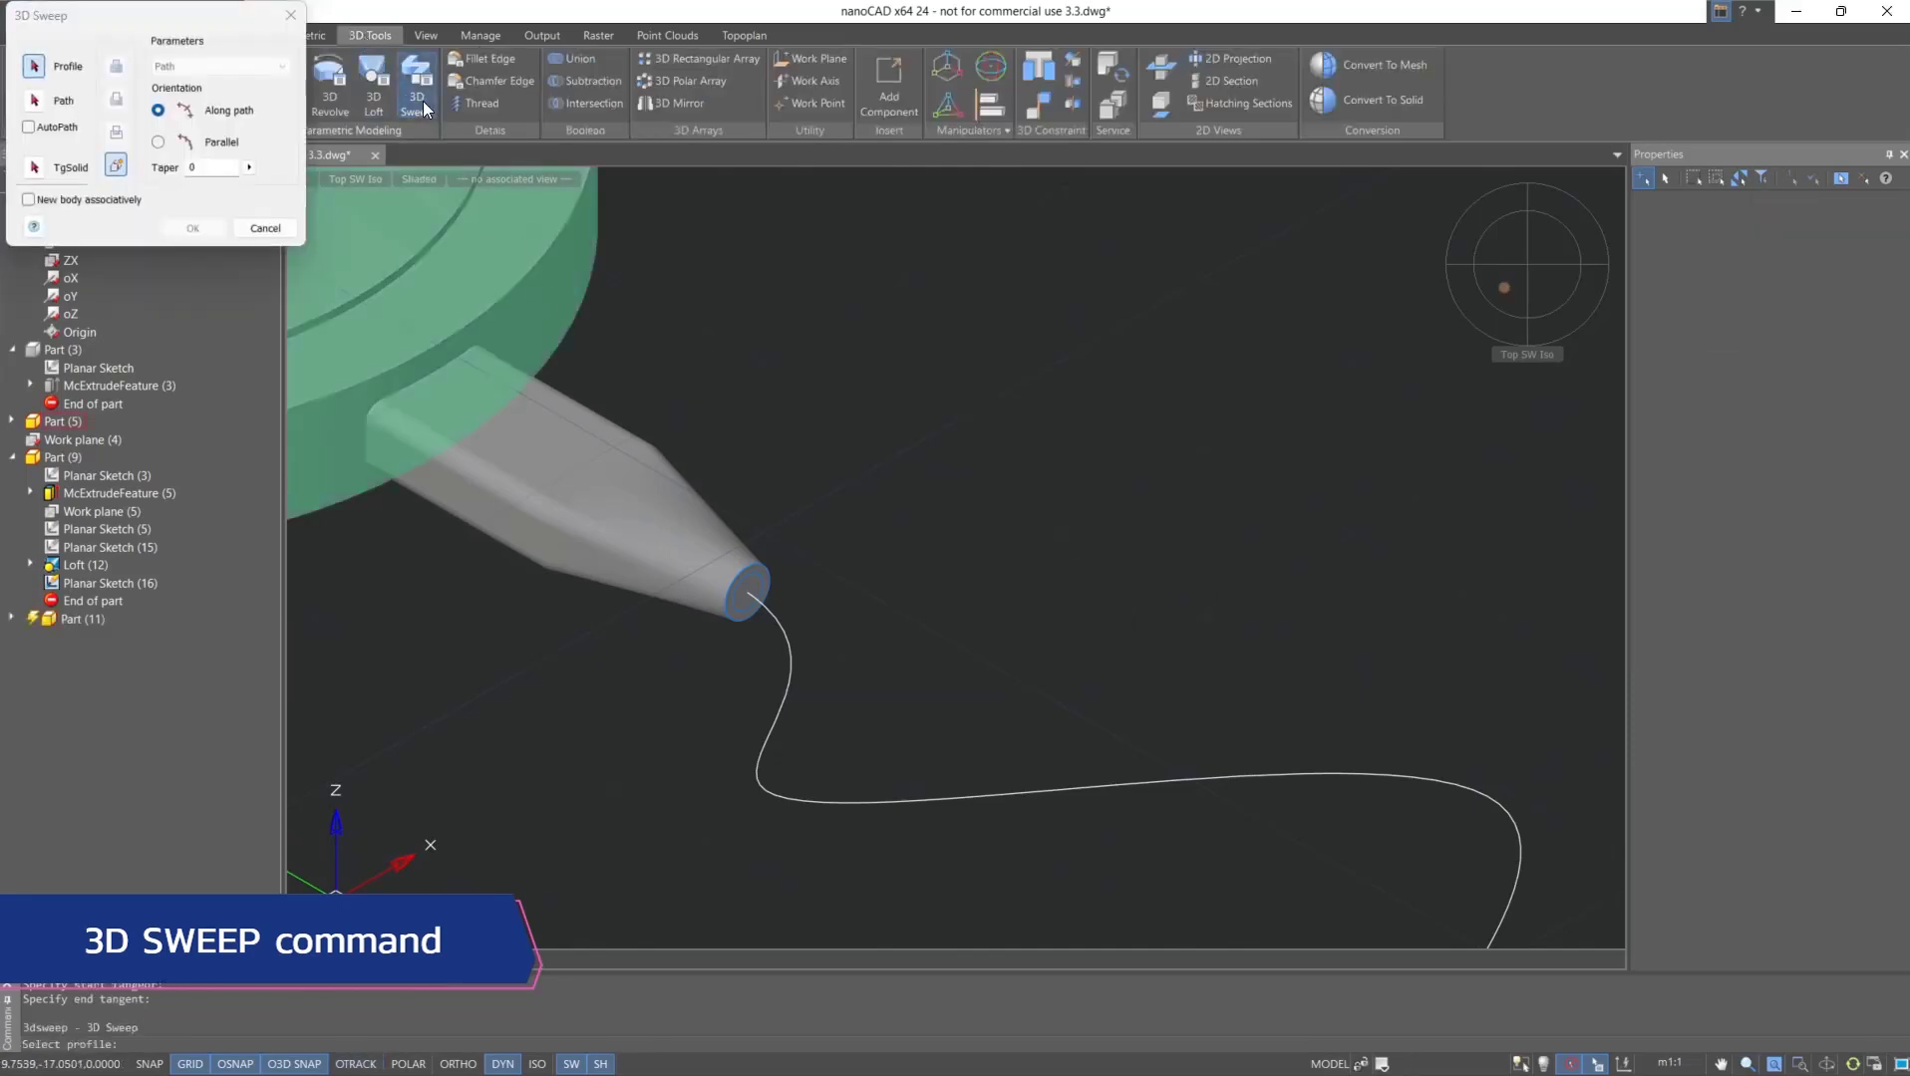
{"action": "left_click", "coordinate": [747, 594]}
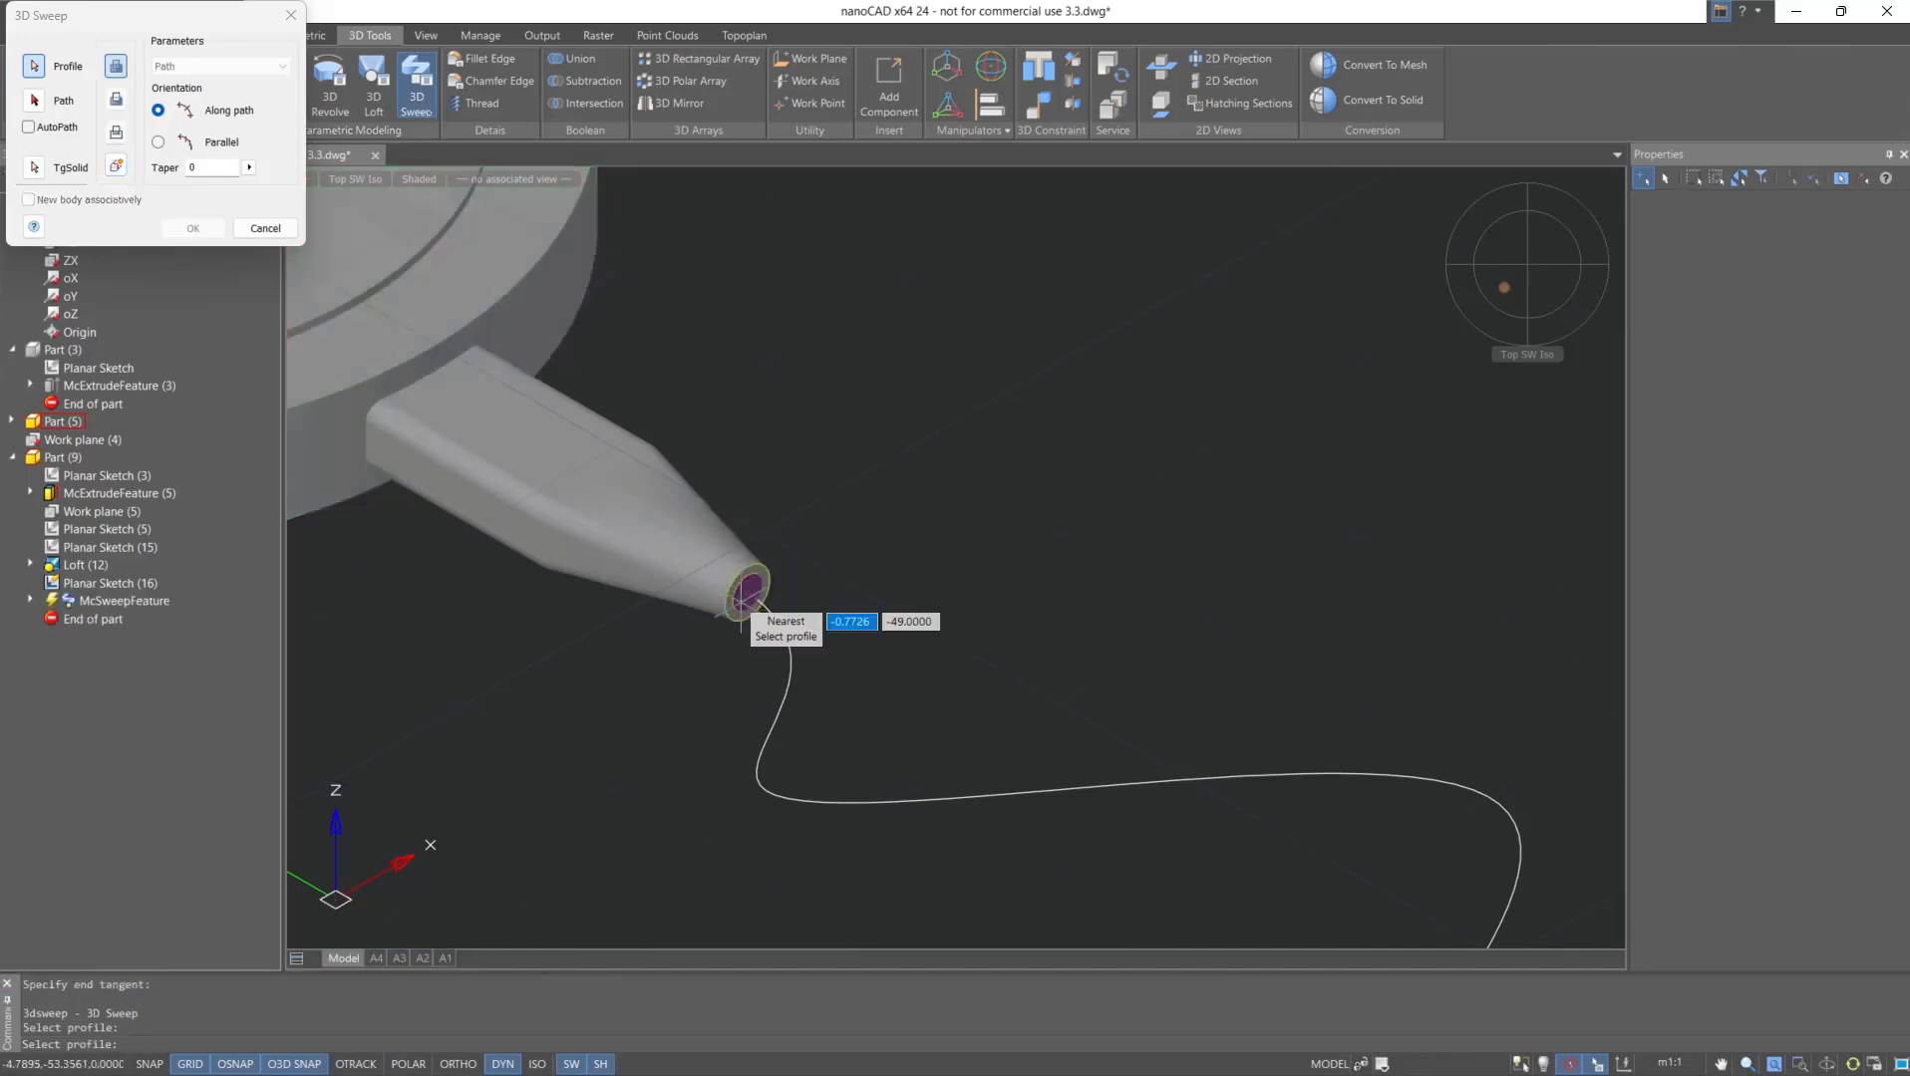
{"action": "left_click", "coordinate": [34, 100]}
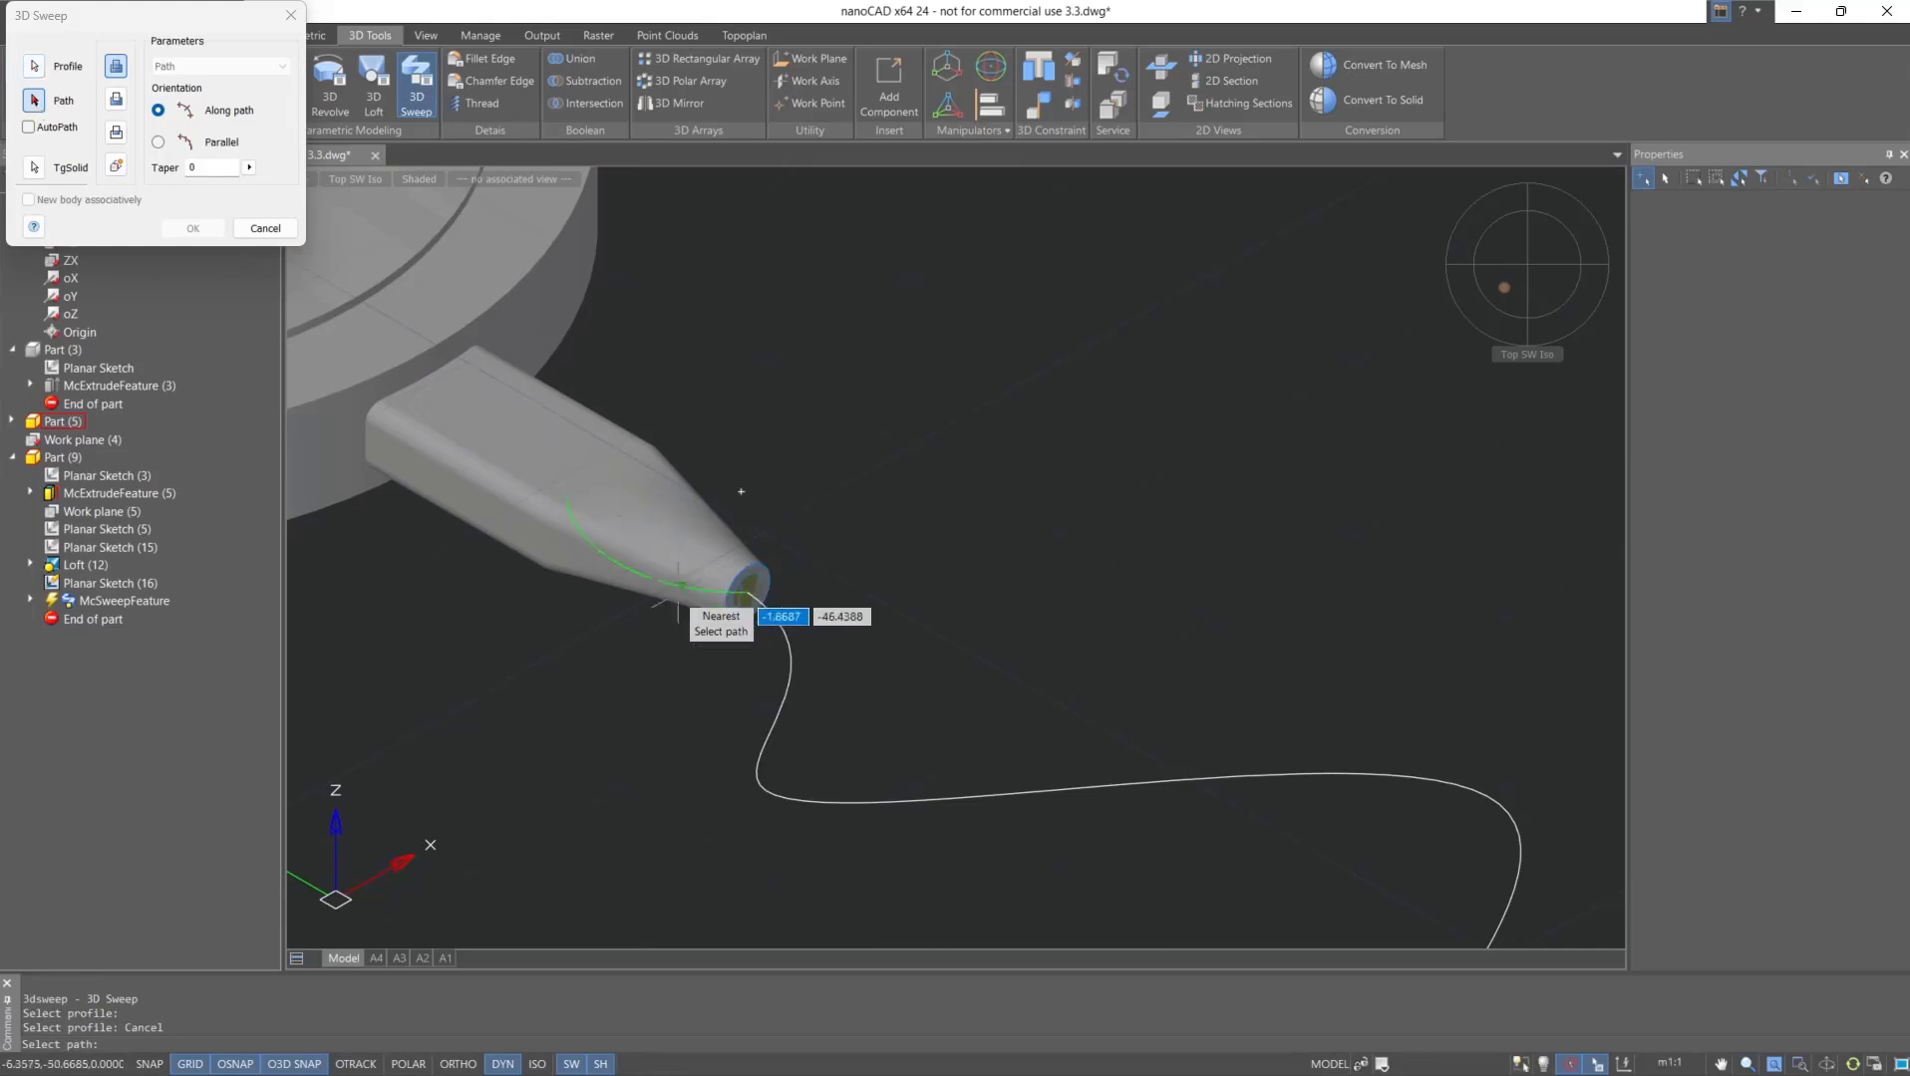
{"action": "left_click", "coordinate": [769, 711]}
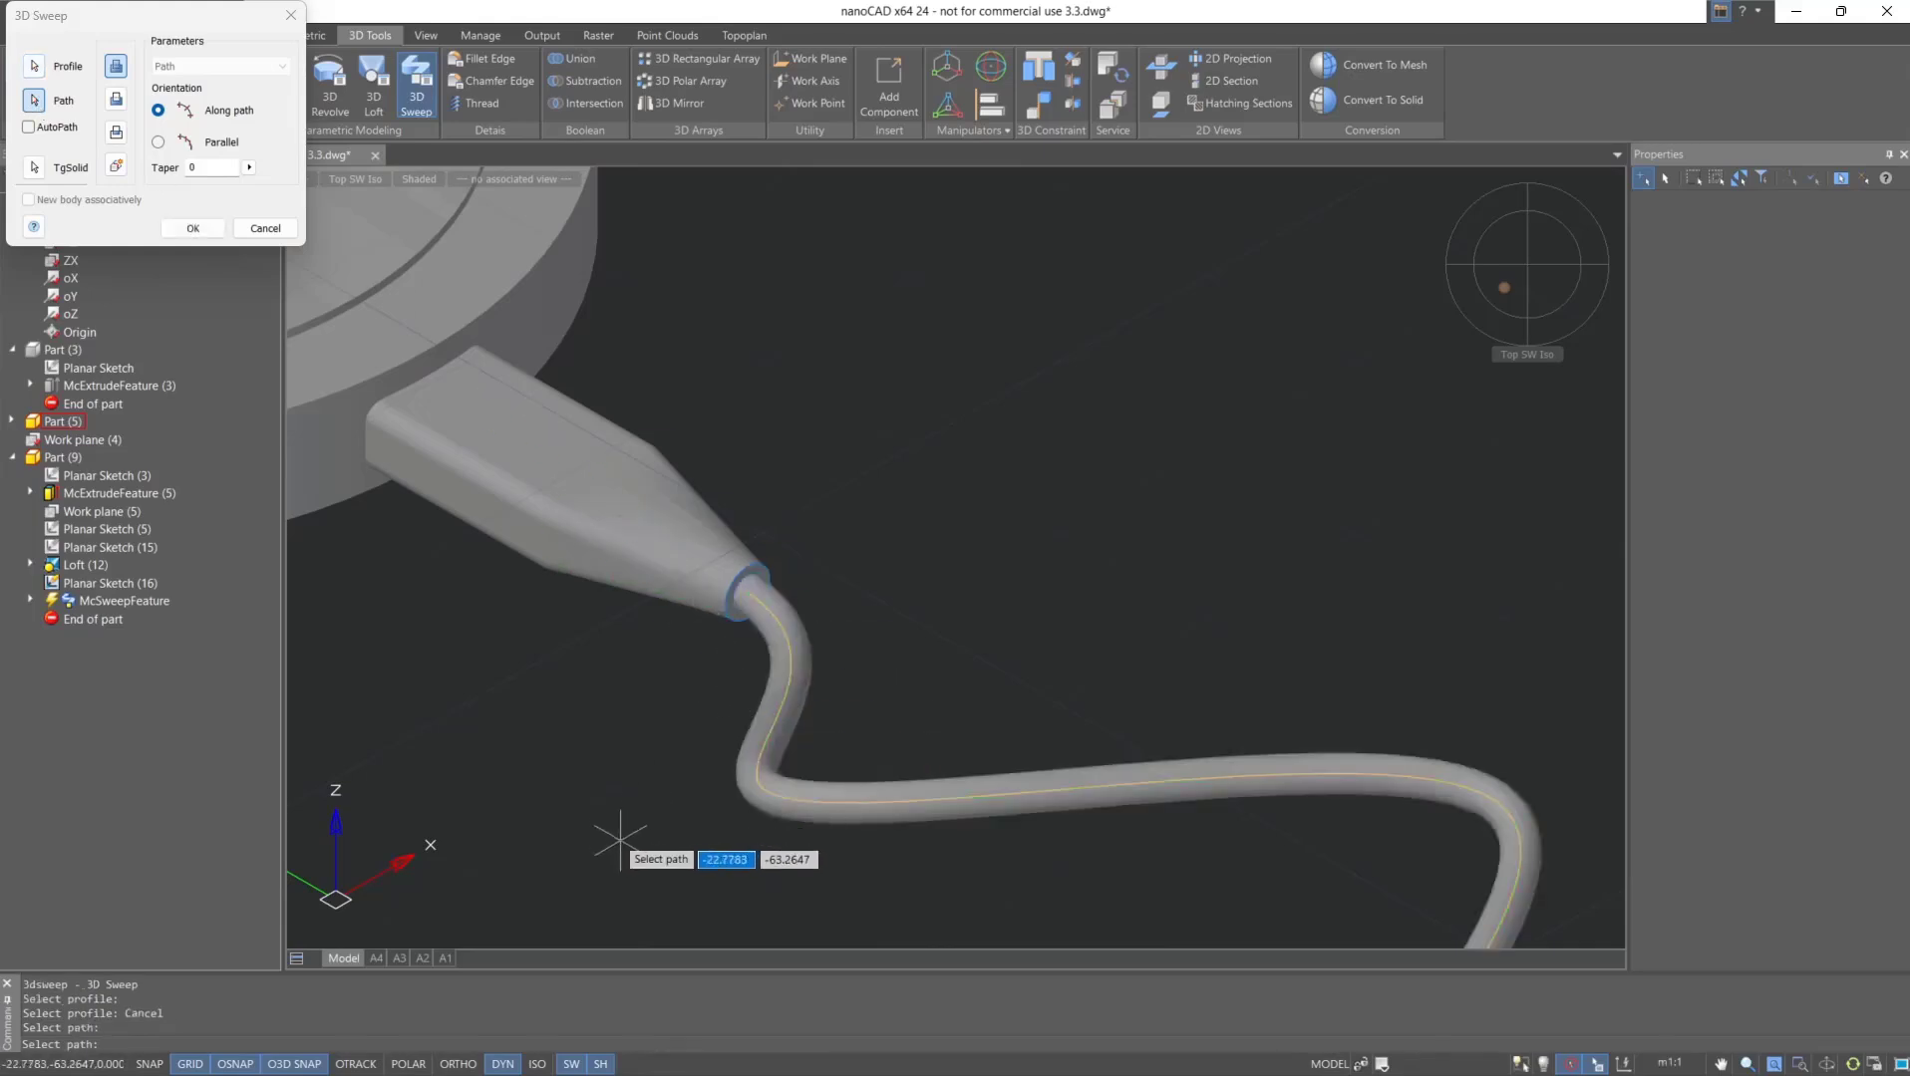
{"action": "middle_click_drag", "start_coordinate": [619, 841], "coordinate": [542, 535]}
{"action": "scroll", "coordinate": [554, 576], "scroll_direction": "down", "scroll_amount": 2}
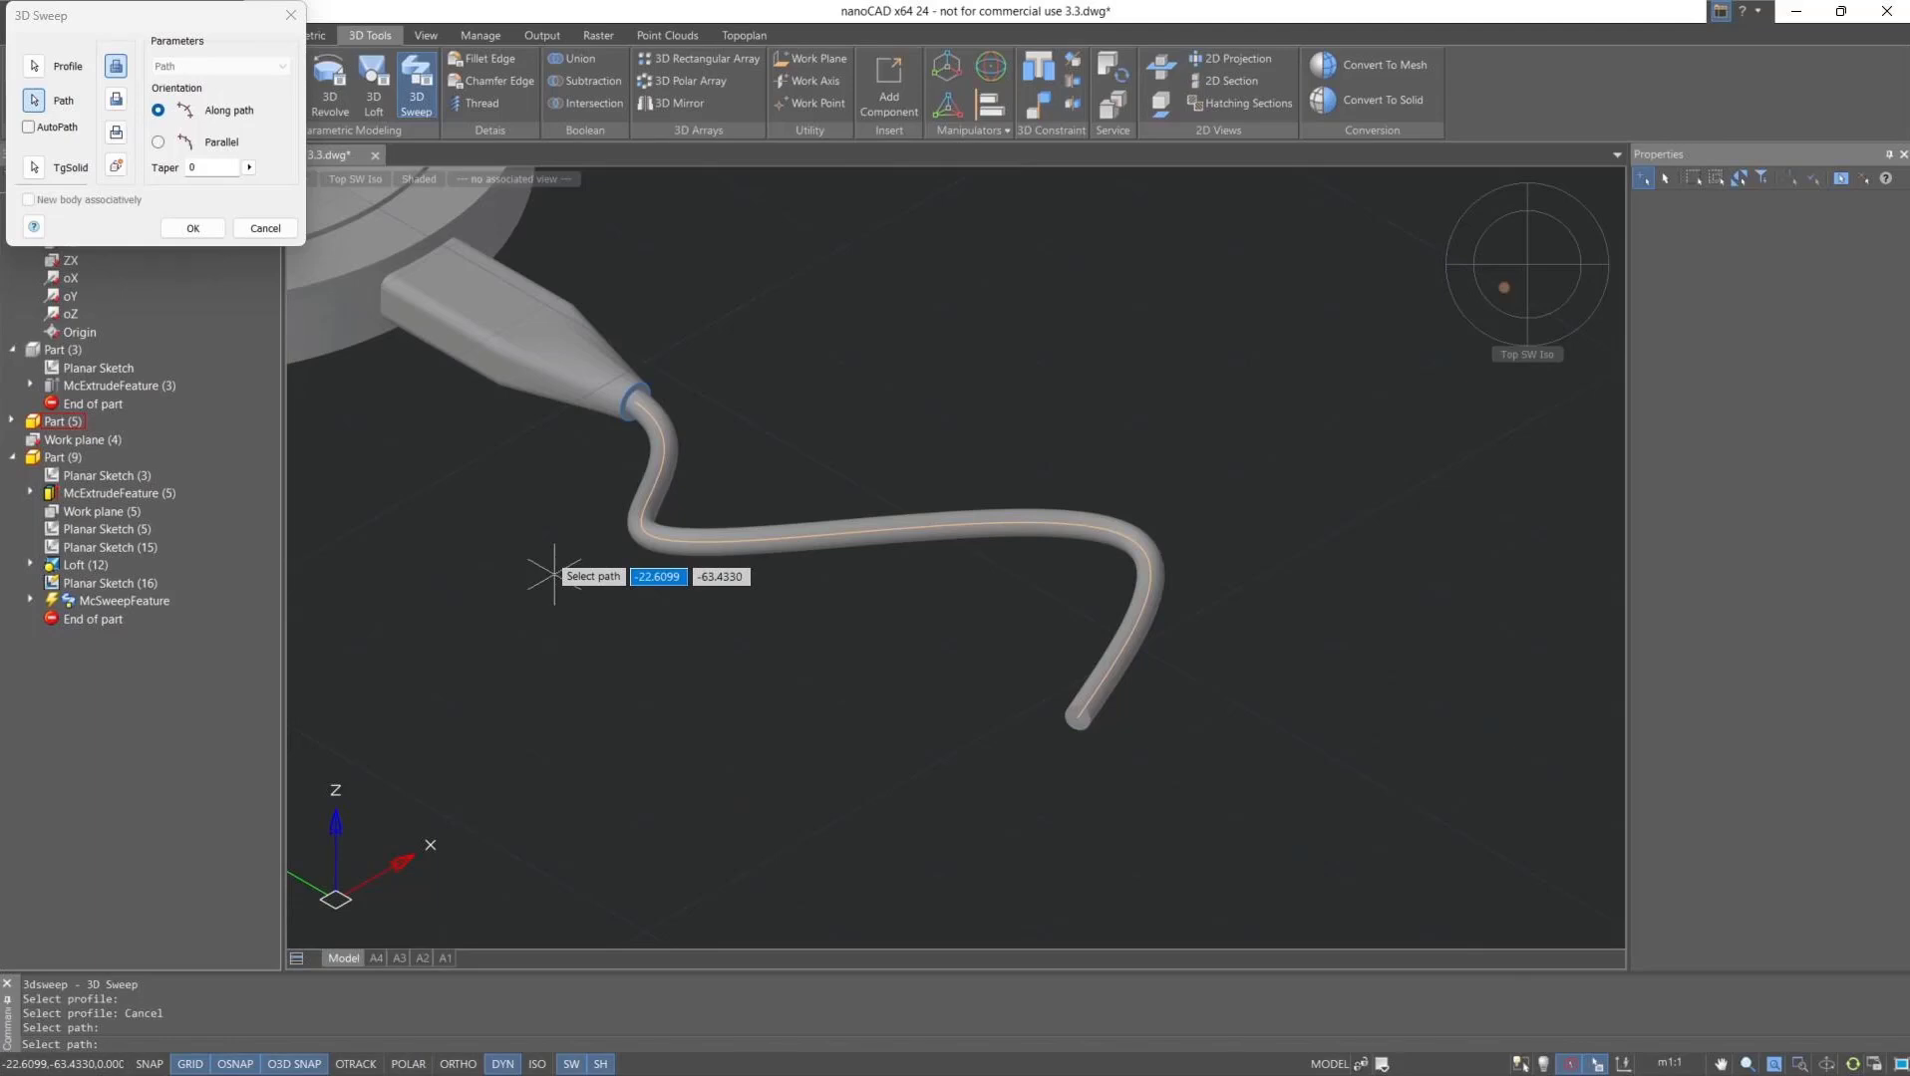
Try the Parallel orientation on the sweep preview, then return the orientation to Along path.
{"action": "left_click", "coordinate": [157, 142]}
{"action": "scroll", "coordinate": [673, 510], "scroll_direction": "up", "scroll_amount": 2}
{"action": "scroll", "coordinate": [673, 513], "scroll_direction": "up", "scroll_amount": 2}
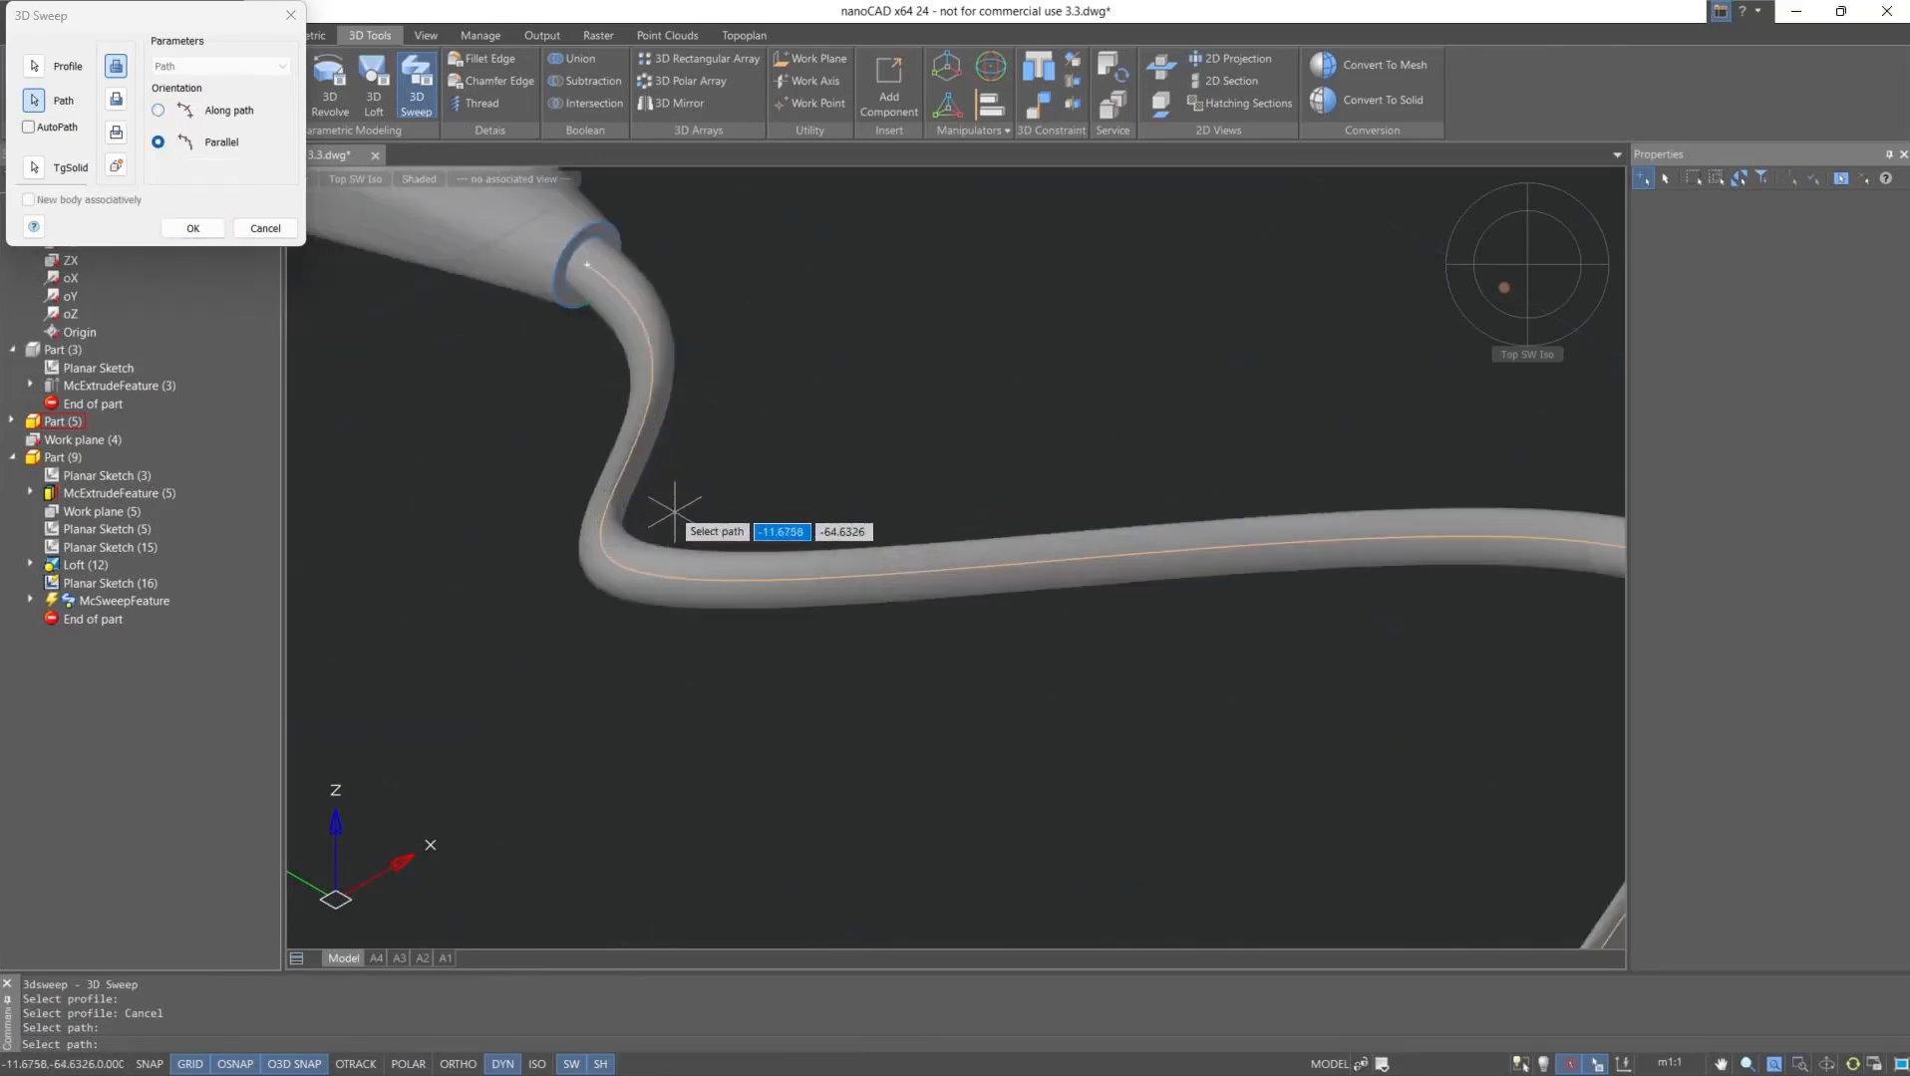
{"action": "mouse_move", "coordinate": [754, 446]}
{"action": "middle_mouse_down", "text": "shift"}
{"action": "mouse_move", "coordinate": [713, 464]}
{"action": "mouse_move", "coordinate": [760, 477]}
{"action": "mouse_move", "coordinate": [775, 431]}
{"action": "mouse_move", "coordinate": [758, 417]}
{"action": "middle_mouse_up", "text": "shift"}
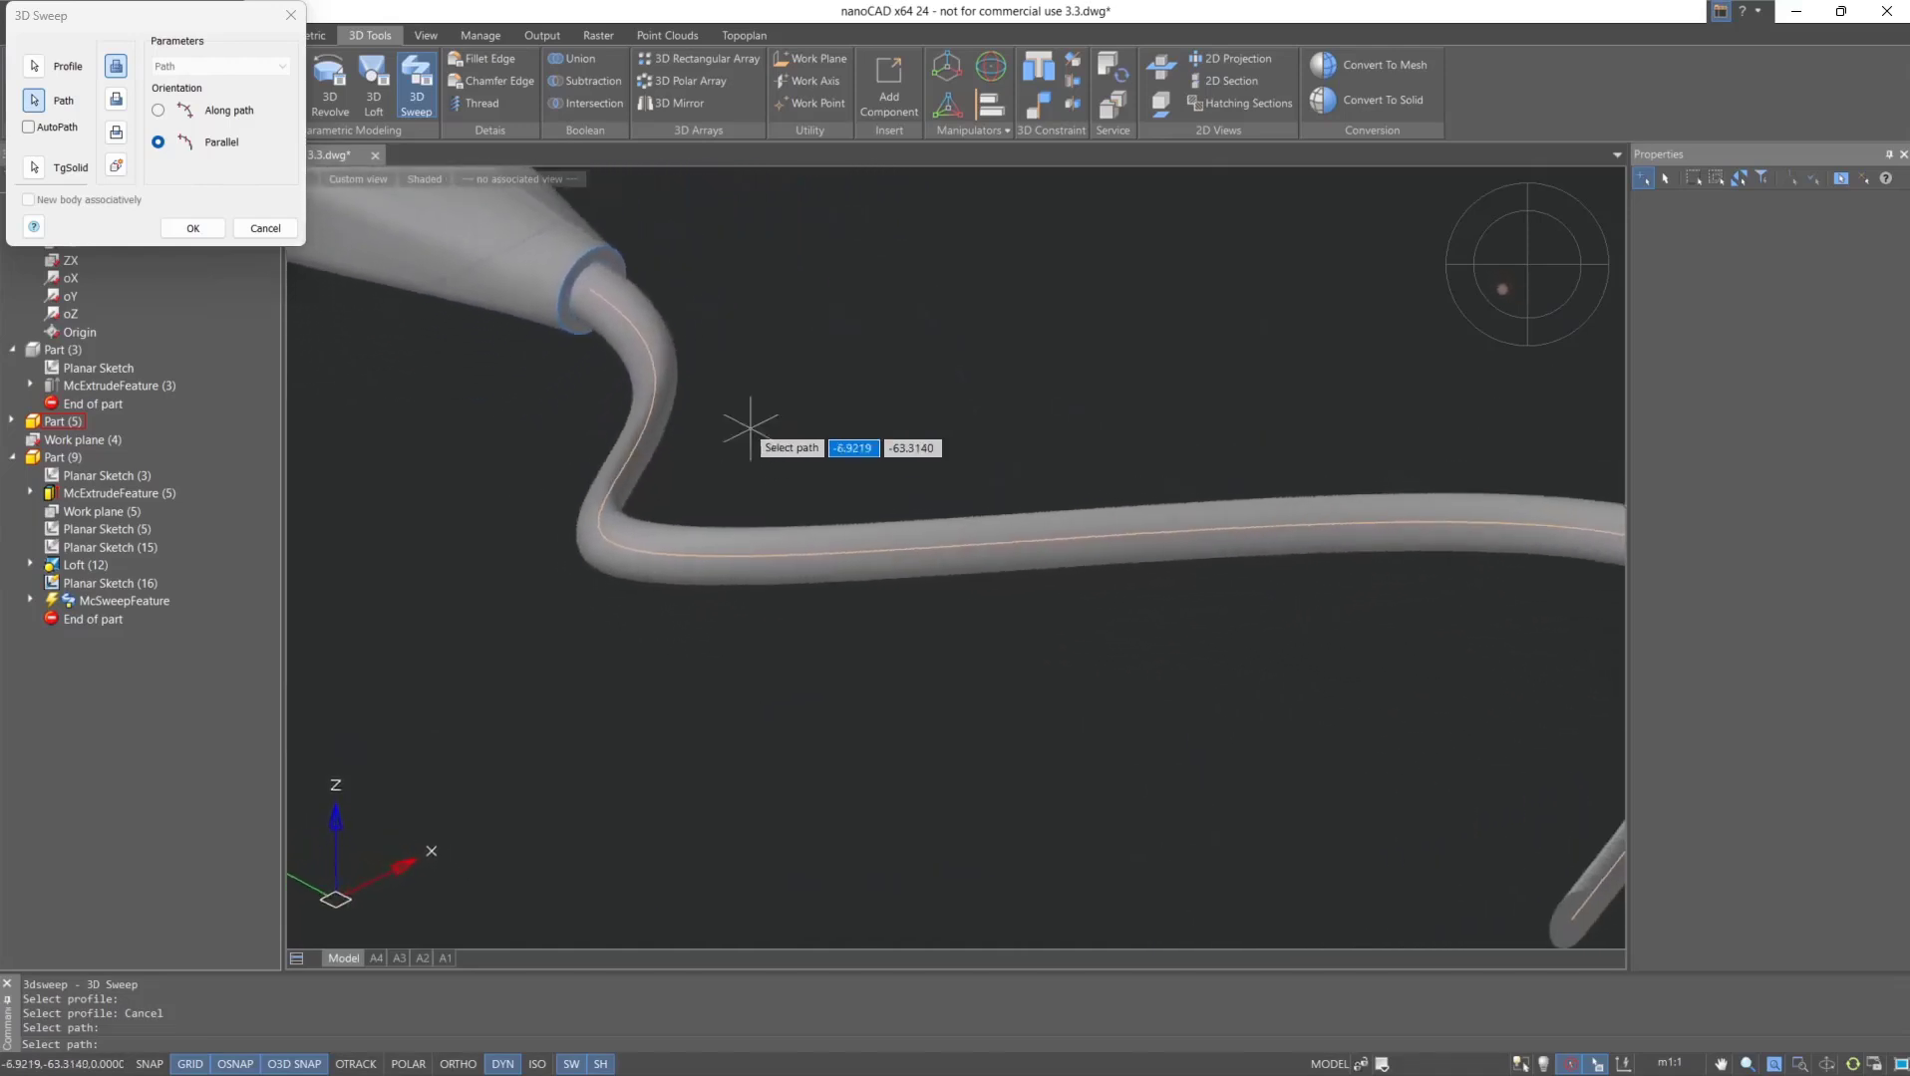
{"action": "left_click", "coordinate": [159, 112]}
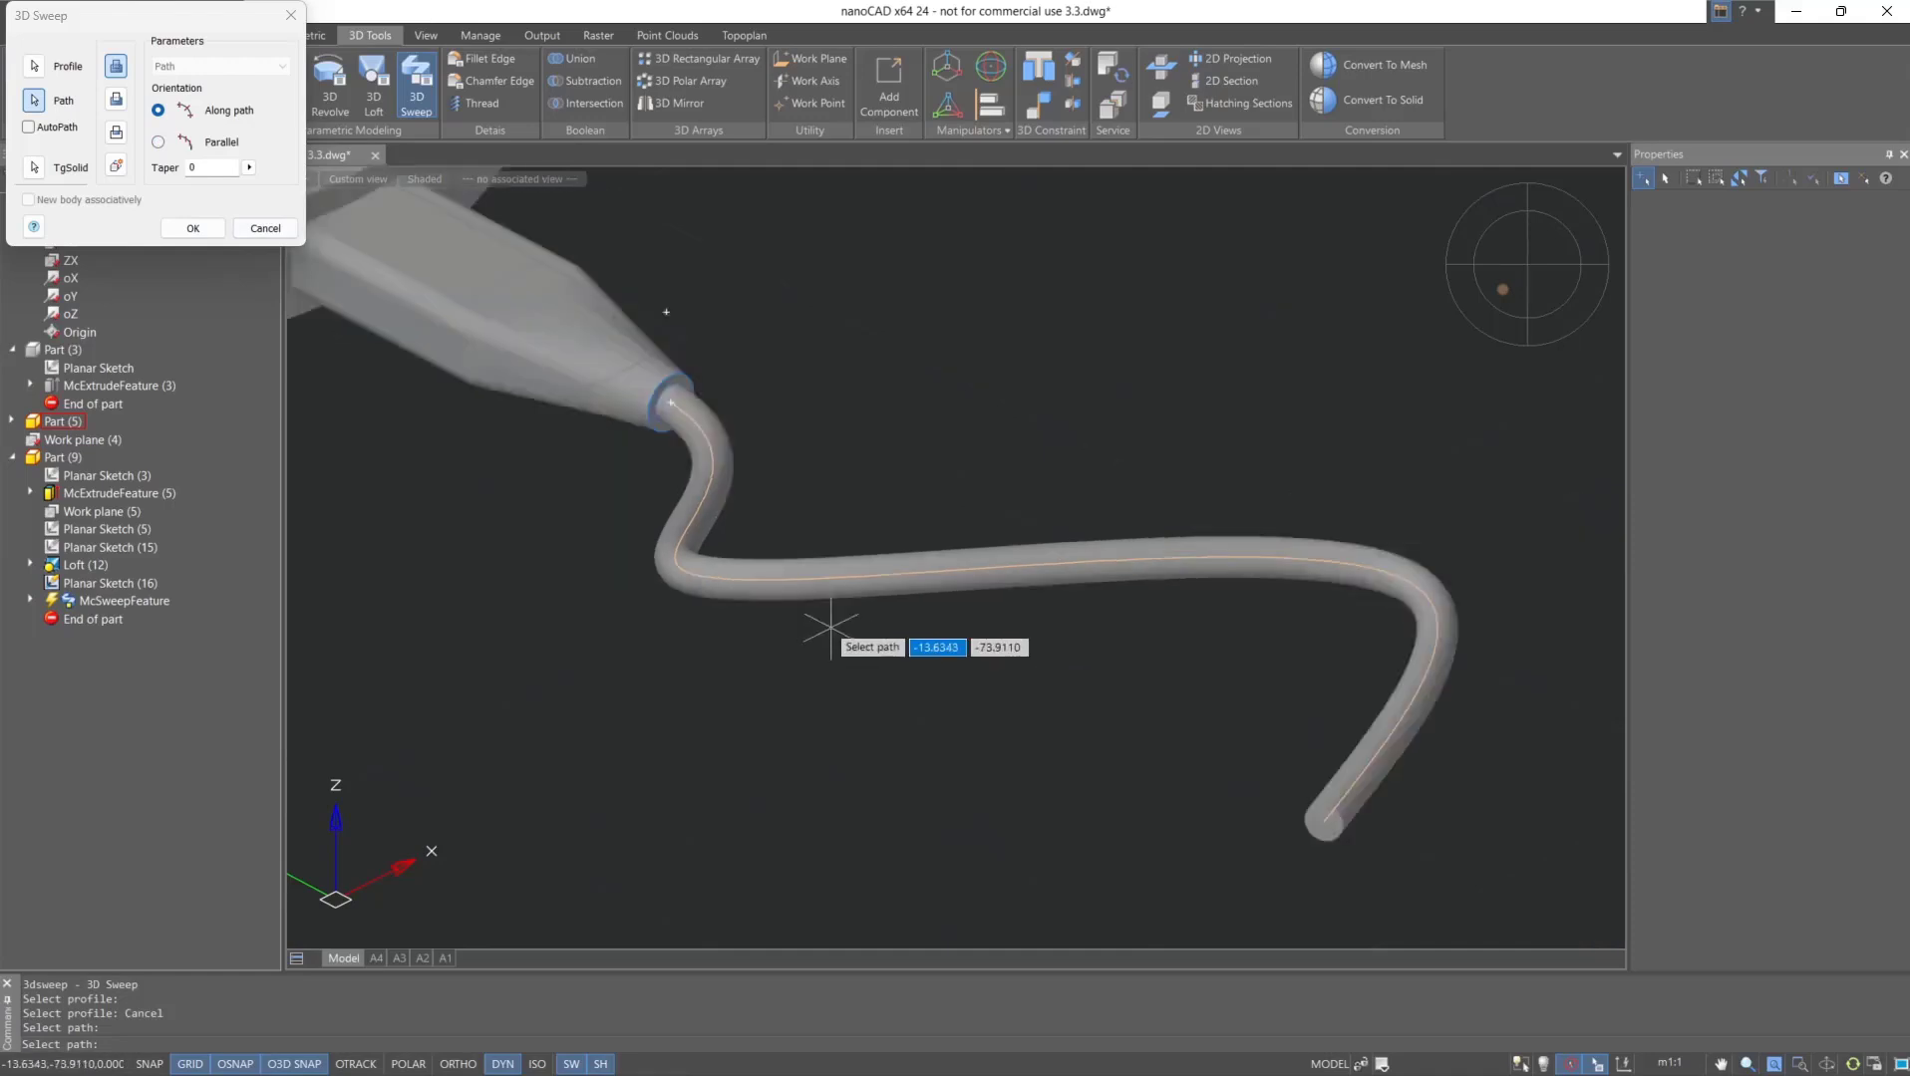
Try a taper of 15 on the sweep and inspect the preview from another angle.
{"action": "left_click", "coordinate": [191, 169]}
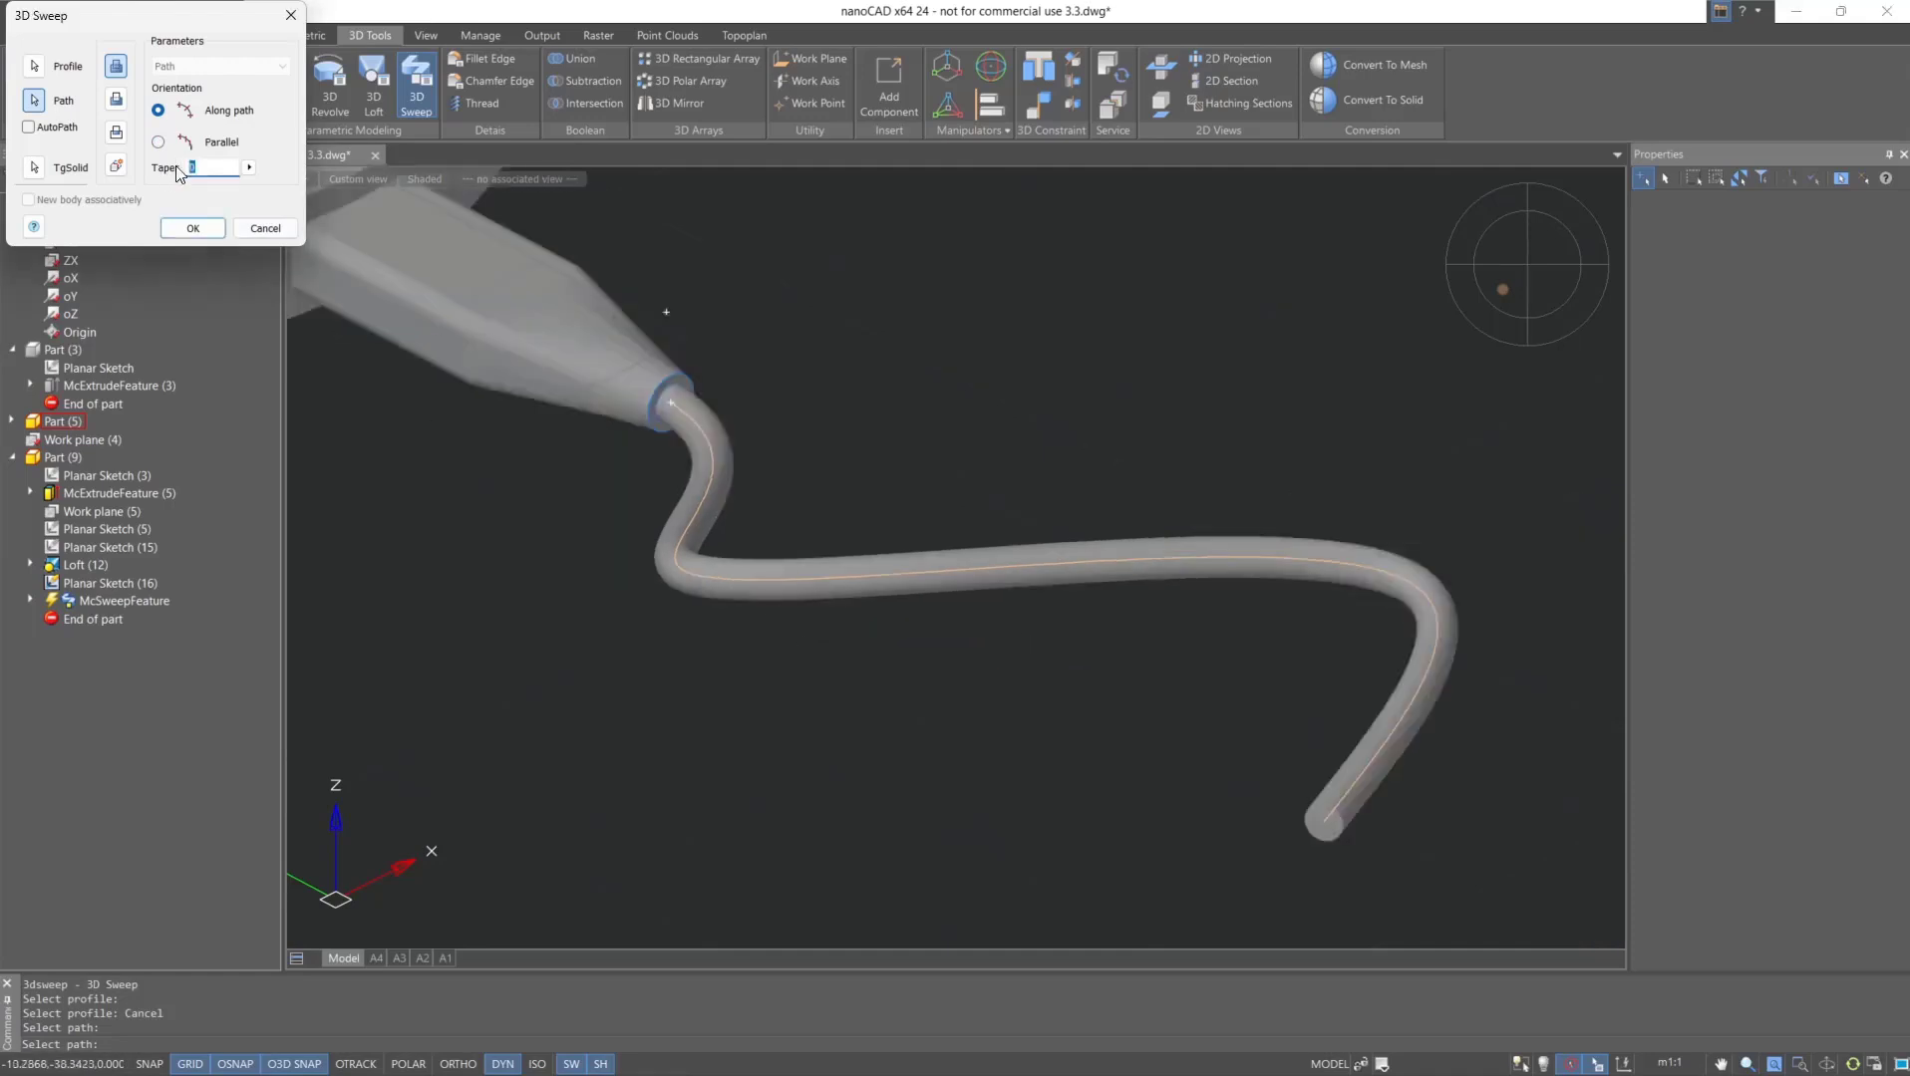
{"action": "type", "text": "15"}
{"action": "scroll", "coordinate": [644, 359], "scroll_direction": "down", "scroll_amount": 6}
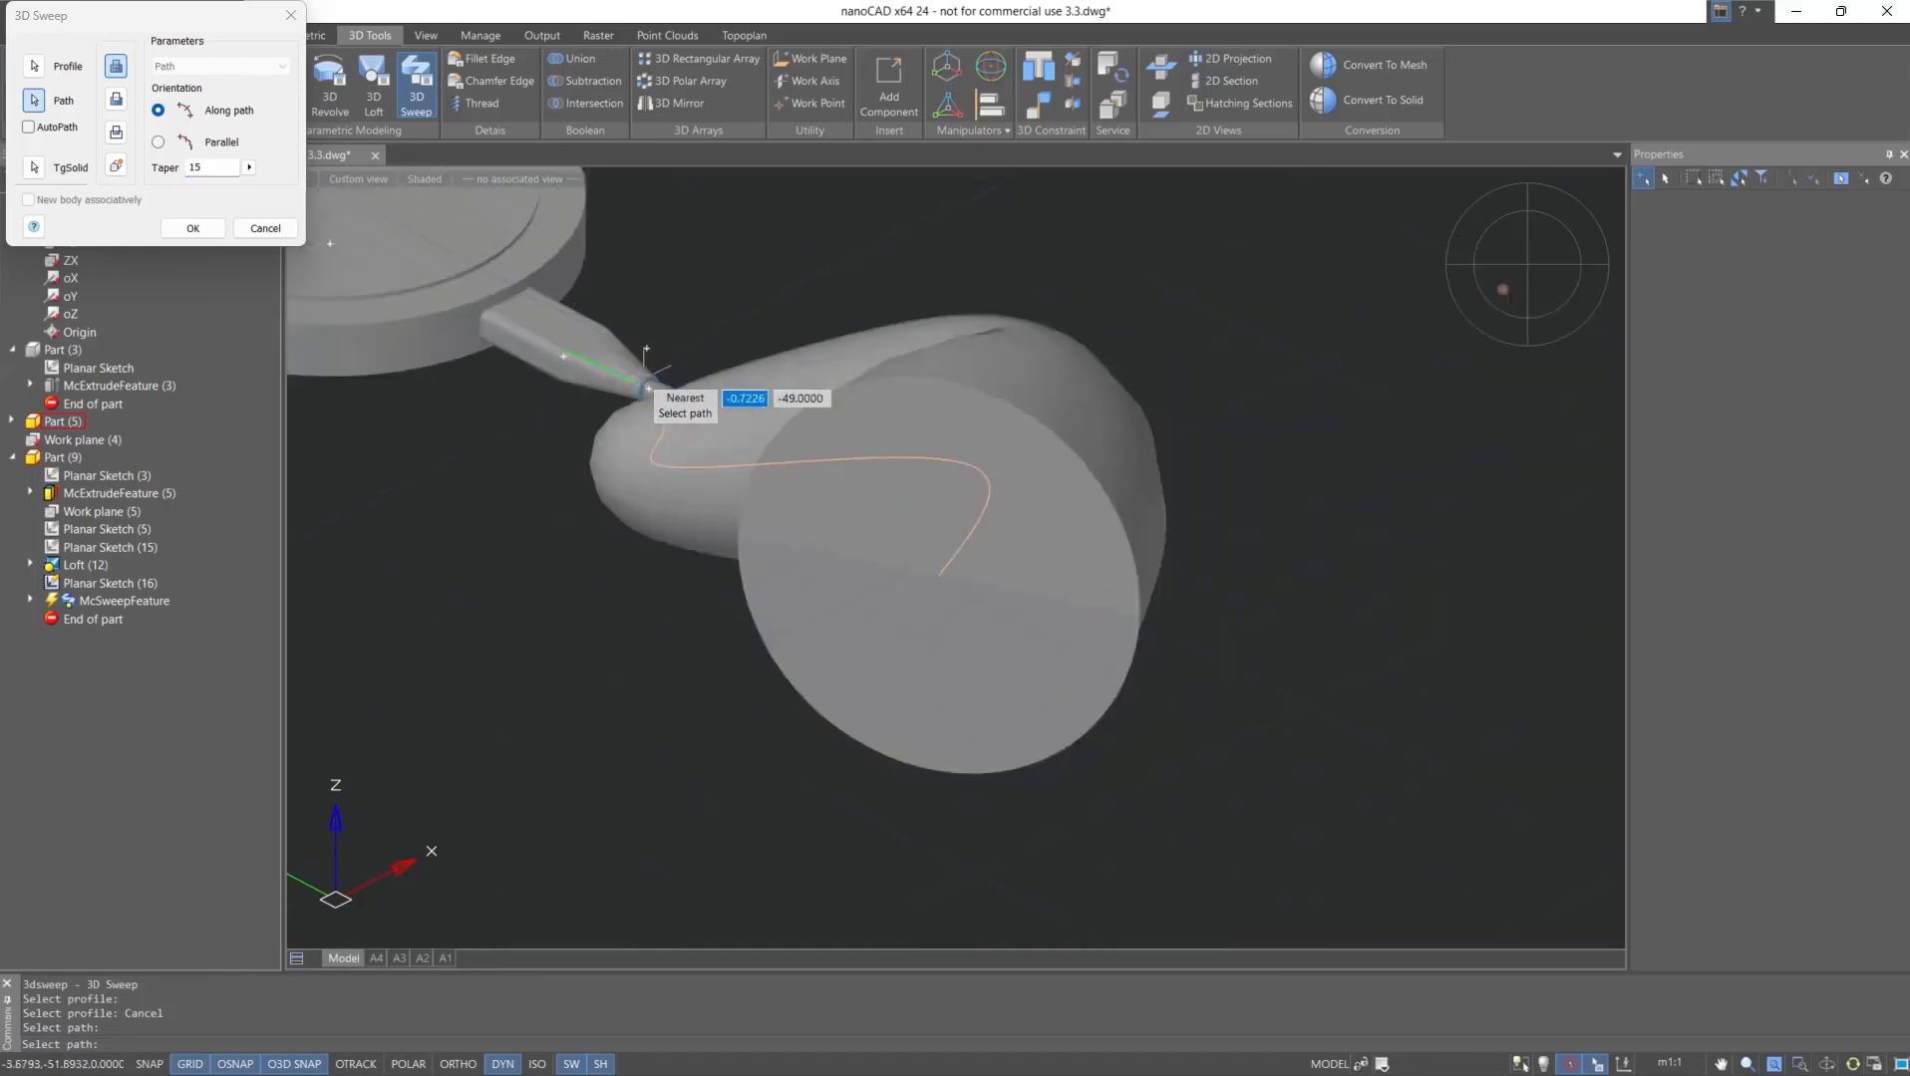
{"action": "middle_click_drag", "start_coordinate": [730, 385], "coordinate": [794, 405], "text": "shift"}
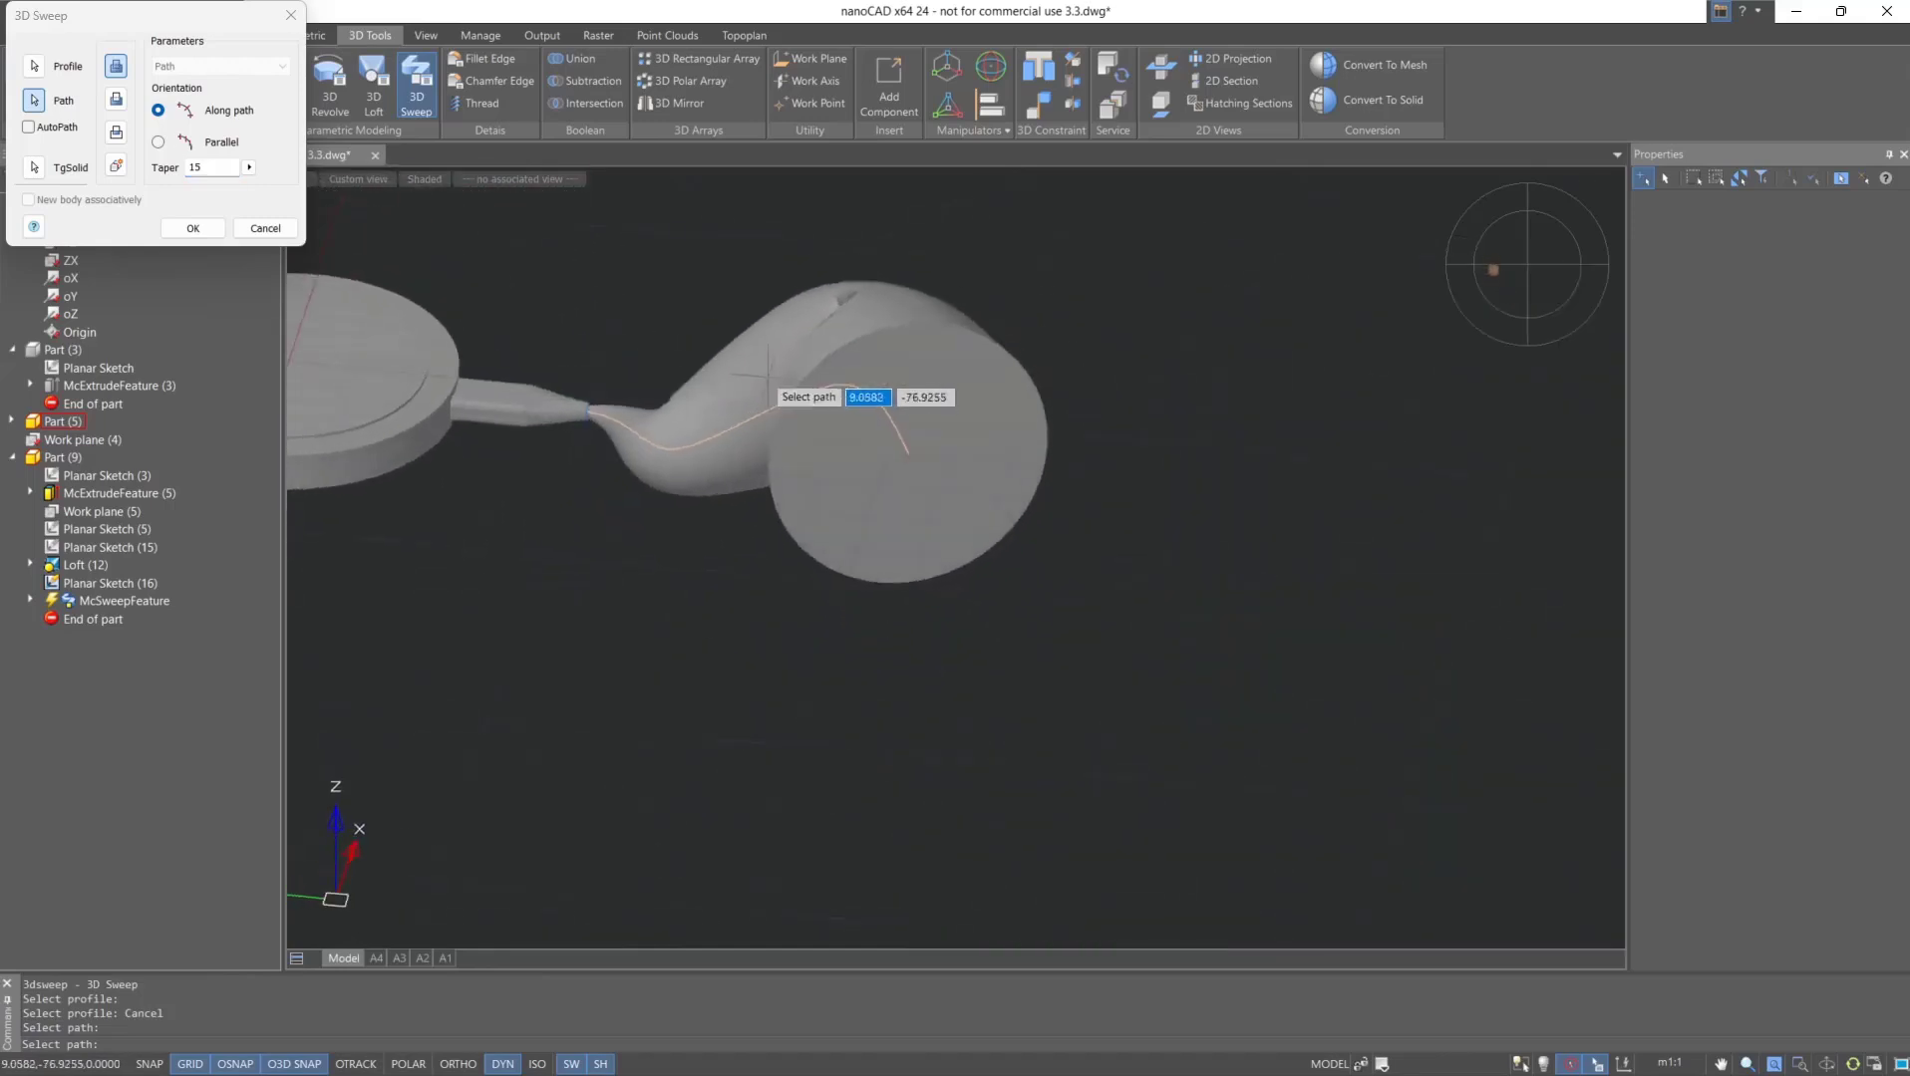
Set the sweep's taper to 0 and create the cable body.
{"action": "double_click", "coordinate": [172, 169]}
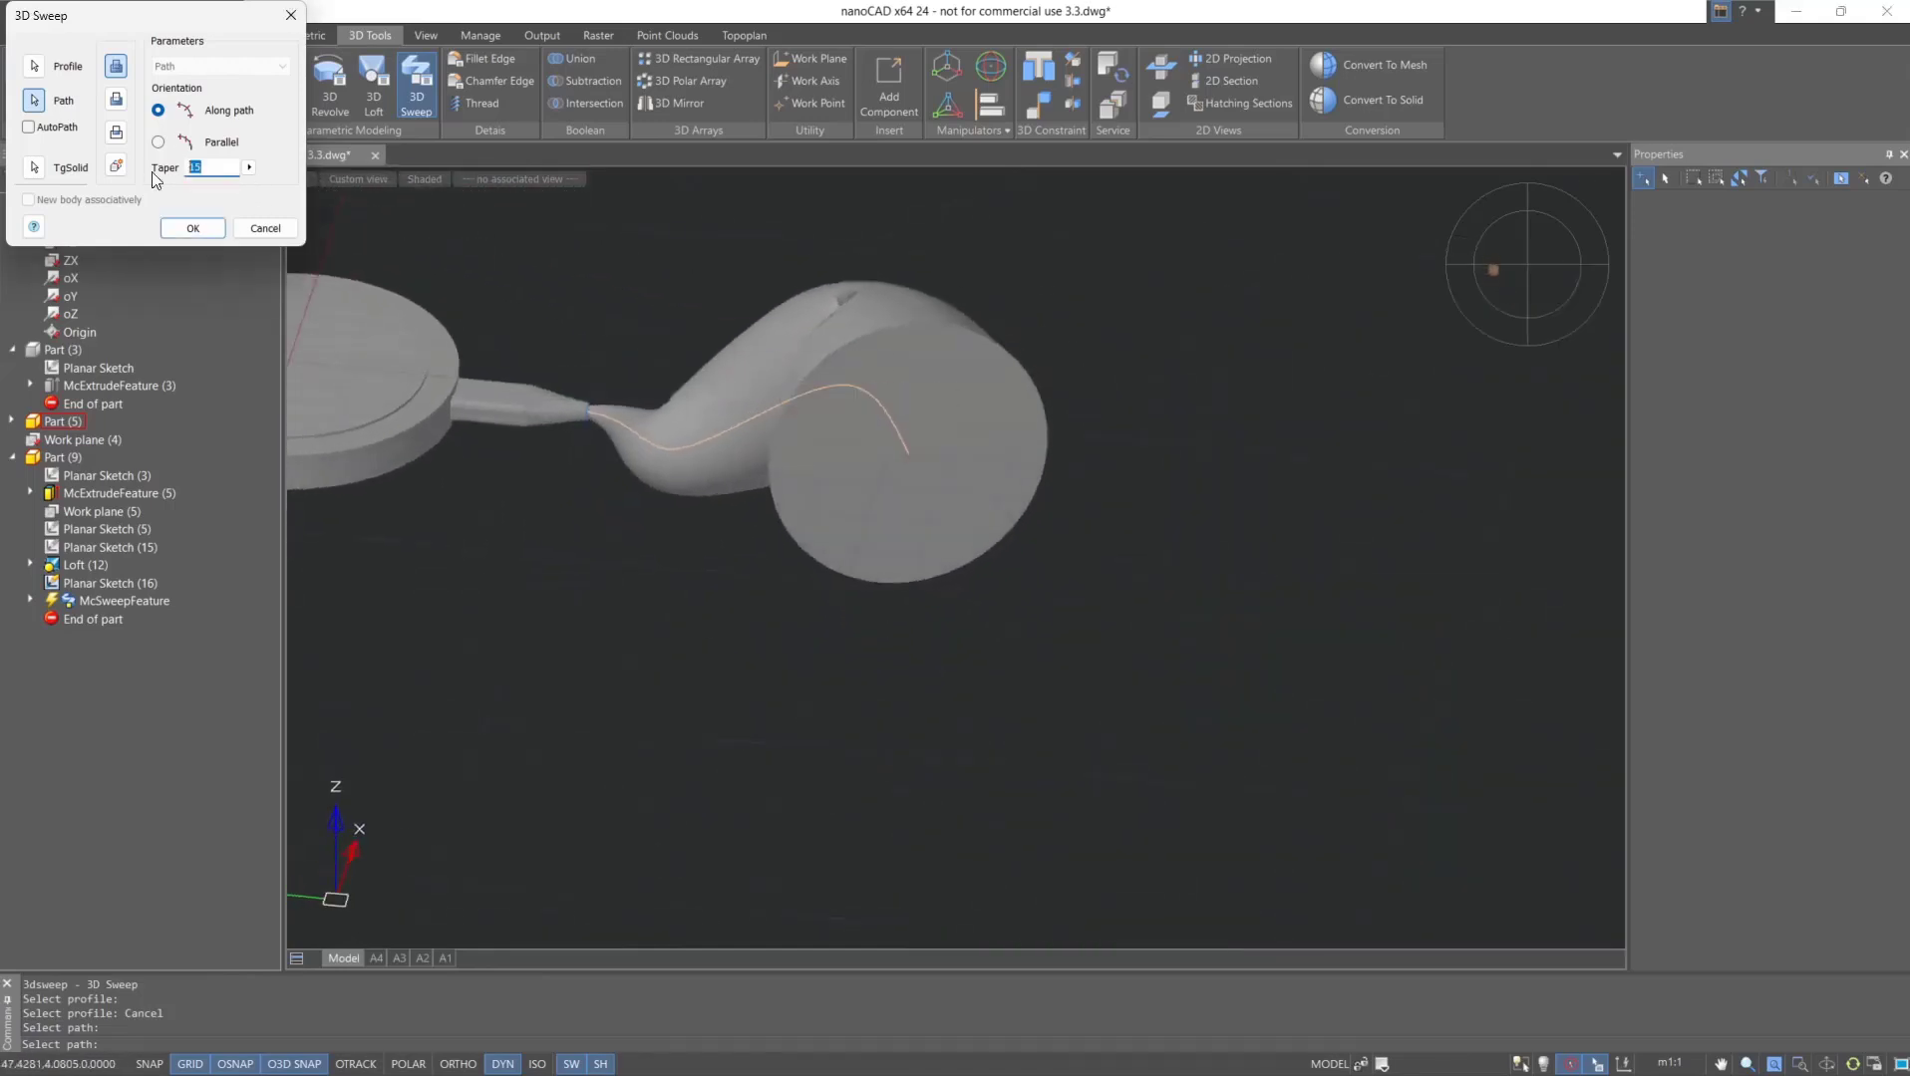
{"action": "type", "text": "0"}
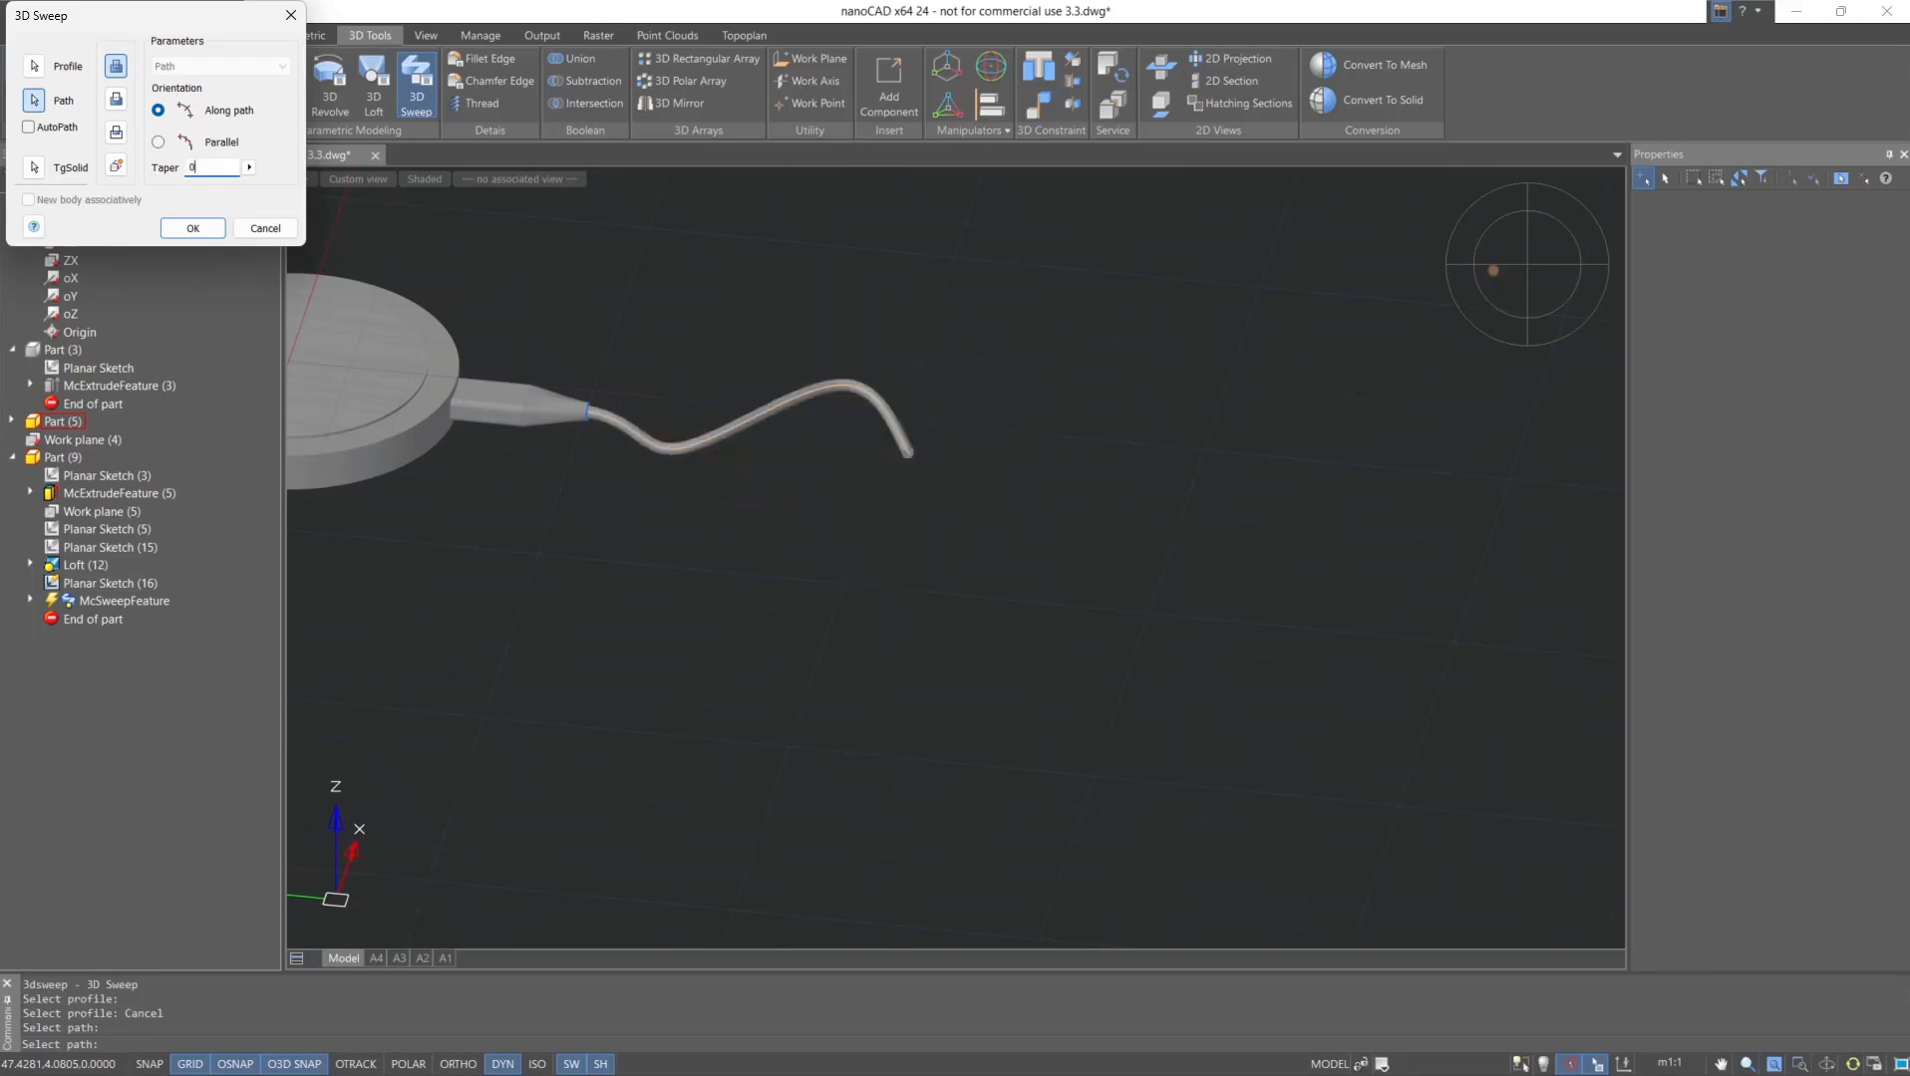
{"action": "left_click", "coordinate": [205, 235]}
Set the color of both the round disc body and the connector-and-cable body to white, index color 7.
{"action": "left_click", "coordinate": [1502, 289]}
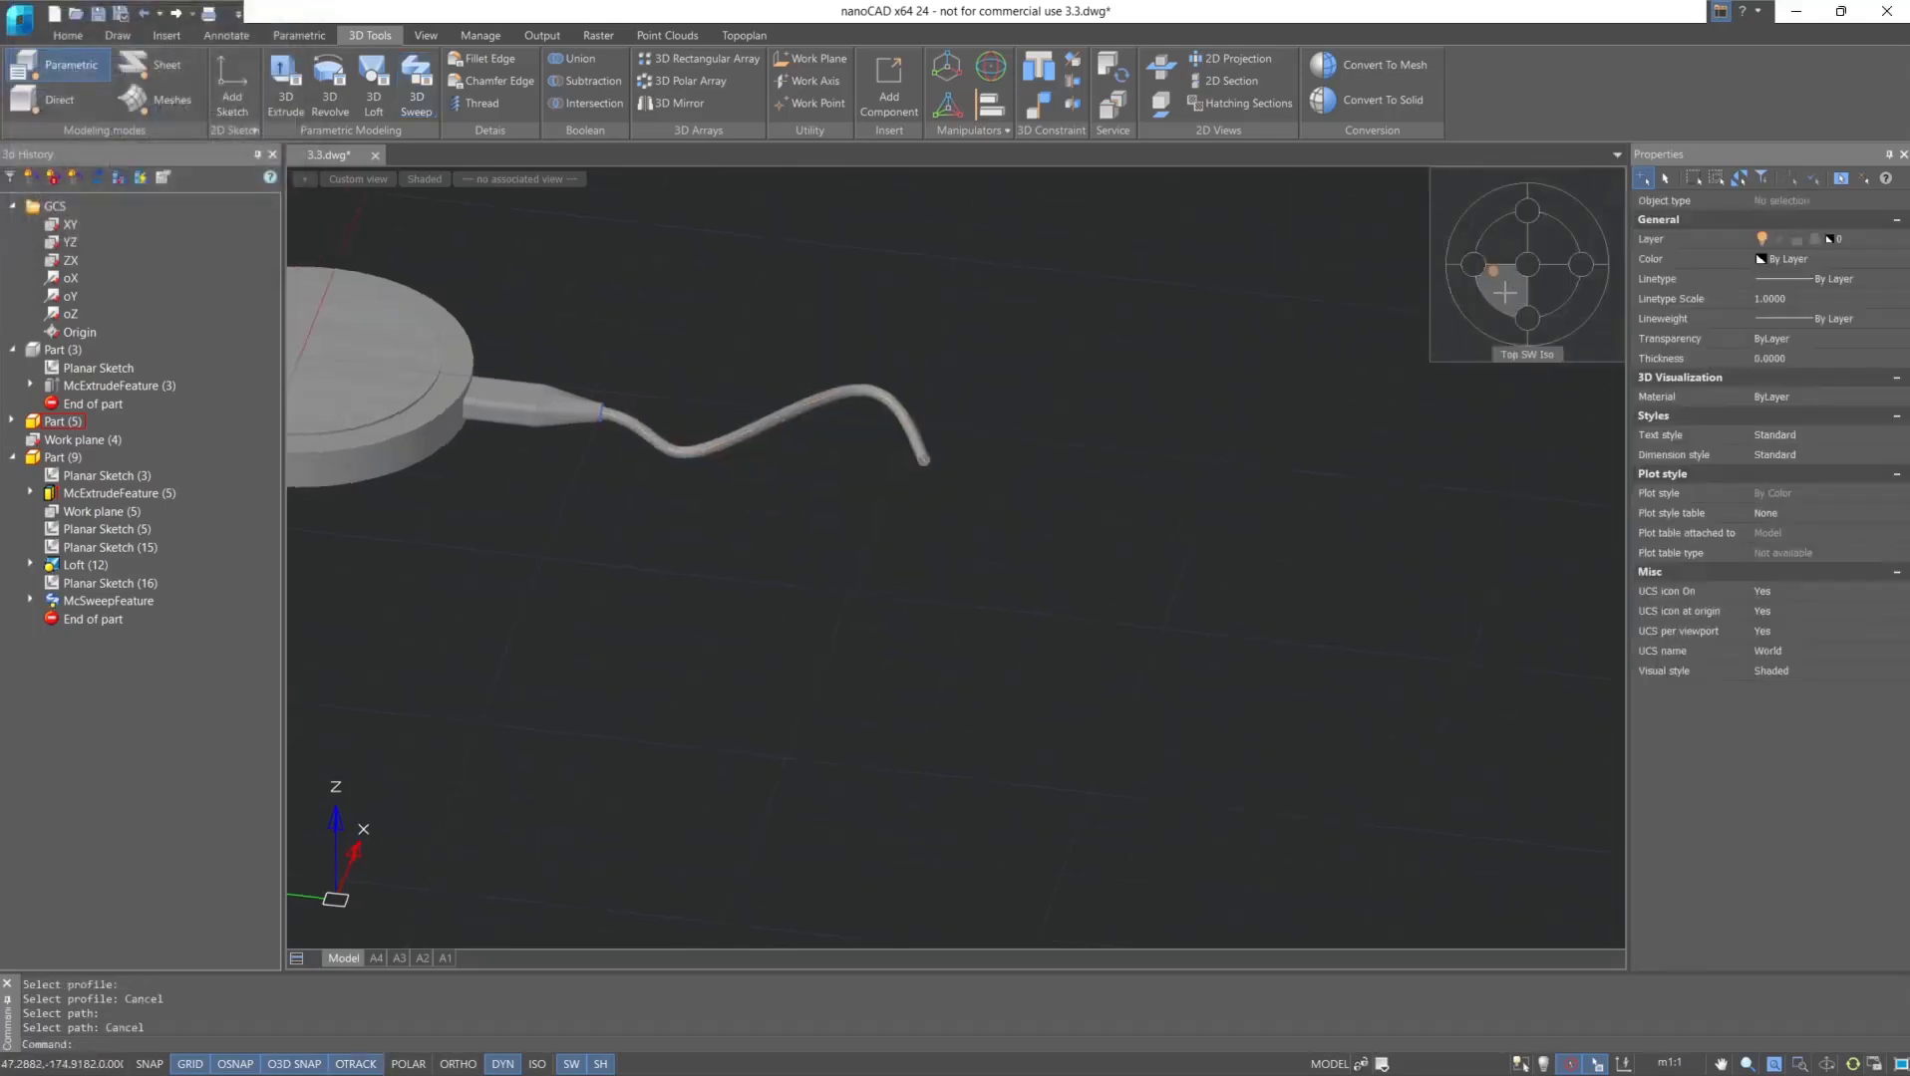
{"action": "left_click", "coordinate": [1112, 666]}
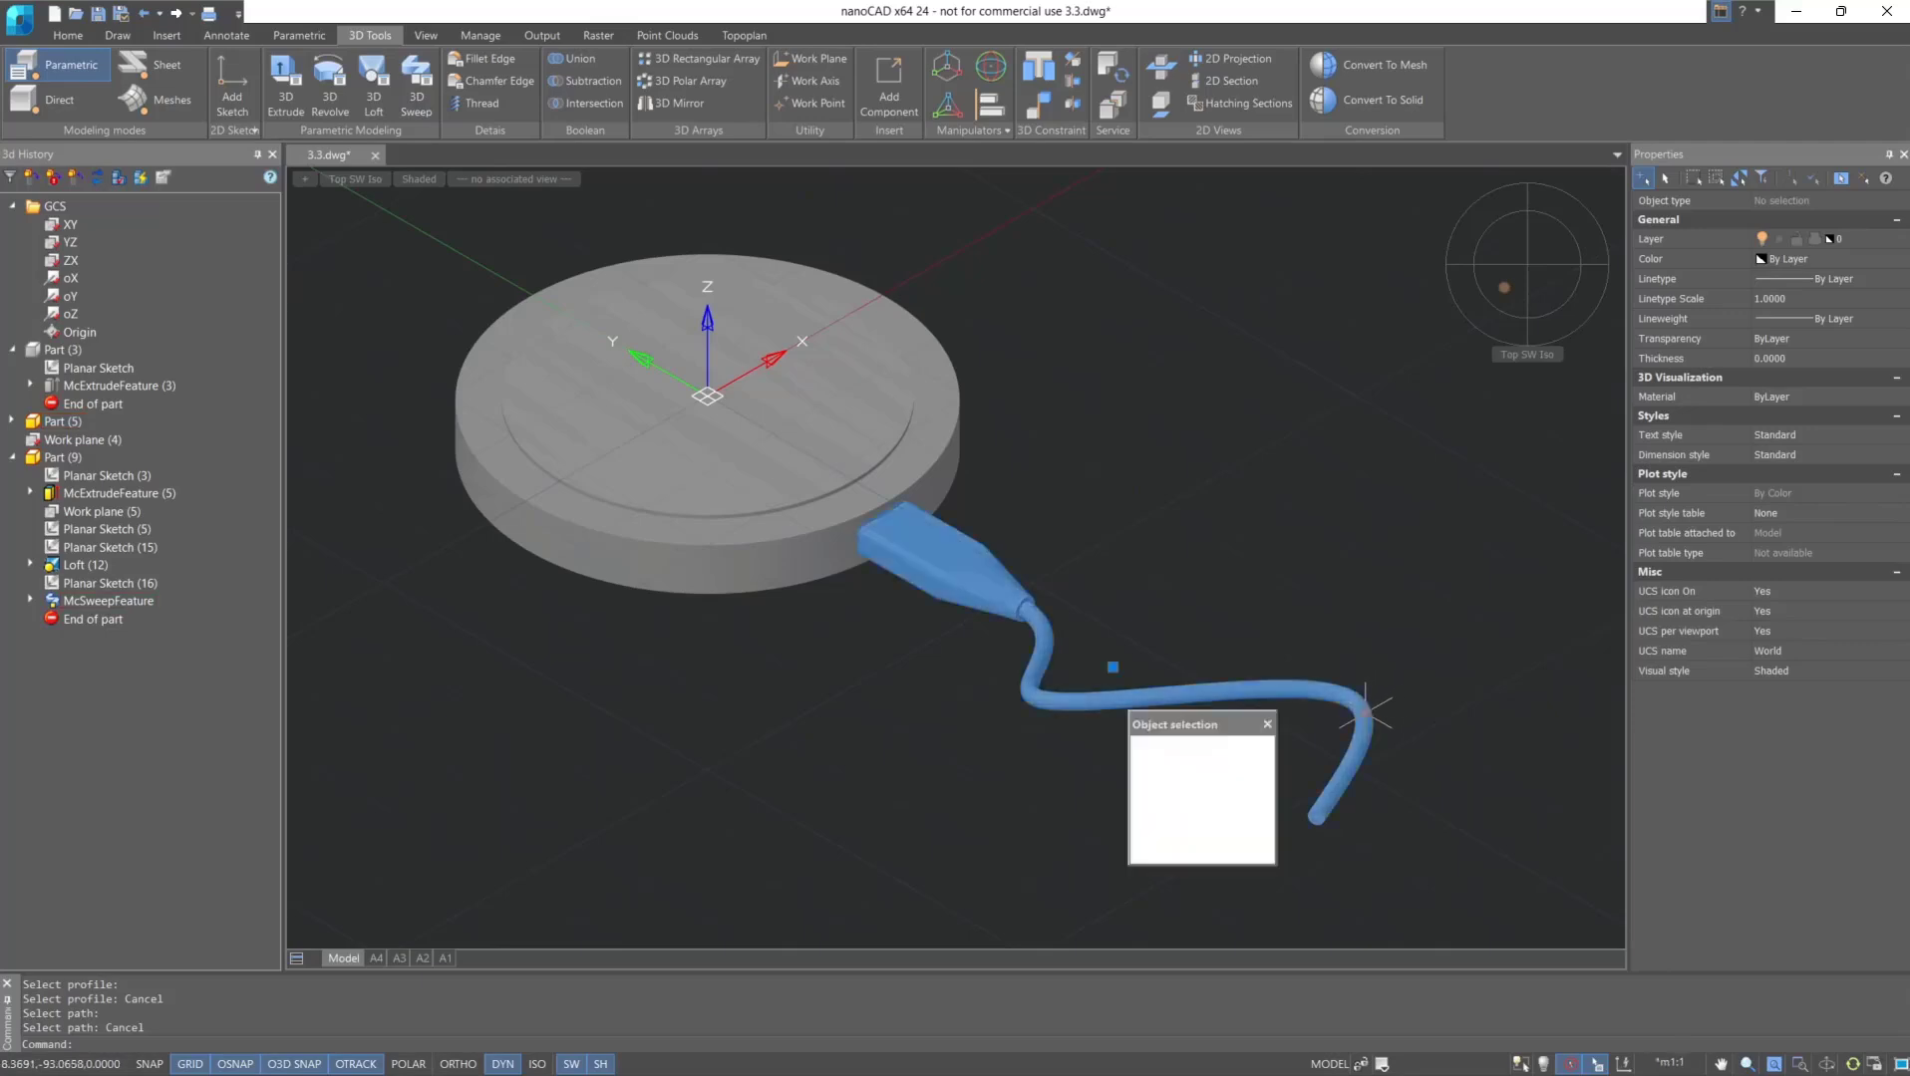
{"action": "left_click", "coordinate": [1185, 749]}
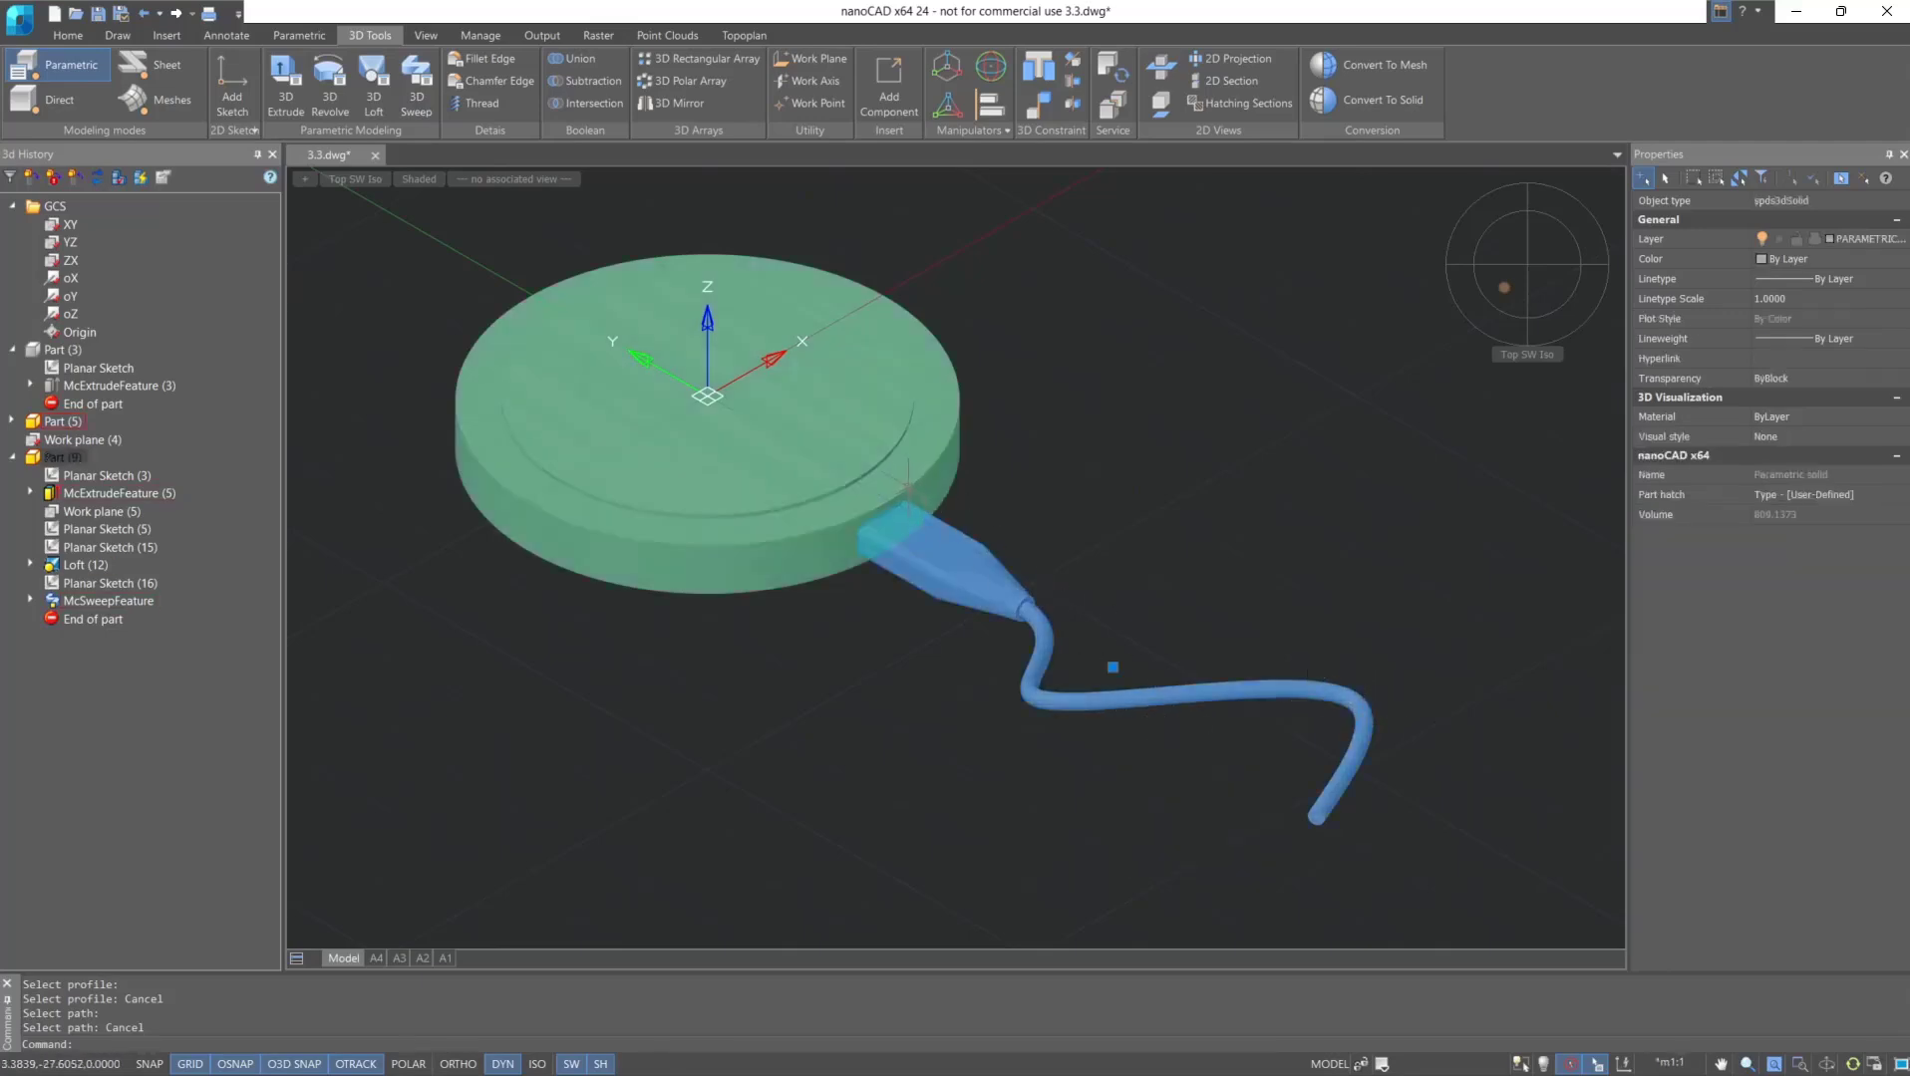
{"action": "left_click", "coordinate": [847, 469]}
{"action": "left_click", "coordinate": [1800, 261]}
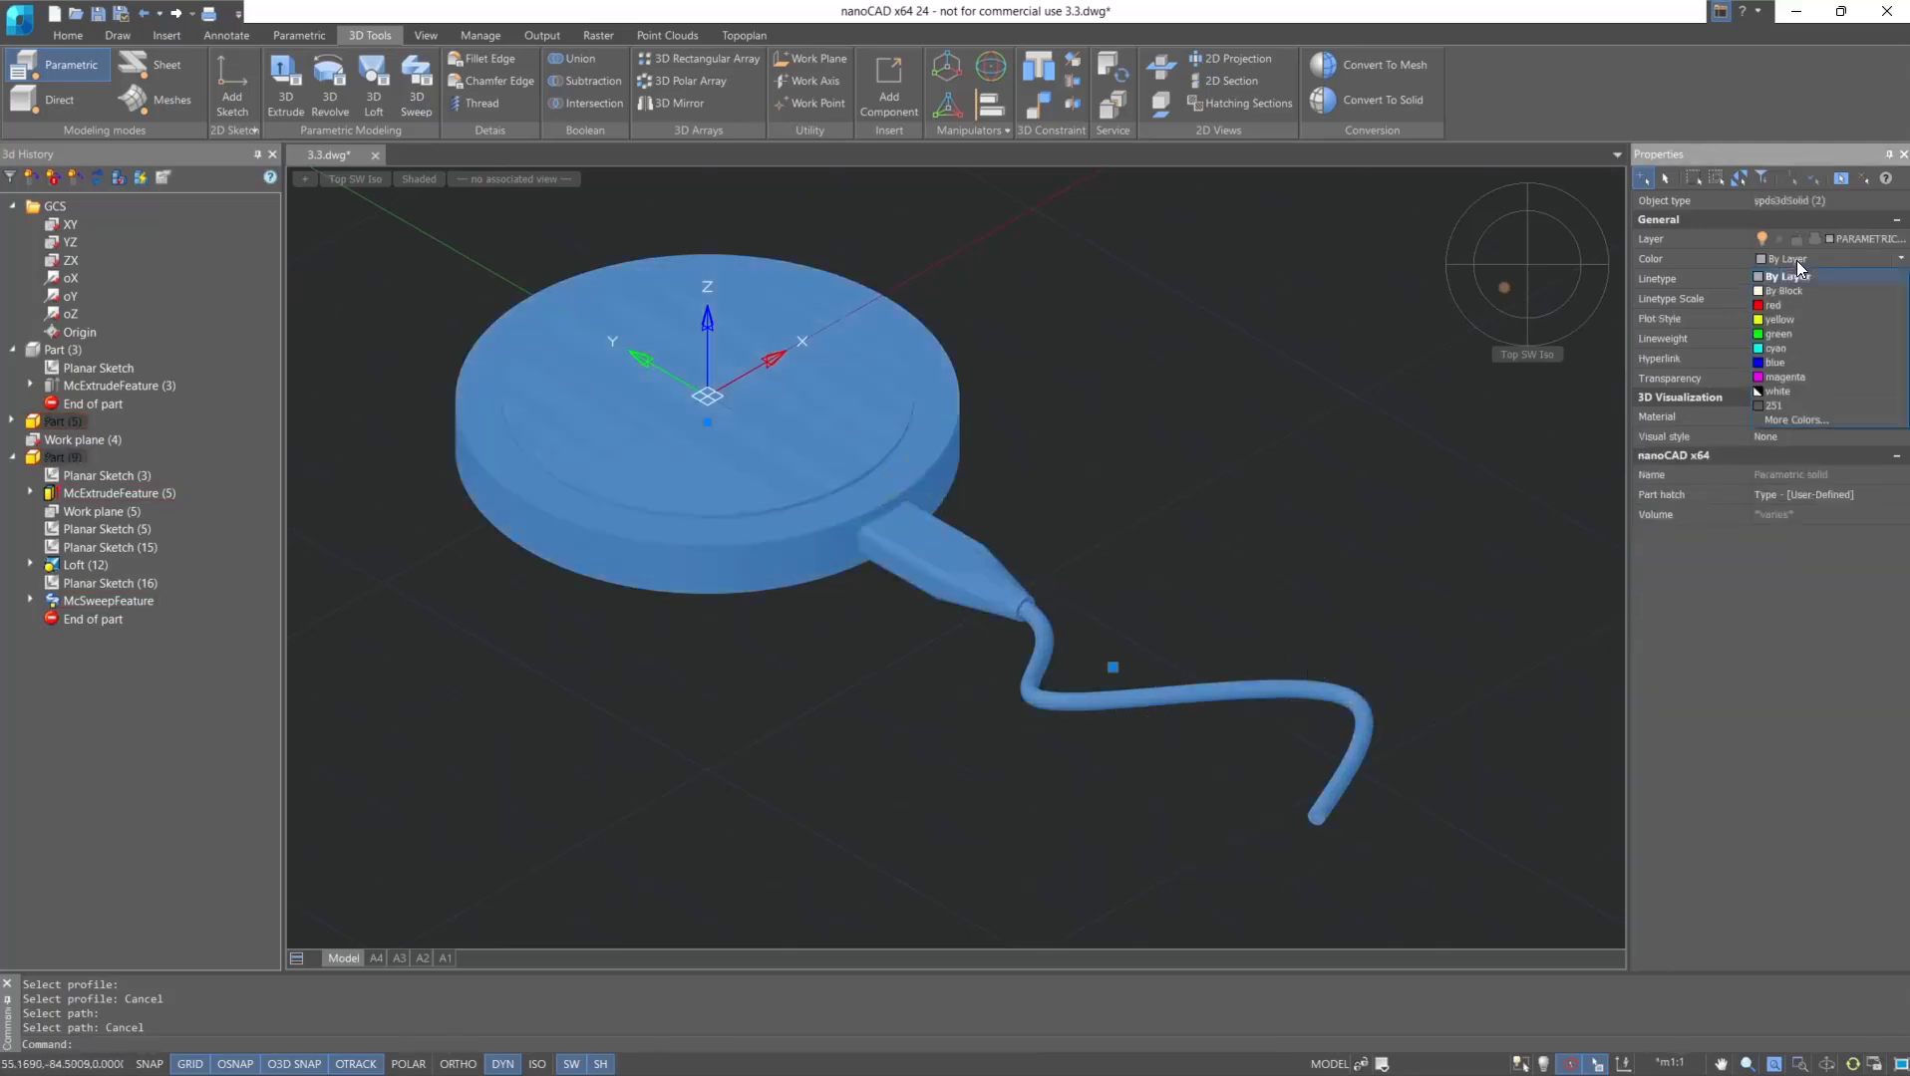
{"action": "left_click", "coordinate": [1800, 420]}
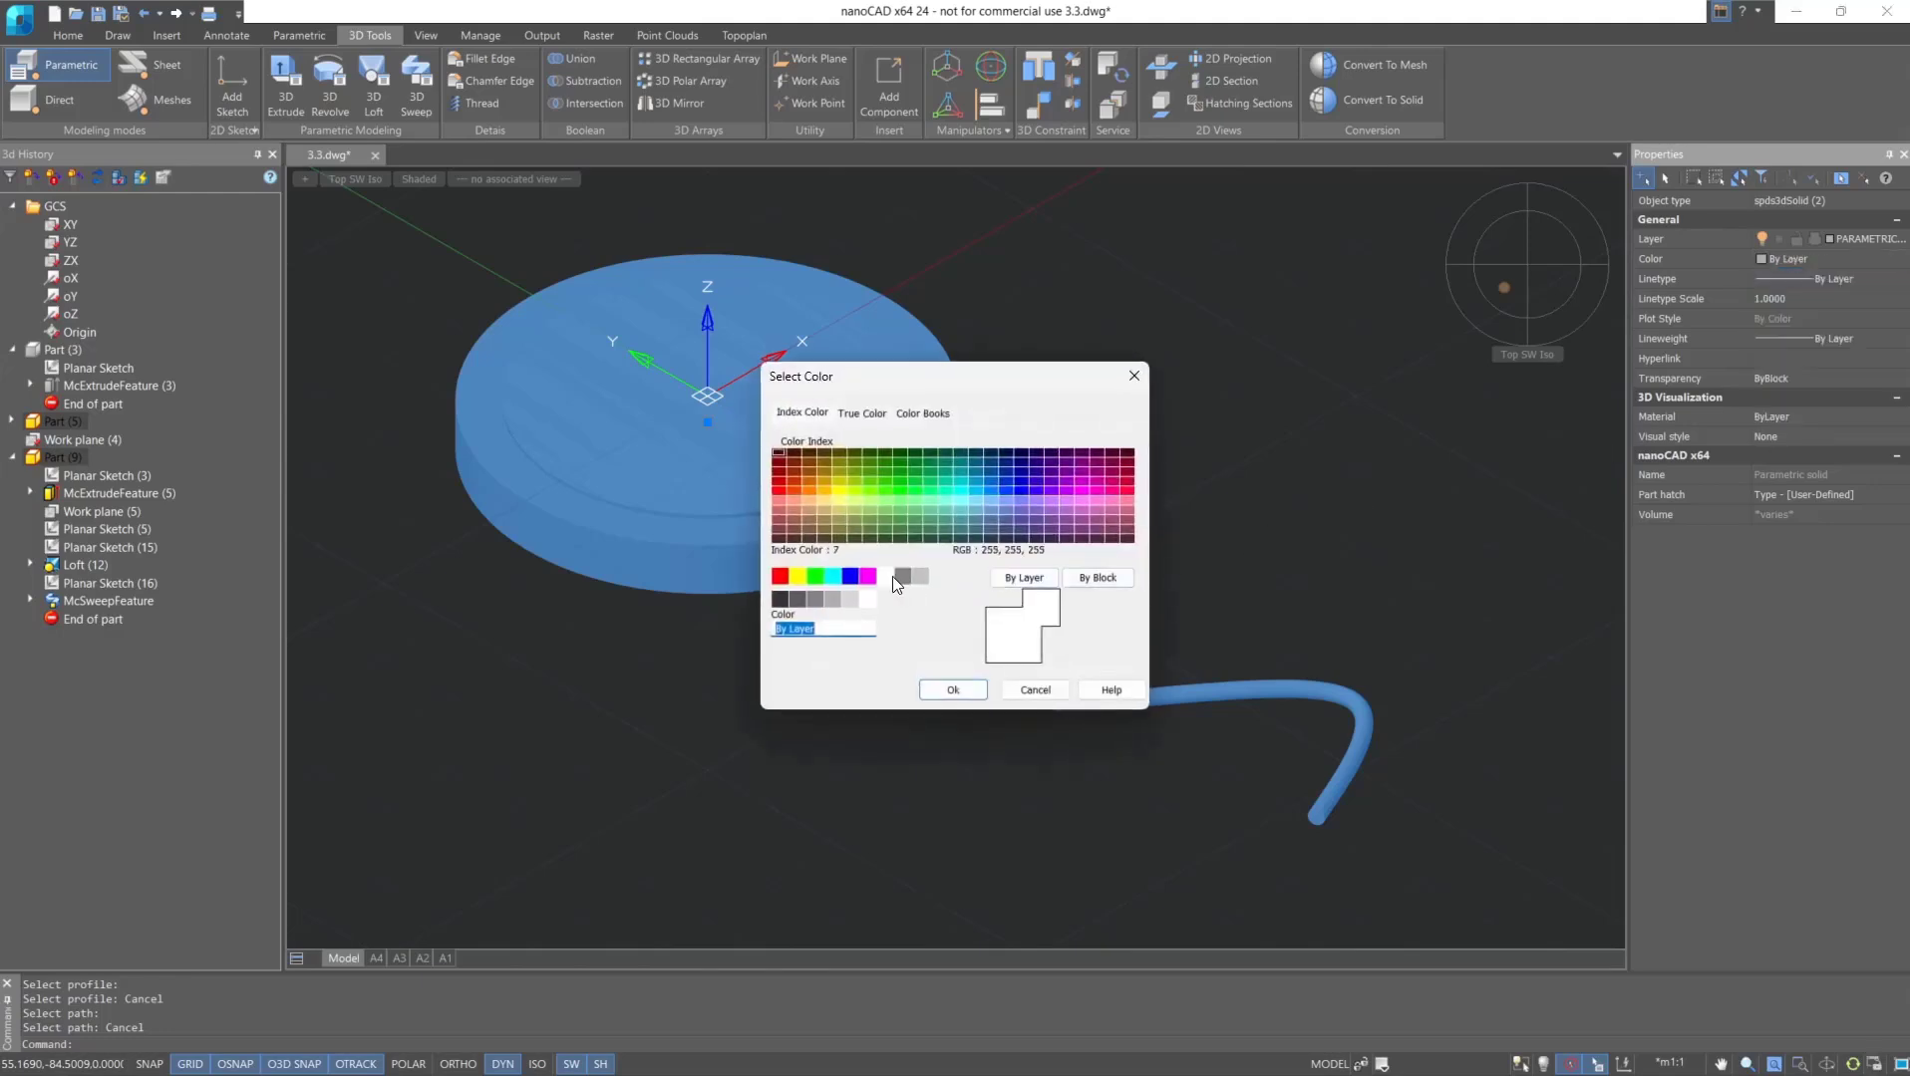
{"action": "left_click", "coordinate": [883, 578]}
{"action": "left_click", "coordinate": [953, 690]}
{"action": "key", "text": "Escape"}
{"action": "key", "text": "Escape"}
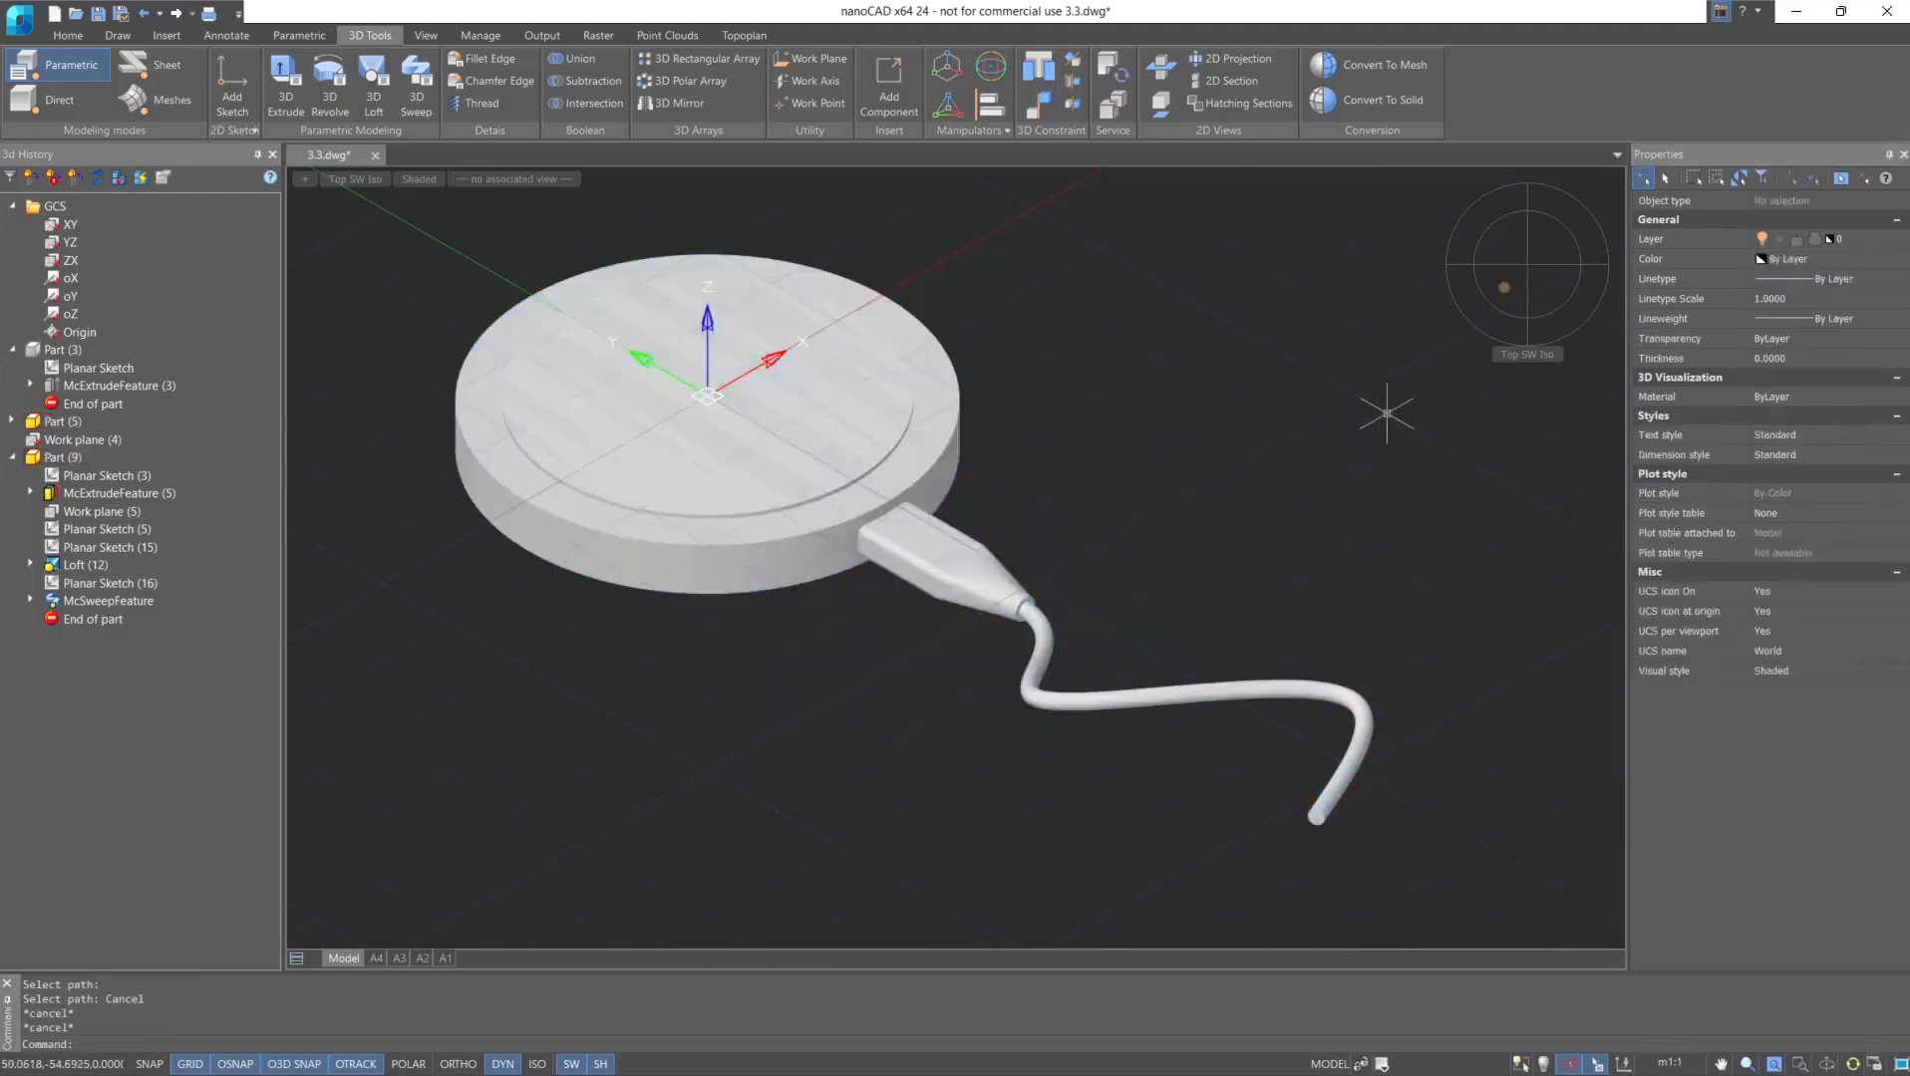
Show the hidden Part (3), the rectangular block above the disc, and view the model from Top SW Iso.
{"action": "right_click", "coordinate": [60, 349]}
{"action": "left_click", "coordinate": [86, 404]}
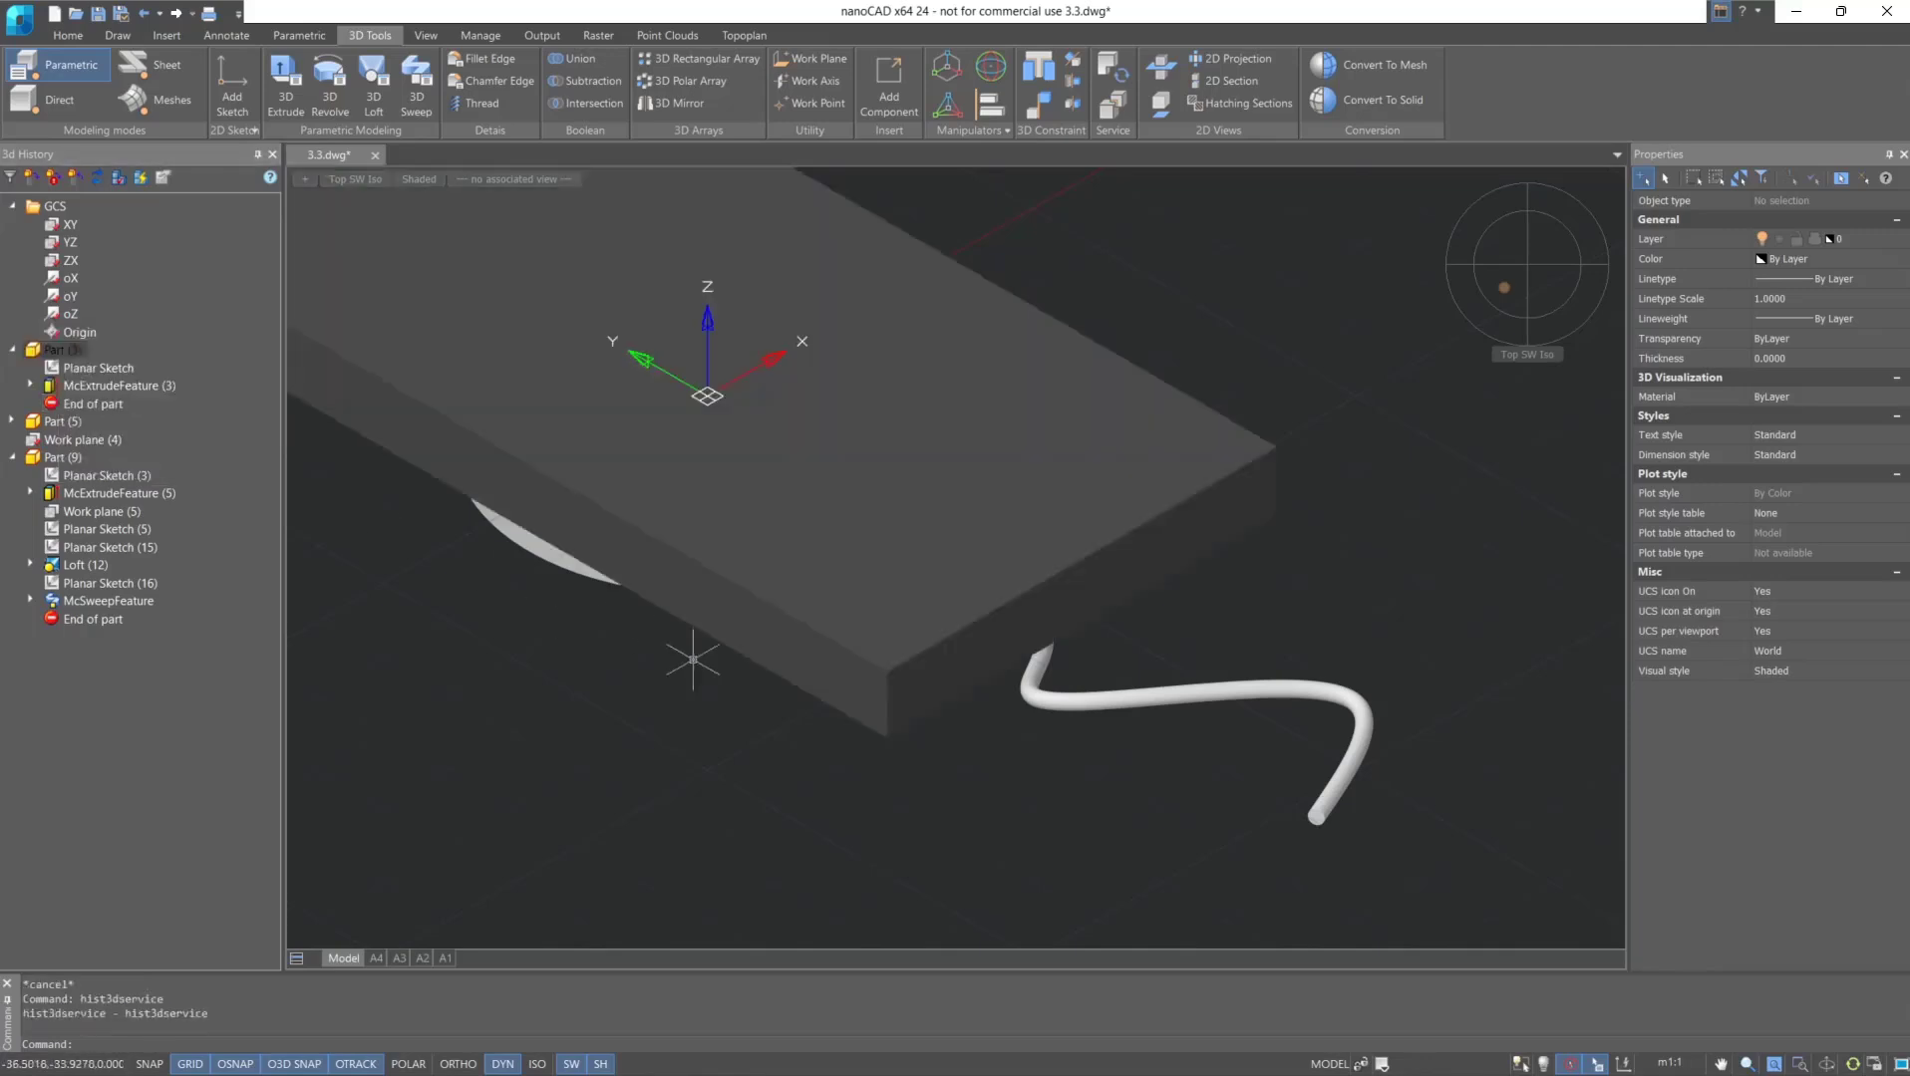
{"action": "middle_click_drag", "start_coordinate": [654, 639], "coordinate": [759, 634]}
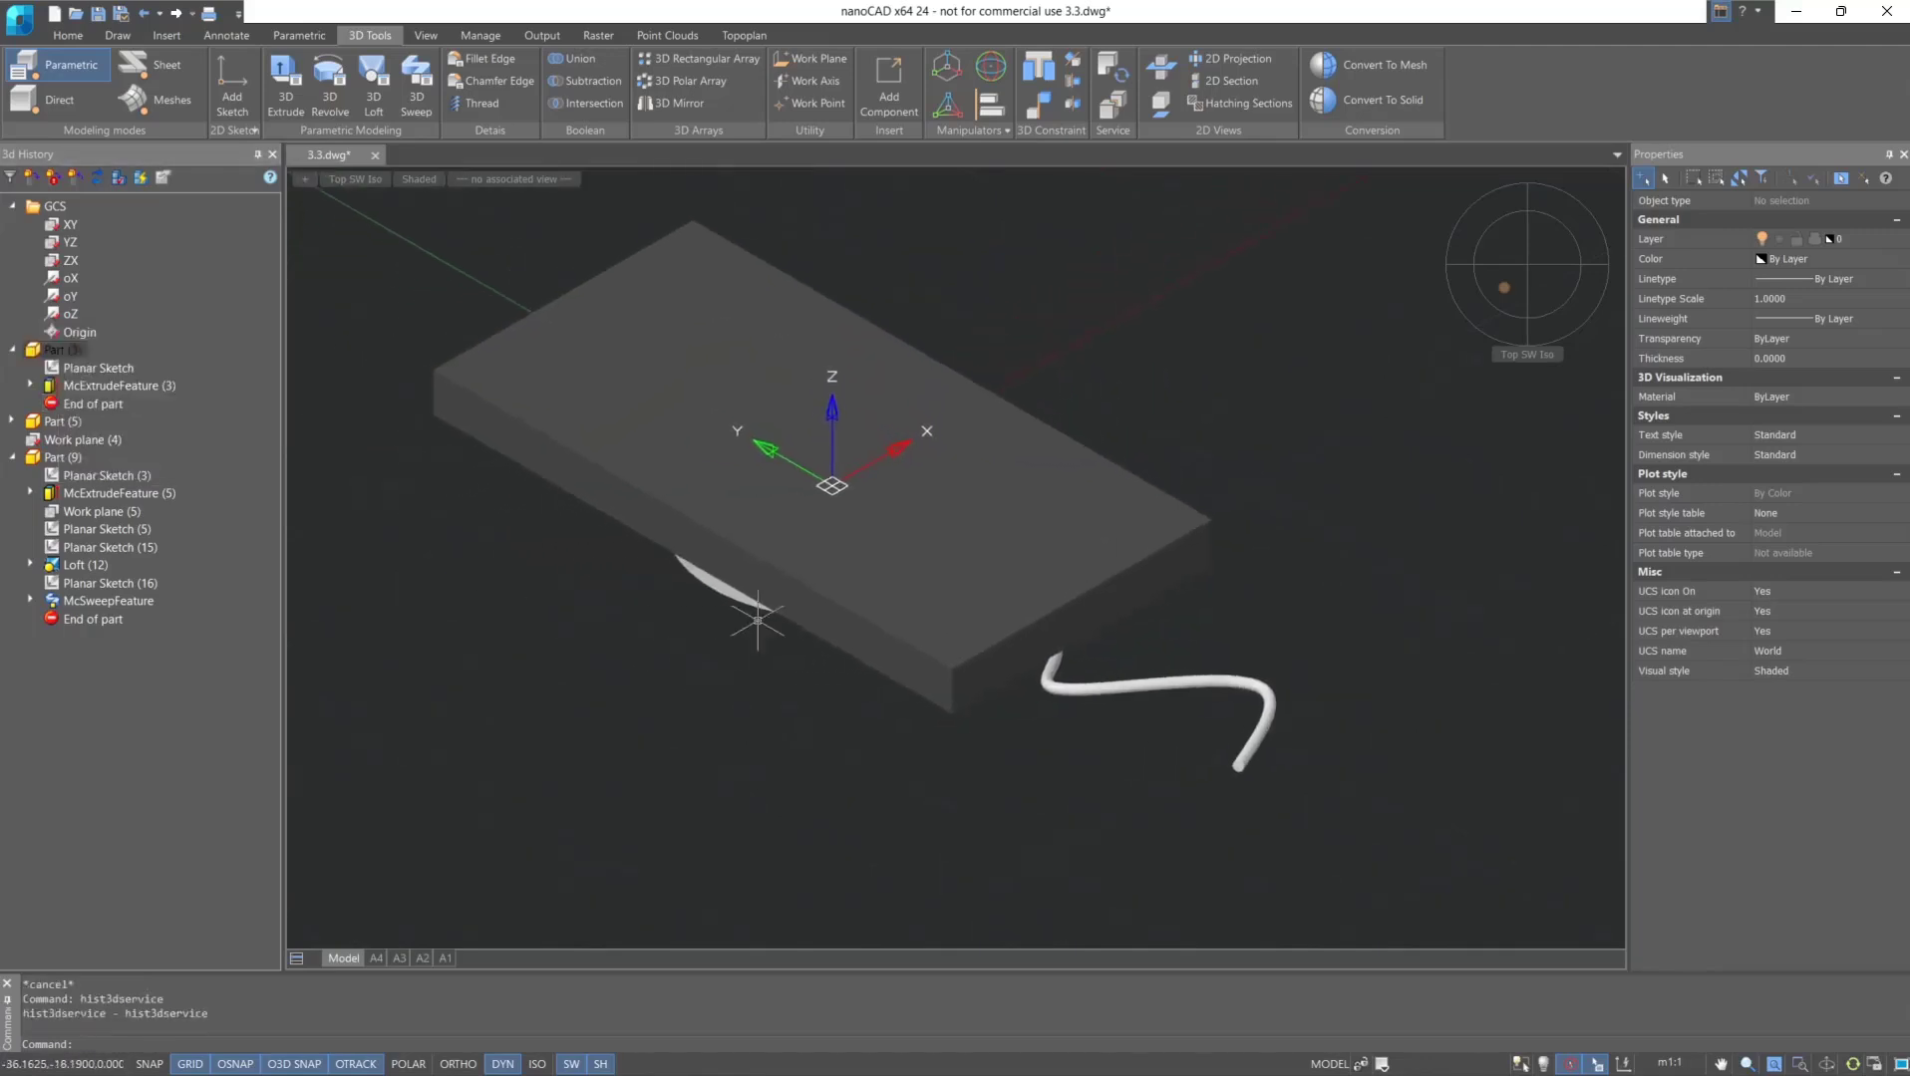
{"action": "left_click", "coordinate": [1504, 287]}
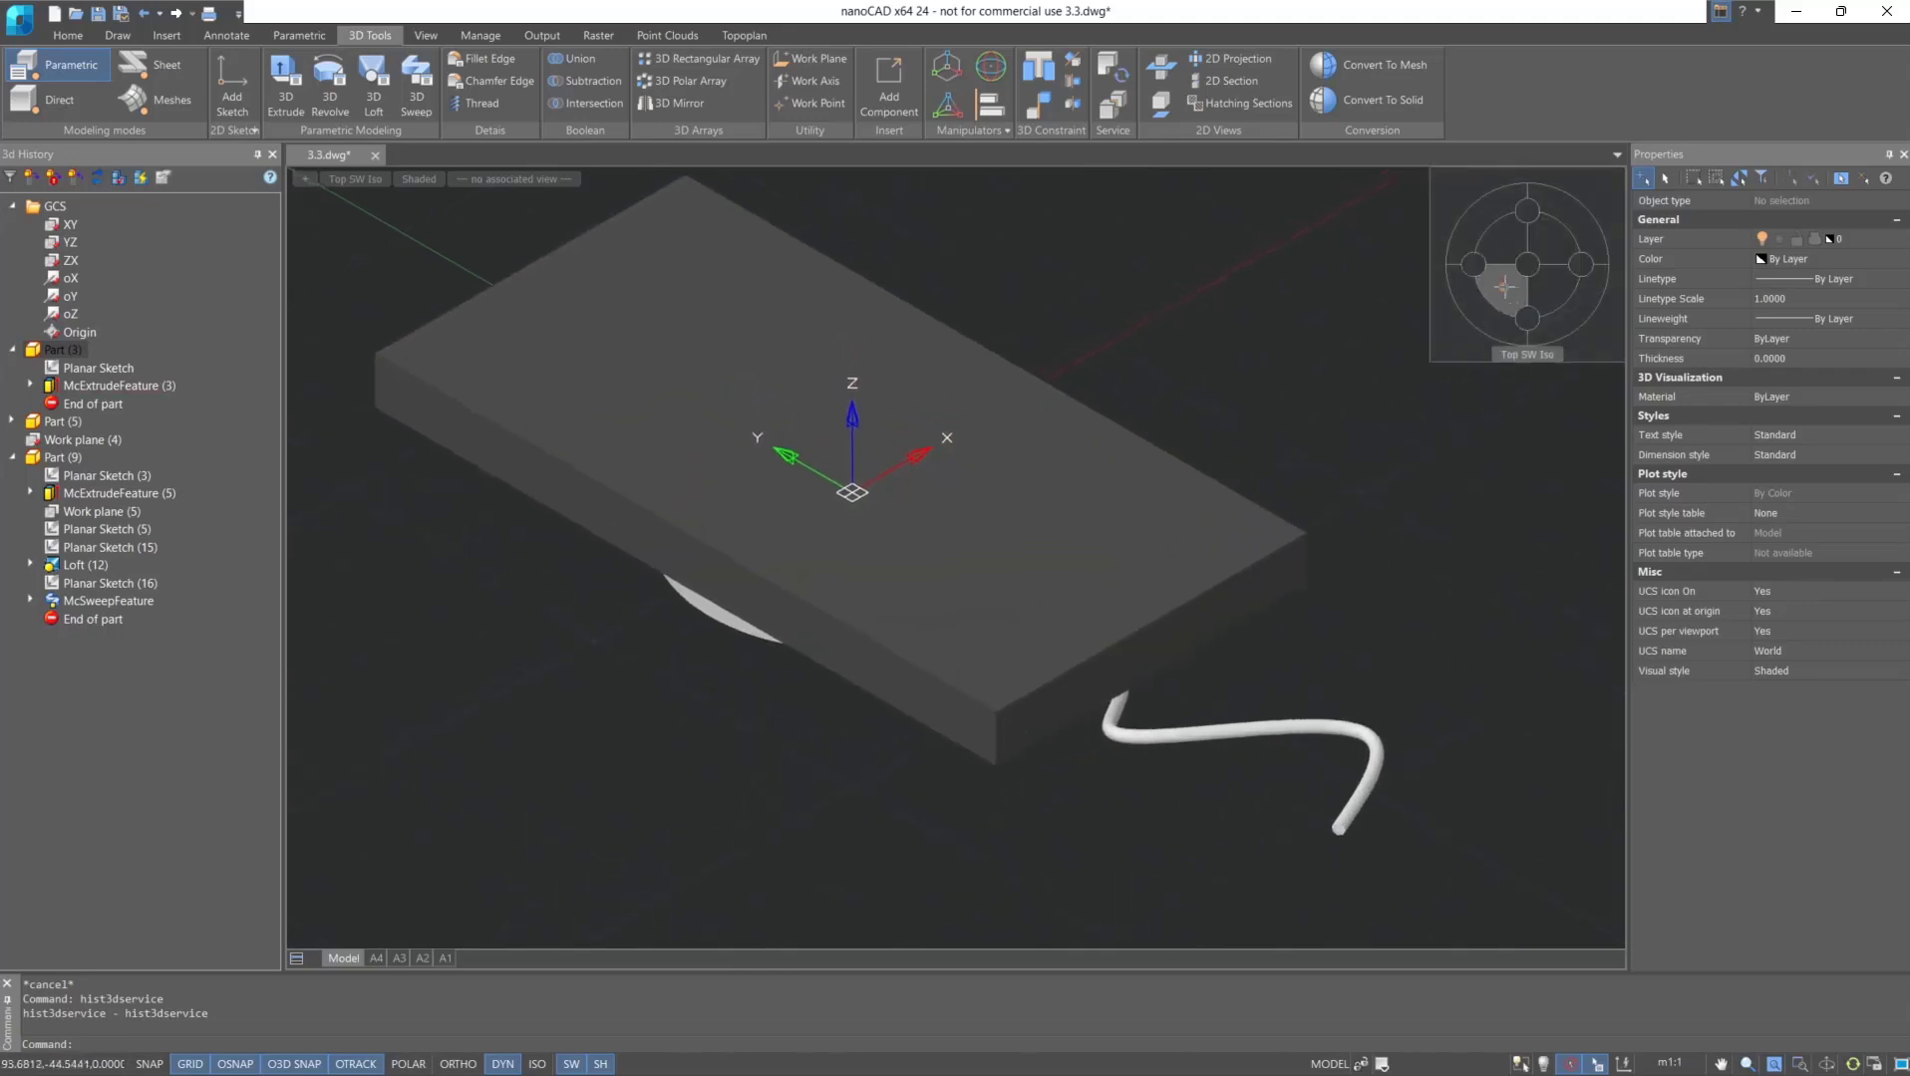